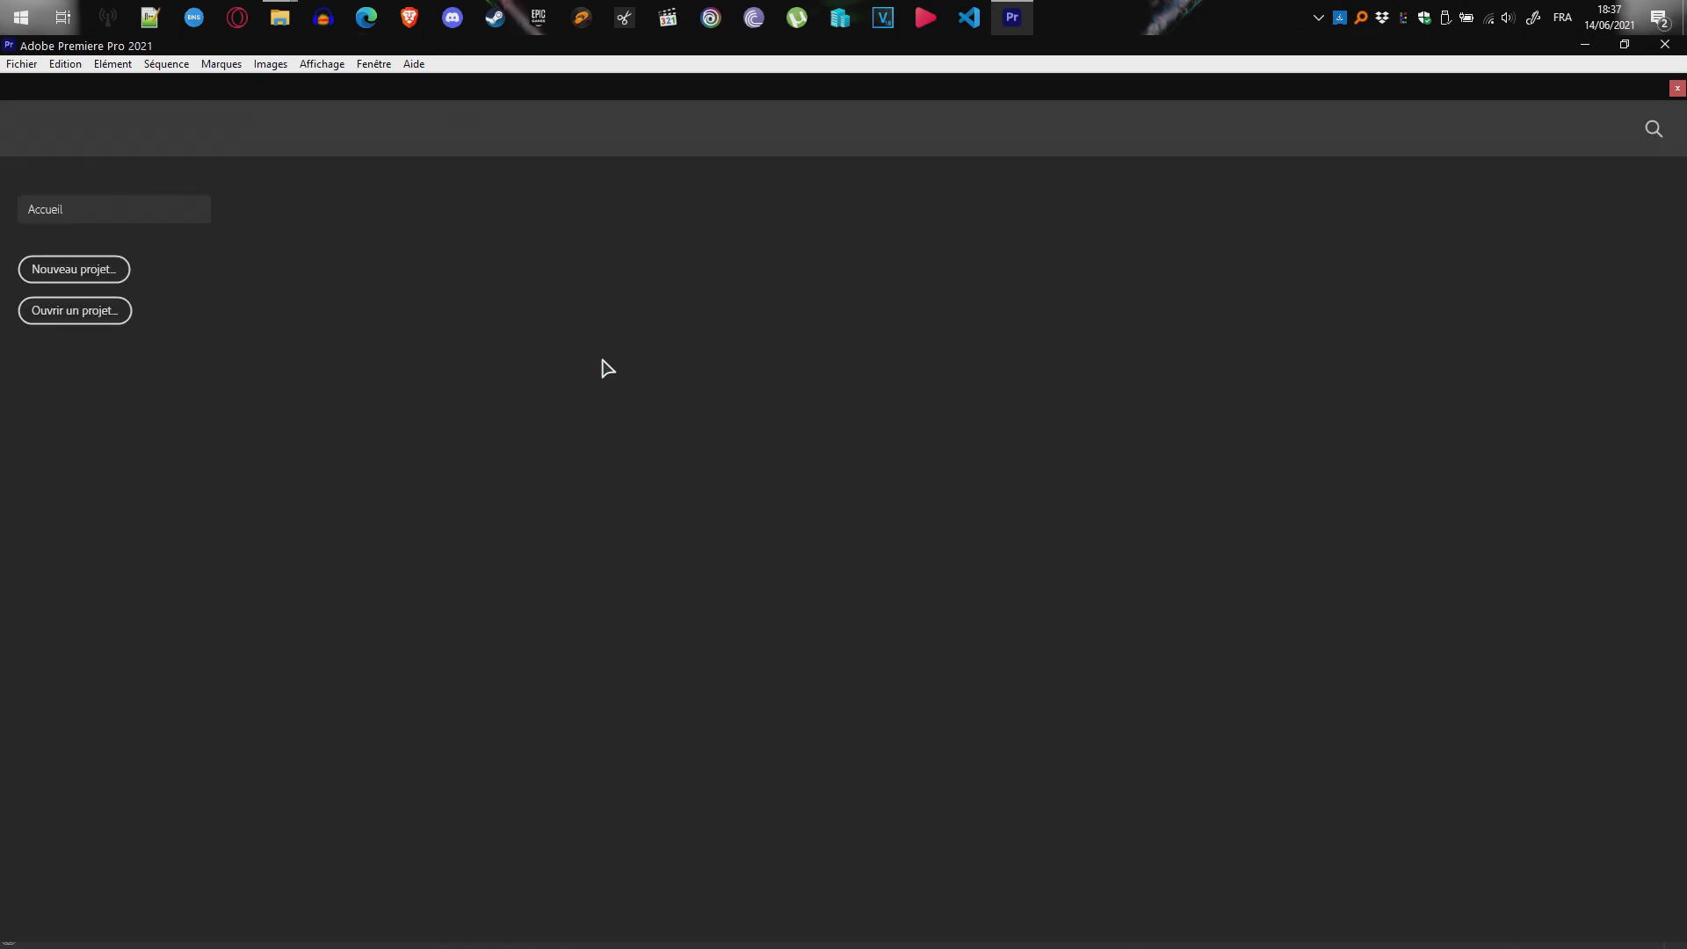
Start a new project named "Vidéo tuto Premiere pro" and set its location to C:\Vidéo Tuto Premiere Pro\Sauvegarde du projet
left_click(87, 267)
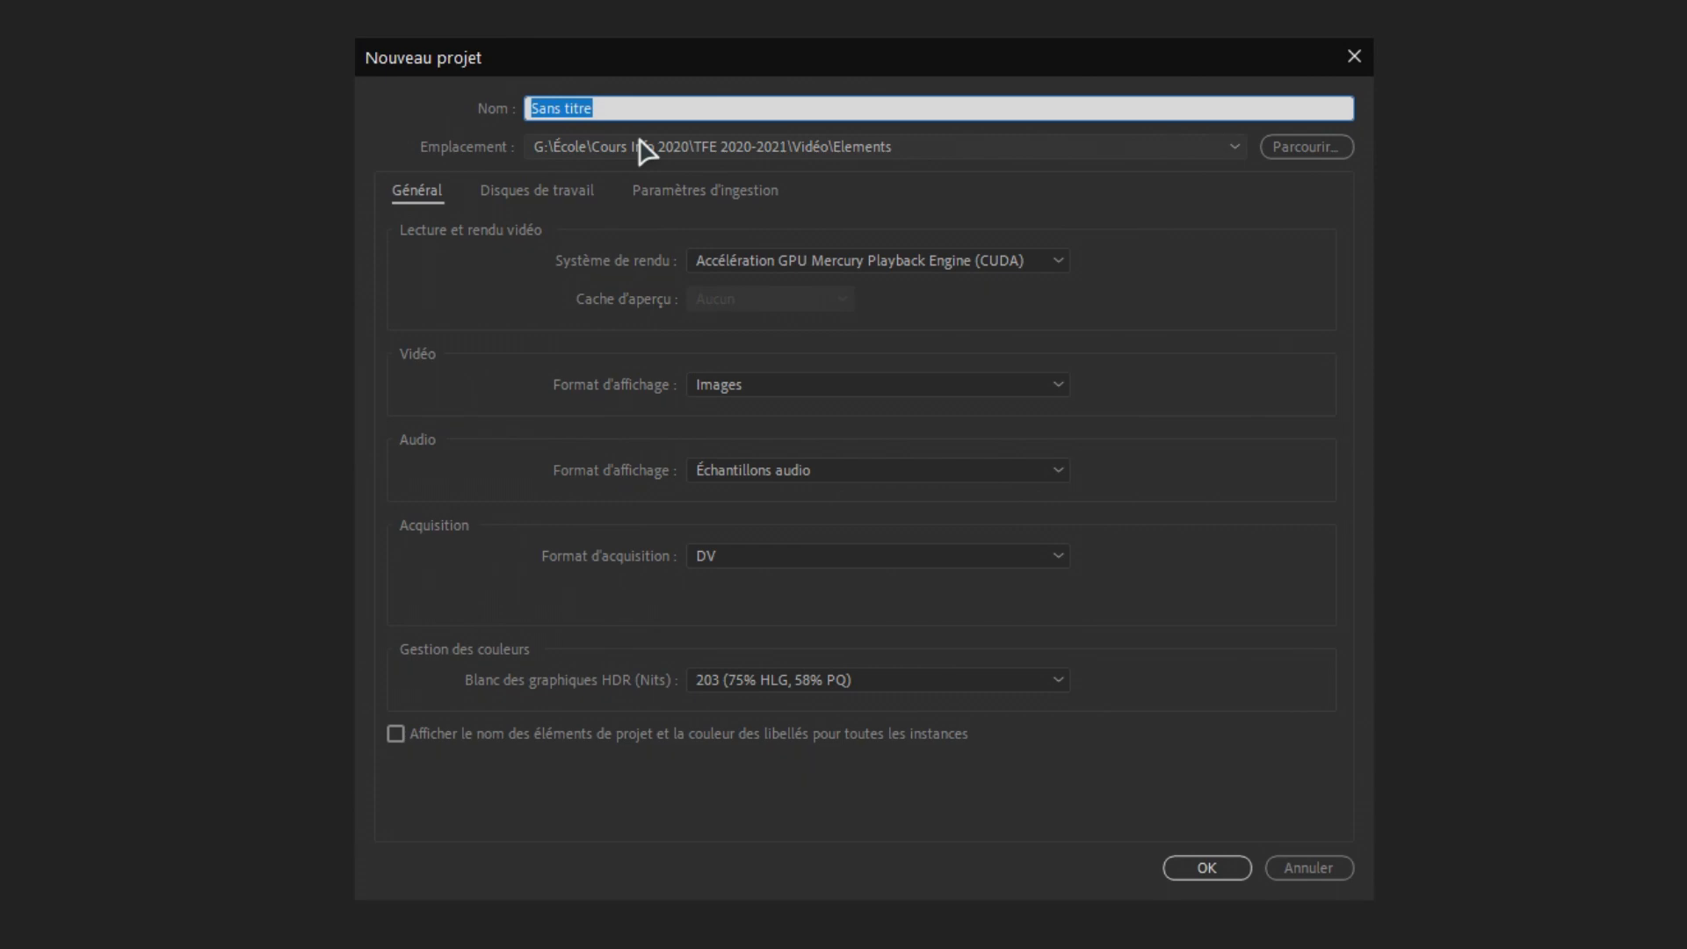
type("Vidéo")
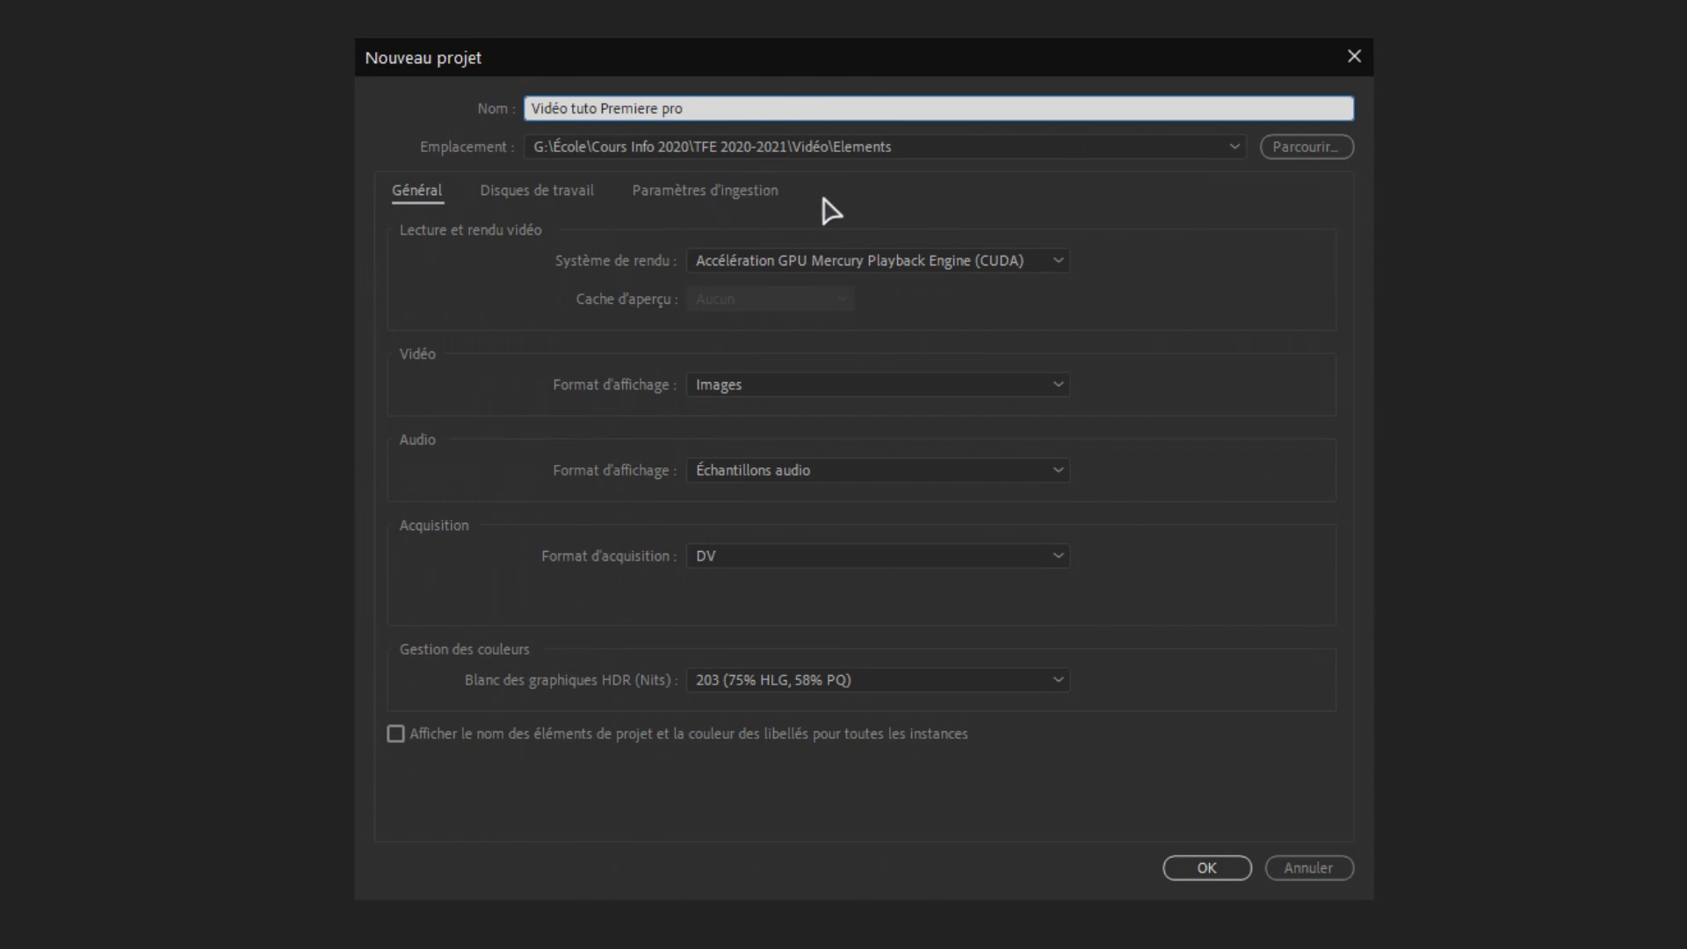
left_click(1311, 152)
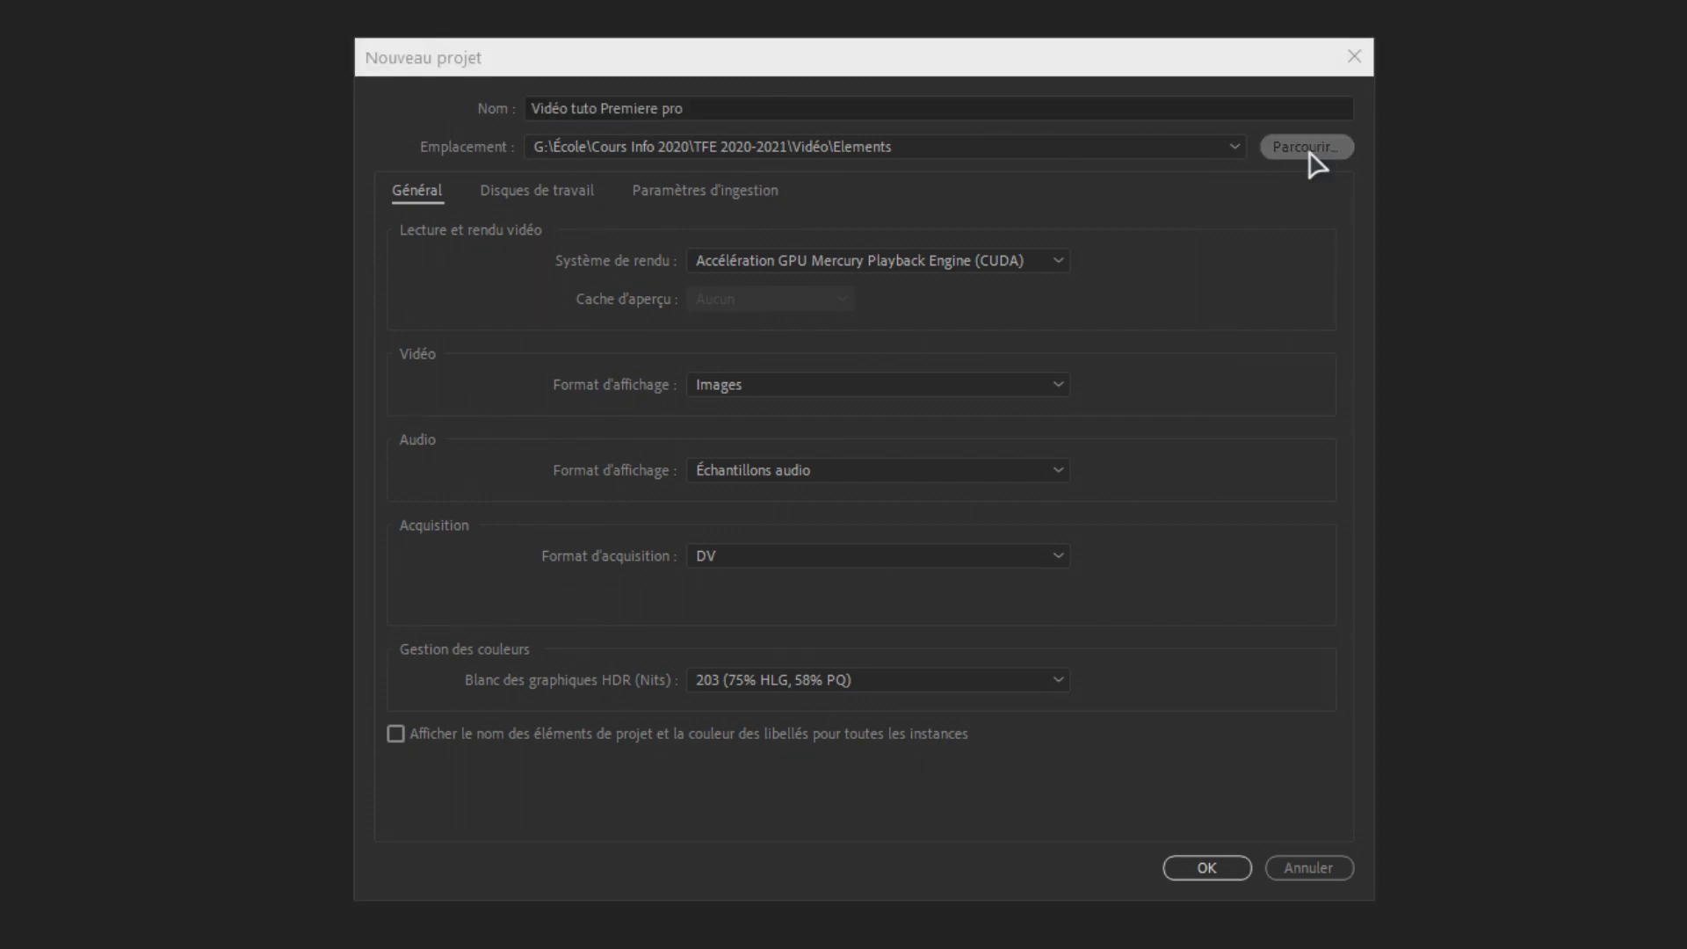
left_click(1166, 145)
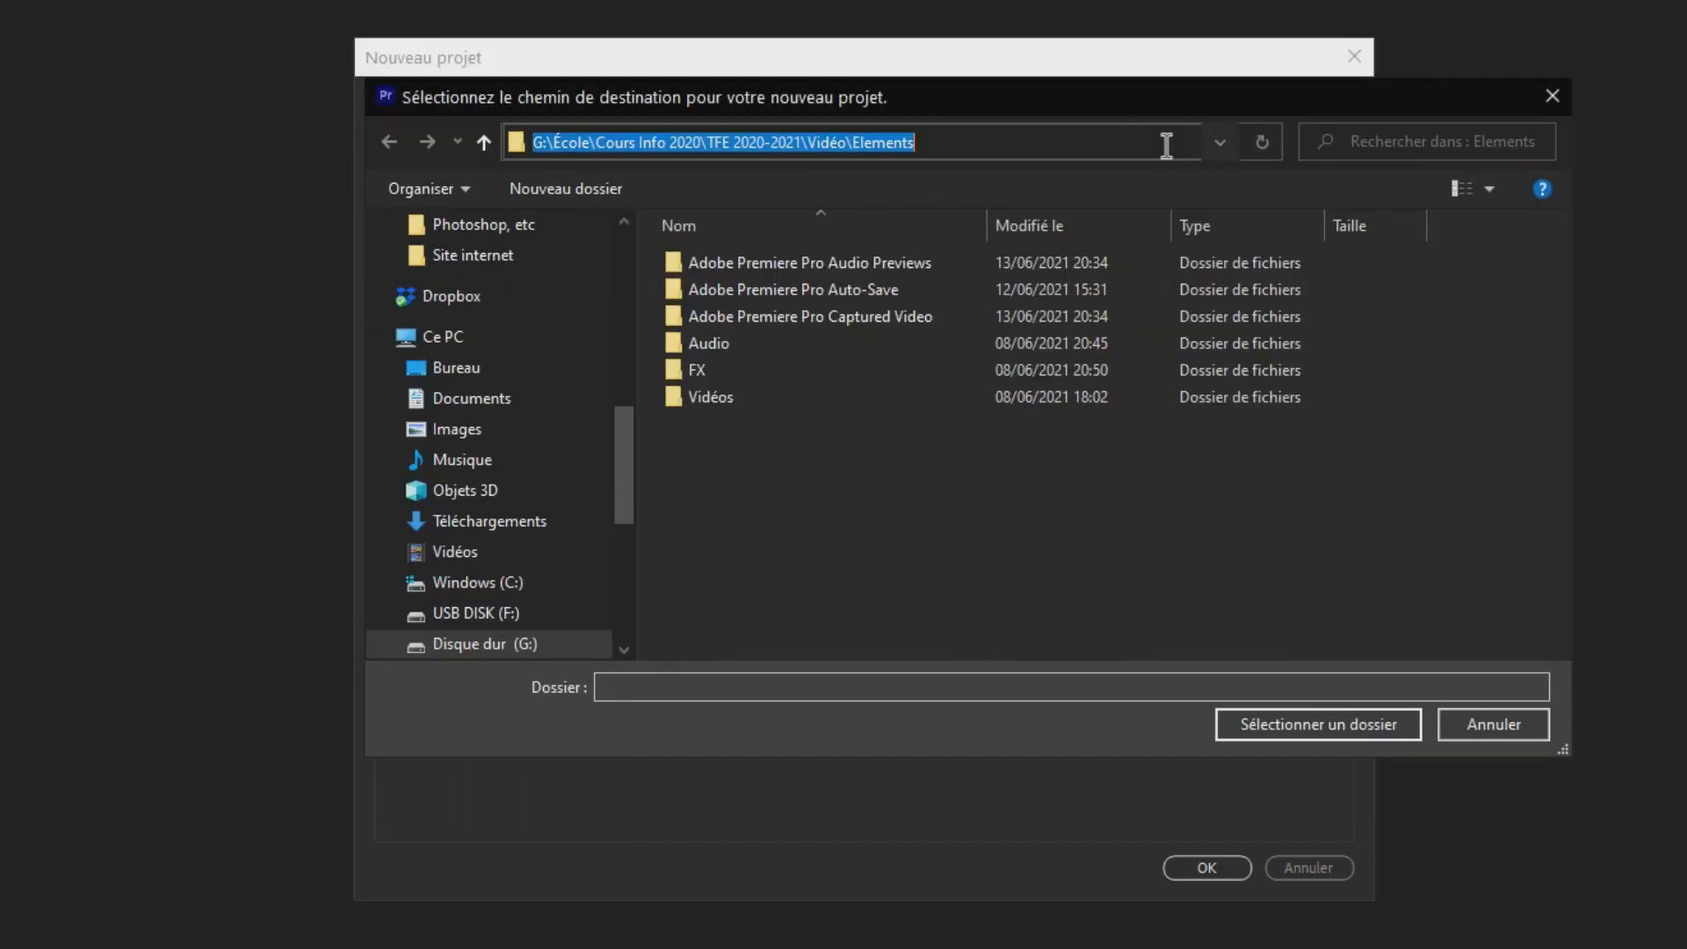
type("c")
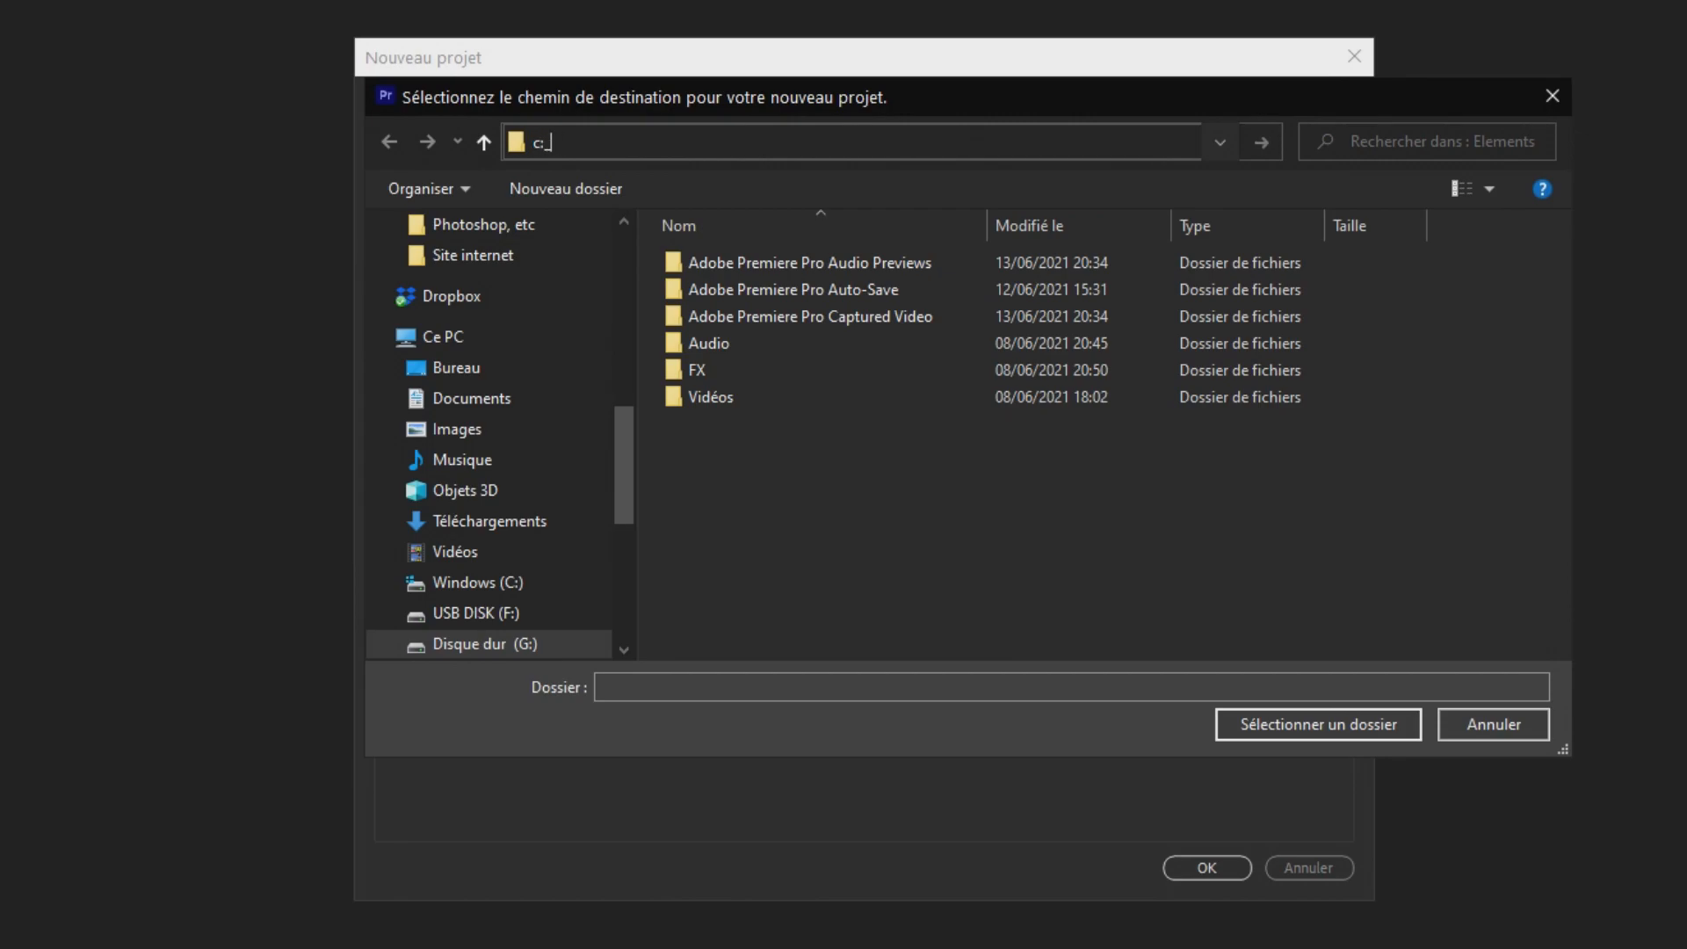
type(":\\vi")
key("Down")
key("Return")
double_click(820, 318)
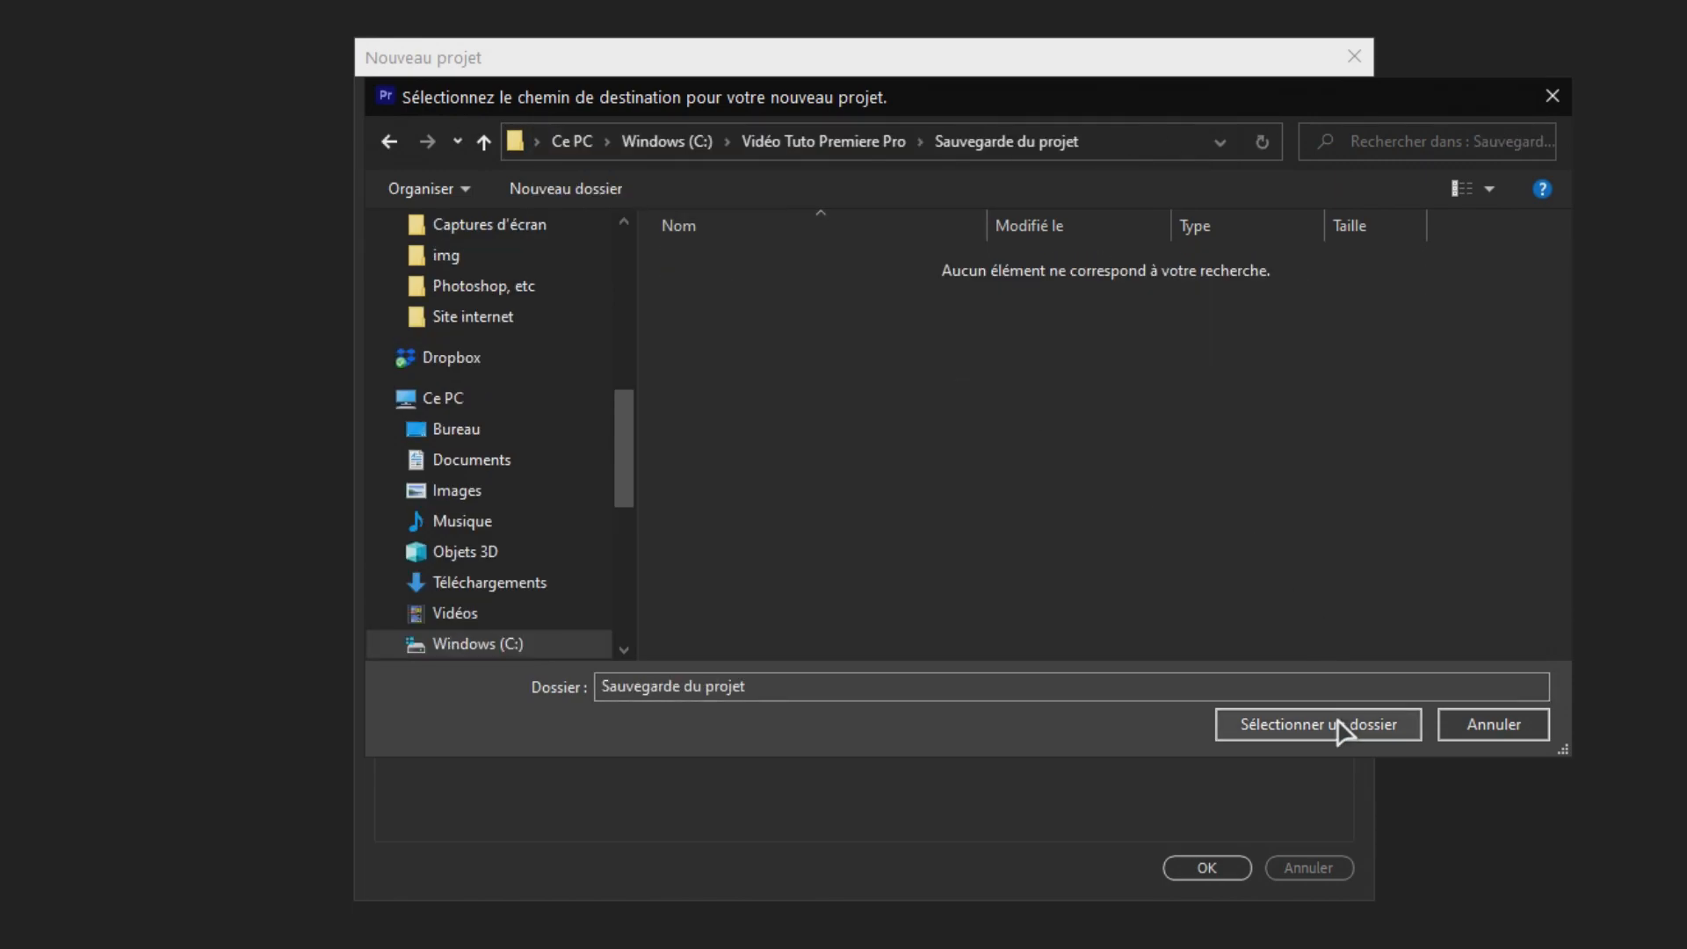
left_click(1343, 729)
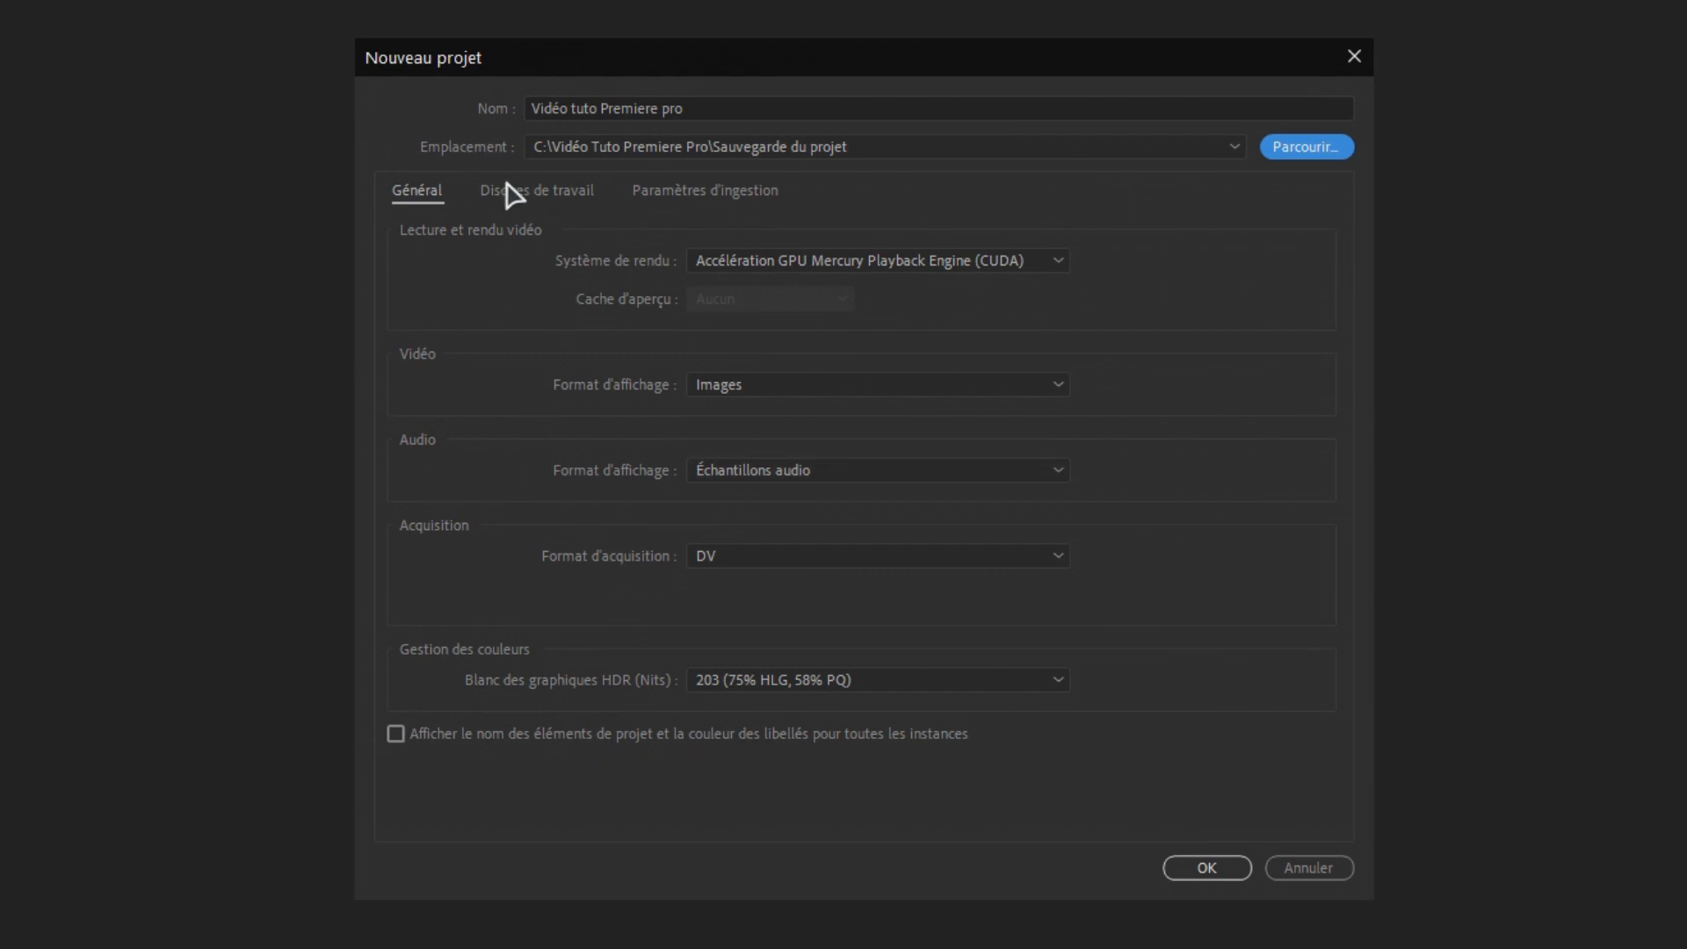
Check the scratch disk settings, create the project with the default general settings, and show the empty source monitor
left_click(580, 195)
left_click(401, 195)
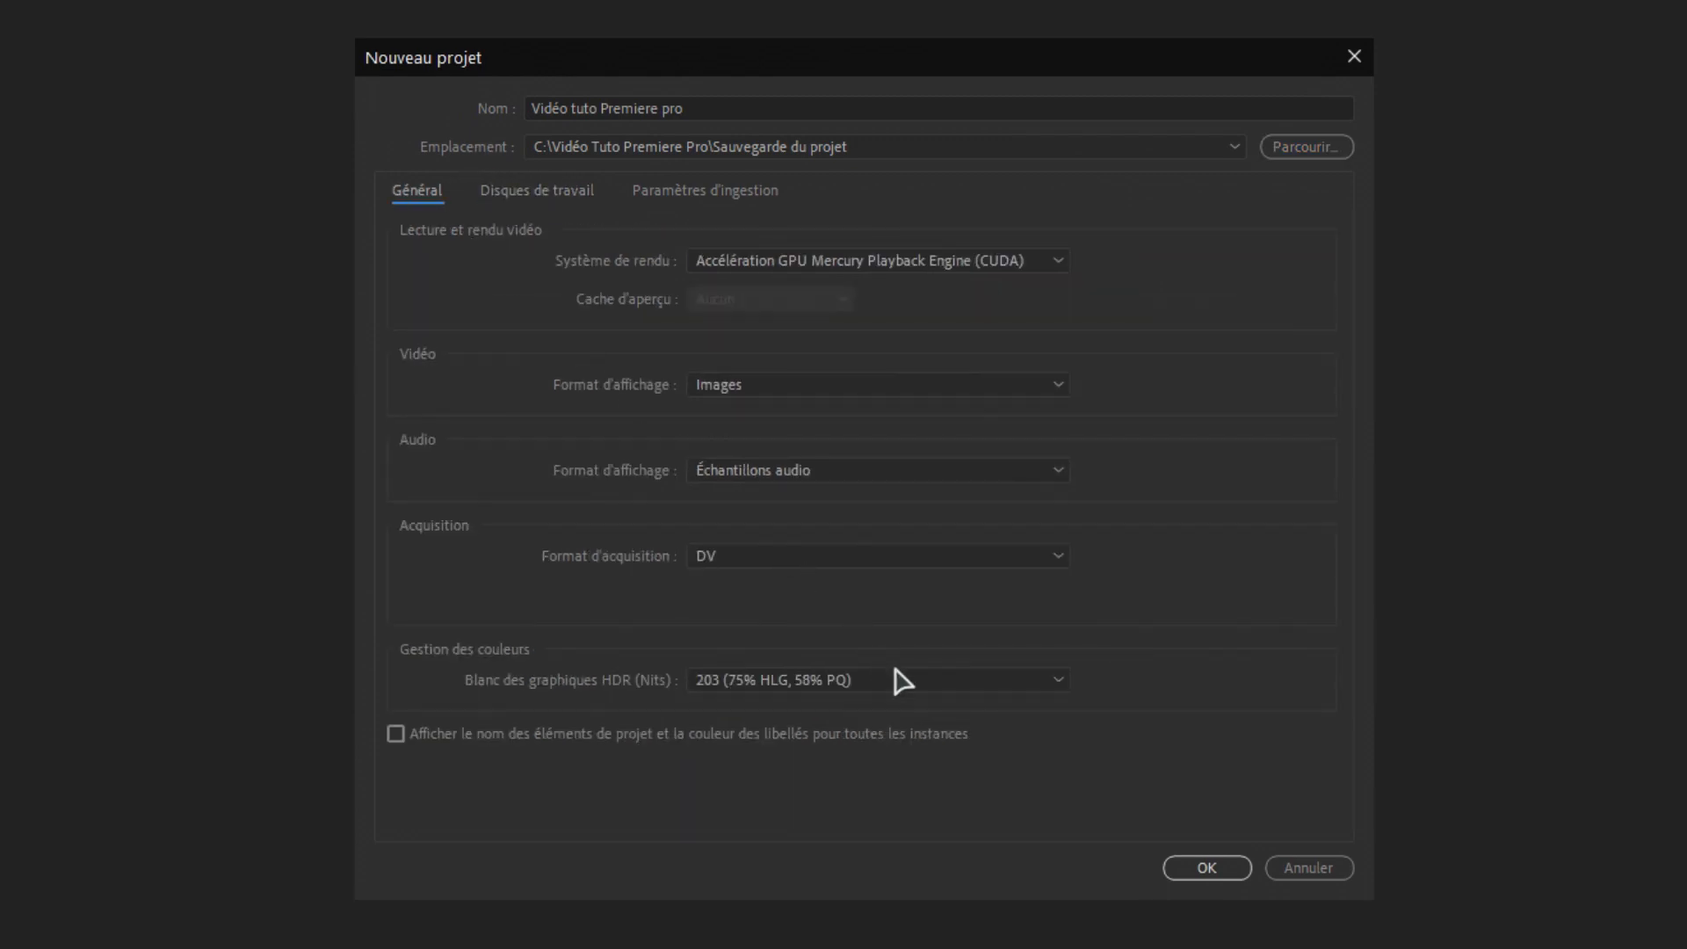
left_click(1196, 869)
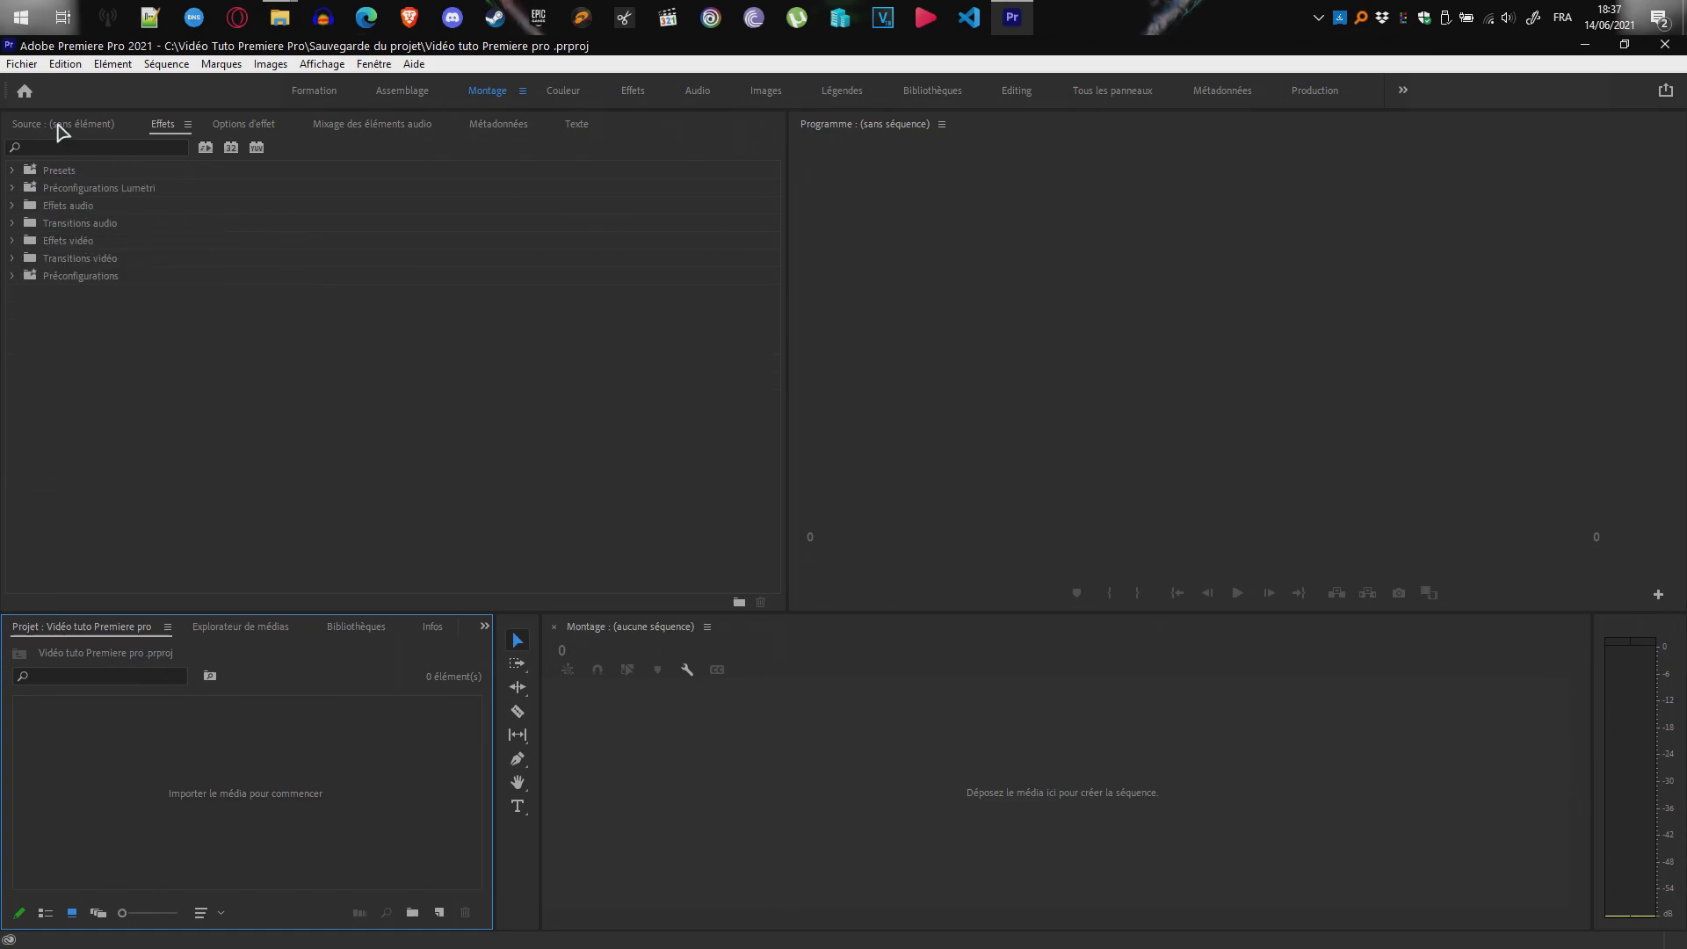
left_click(58, 125)
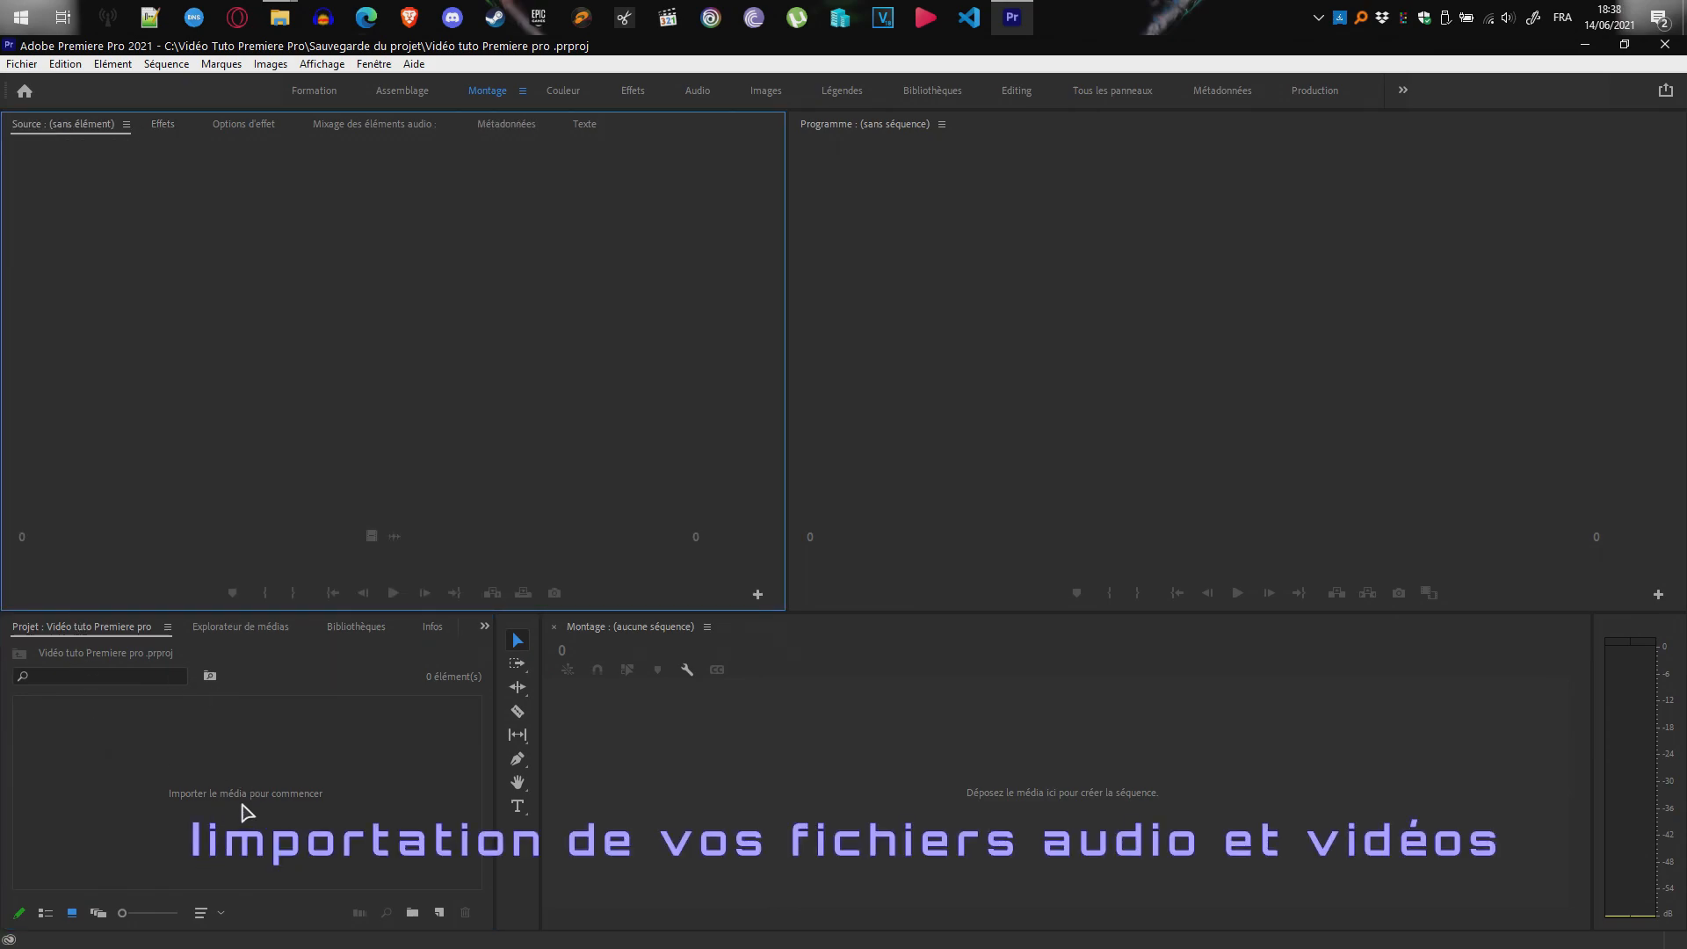
Import the Audio and Vidéos folders from C:\Vidéo Tuto Premiere Pro into the project
mouse_move(278, 18)
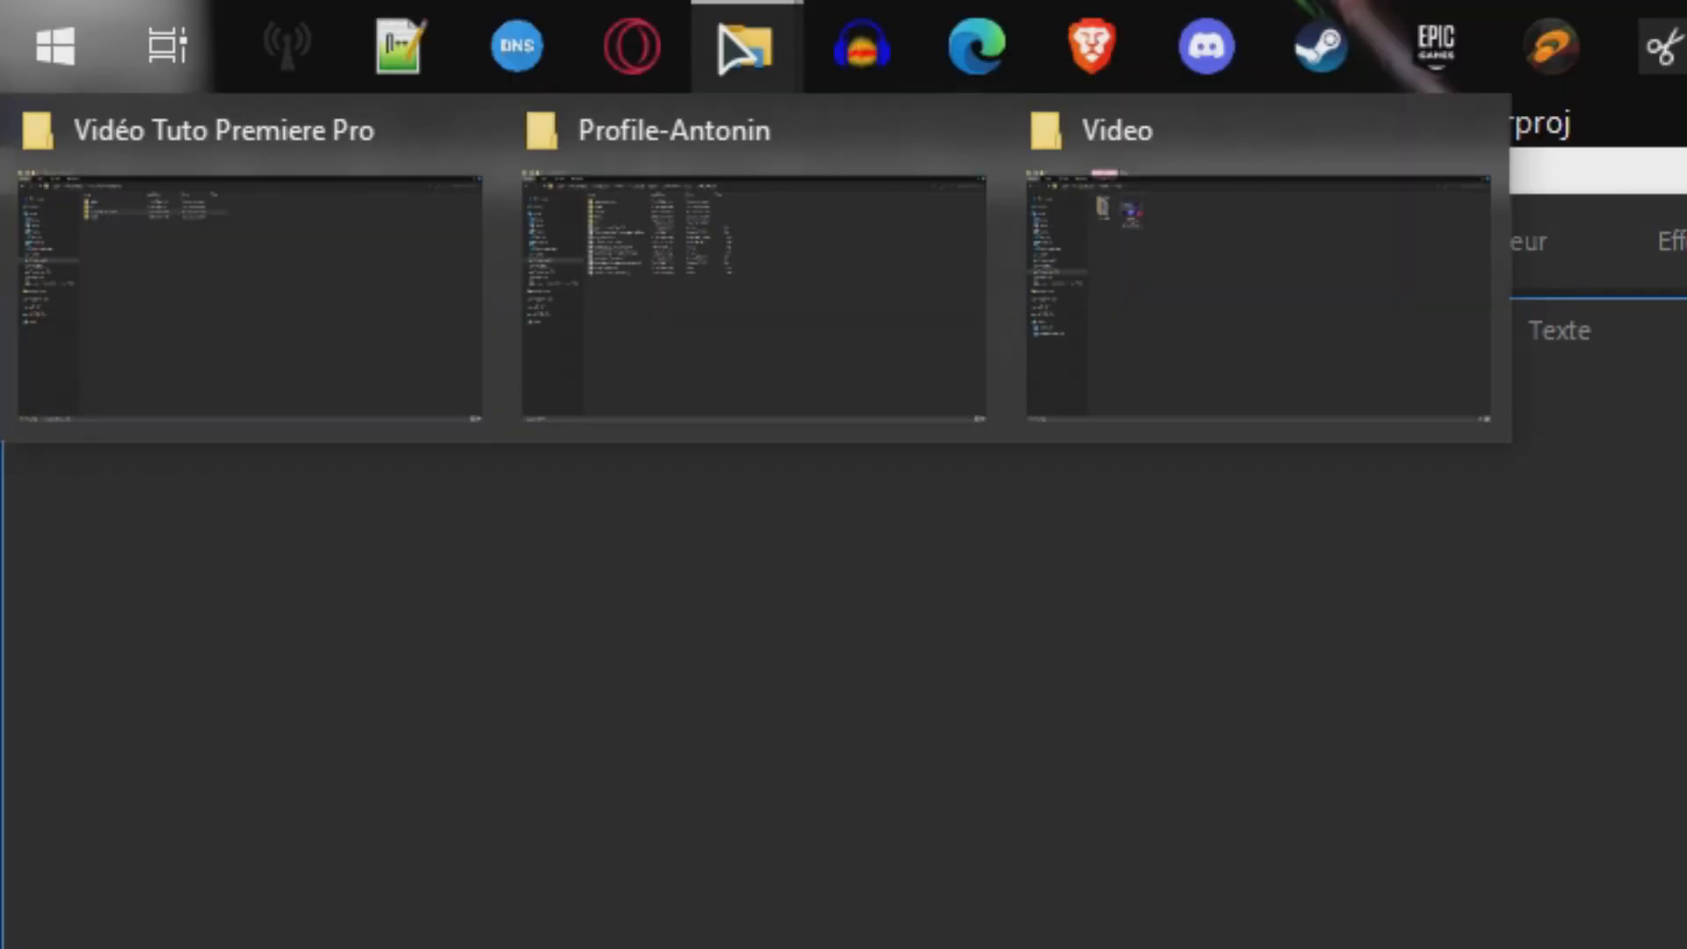
left_click(395, 255)
mouse_move(687, 413)
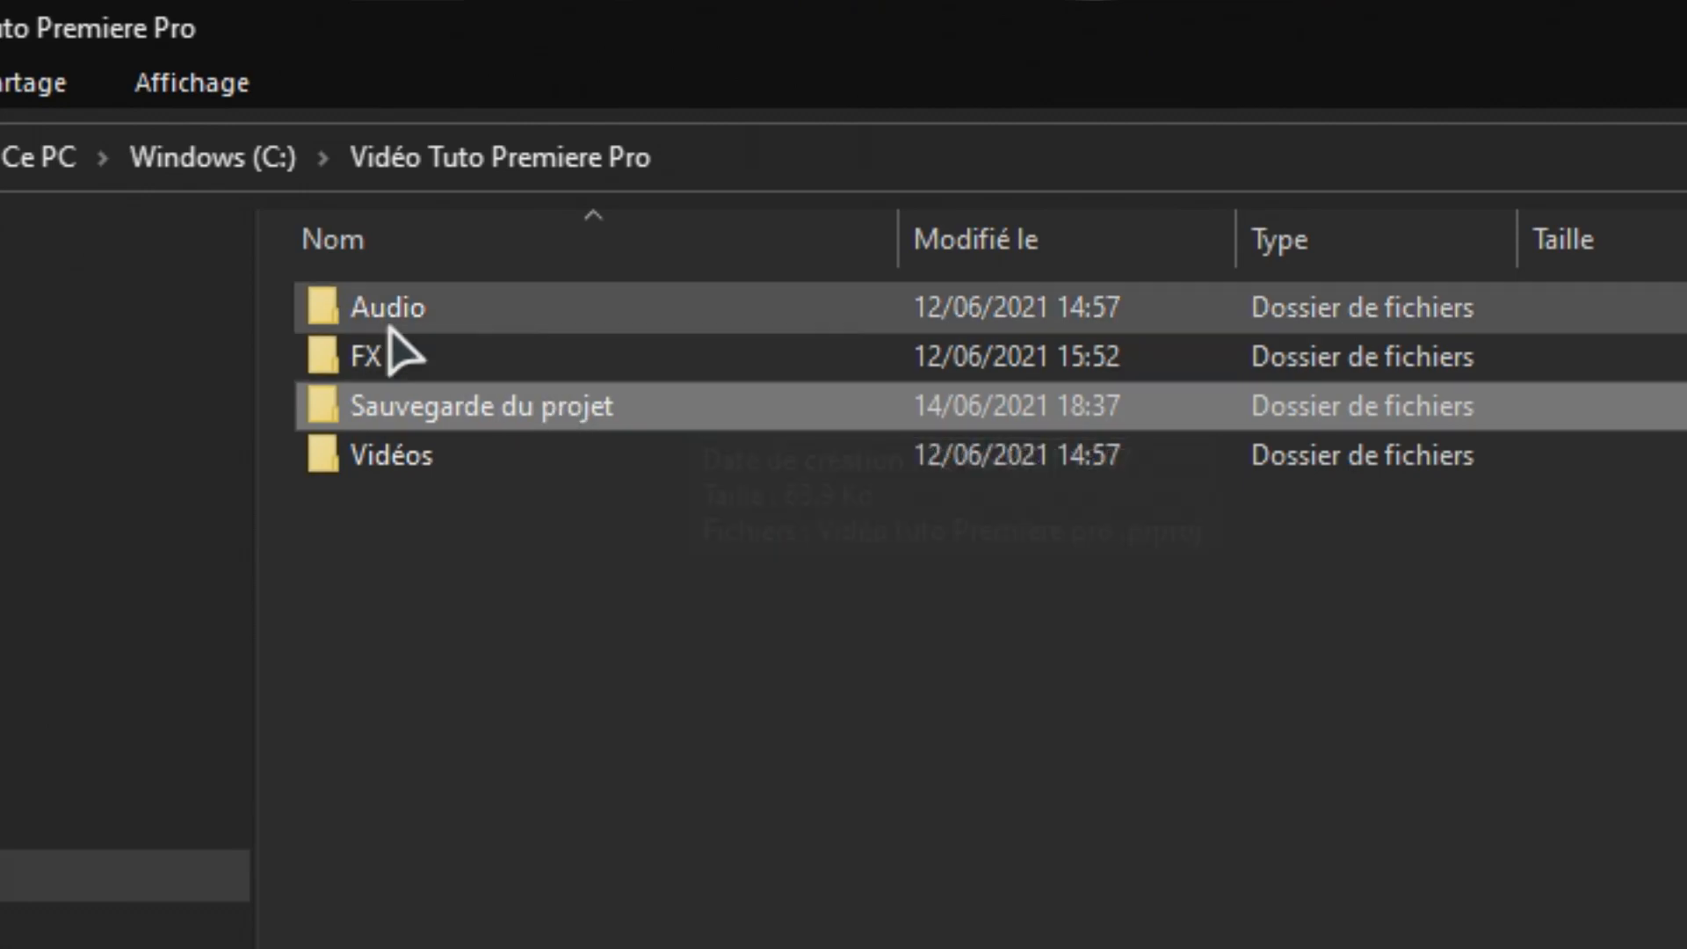
left_click(391, 327)
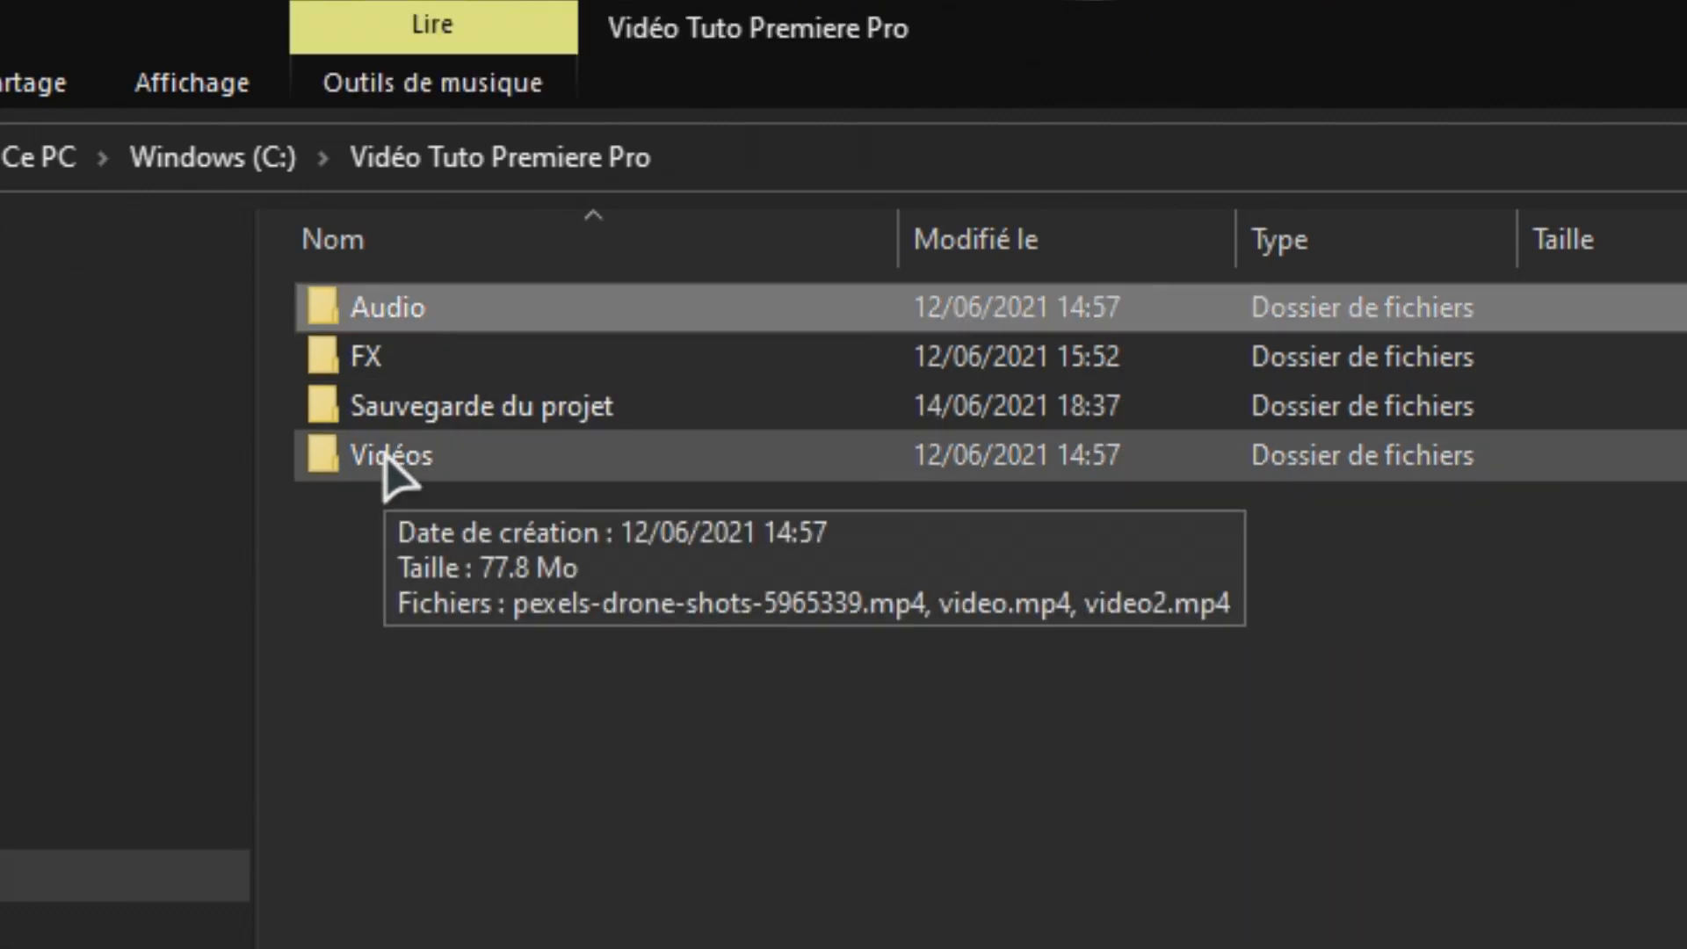
left_click(384, 454)
left_click_drag(384, 455, 156, 794)
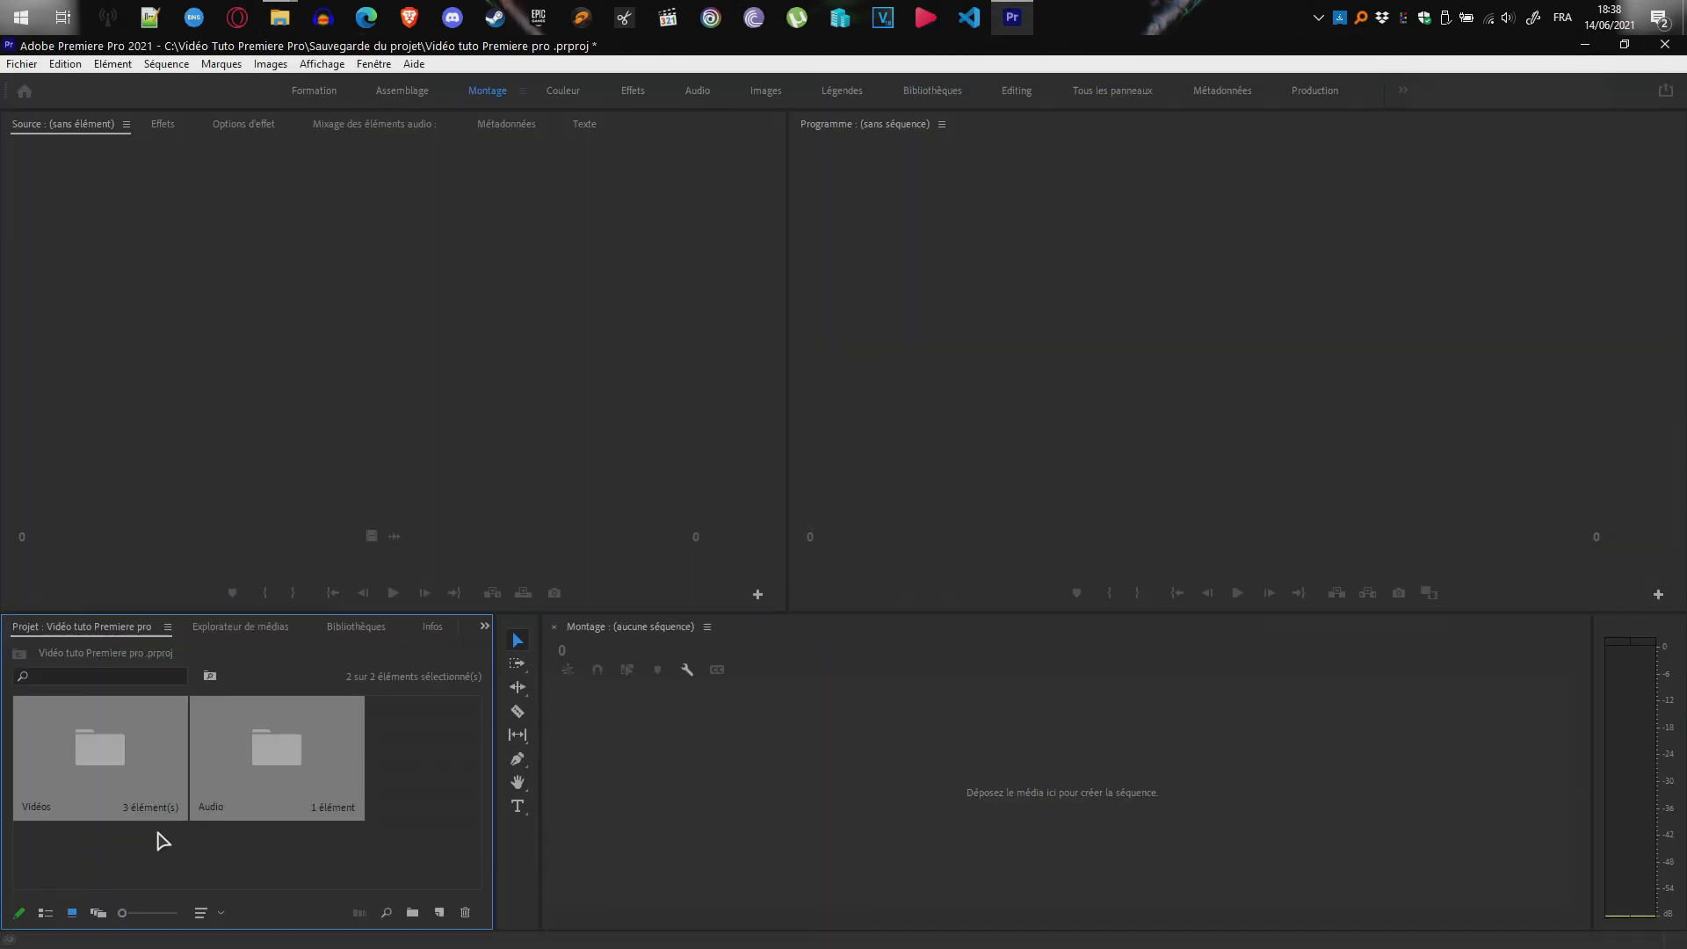
left_click(414, 761)
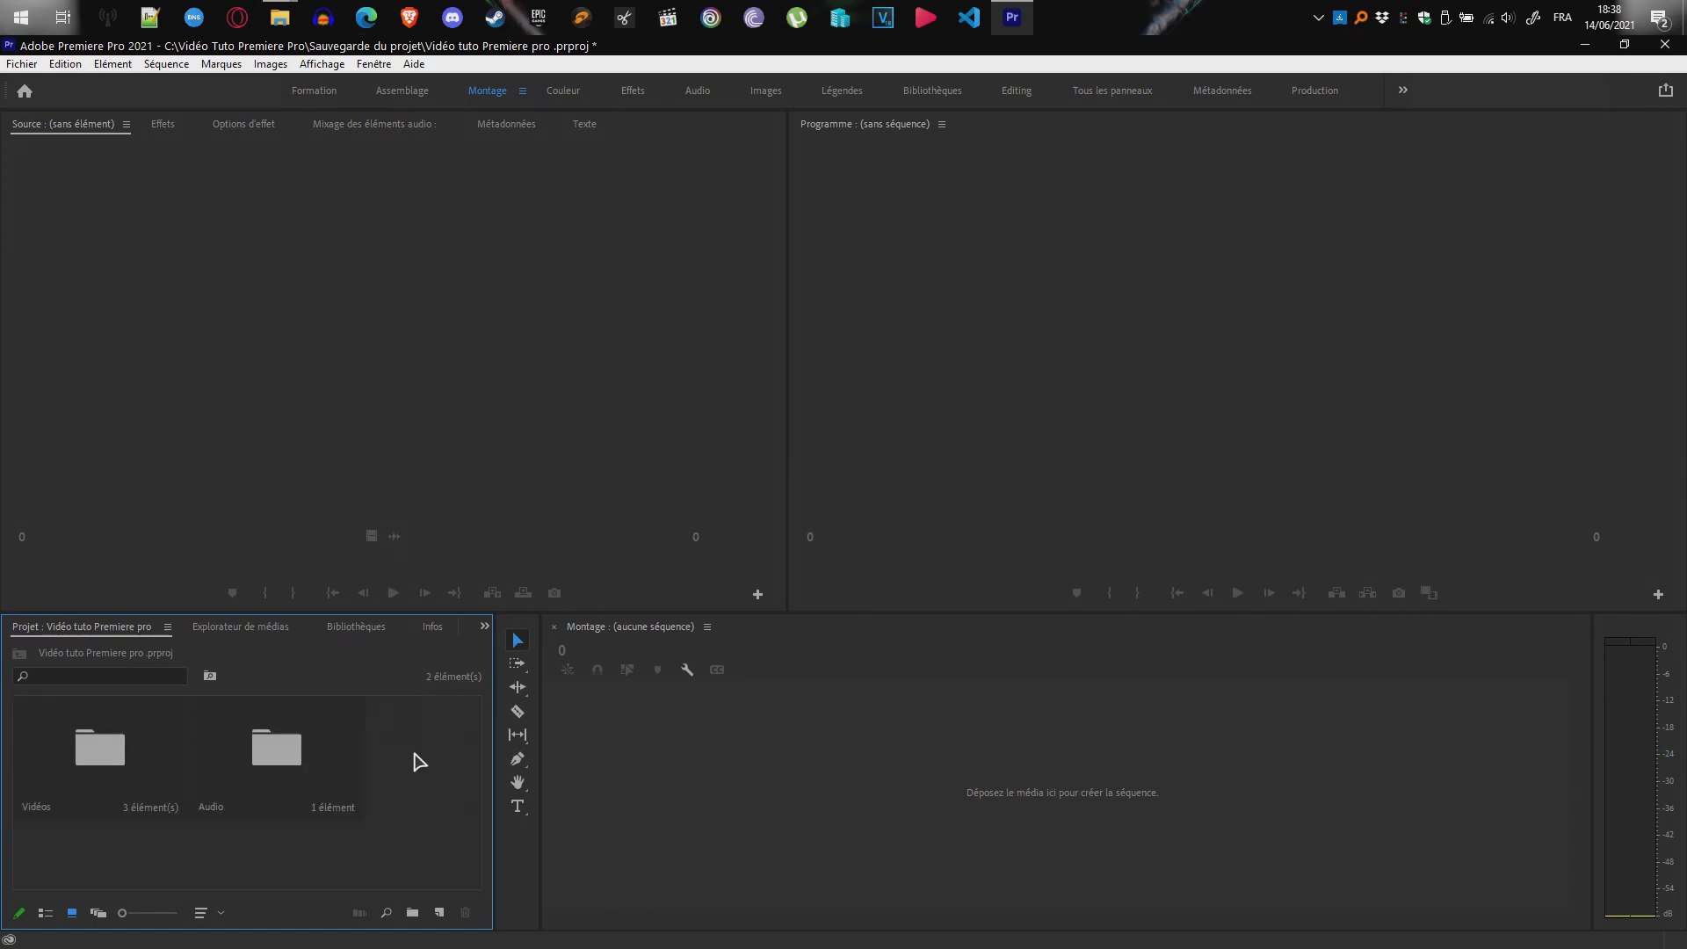
Create a new sequence from the ARRI 1080p 23,976 preset, keeping the default sequence name
right_click(418, 761)
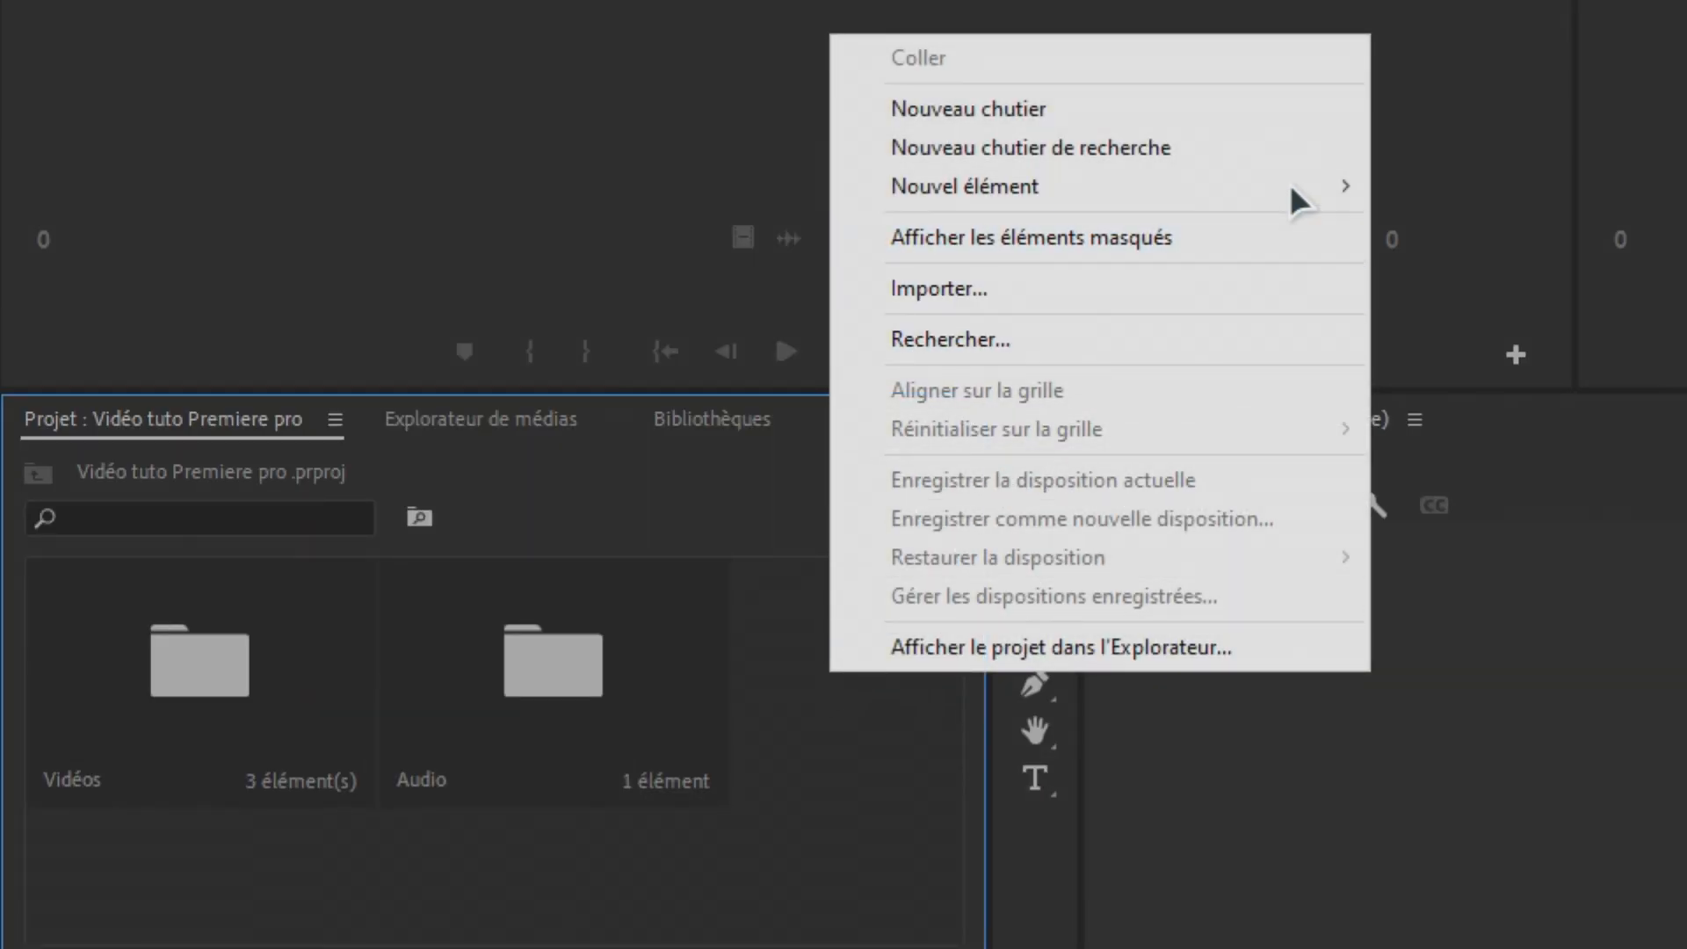
mouse_move(1300, 183)
left_click(1459, 186)
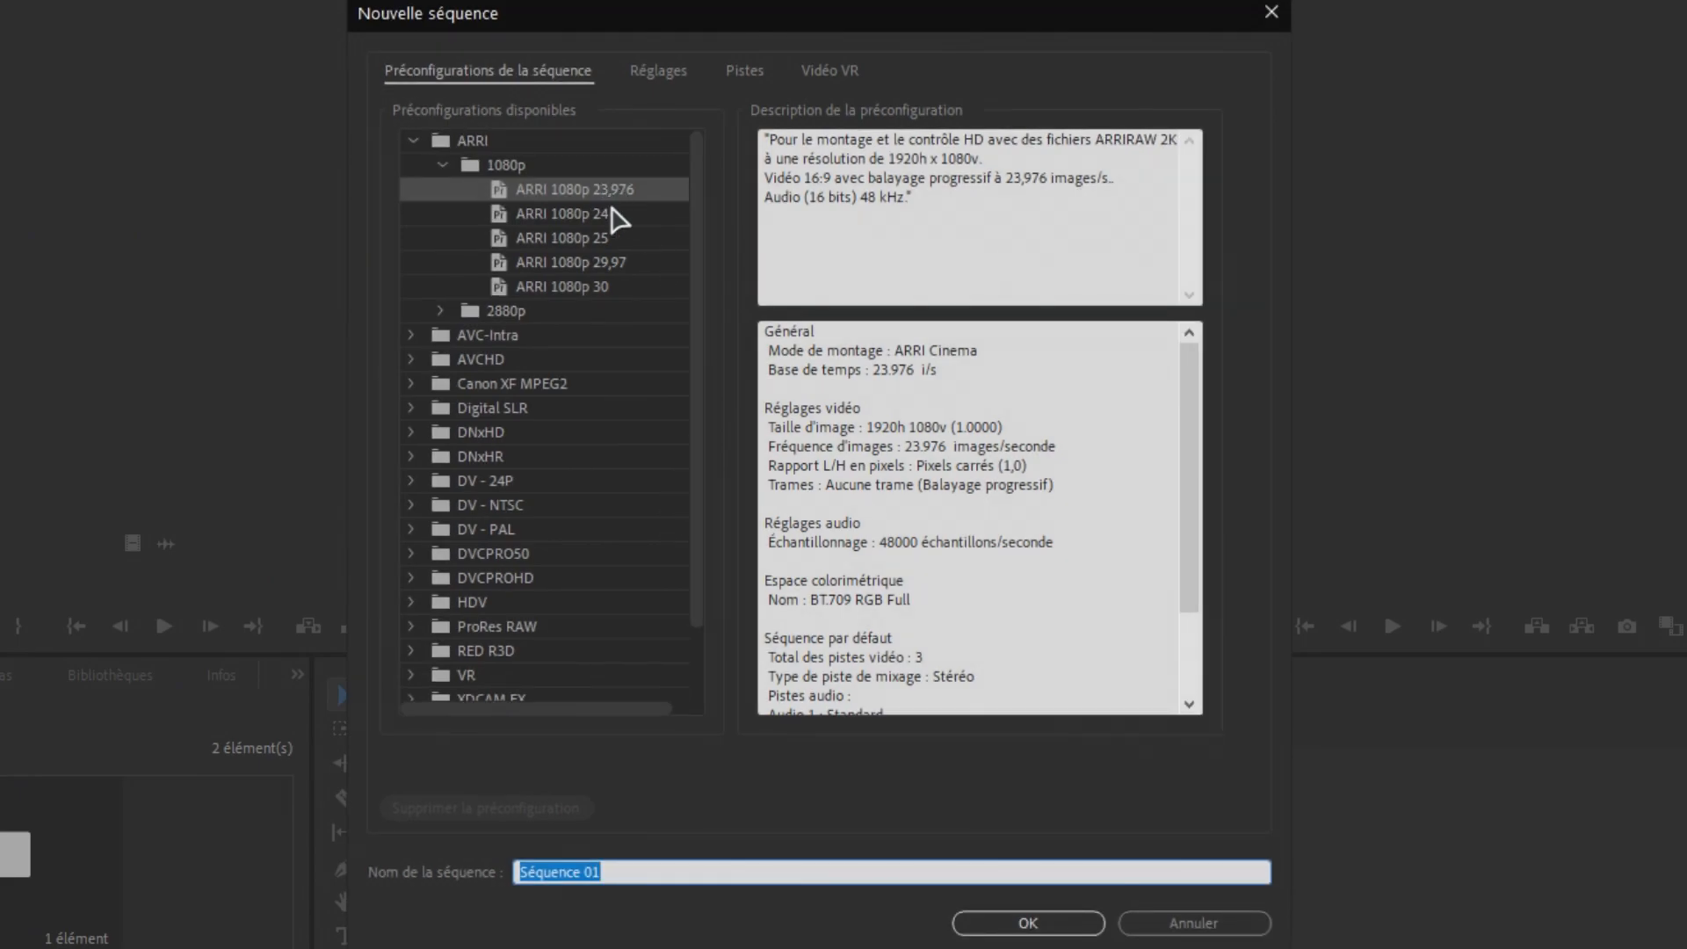
left_click(1001, 924)
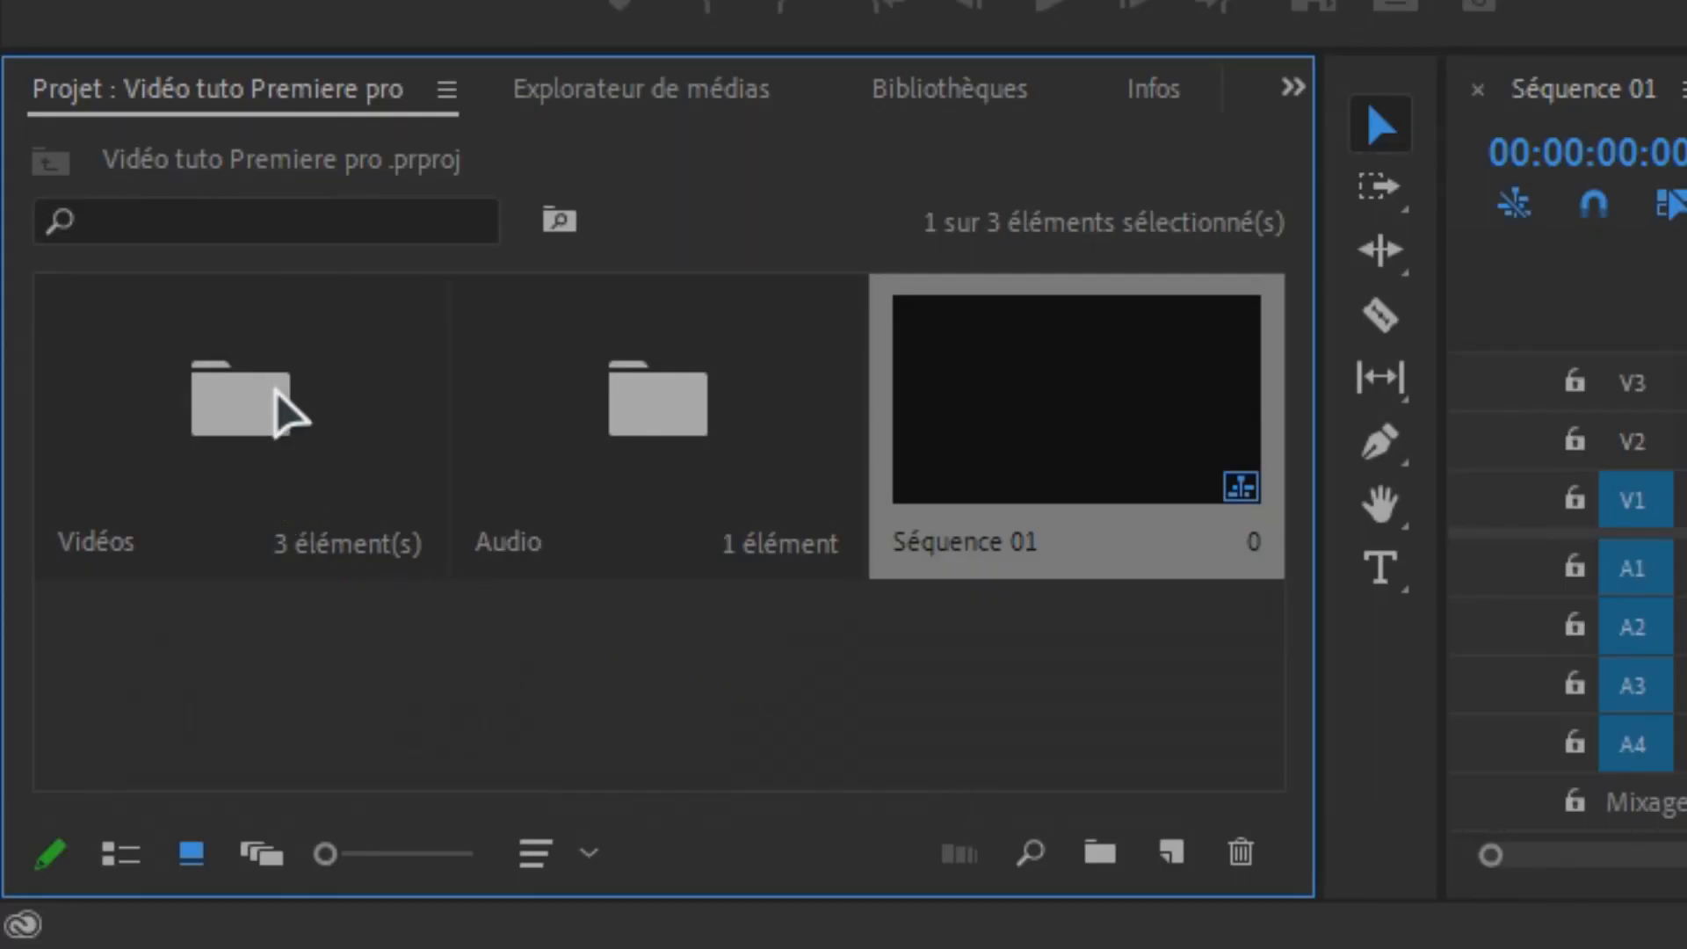
Open the Vidéos bin and load the clip pexels-drone-shots-5965339.mp4 into the source monitor
double_click(265, 397)
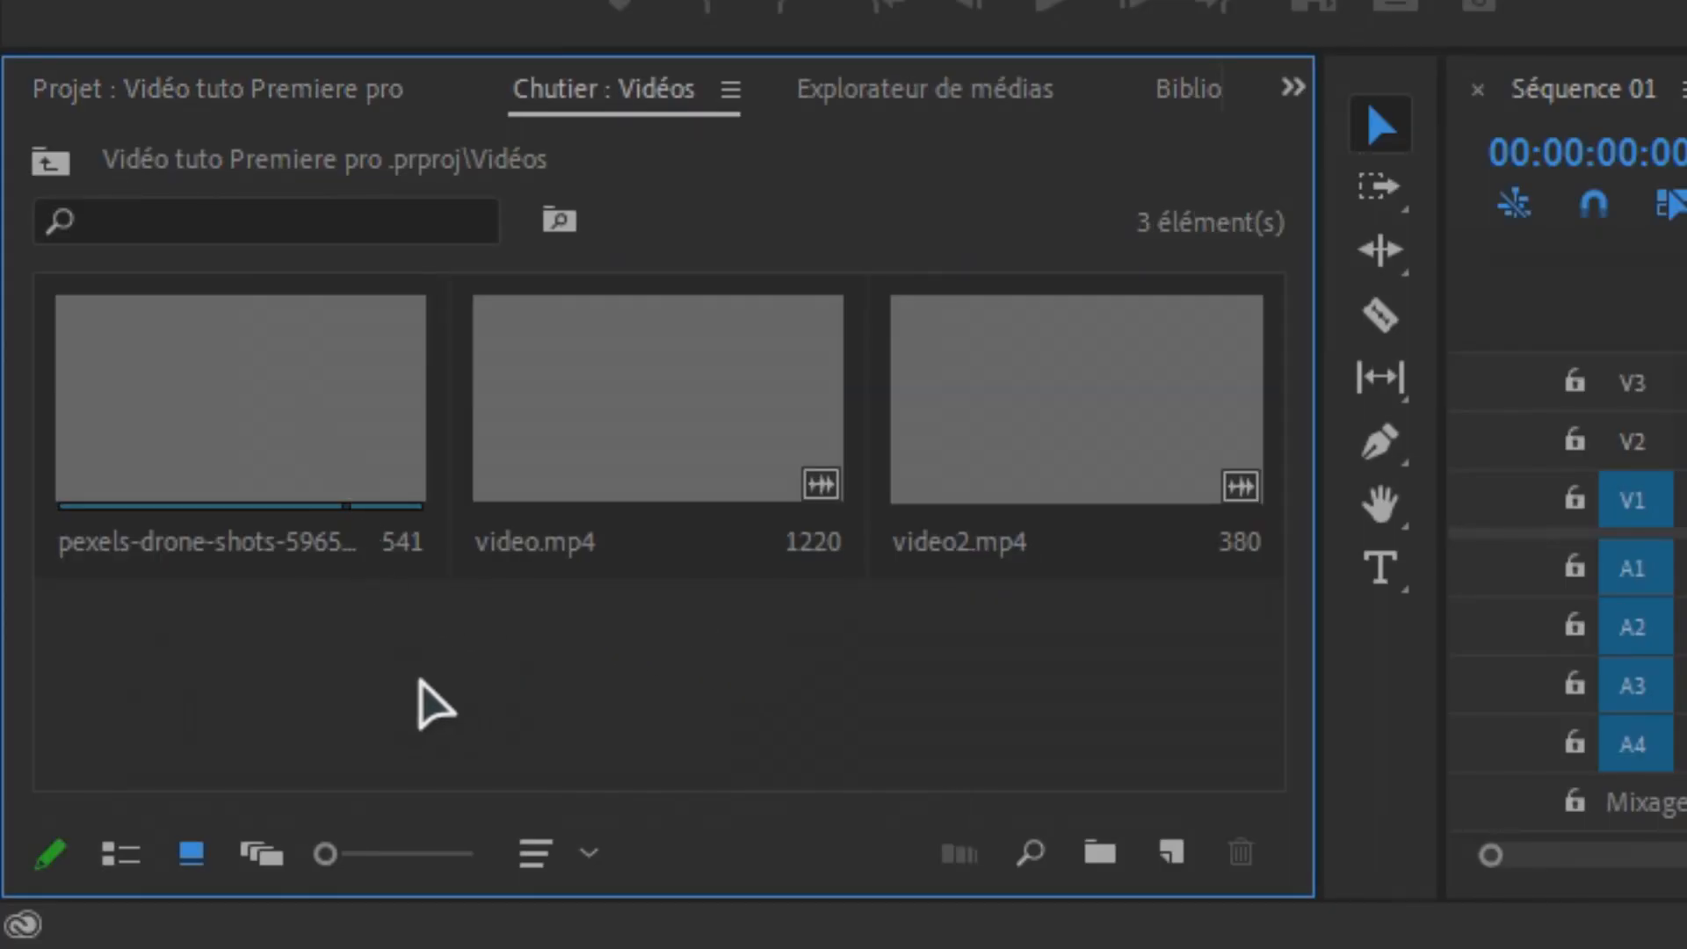
left_click(275, 413)
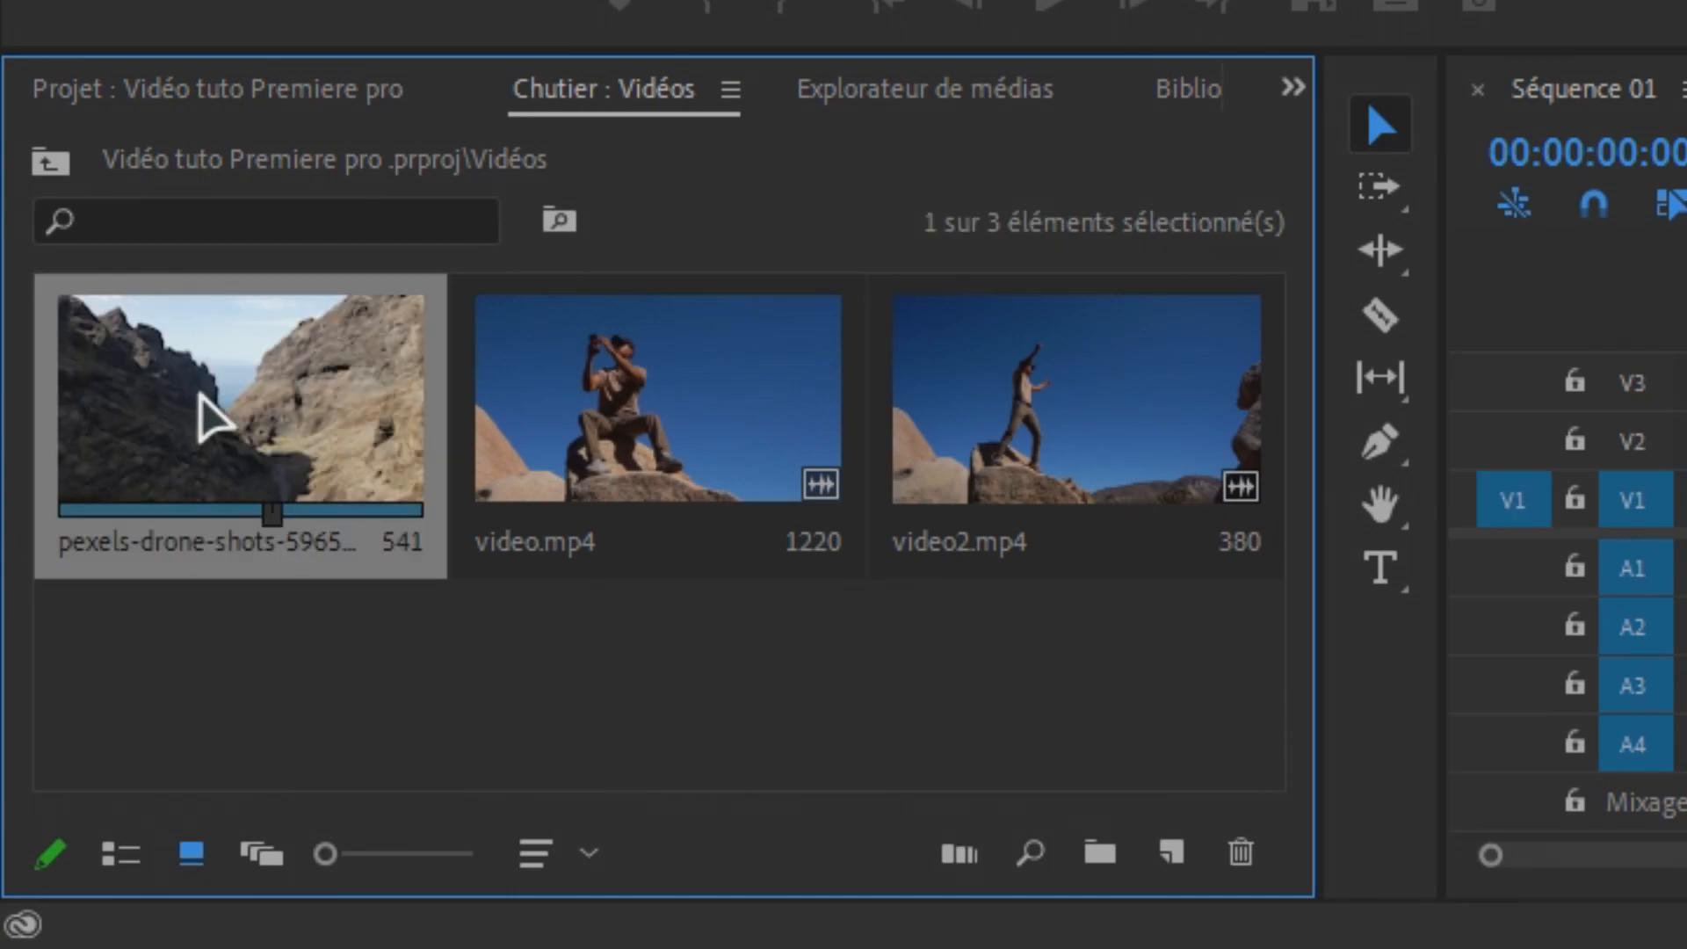
double_click(203, 411)
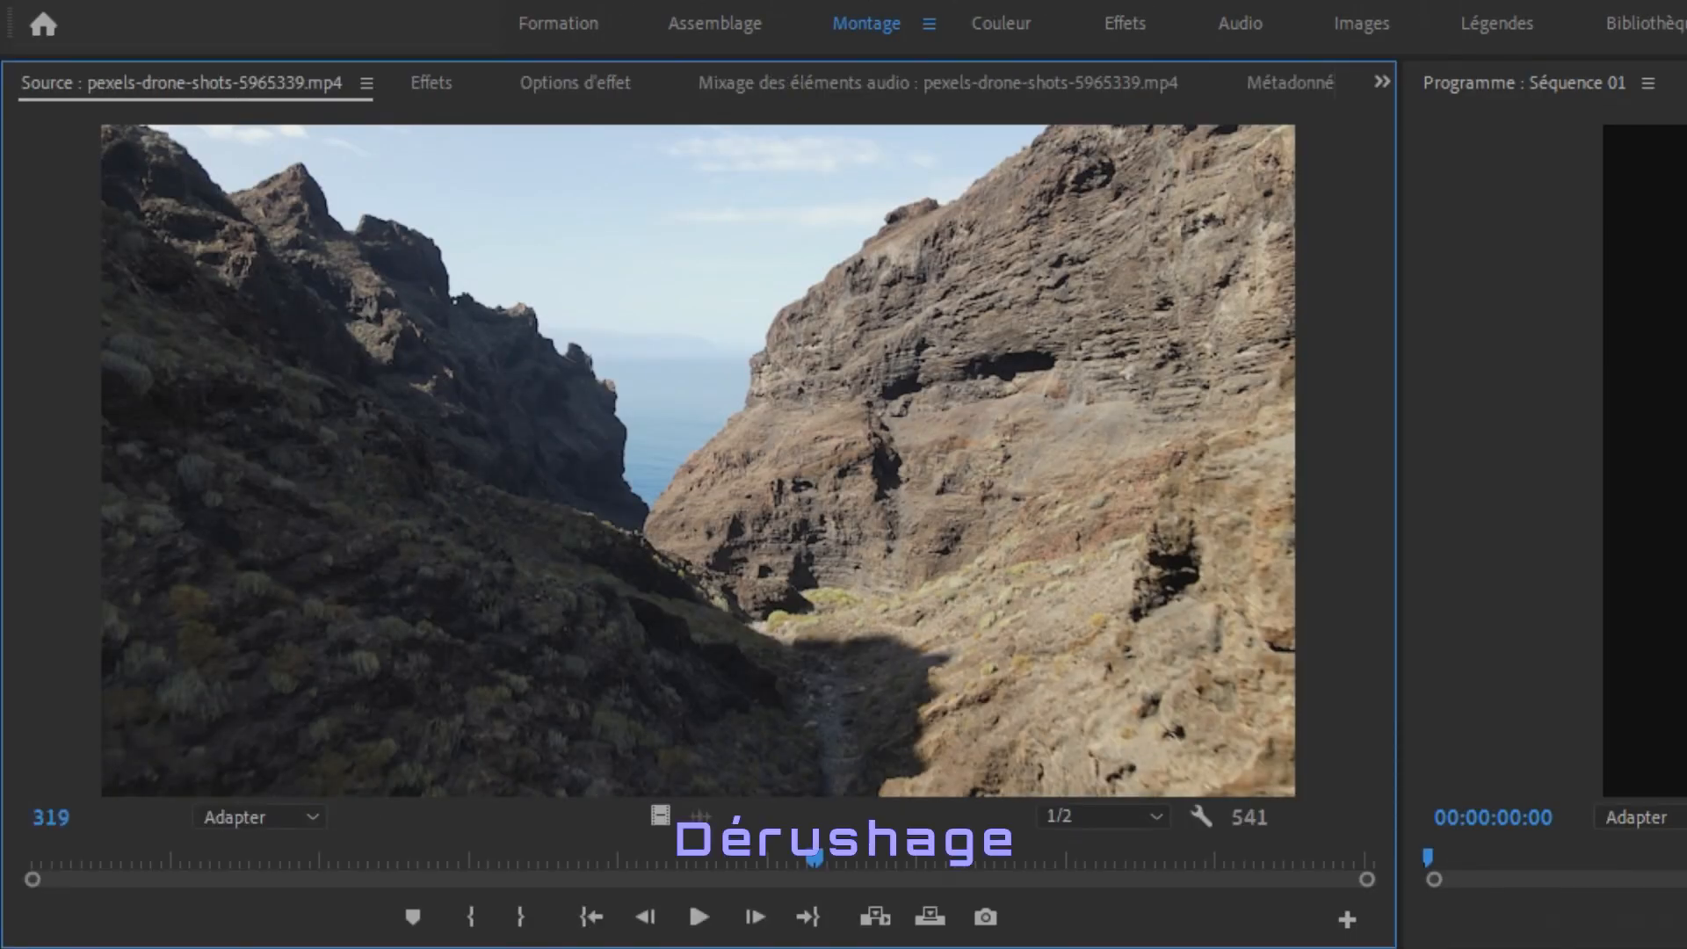
Mark an in point at frame 275 and an out point at frame 456 on the drone clip
left_click_drag(817, 861, 710, 861)
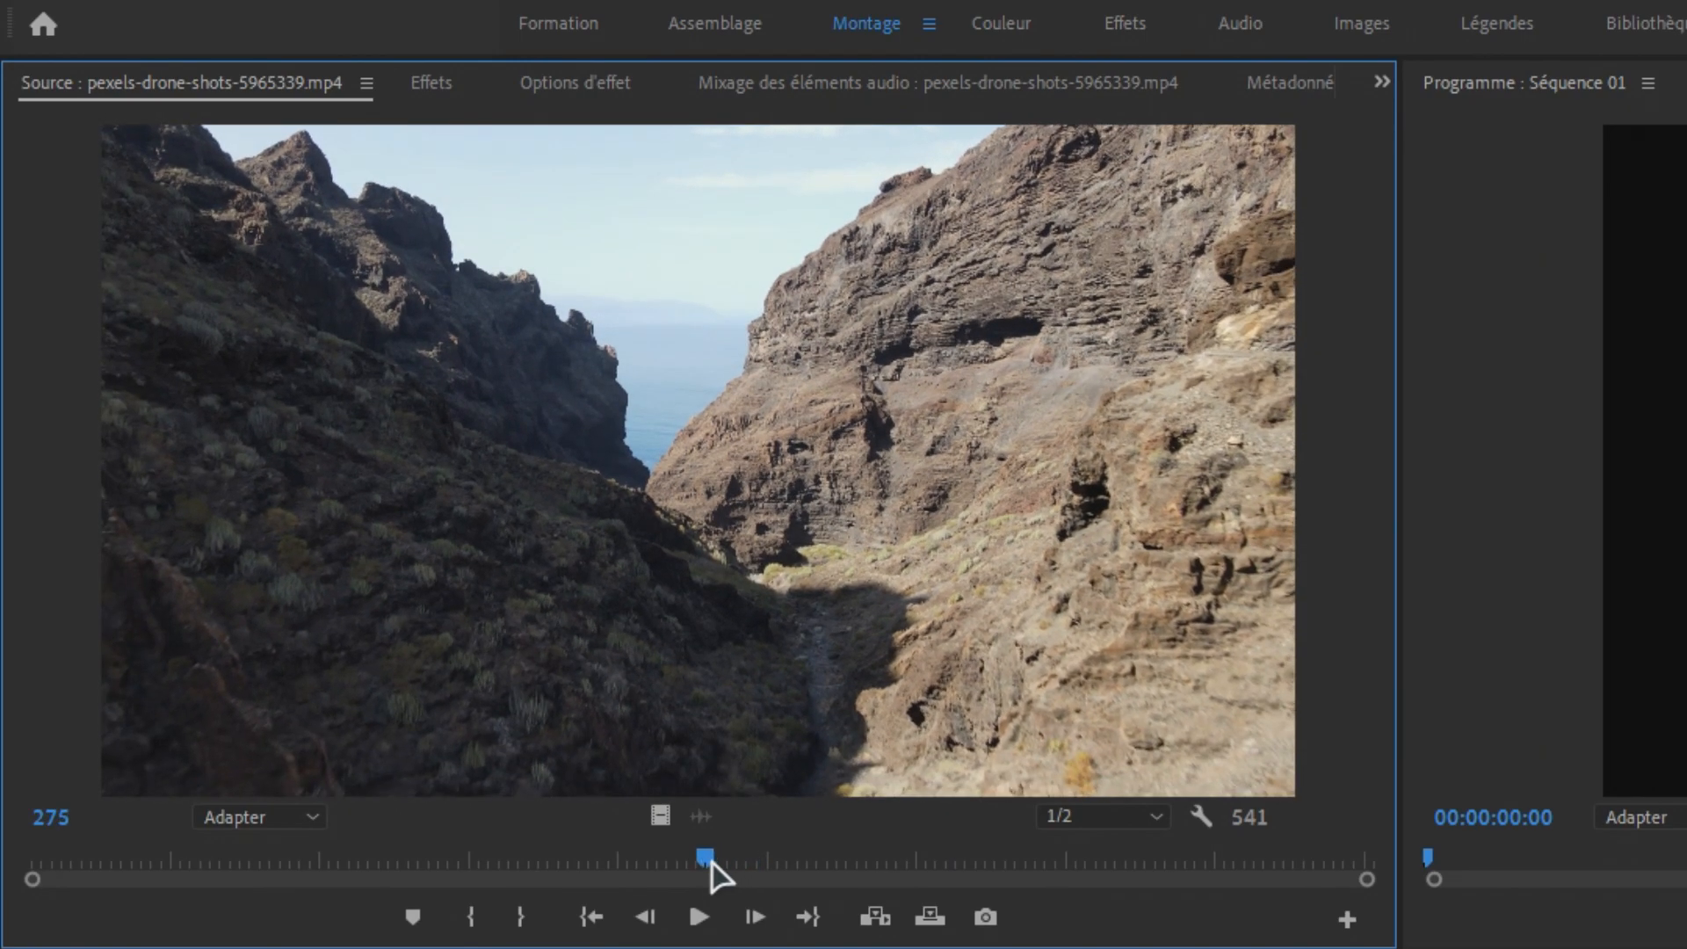
key("i")
left_click_drag(708, 867, 1161, 862)
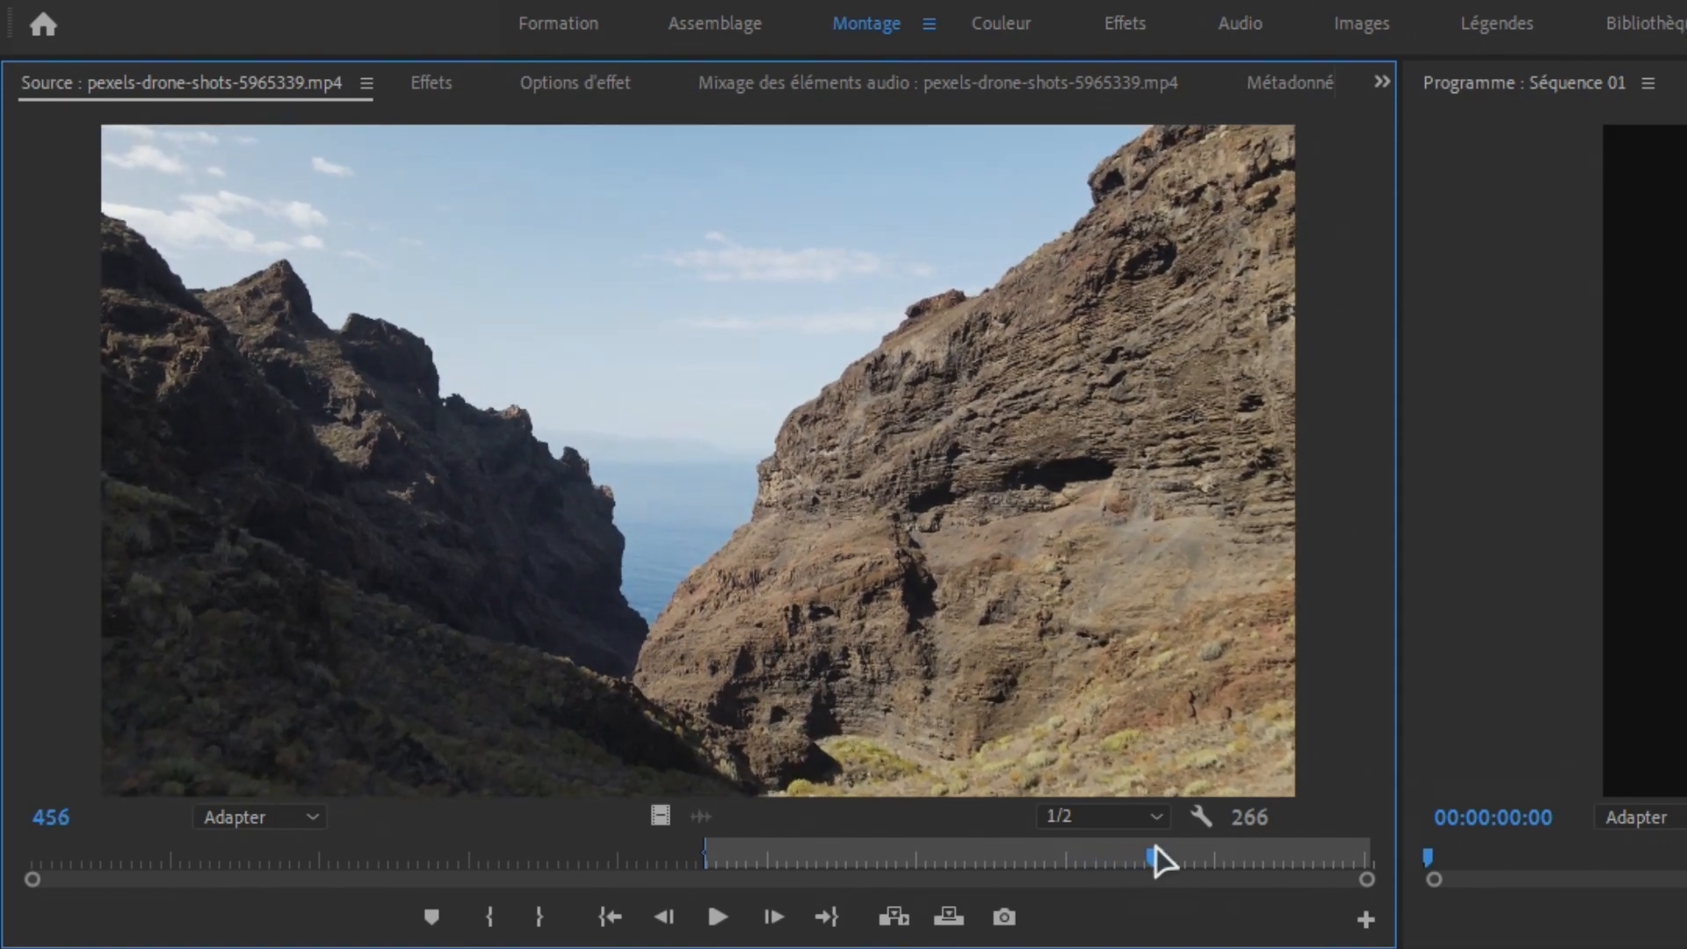
key("o")
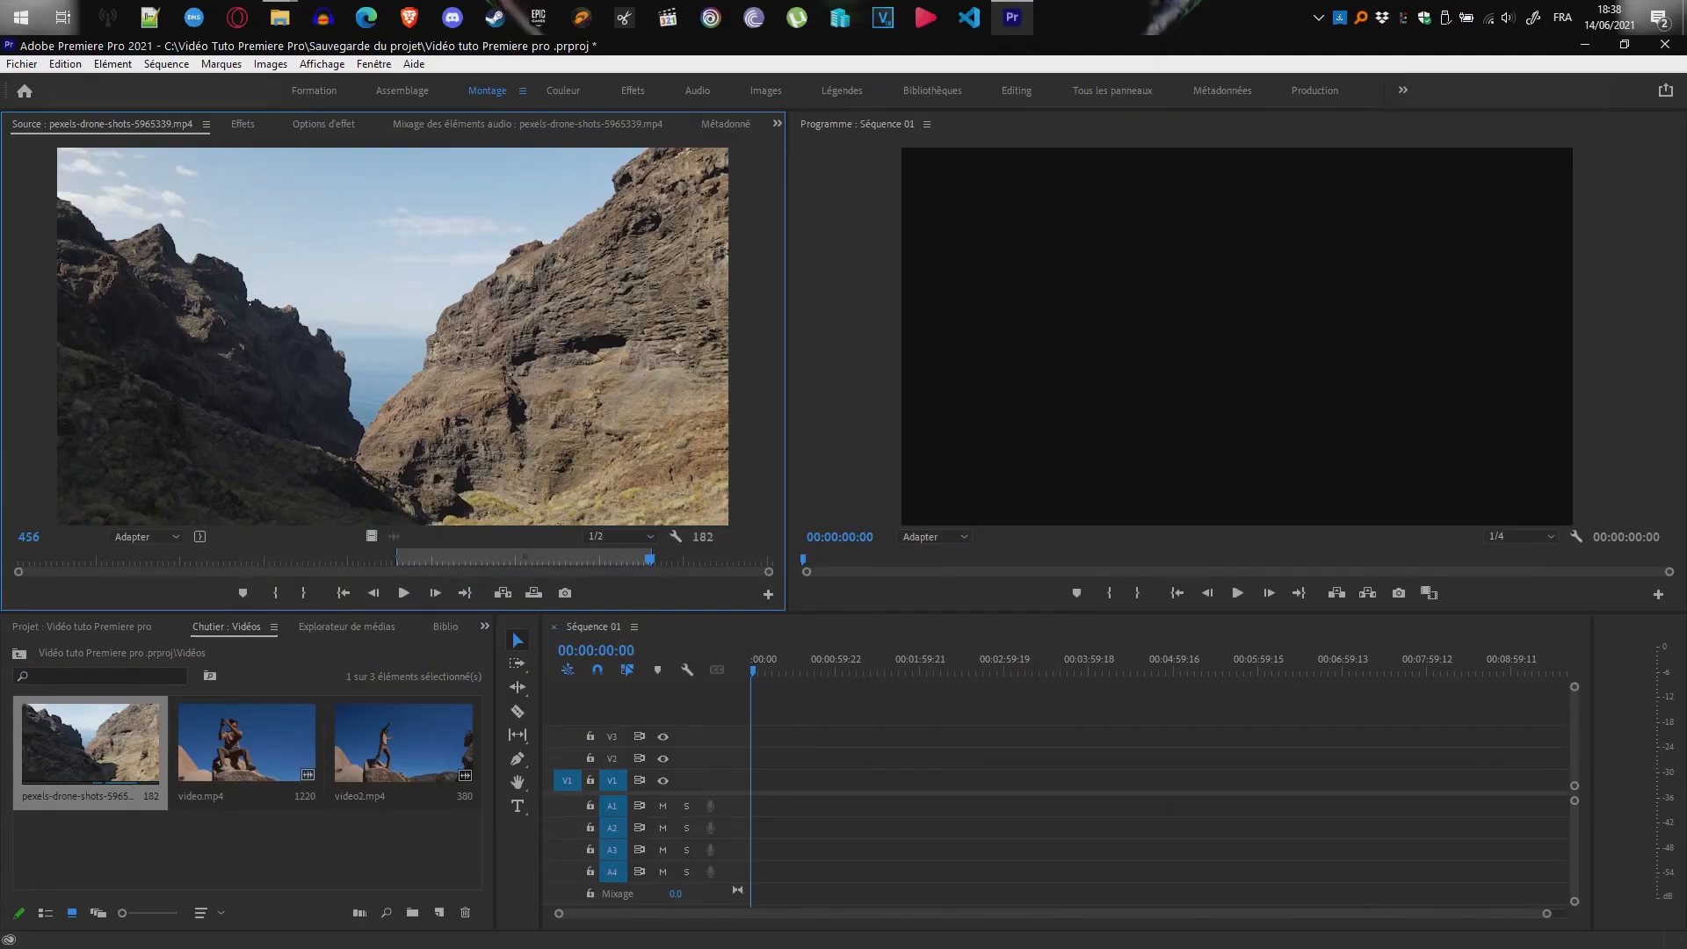
Place the marked drone clip near the start of track V1, keeping the existing sequence settings
left_click_drag(660, 815, 753, 734)
left_click_drag(758, 575, 758, 650)
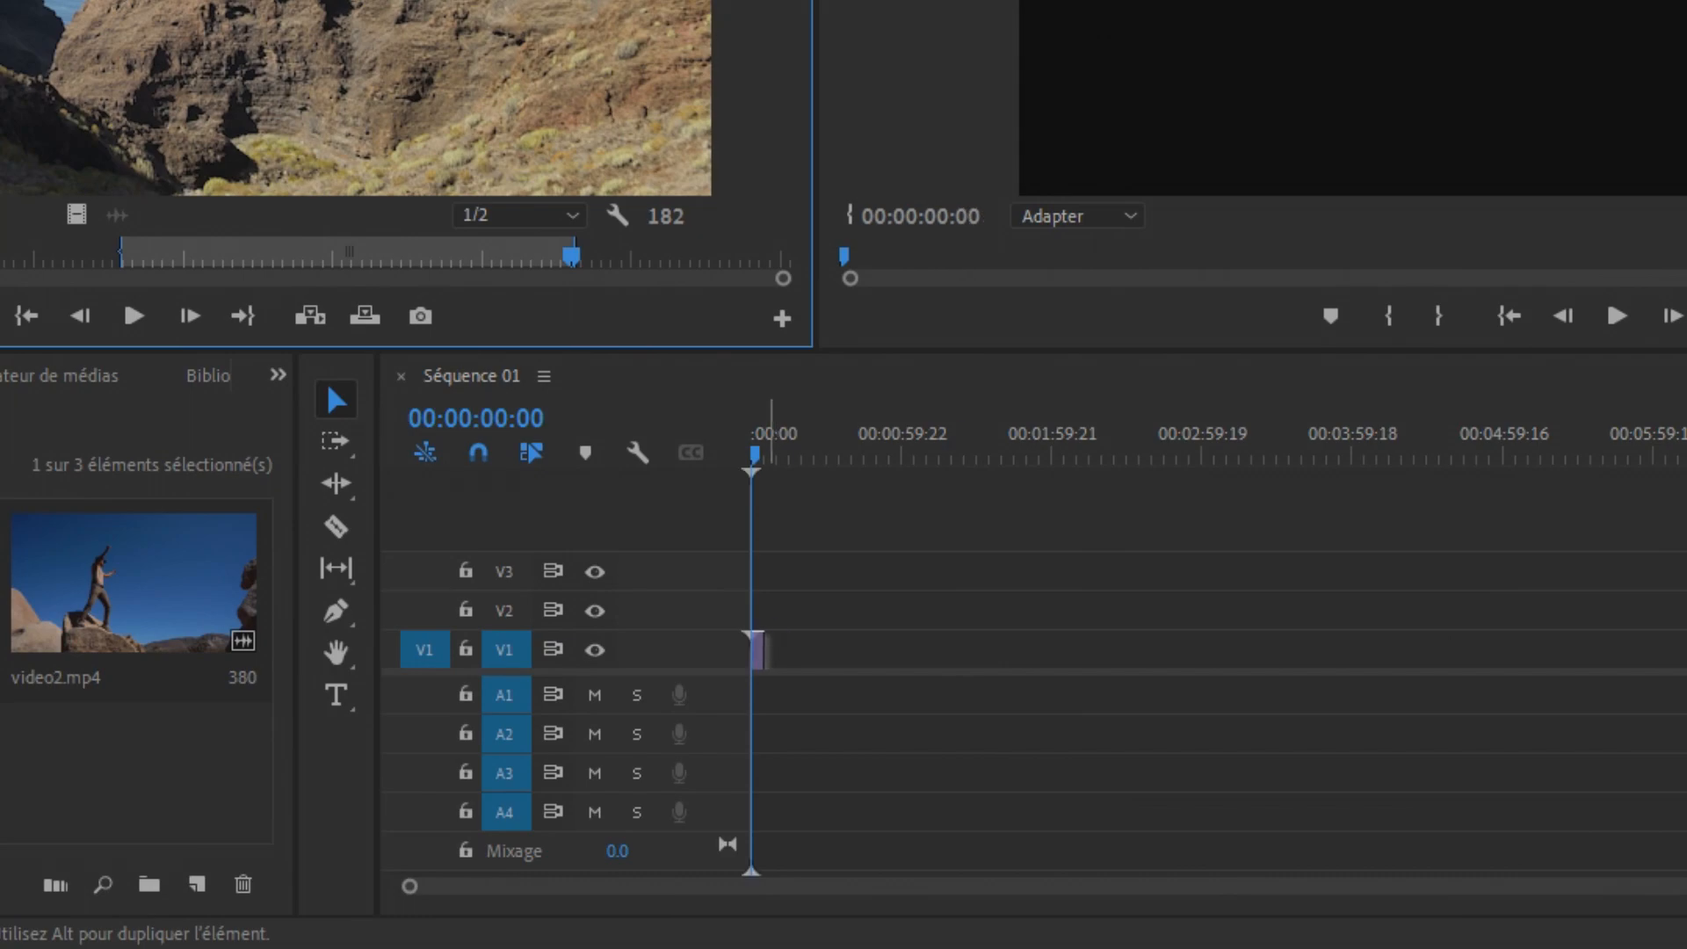
left_click_drag(754, 650, 754, 651)
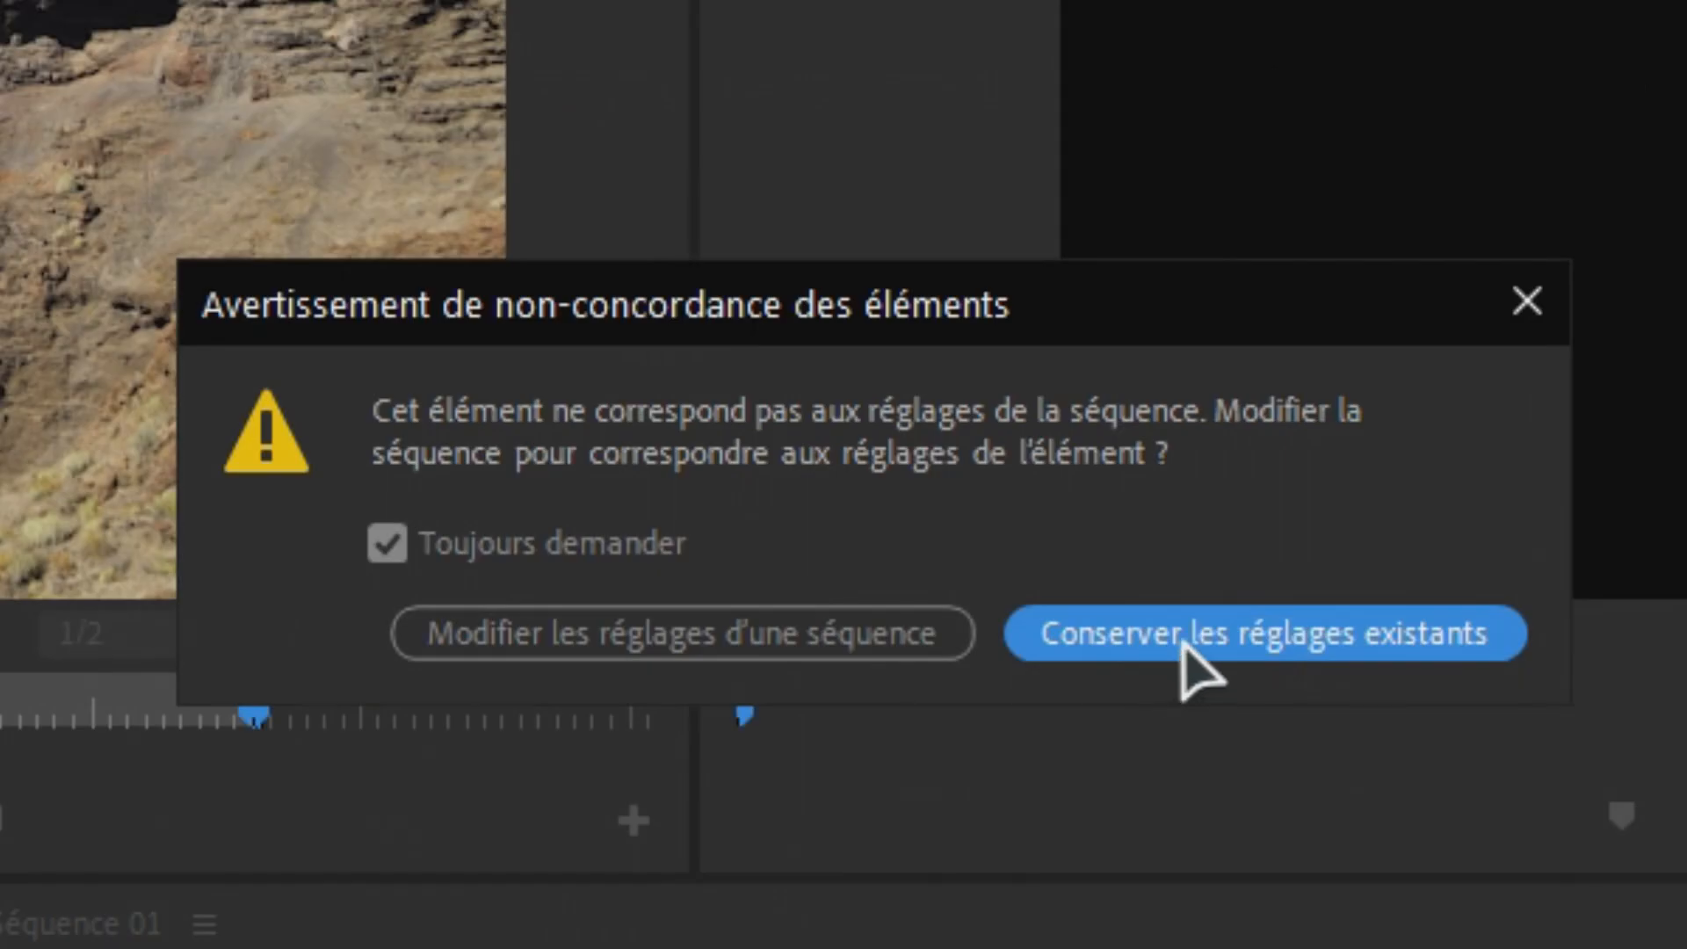
left_click(1208, 646)
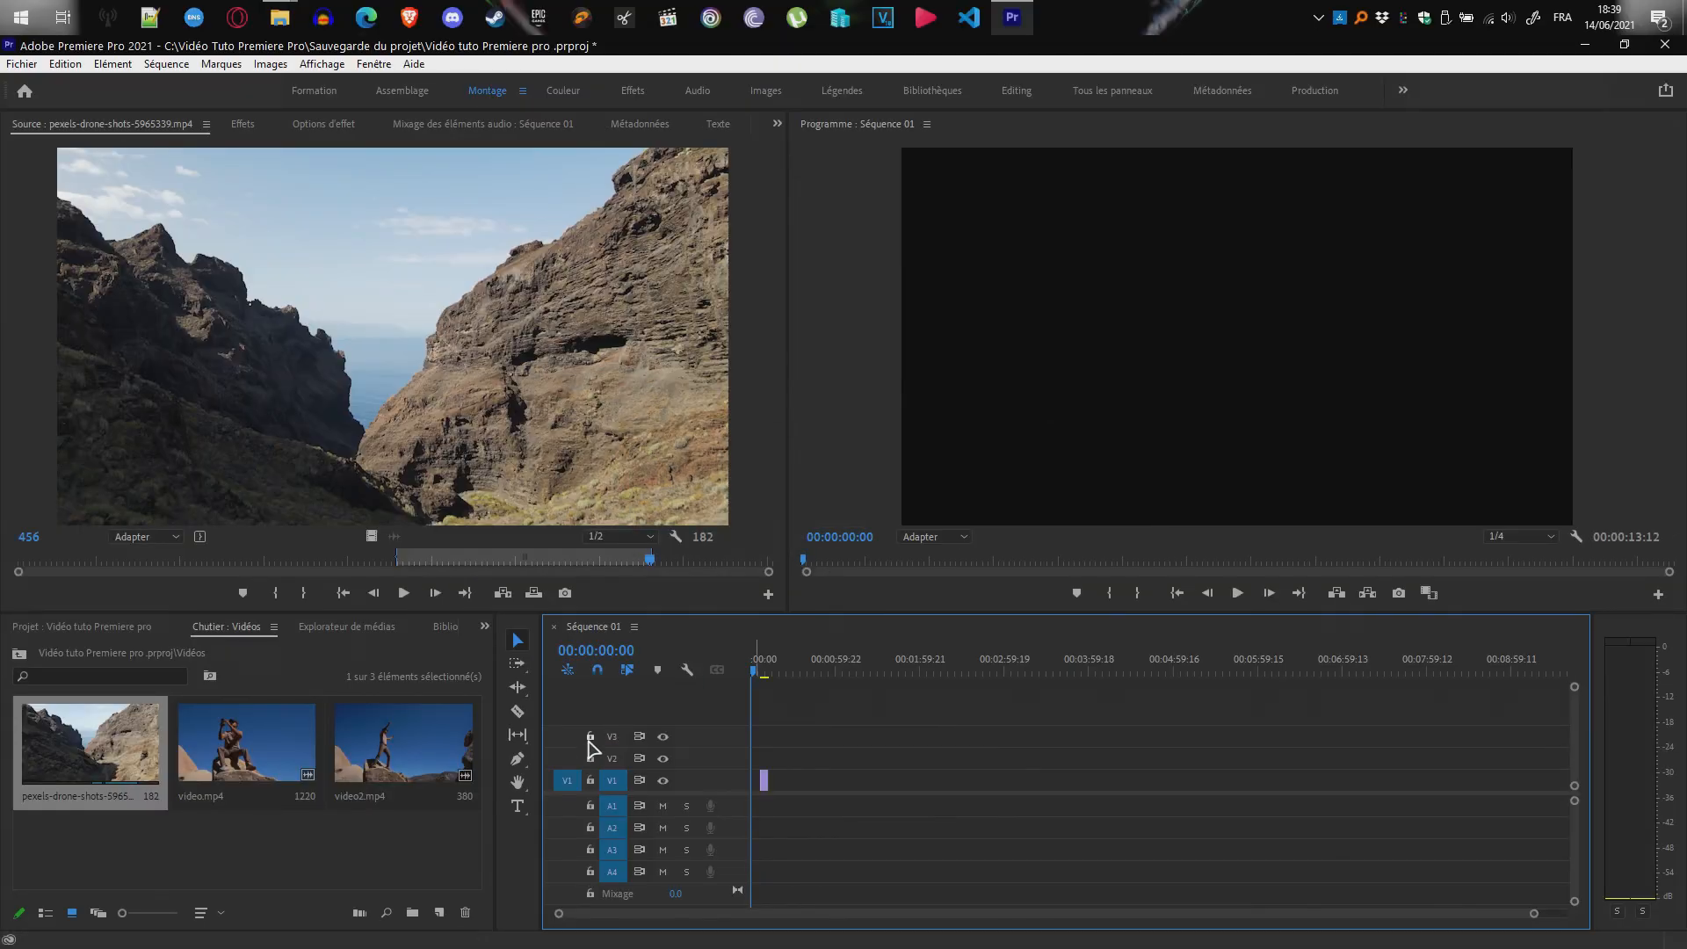
Increase the heights of audio track A3 and video track V1 so the clip thumbnail shows in the timeline
scroll(795, 789, "up", 5)
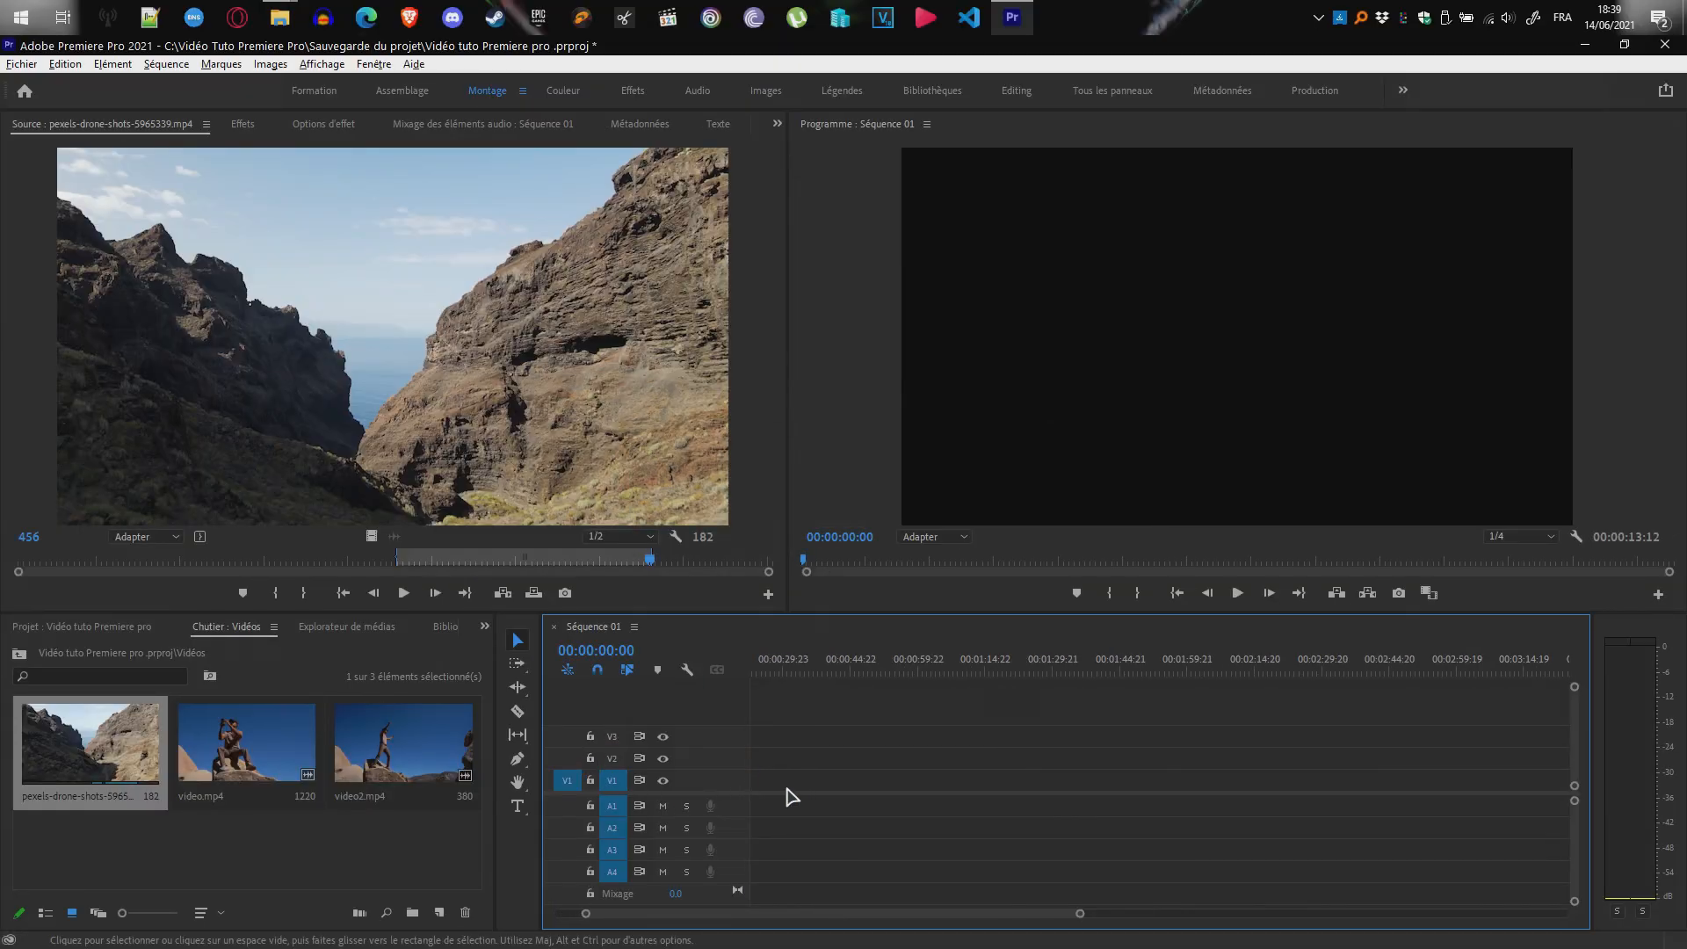
scroll(800, 827, "up", 2)
scroll(744, 852, "up", 3)
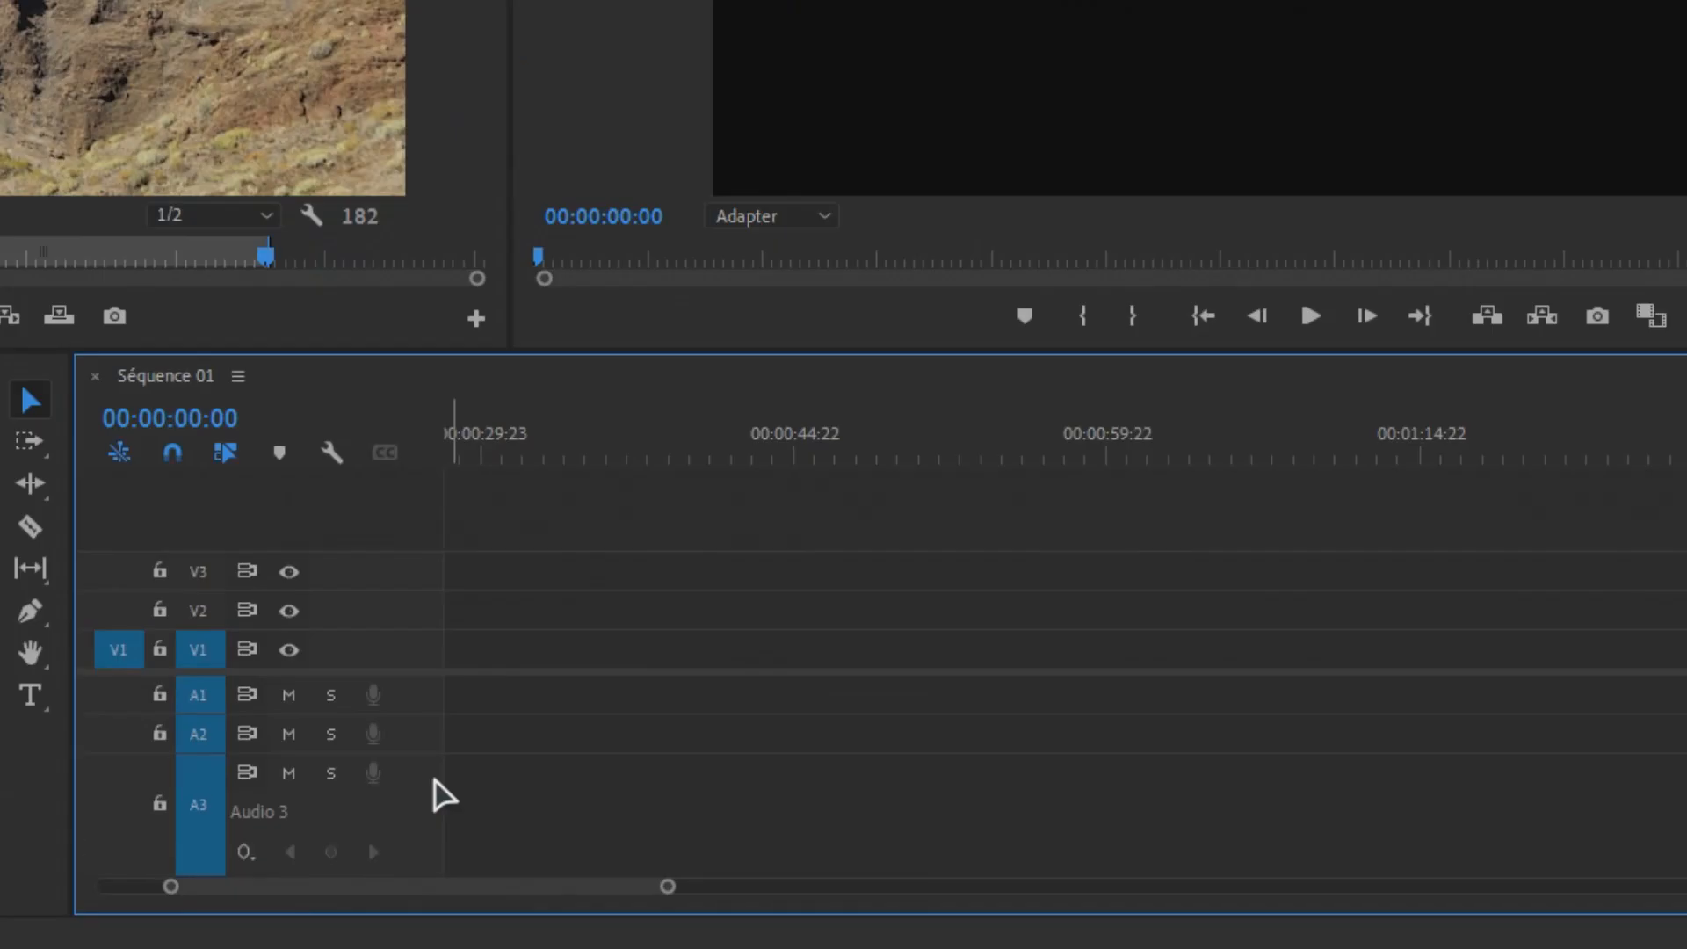
scroll(427, 787, "down", 3)
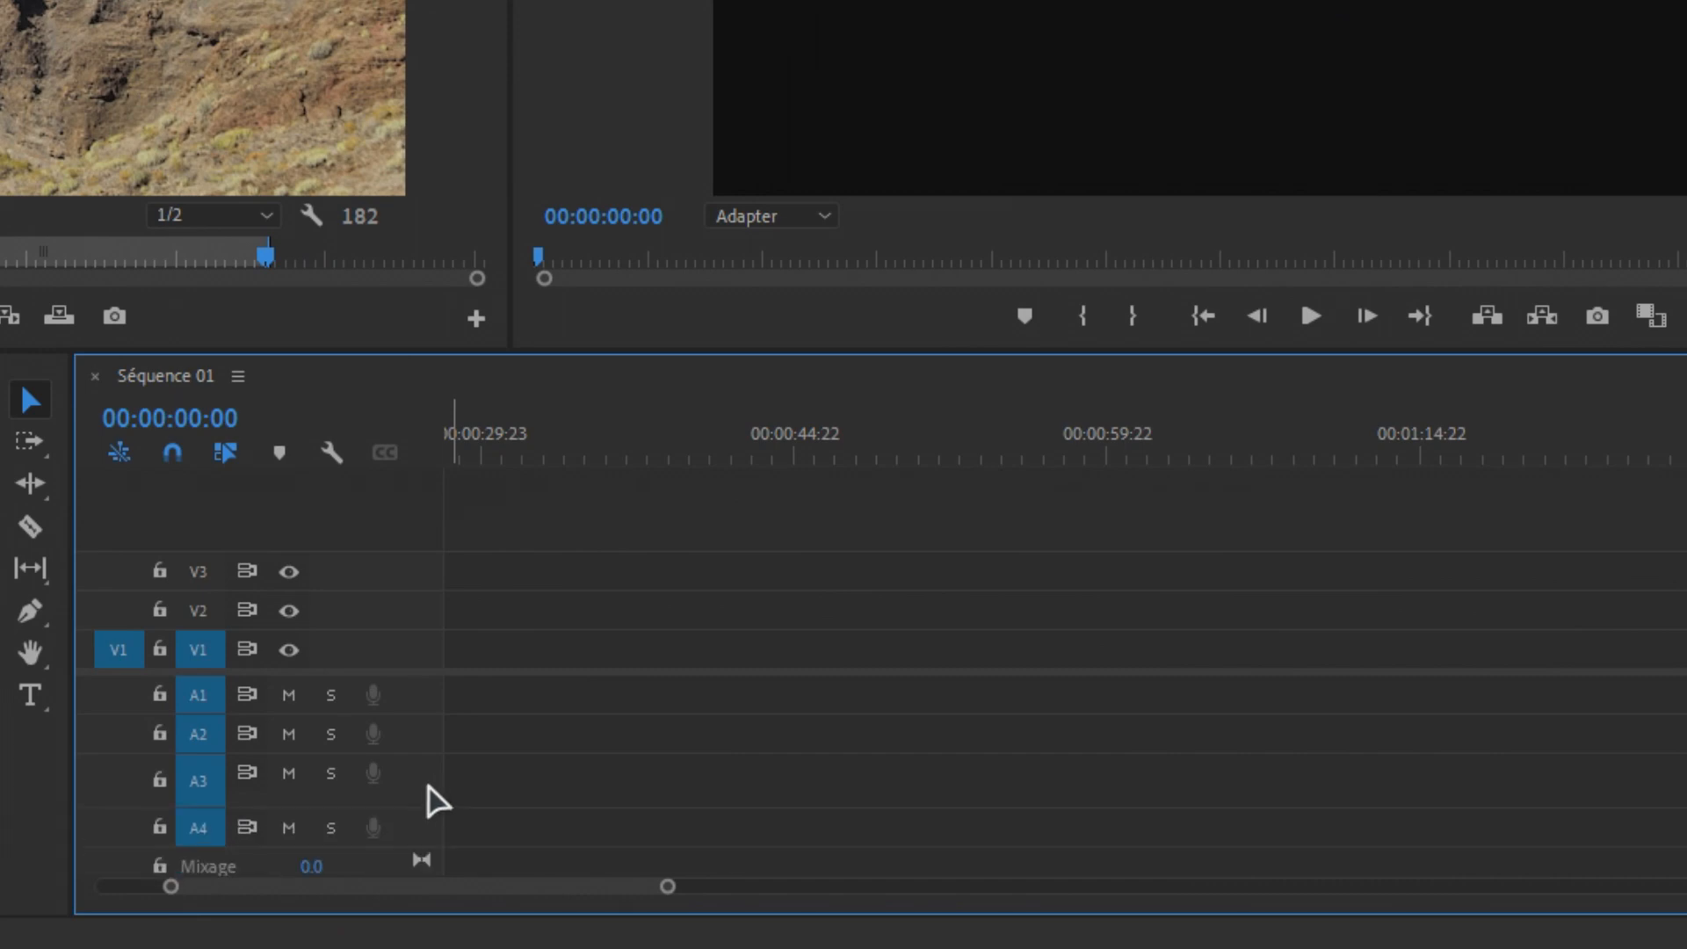
scroll(407, 667, "up", 3)
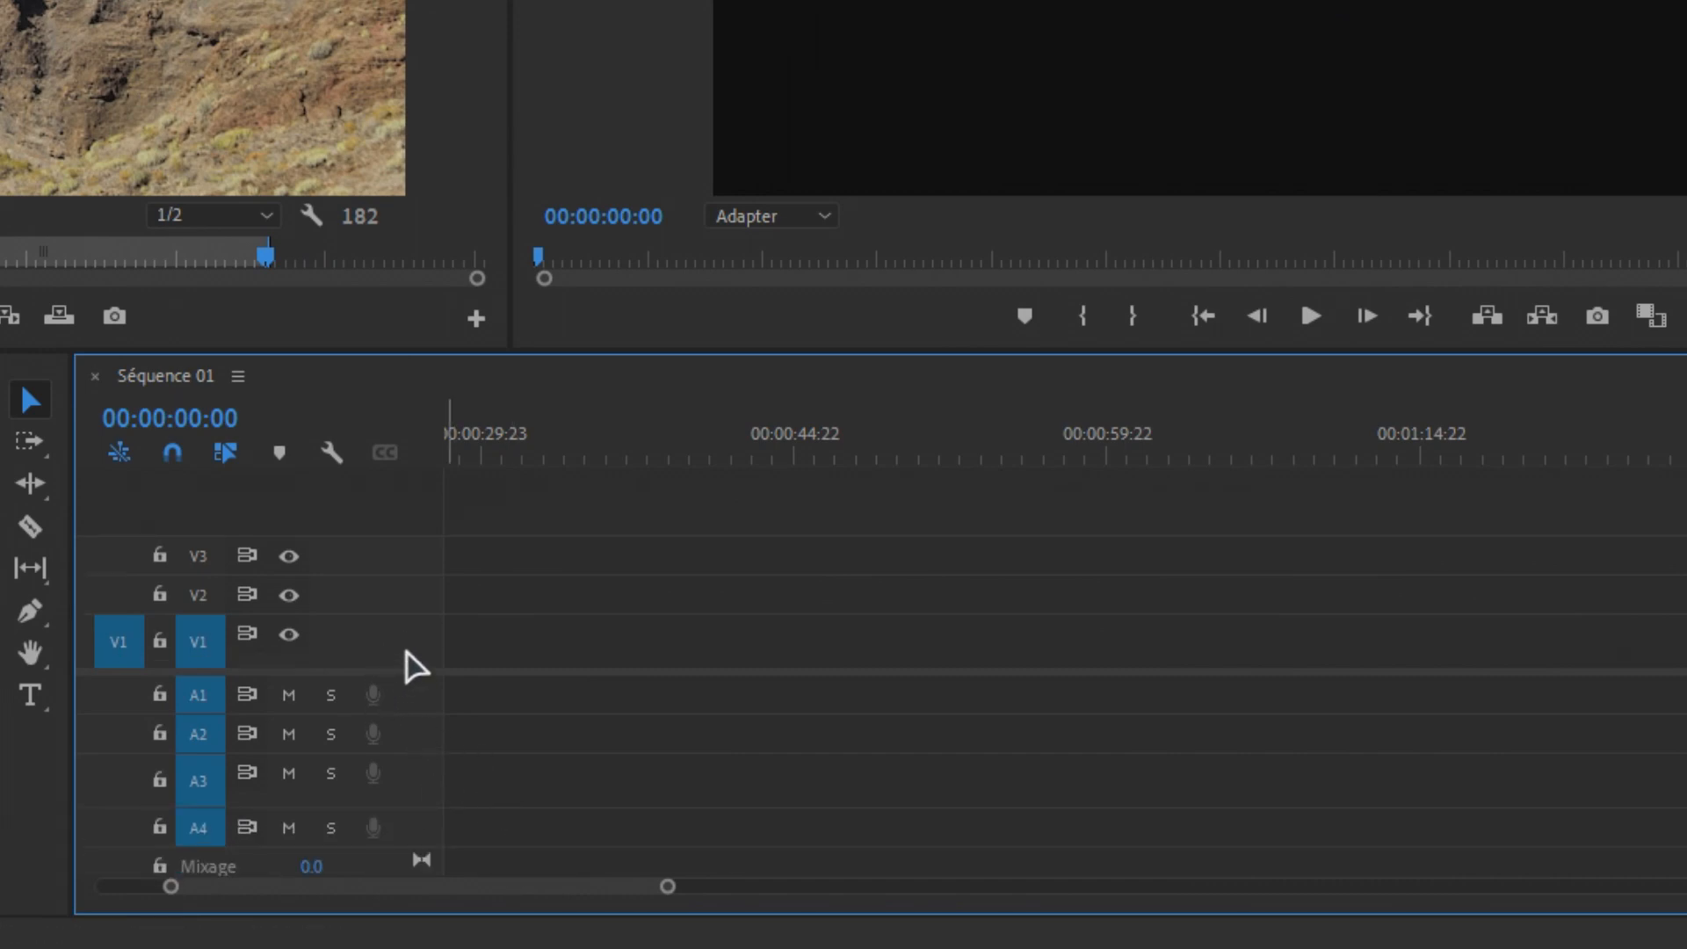
left_click_drag(372, 886, 294, 900)
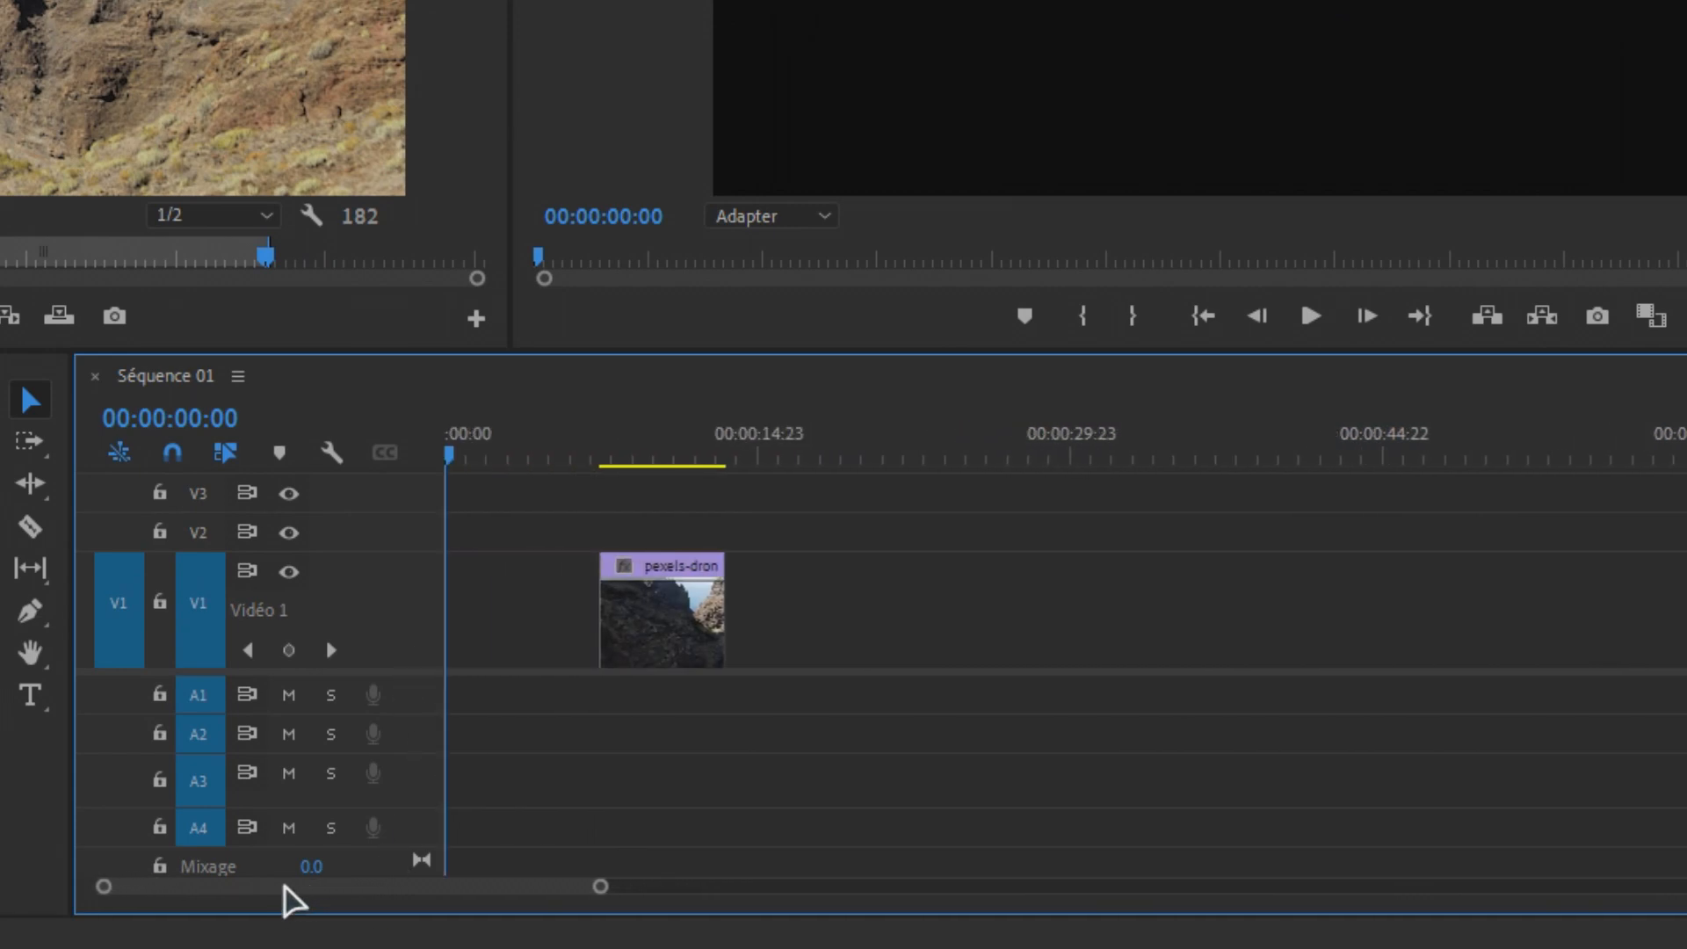
Move the drone clip earlier on V1 to start at about 00:00:02:11, and readjust the V1 track height
left_click_drag(648, 583, 520, 583)
scroll(360, 639, "up", 3)
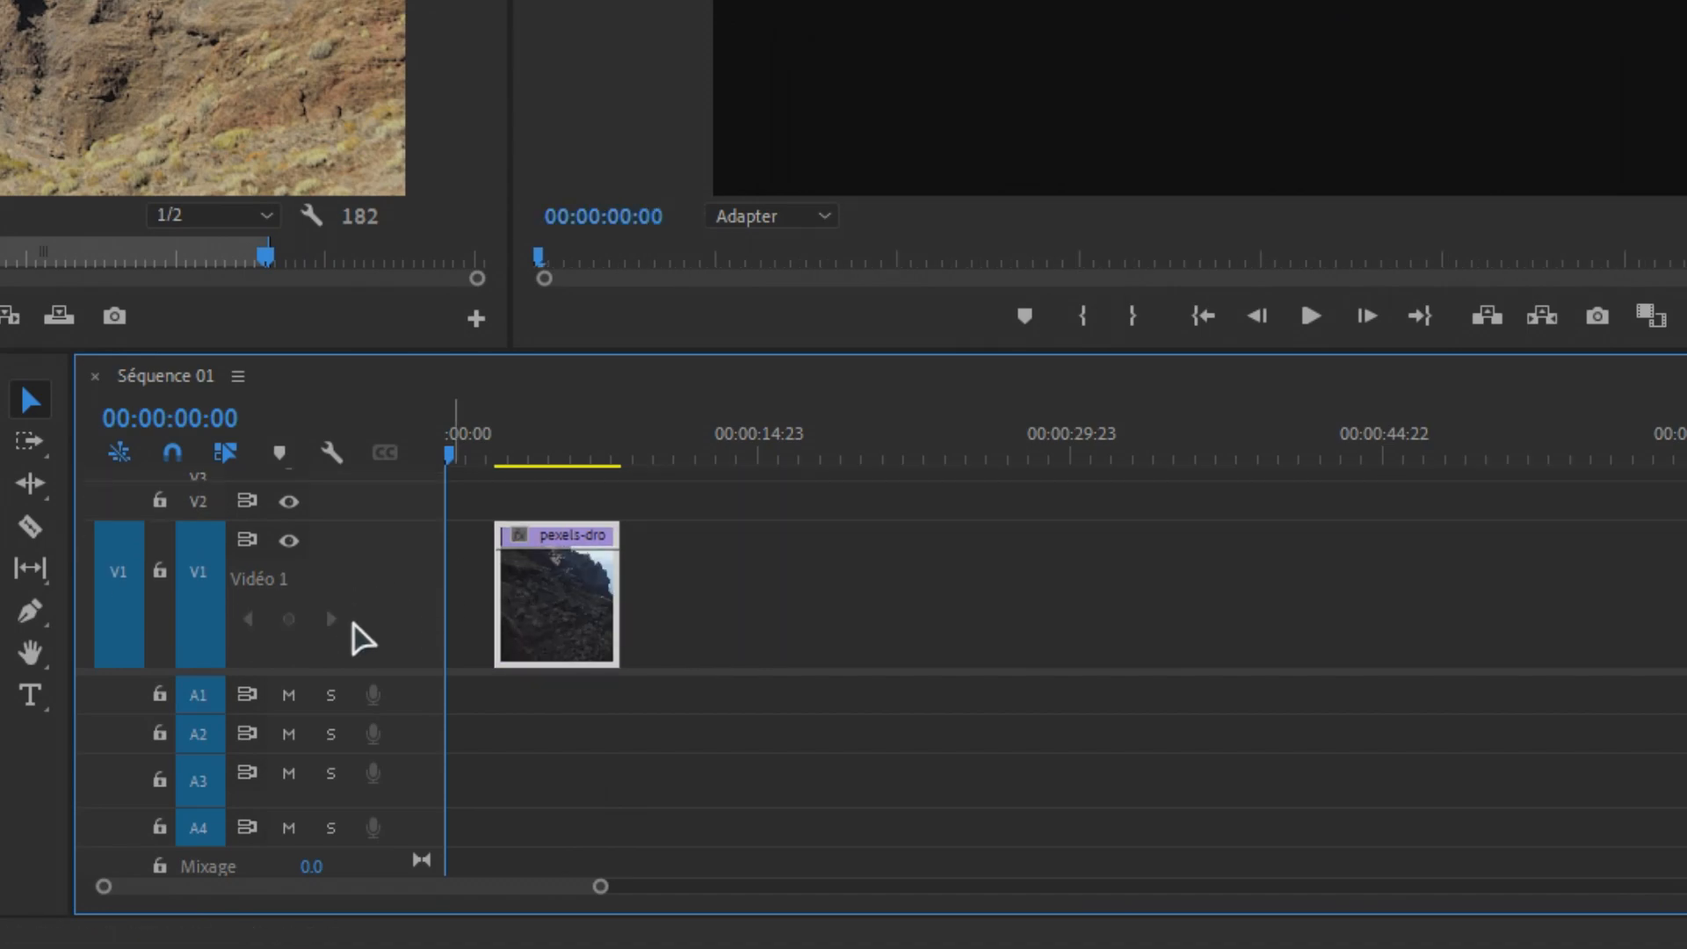
scroll(361, 639, "down", 4)
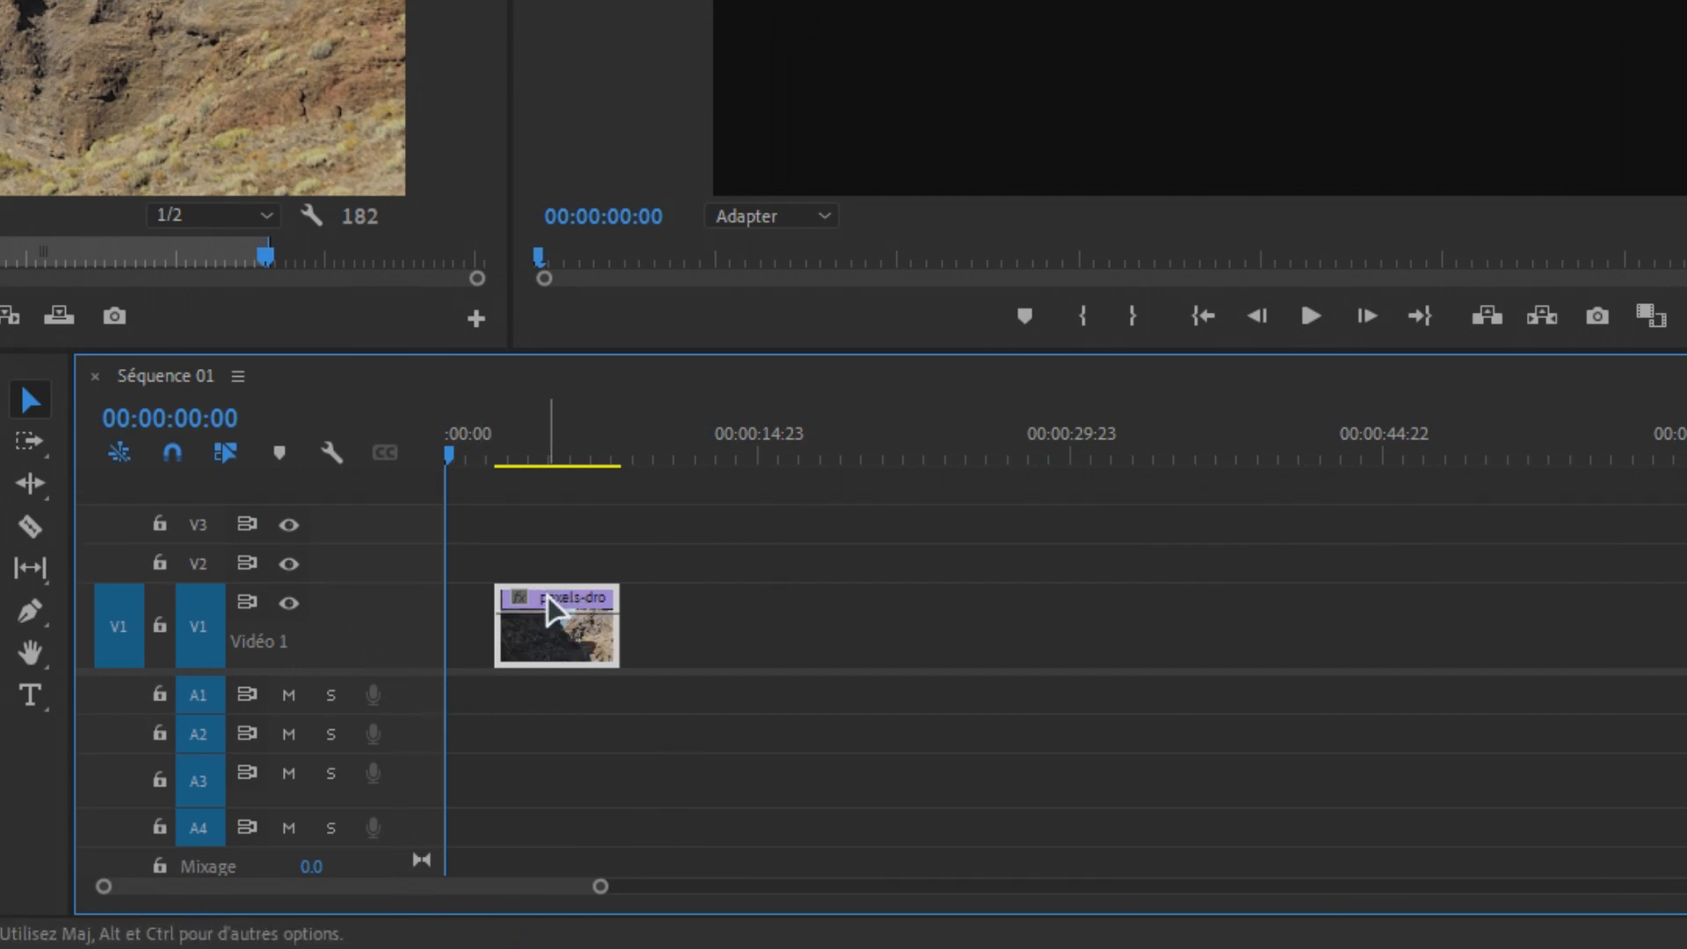
scroll(549, 608, "up", 2)
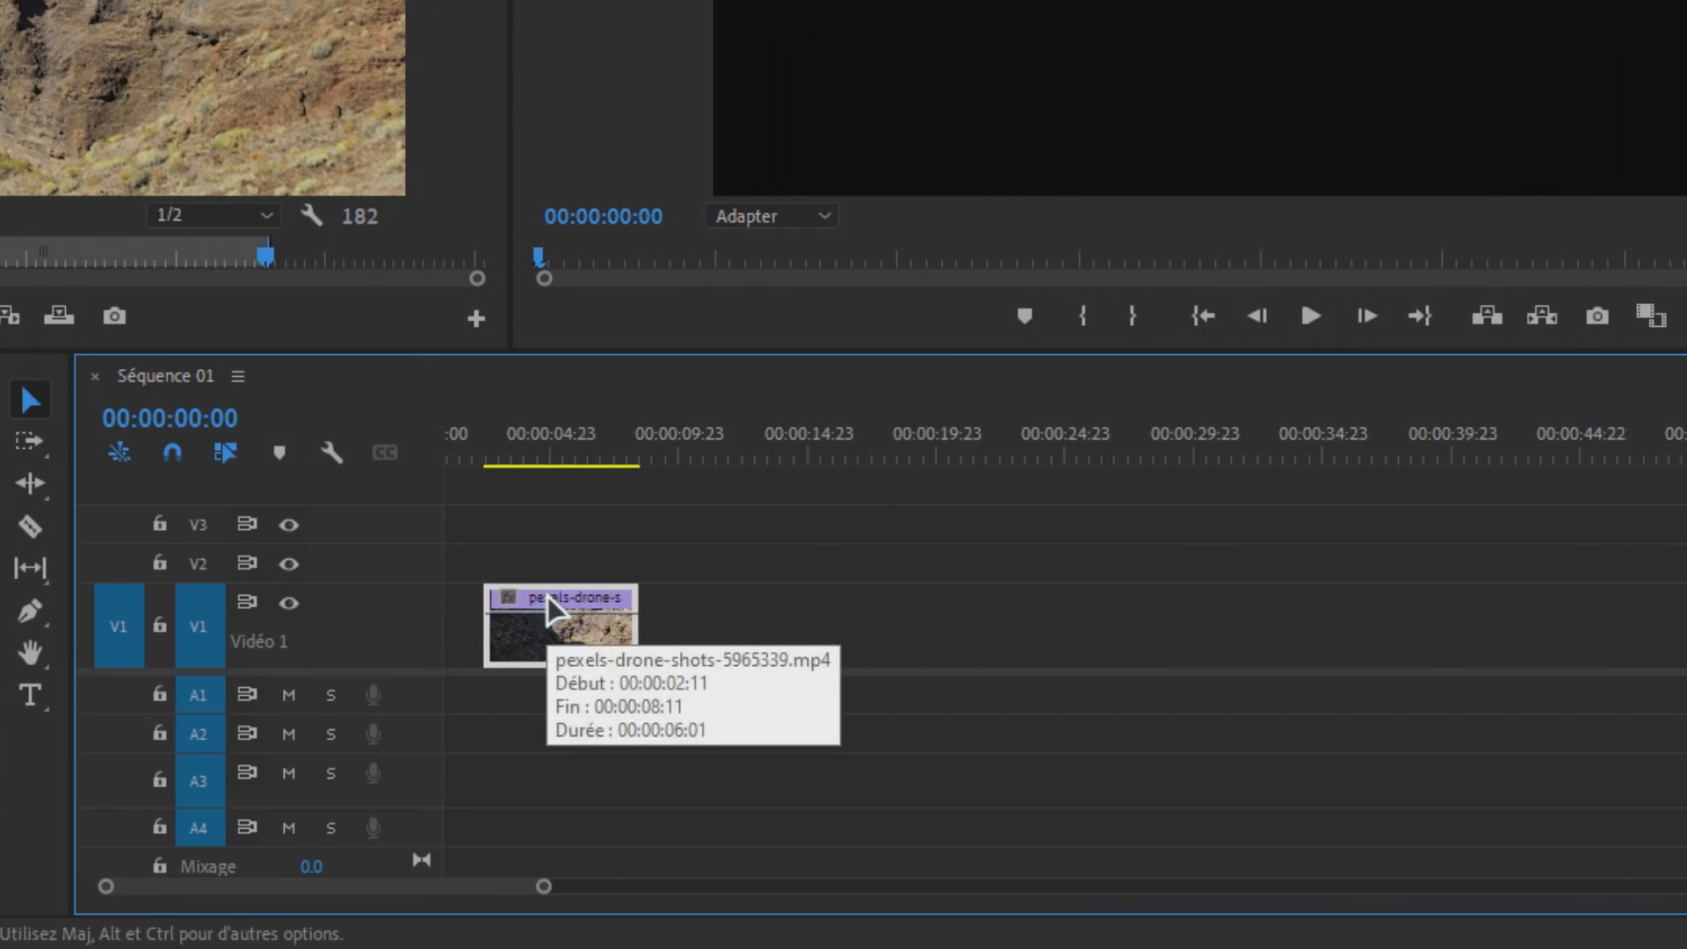
Move the drone clip earlier on V1 to start at about 00:00:01:00
scroll(549, 599, "up", 4)
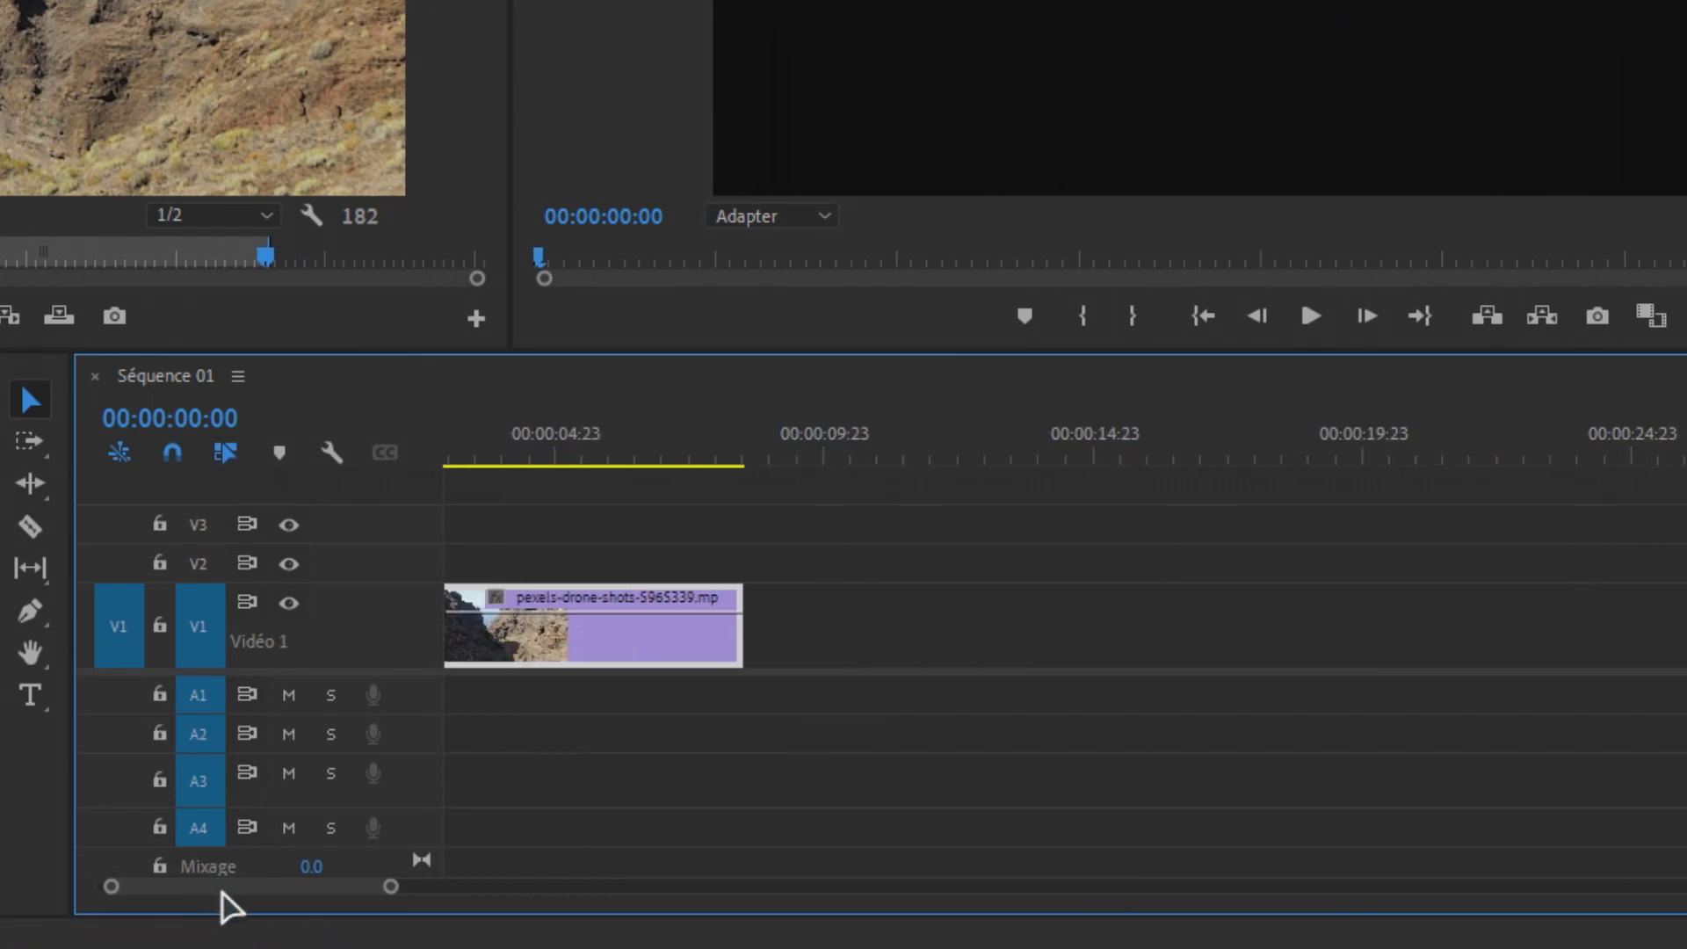
left_click_drag(216, 888, 187, 889)
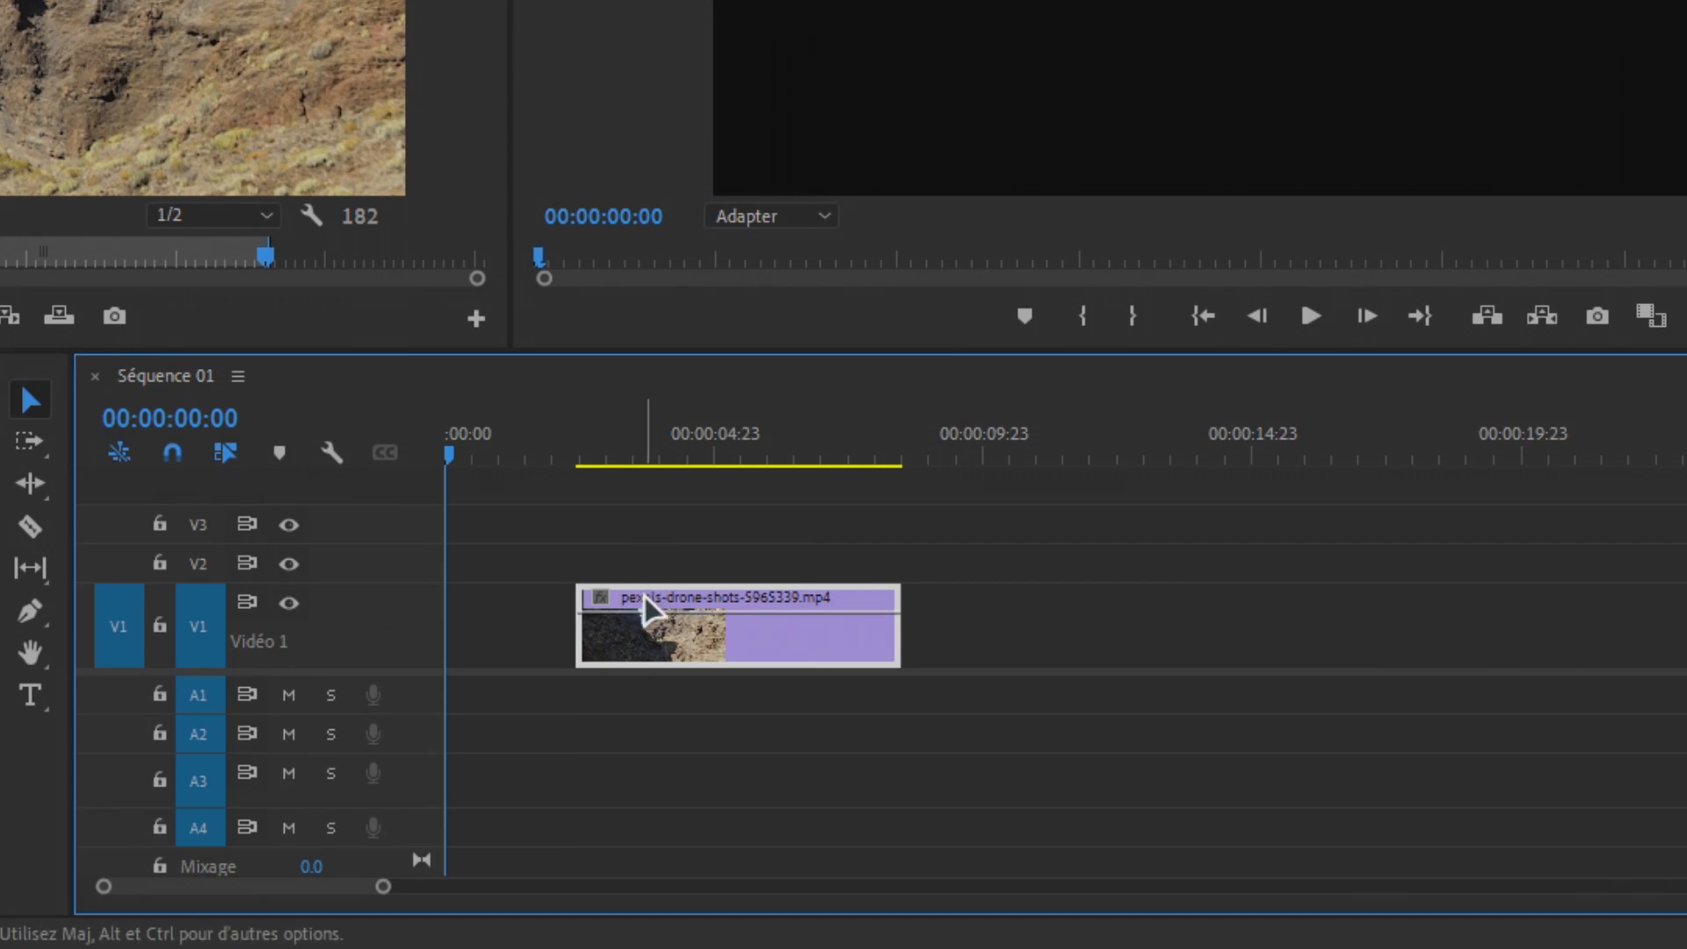
left_click_drag(645, 606, 567, 608)
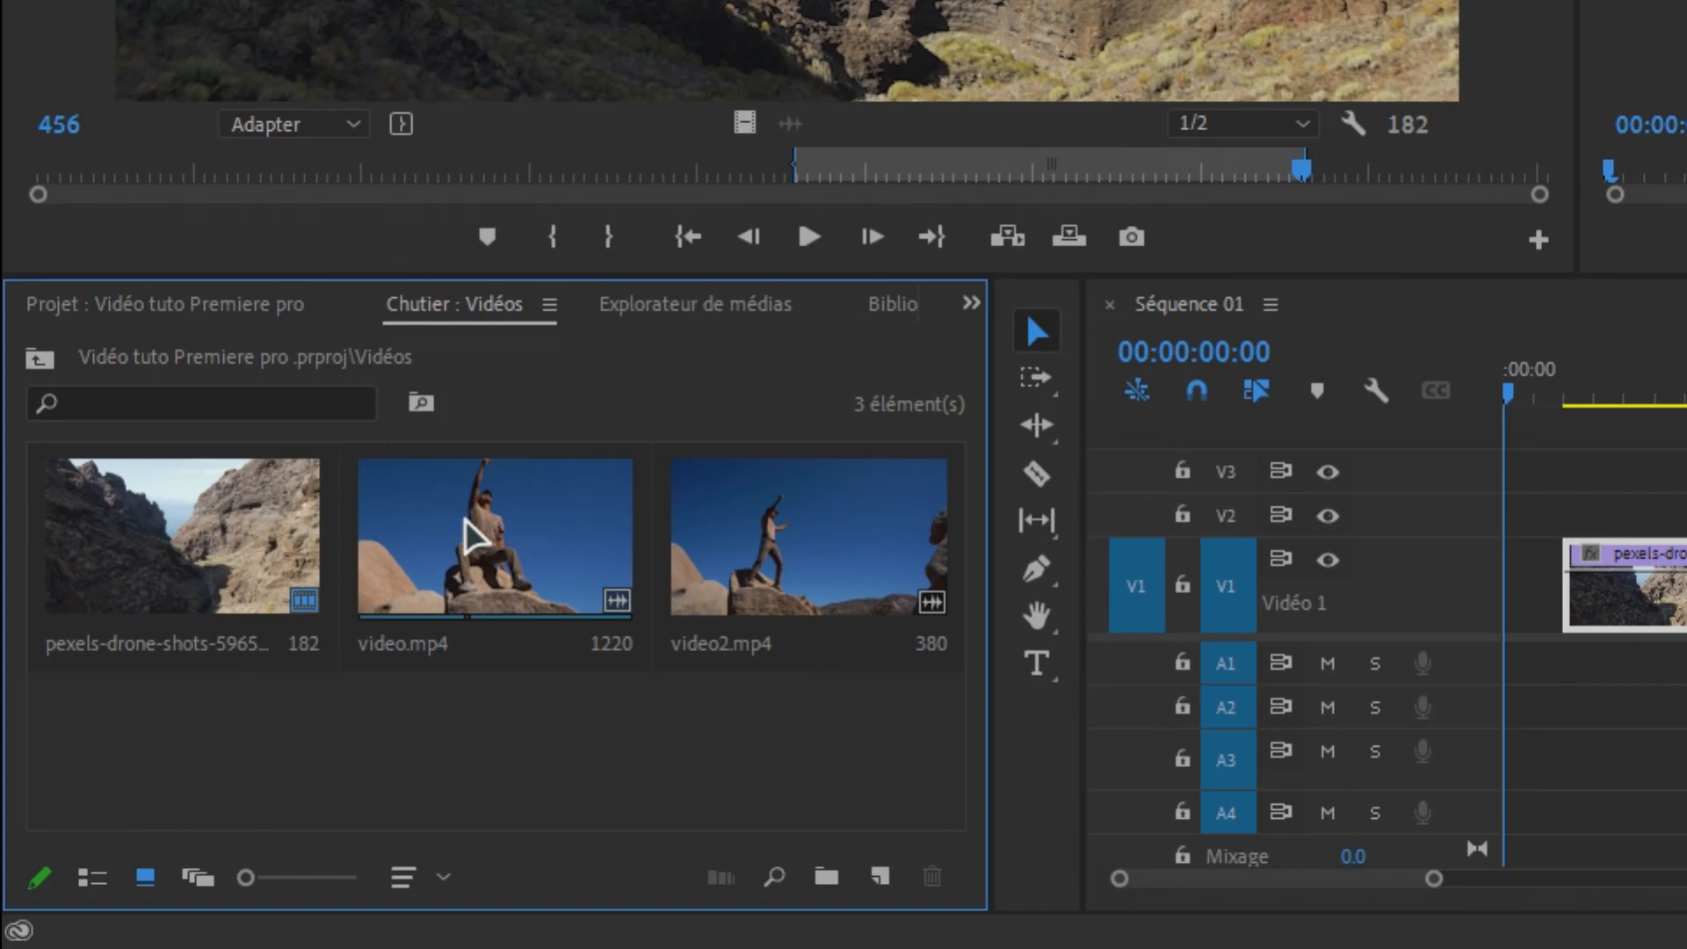
Mark video.mp4 from frame 619 to frame 813 and place that range on V1 directly after the drone clip
left_click(475, 545)
double_click(466, 520)
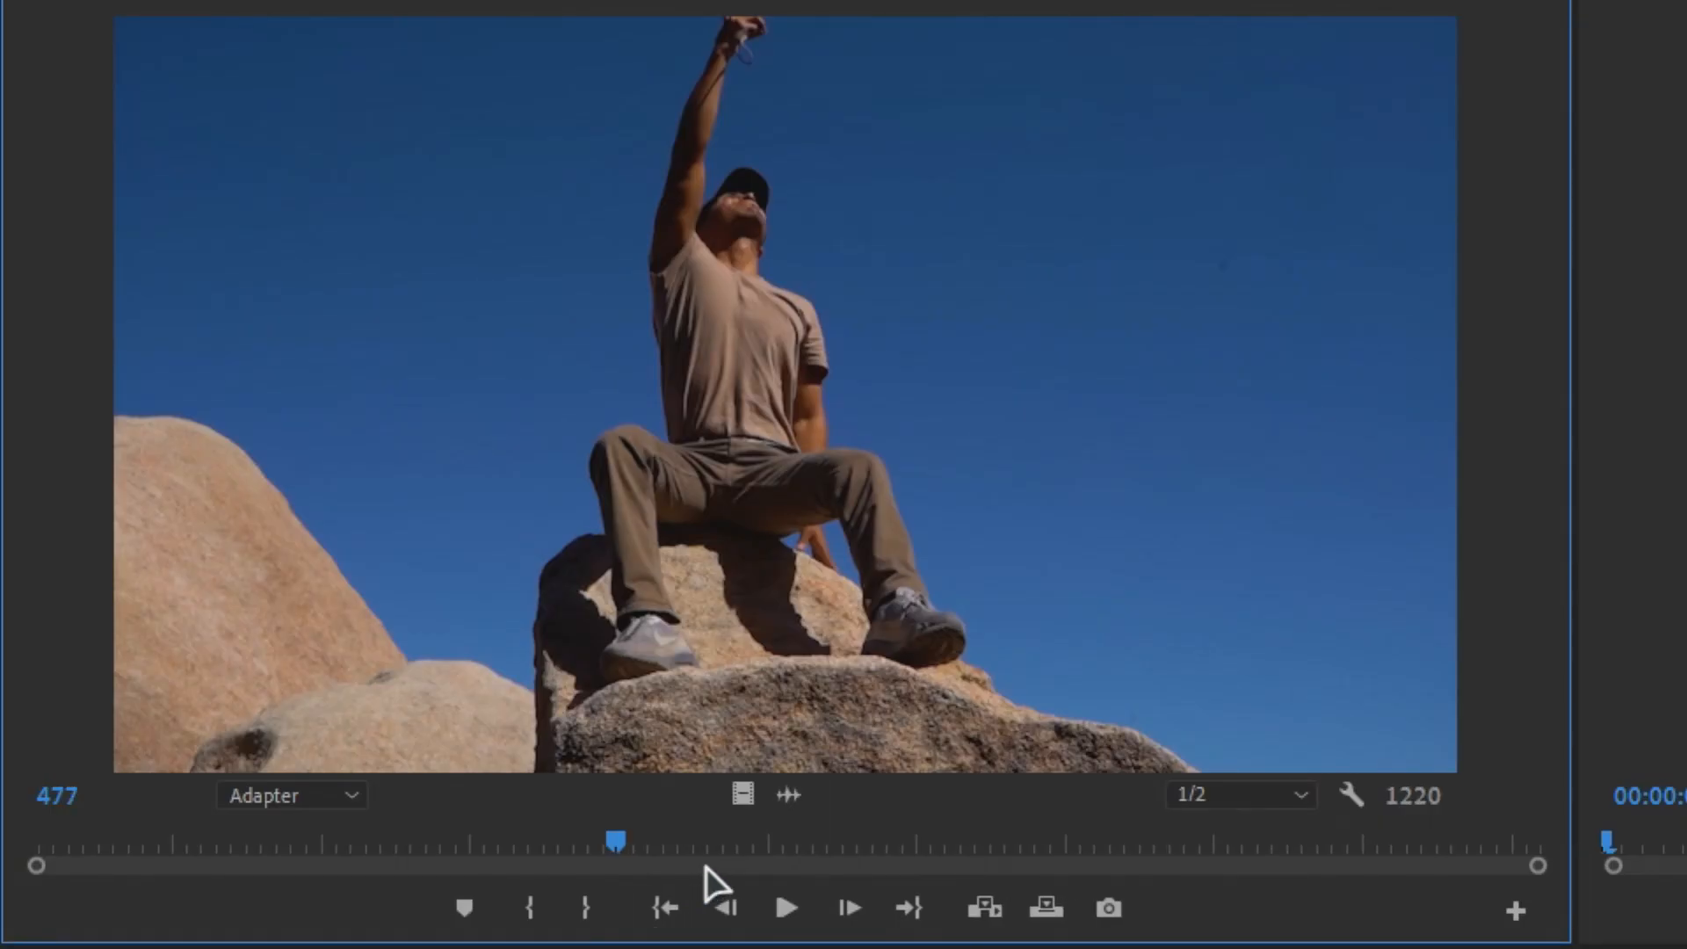
left_click_drag(617, 839, 793, 848)
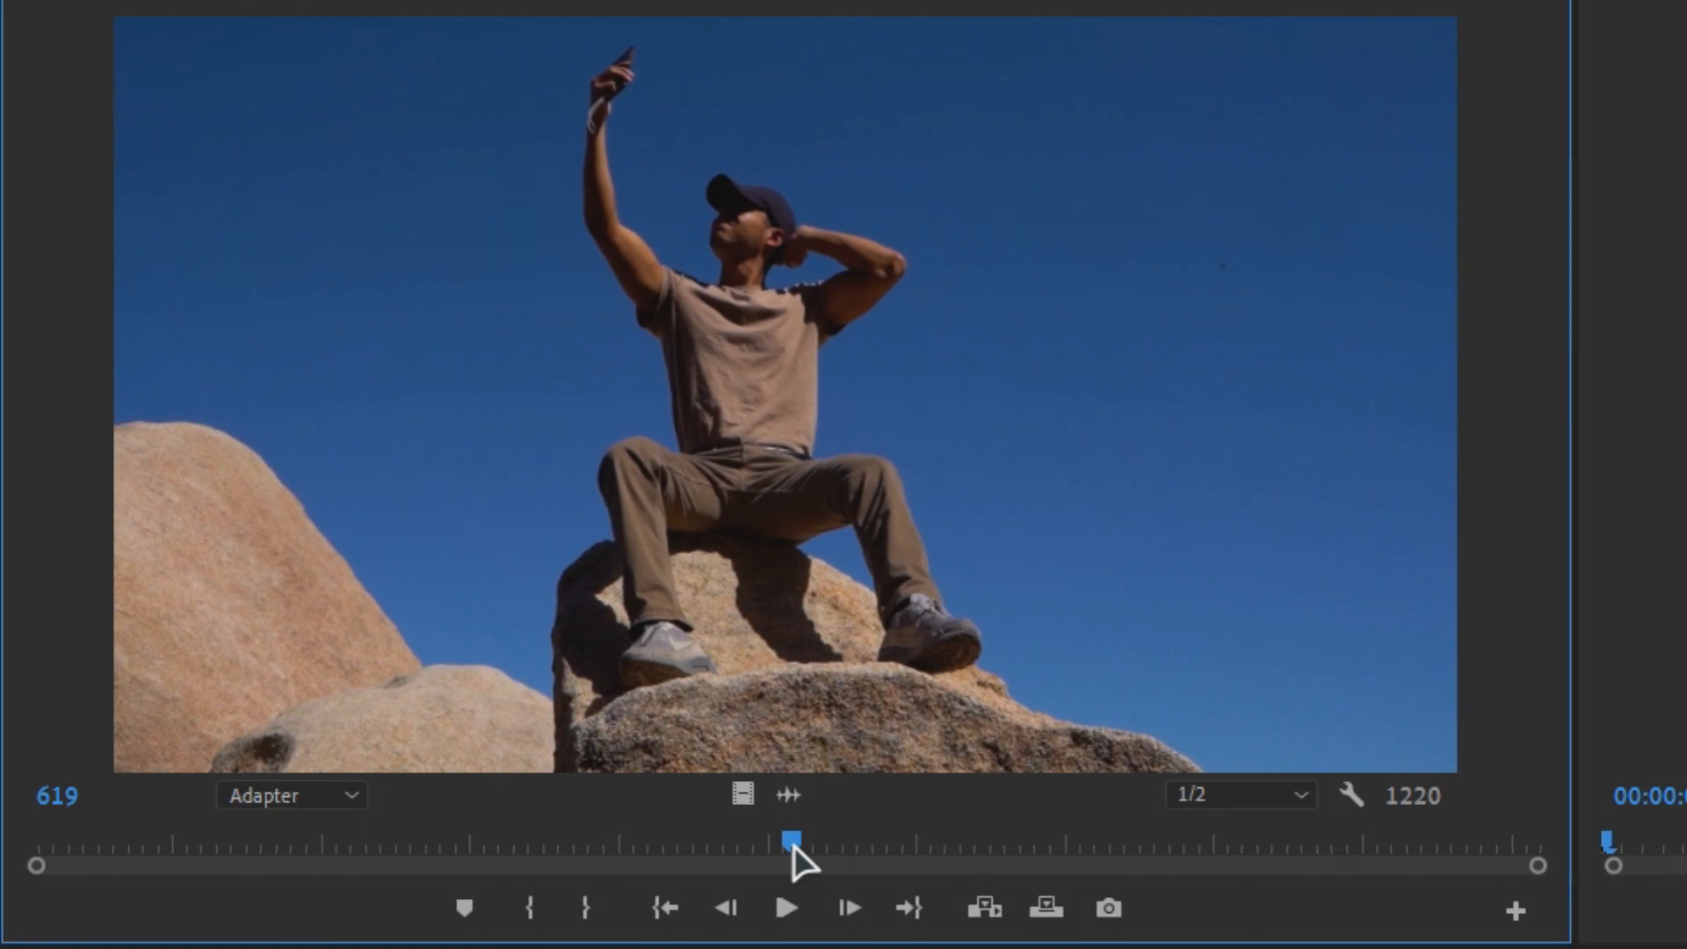
key("i")
left_click_drag(793, 846, 1034, 833)
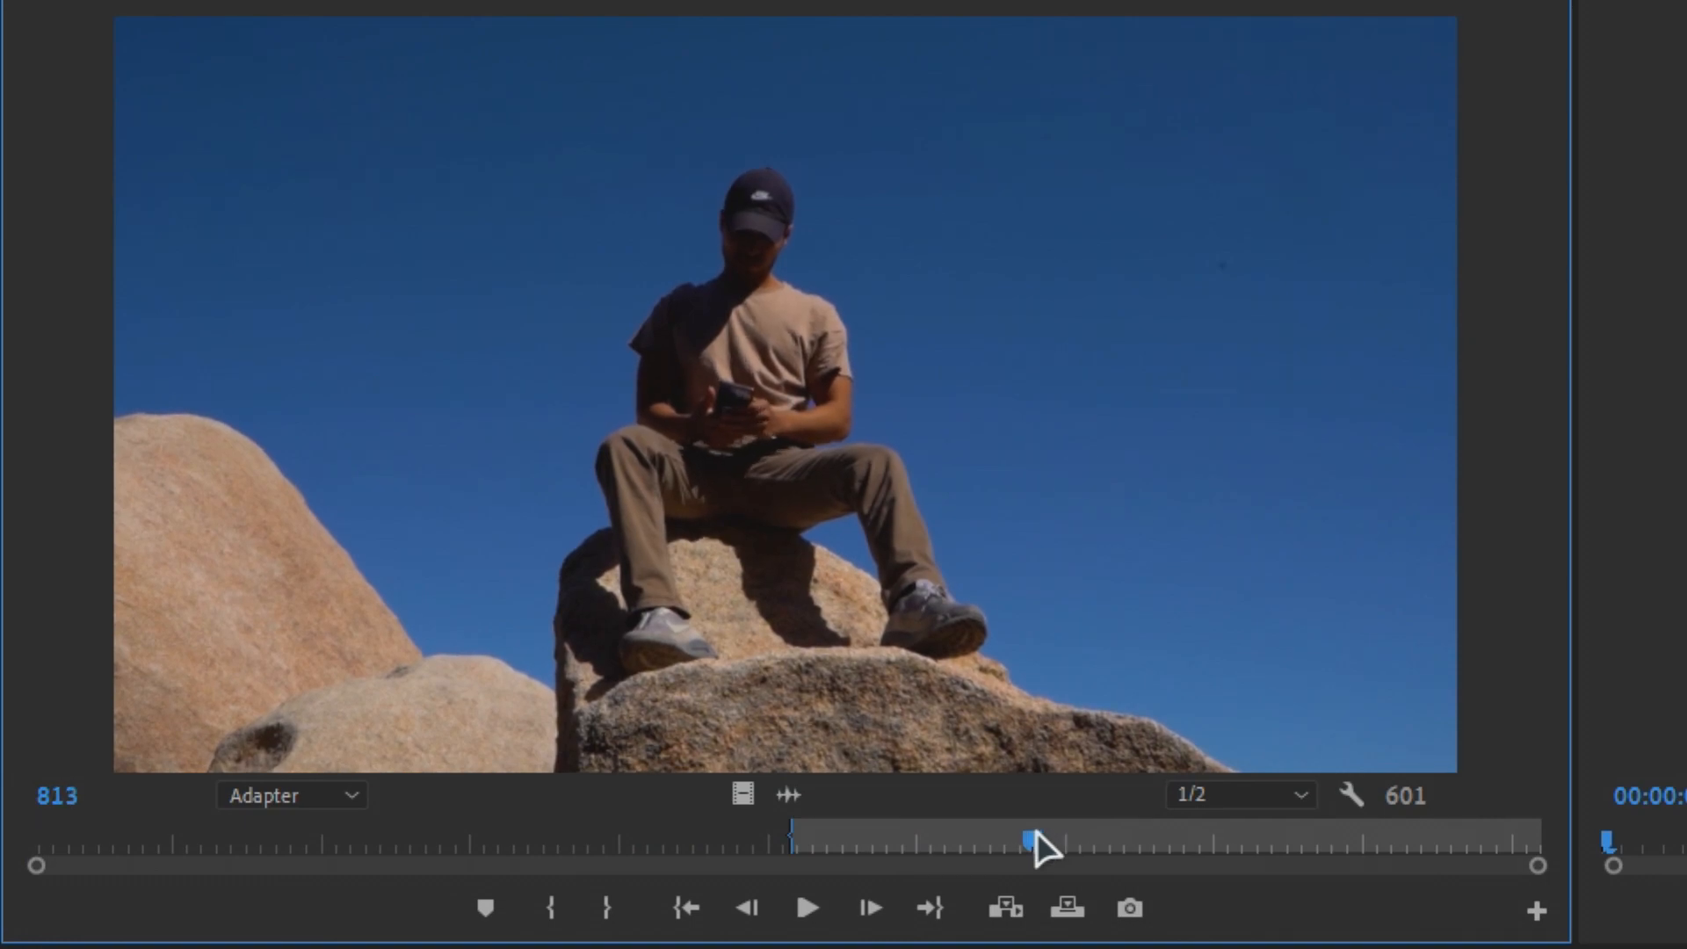
key("o")
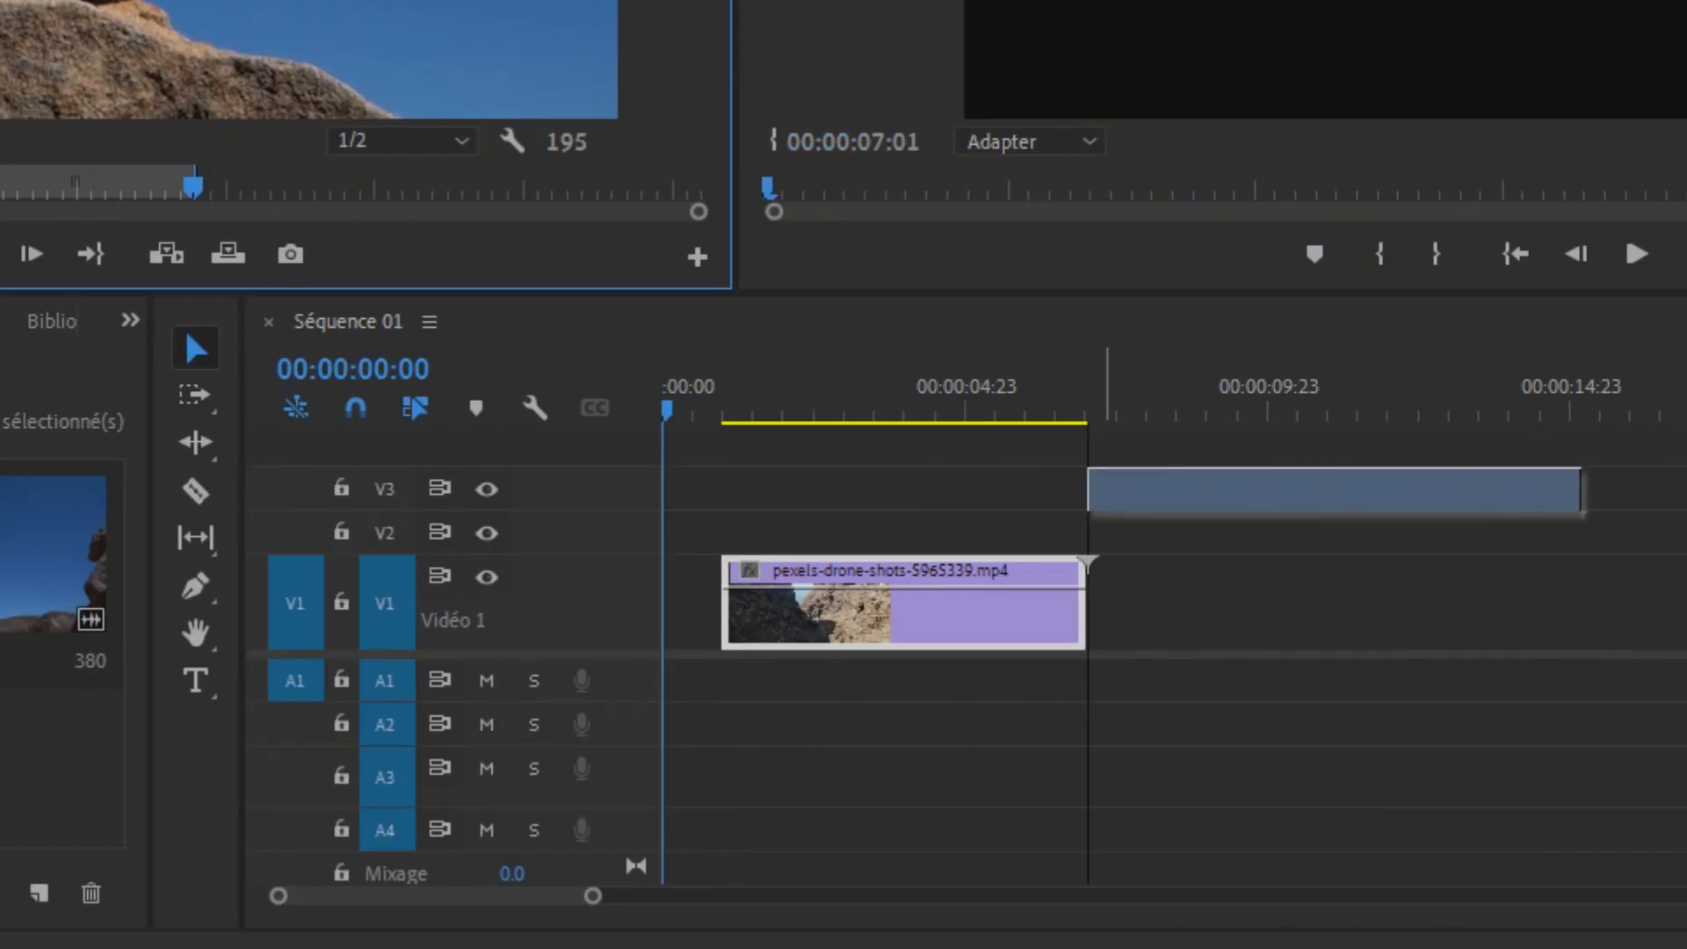
left_click_drag(1098, 490, 1097, 603)
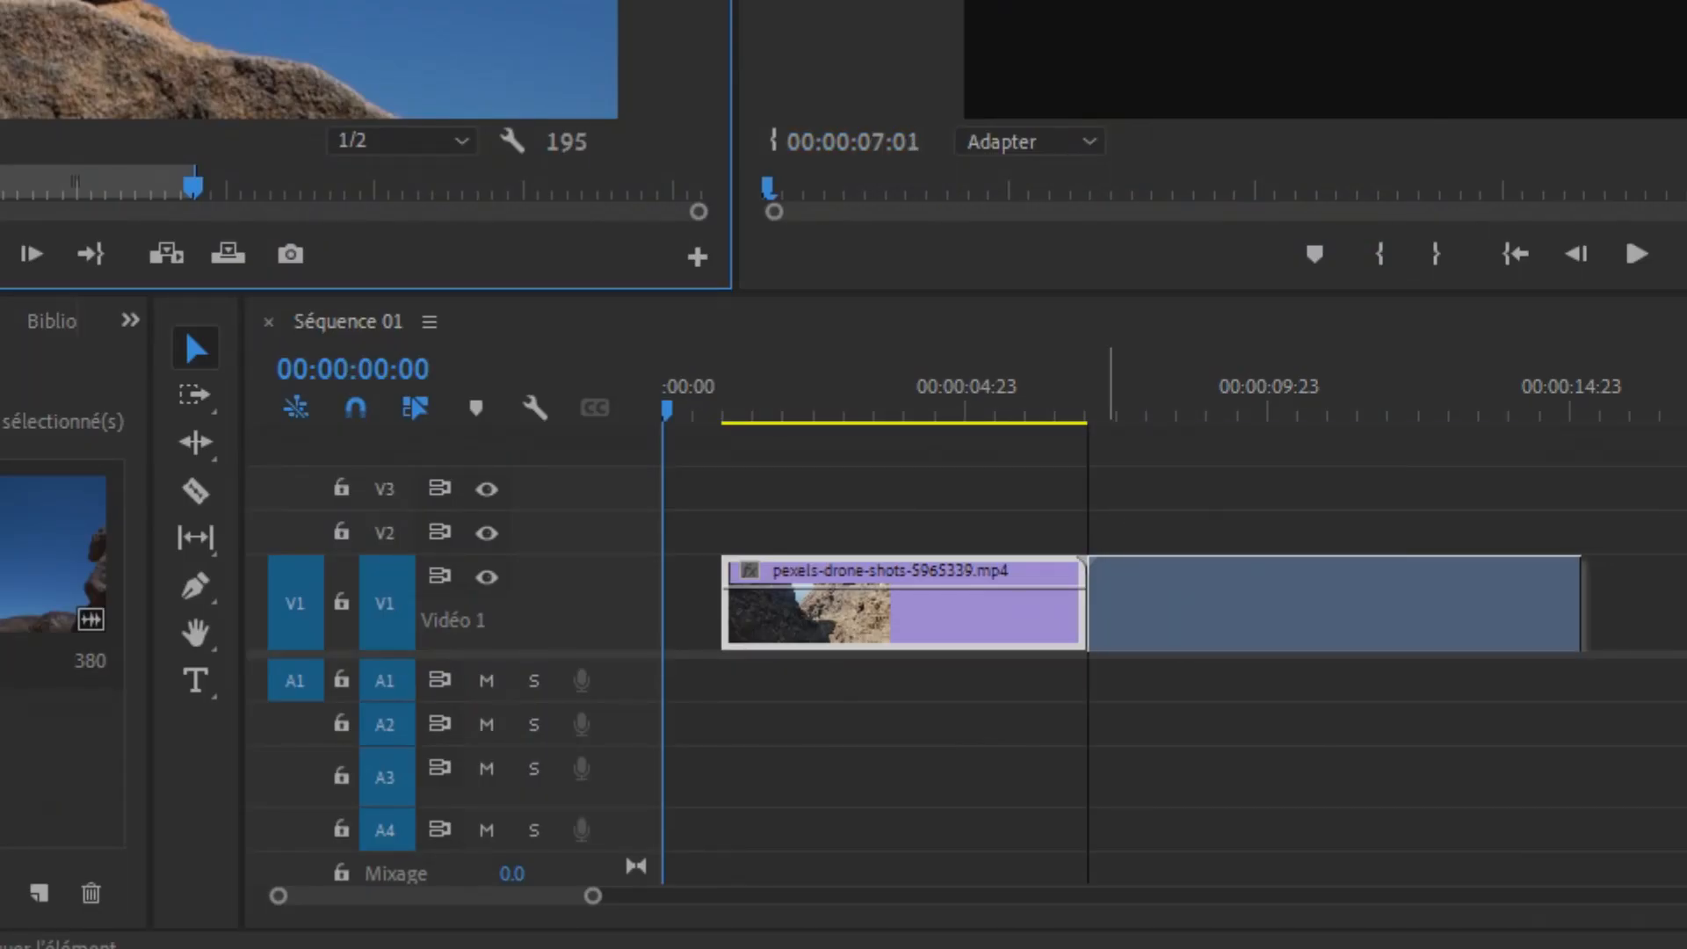
left_click_drag(1096, 603, 1097, 603)
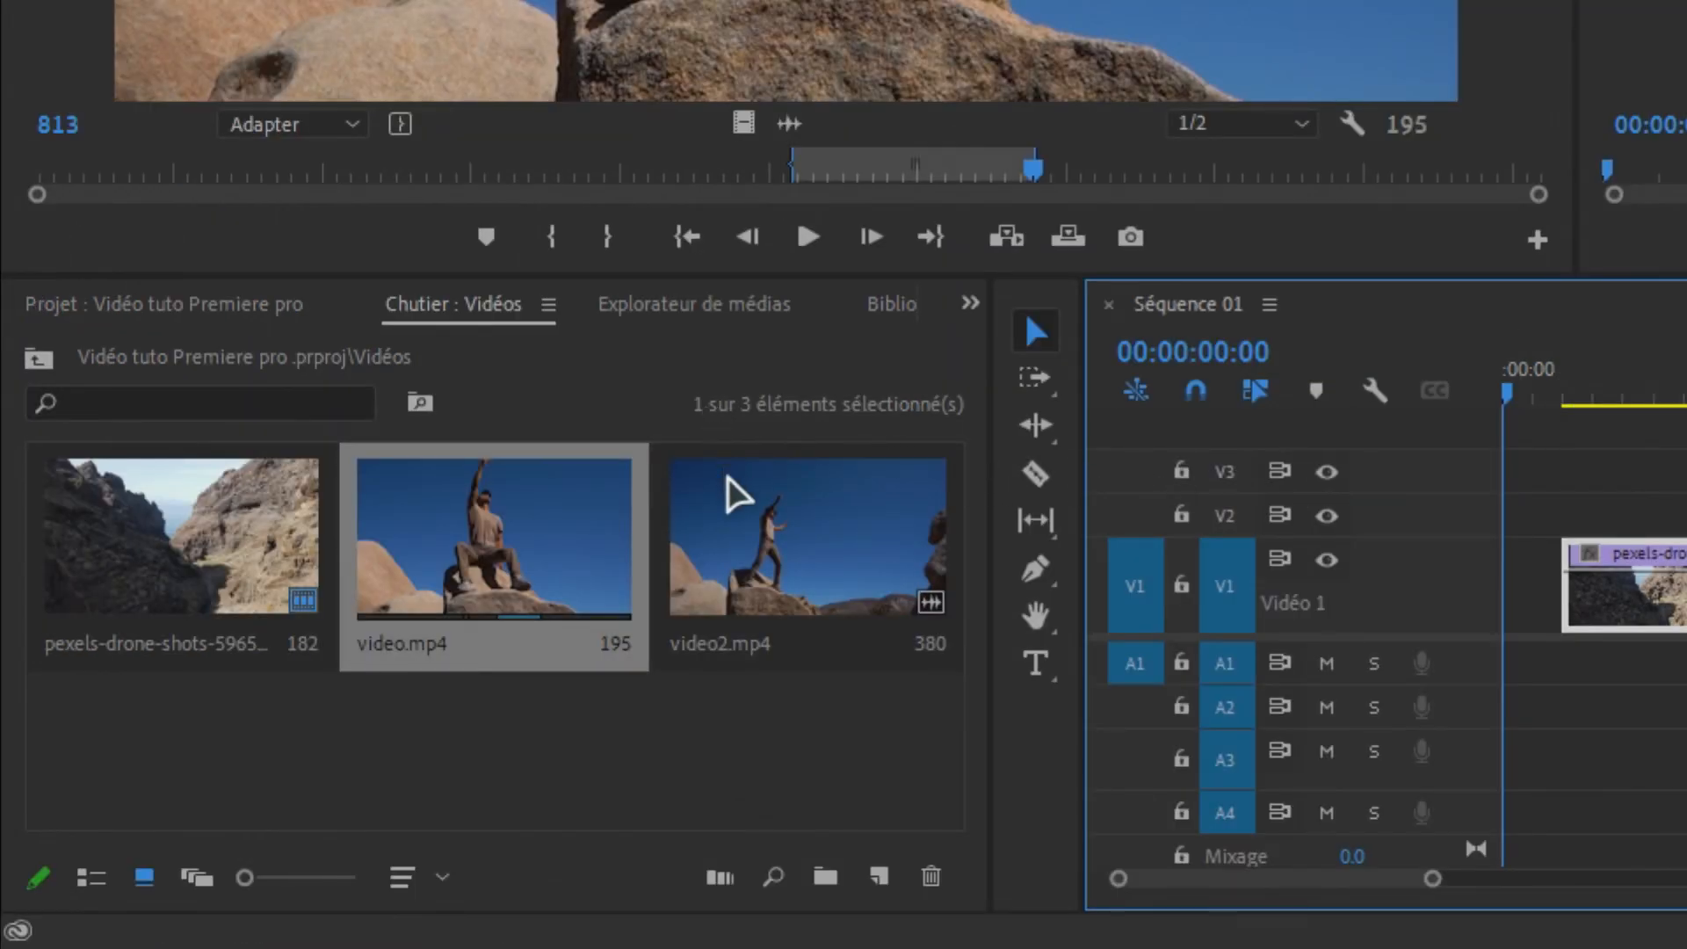
Mark an in point at frame 0 and an out point at frame 223 on video2.mp4
left_click(764, 533)
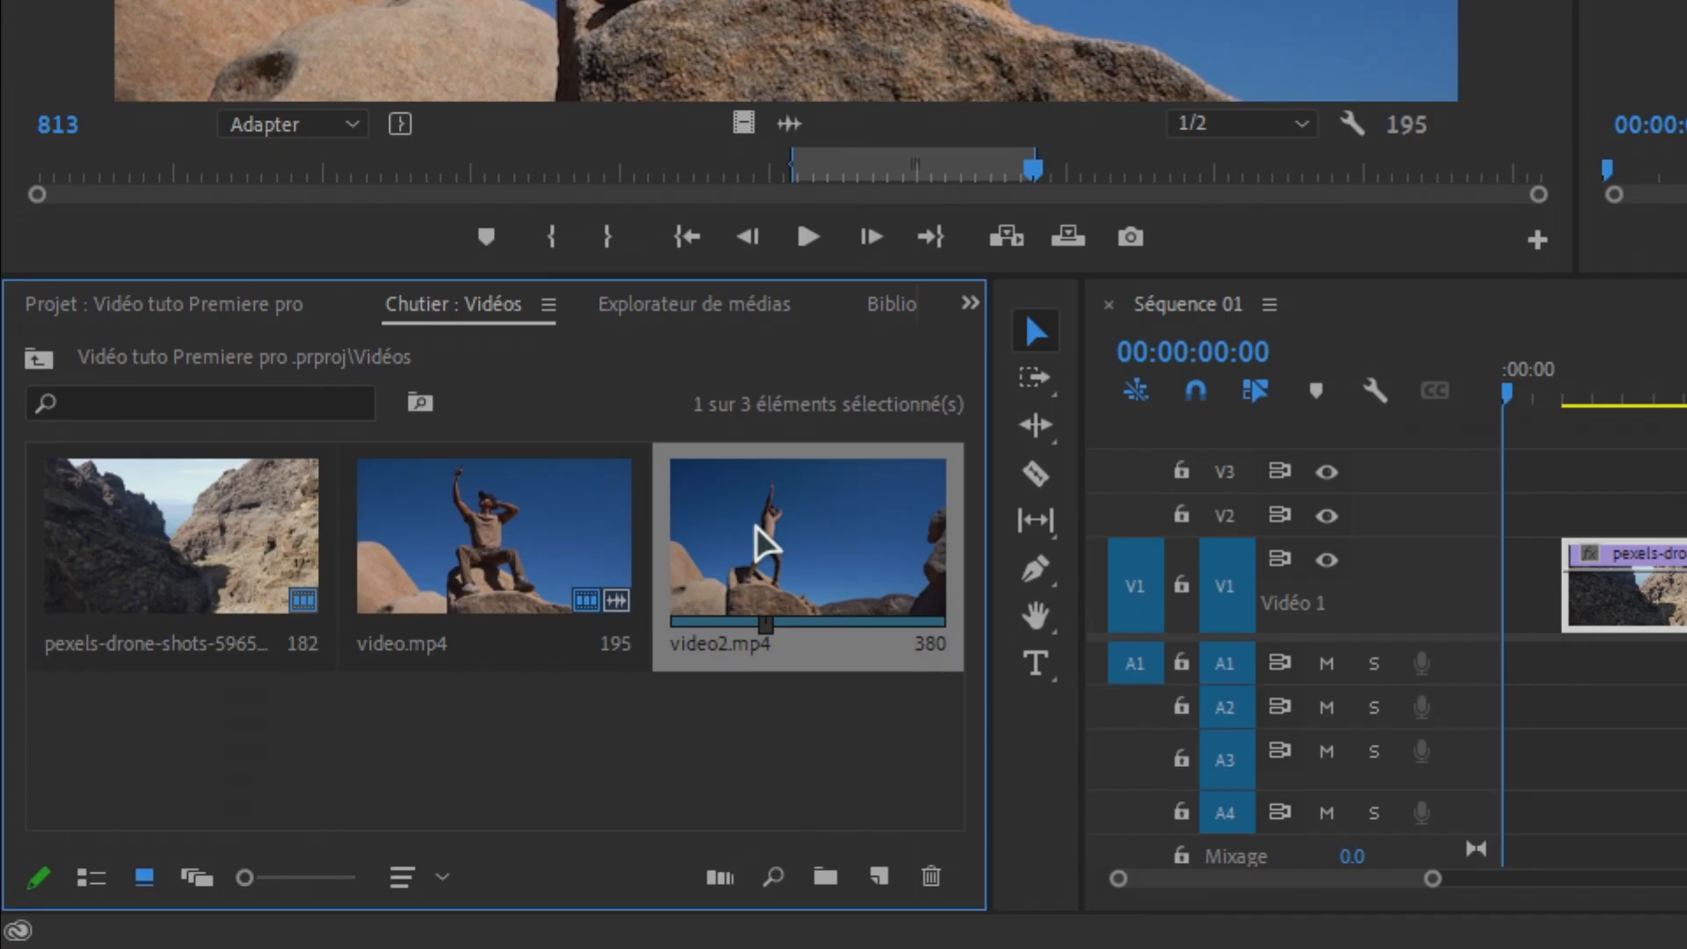
double_click(757, 527)
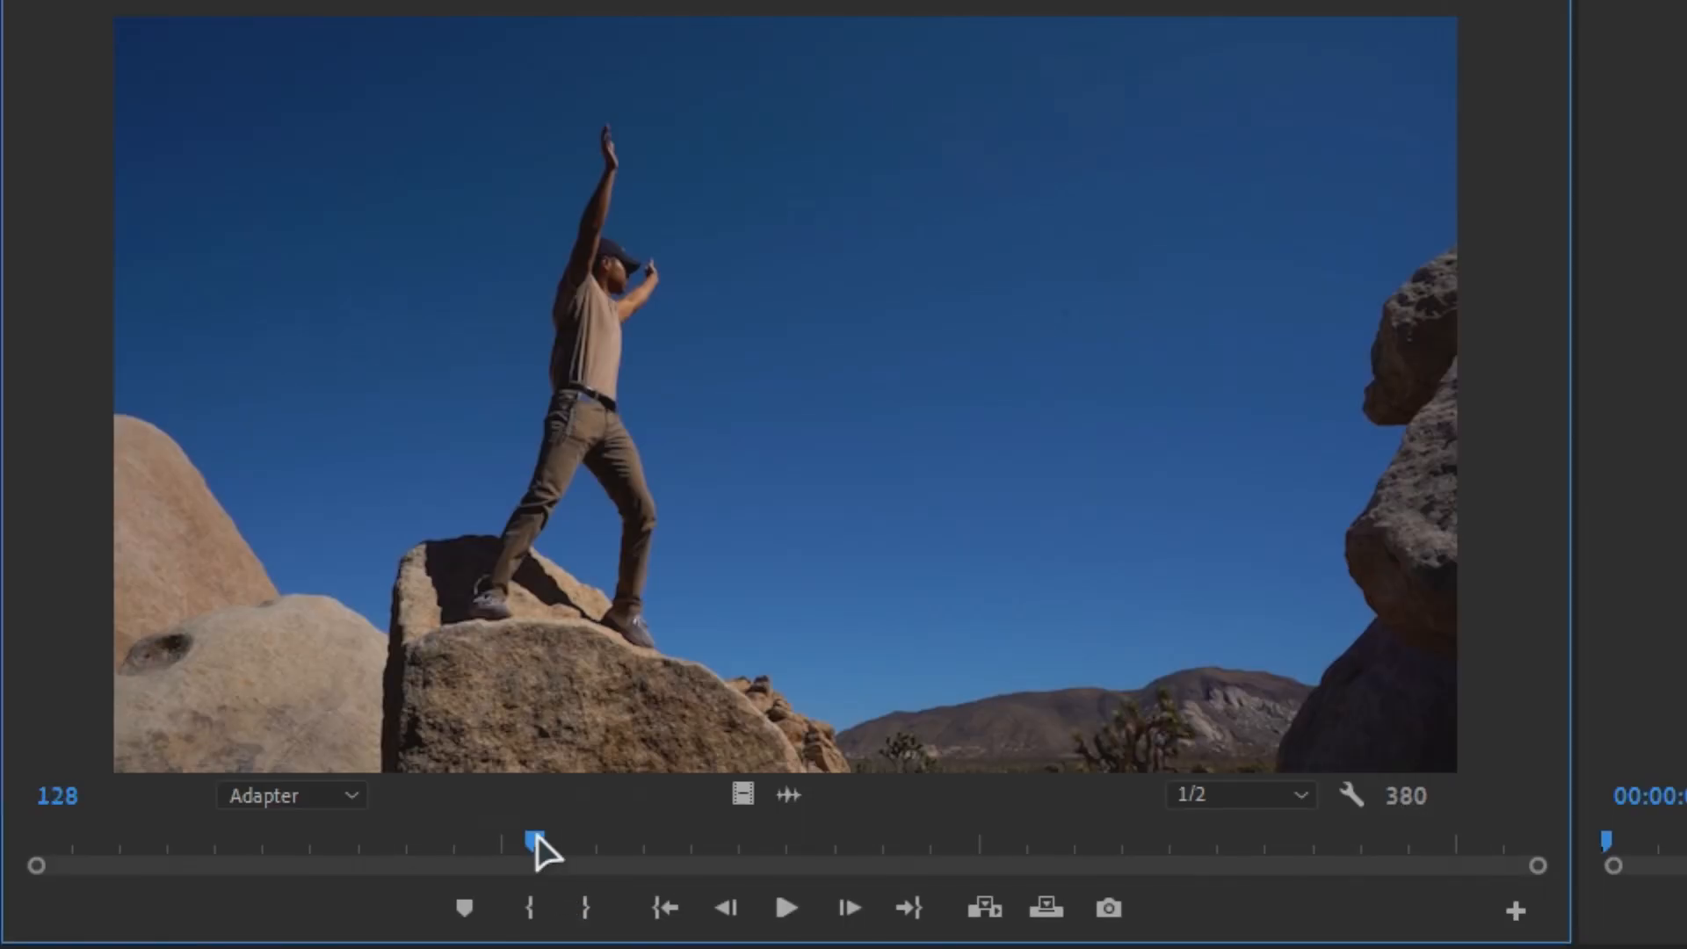
left_click_drag(535, 836, 19, 809)
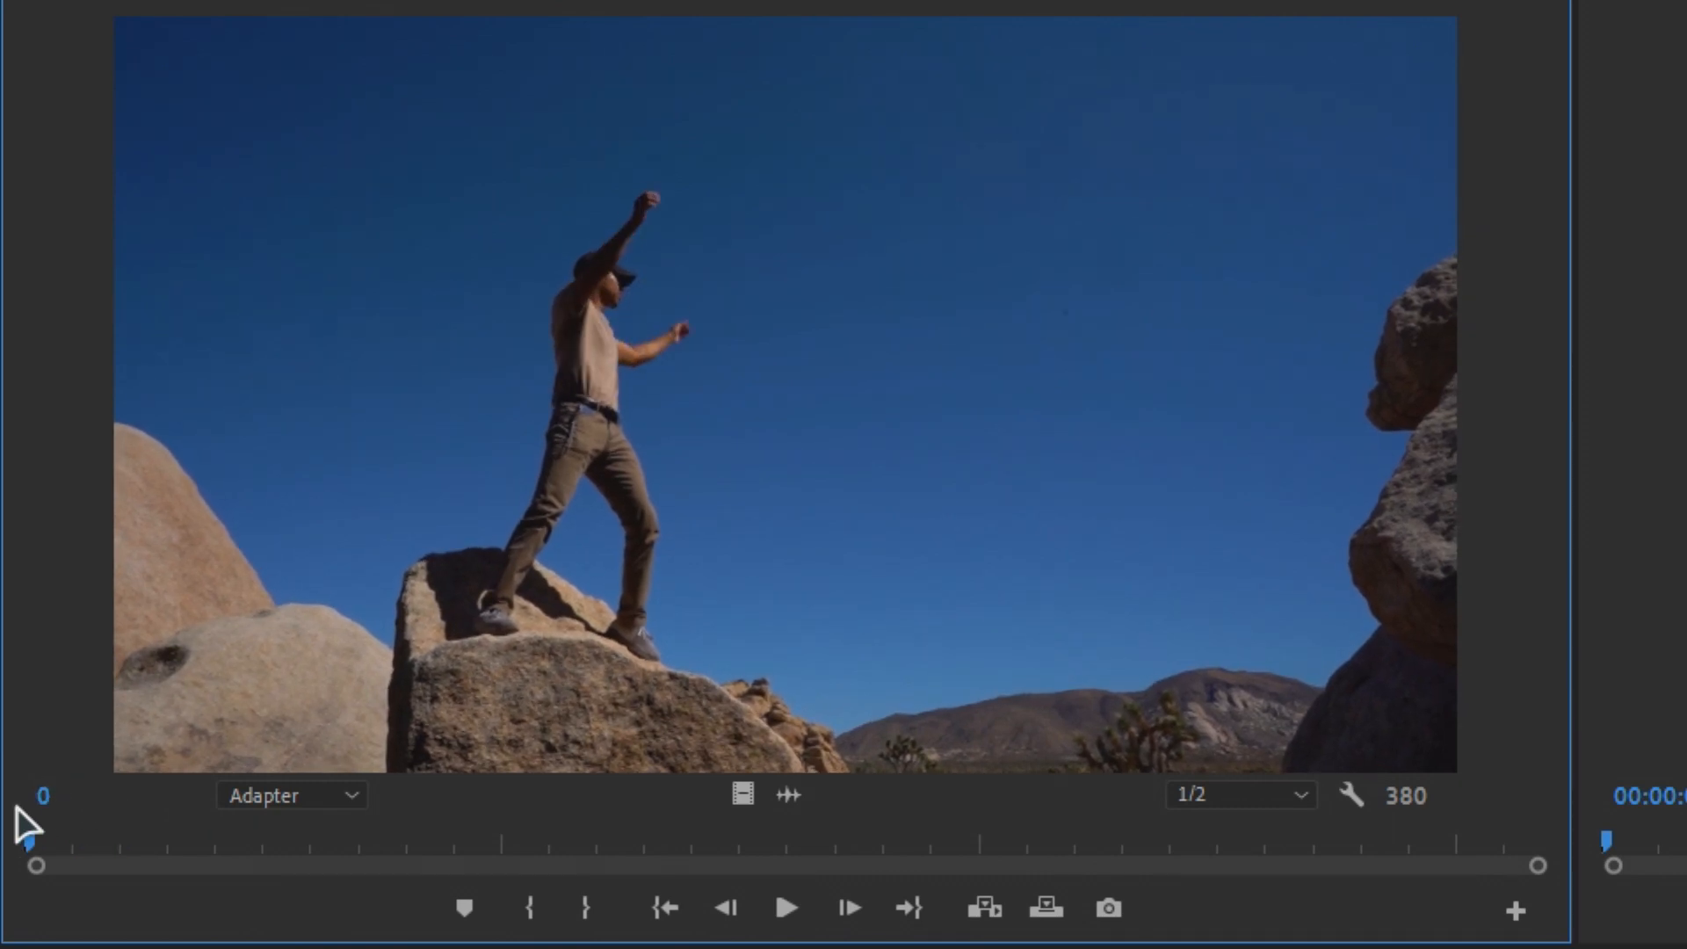
key("i")
mouse_move(32, 844)
left_mouse_down()
mouse_move(1128, 839)
mouse_move(914, 846)
left_mouse_up()
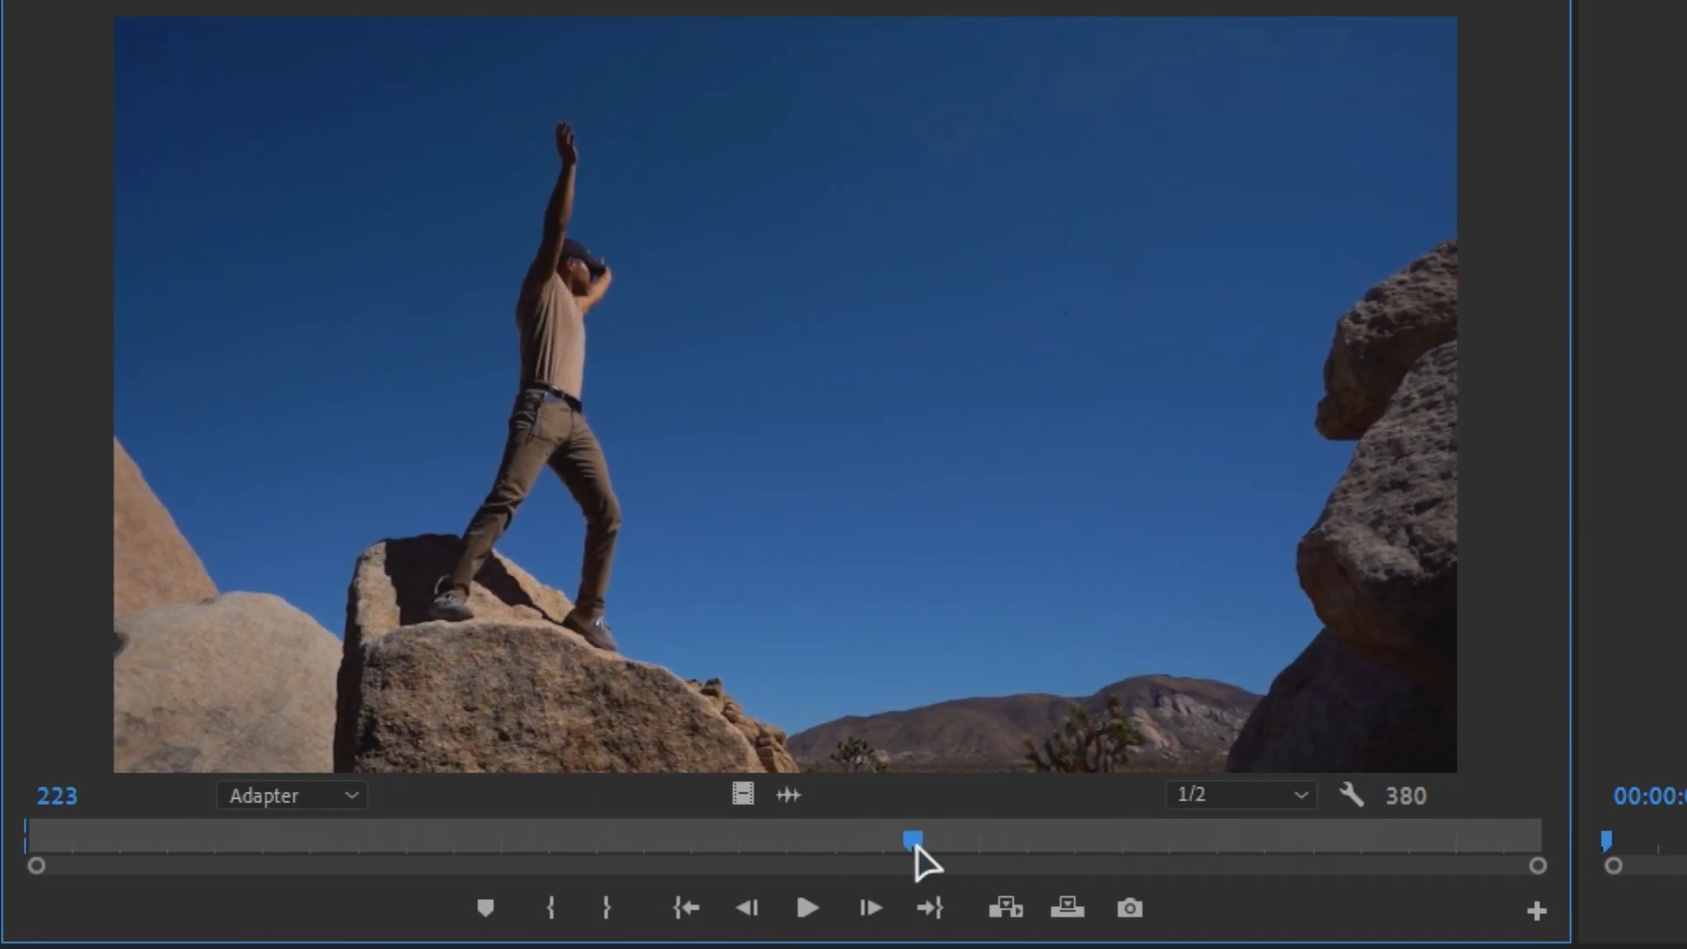
key("o")
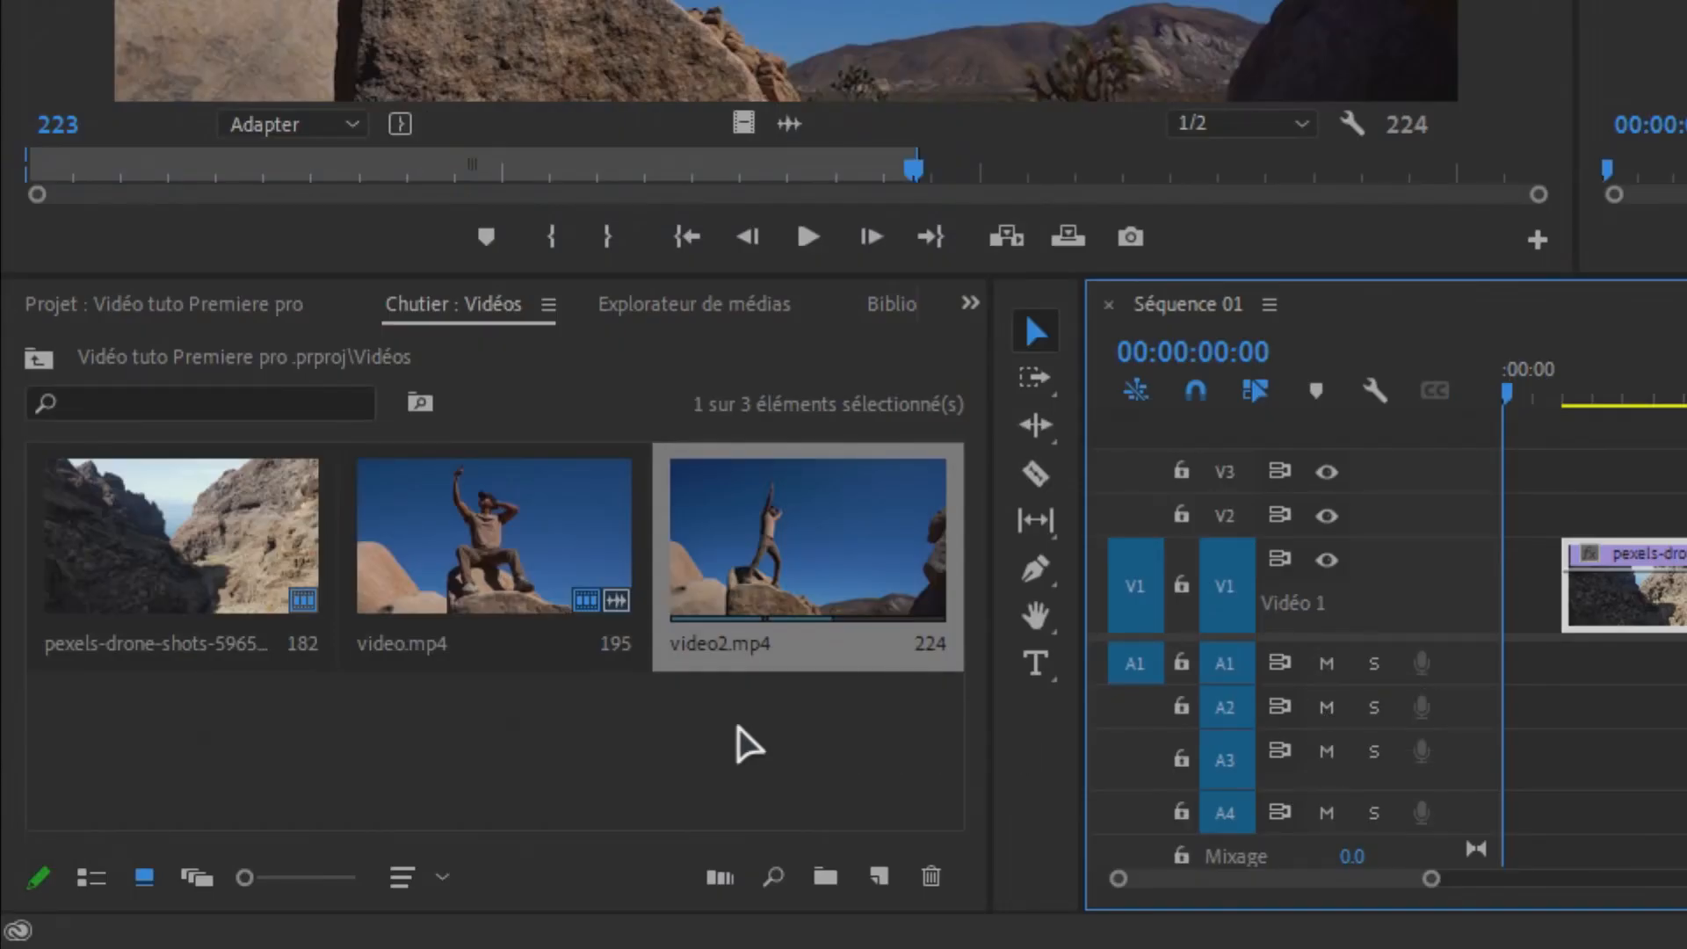
Create an adjustment layer (Calque d'effets) with the default settings at the root of the project
left_click(538, 900)
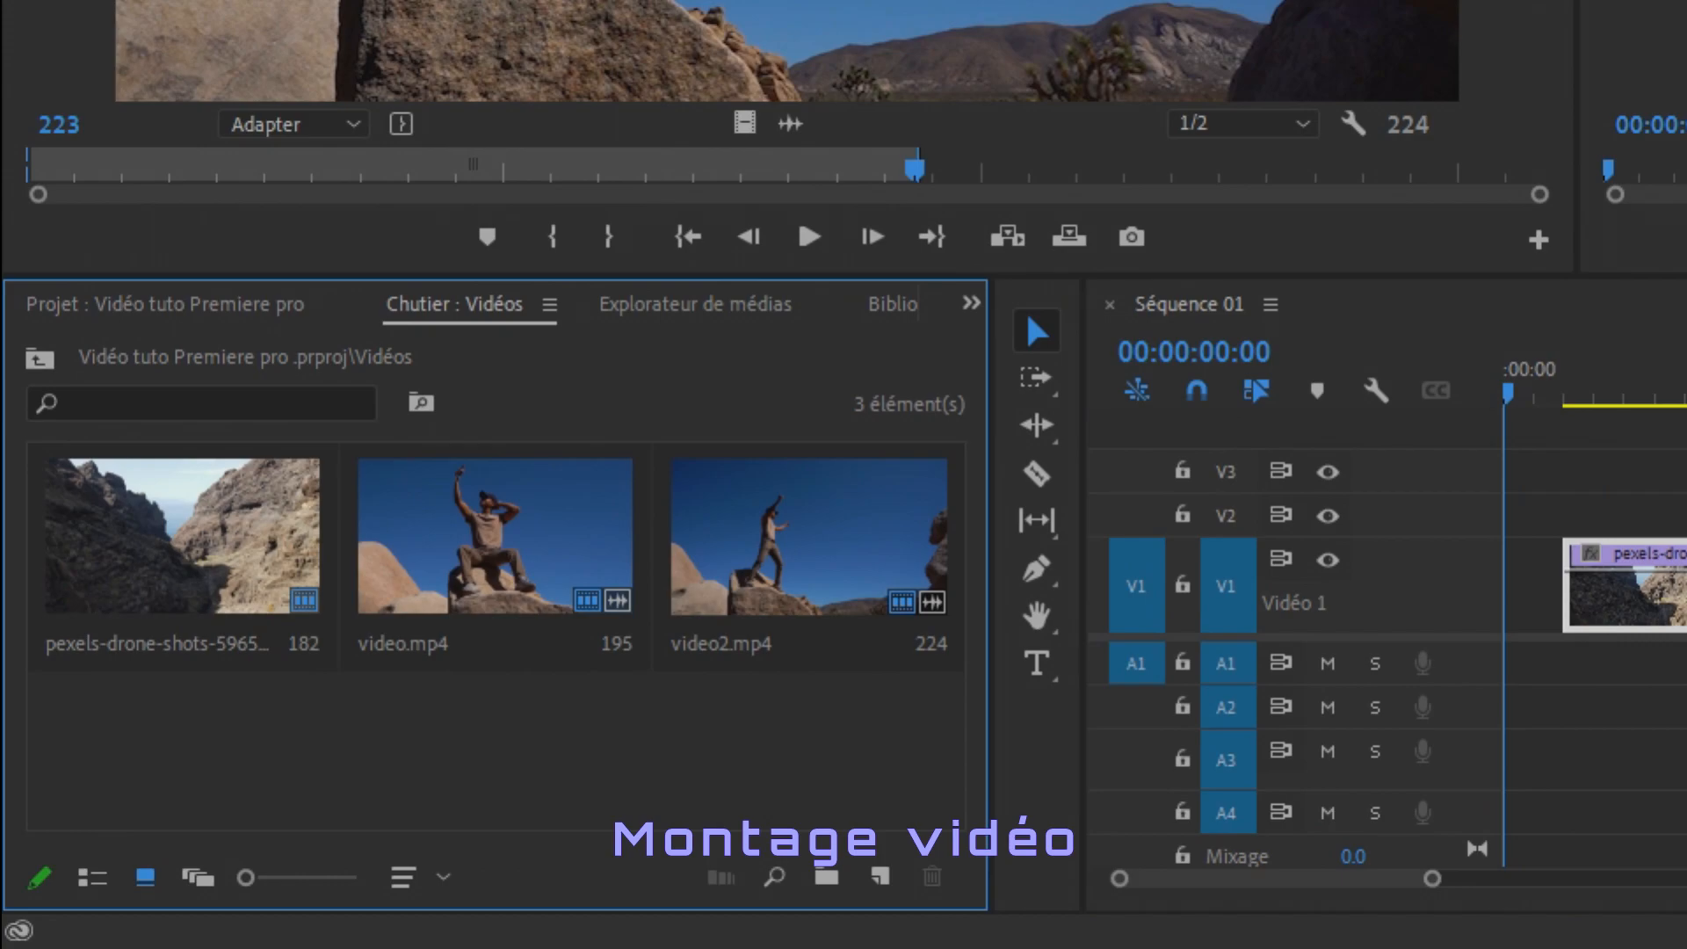
left_click(105, 303)
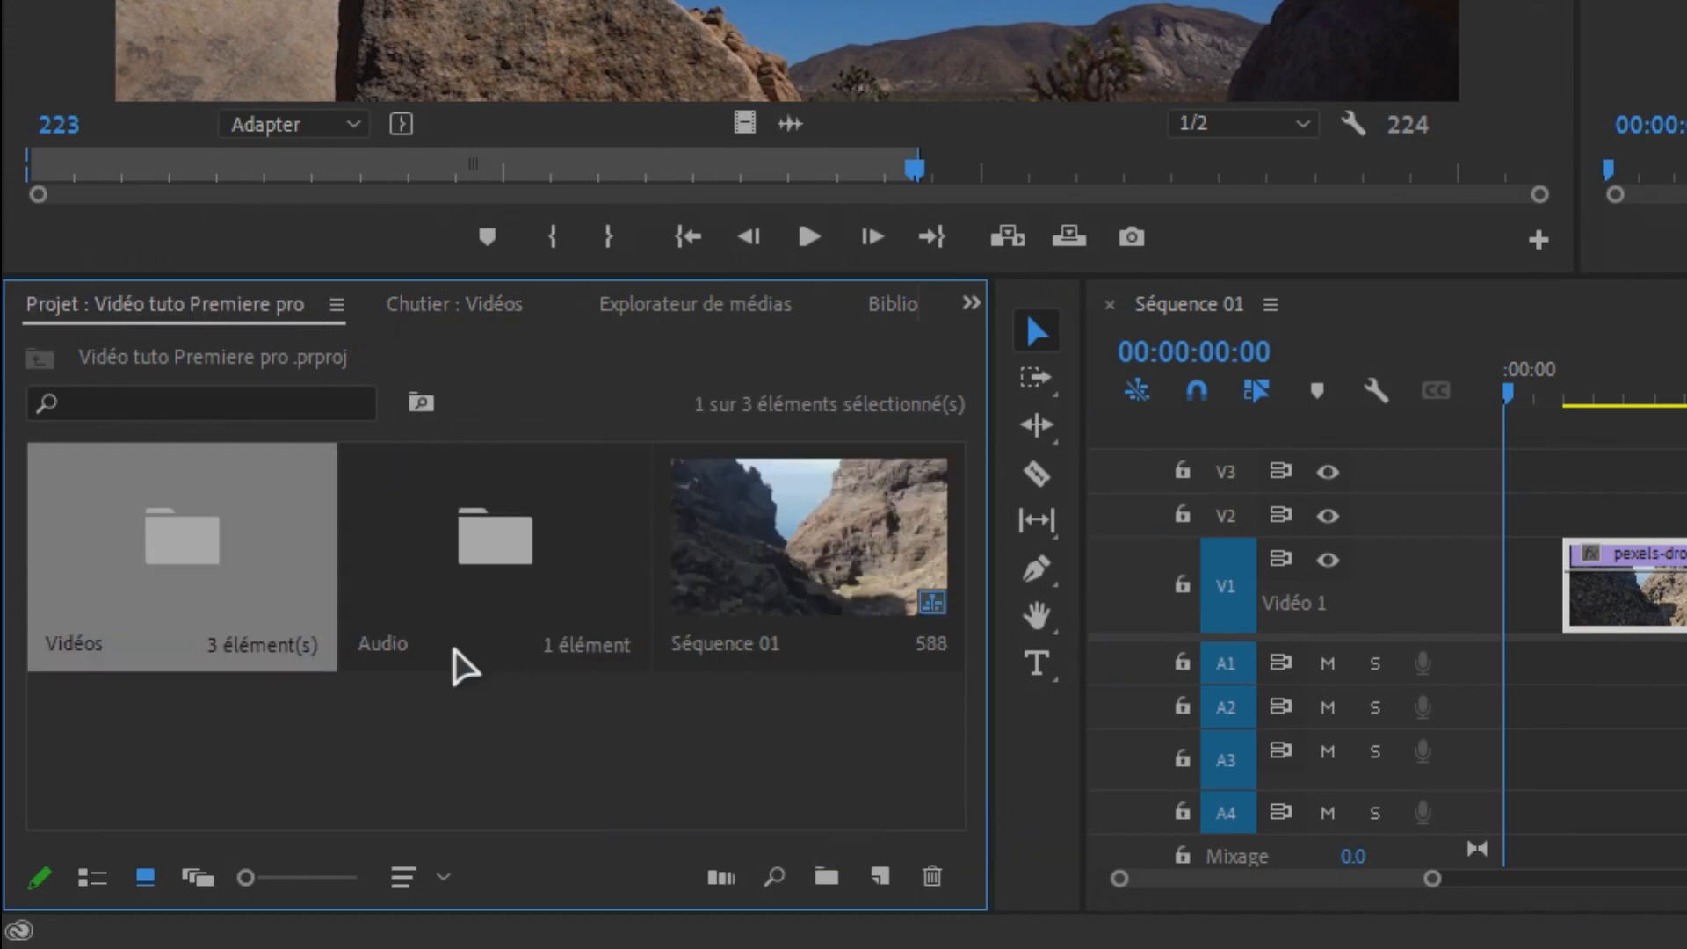
right_click(557, 760)
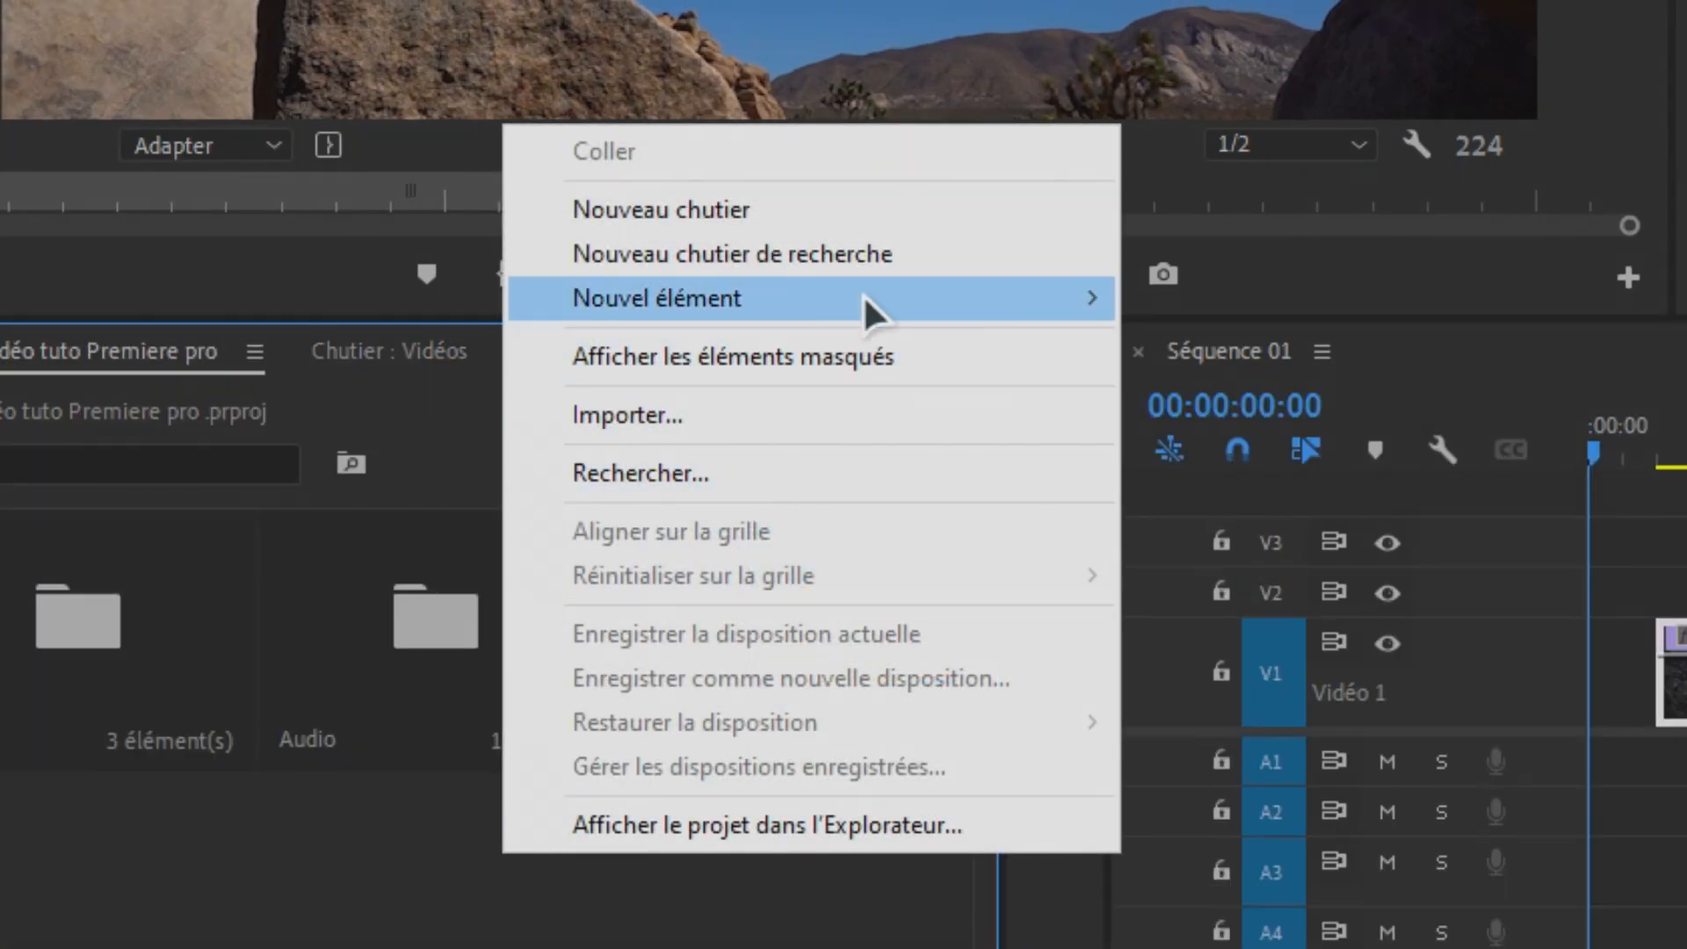
mouse_move(919, 288)
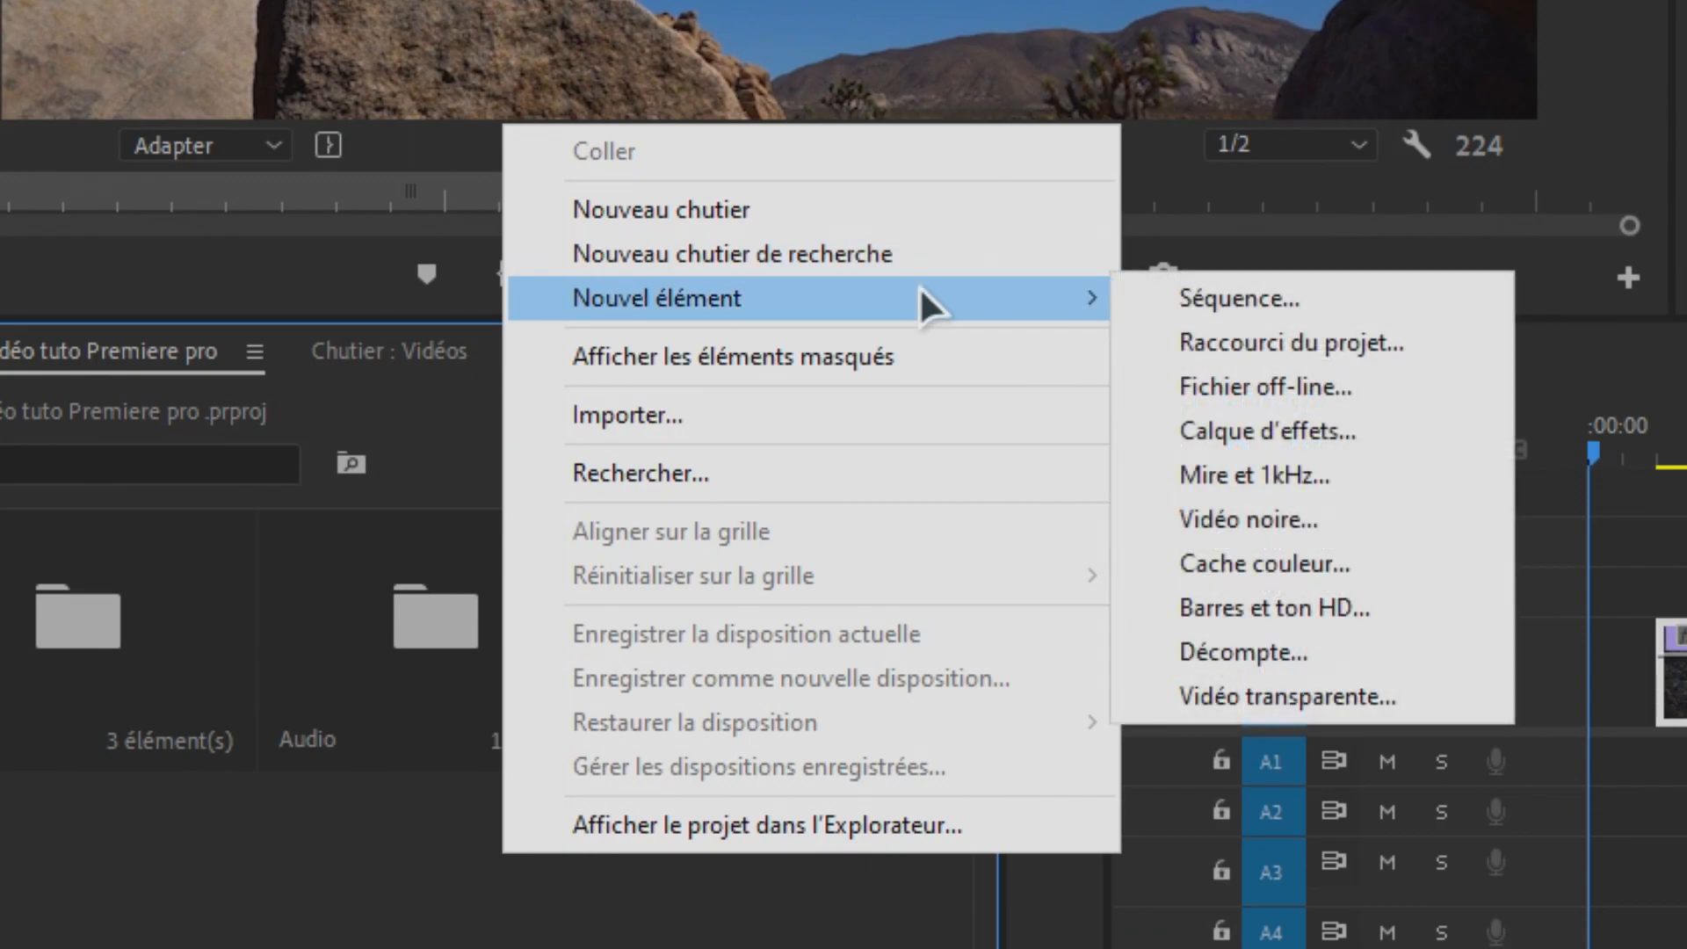
left_click(1252, 420)
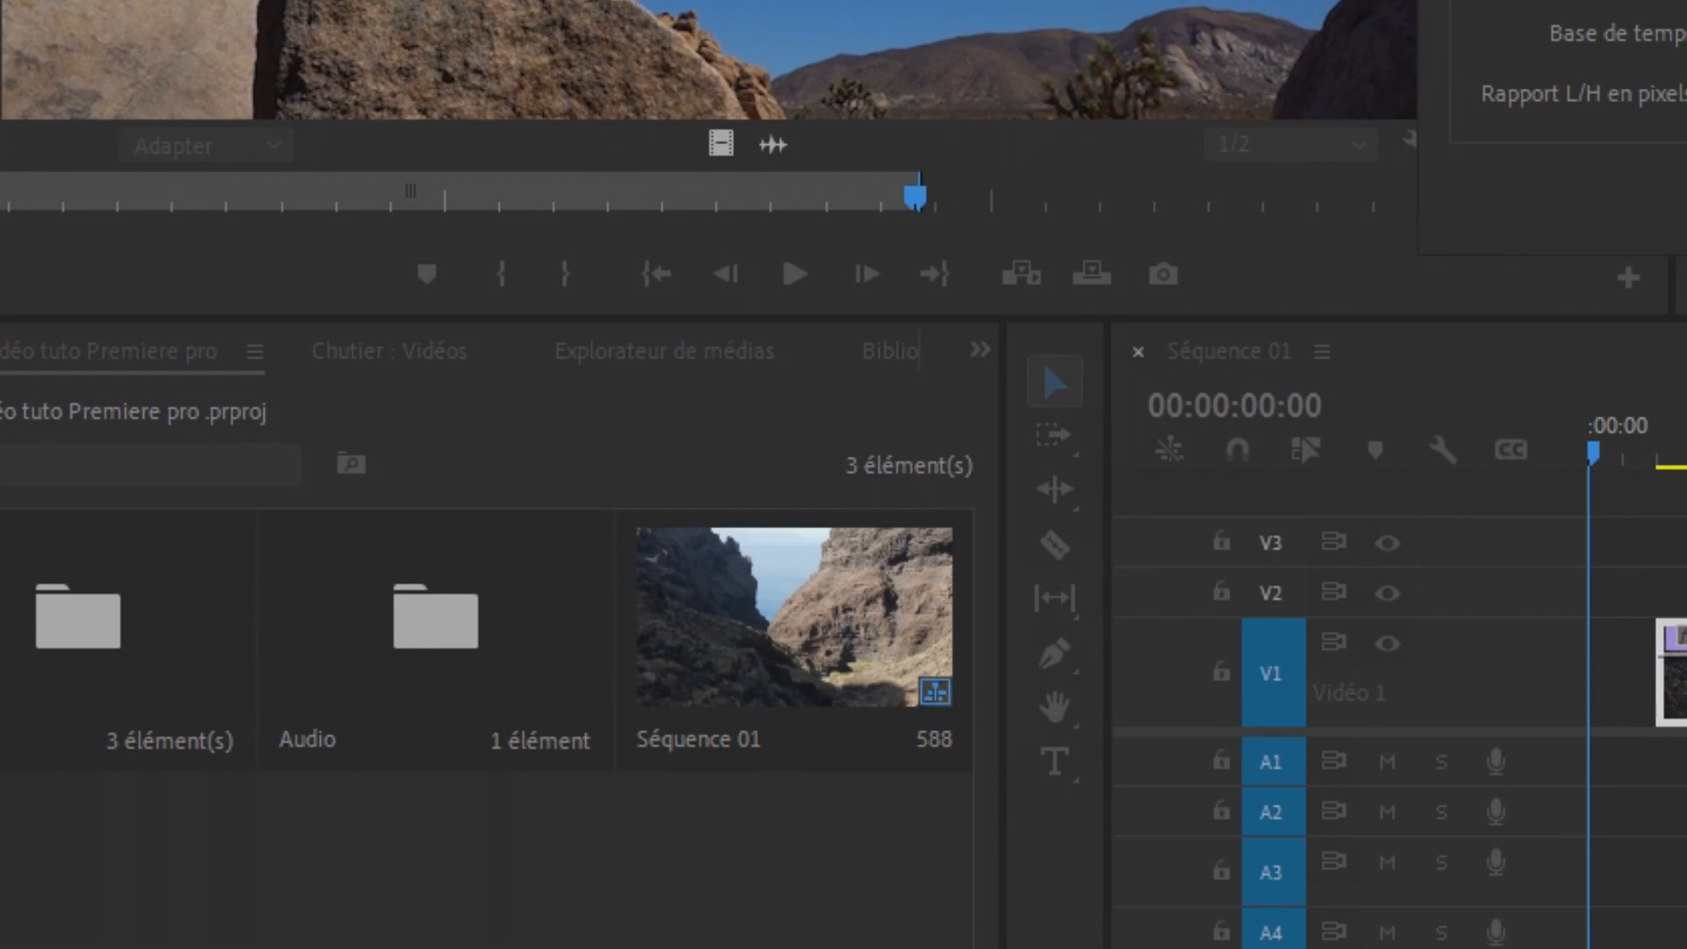
key("Return")
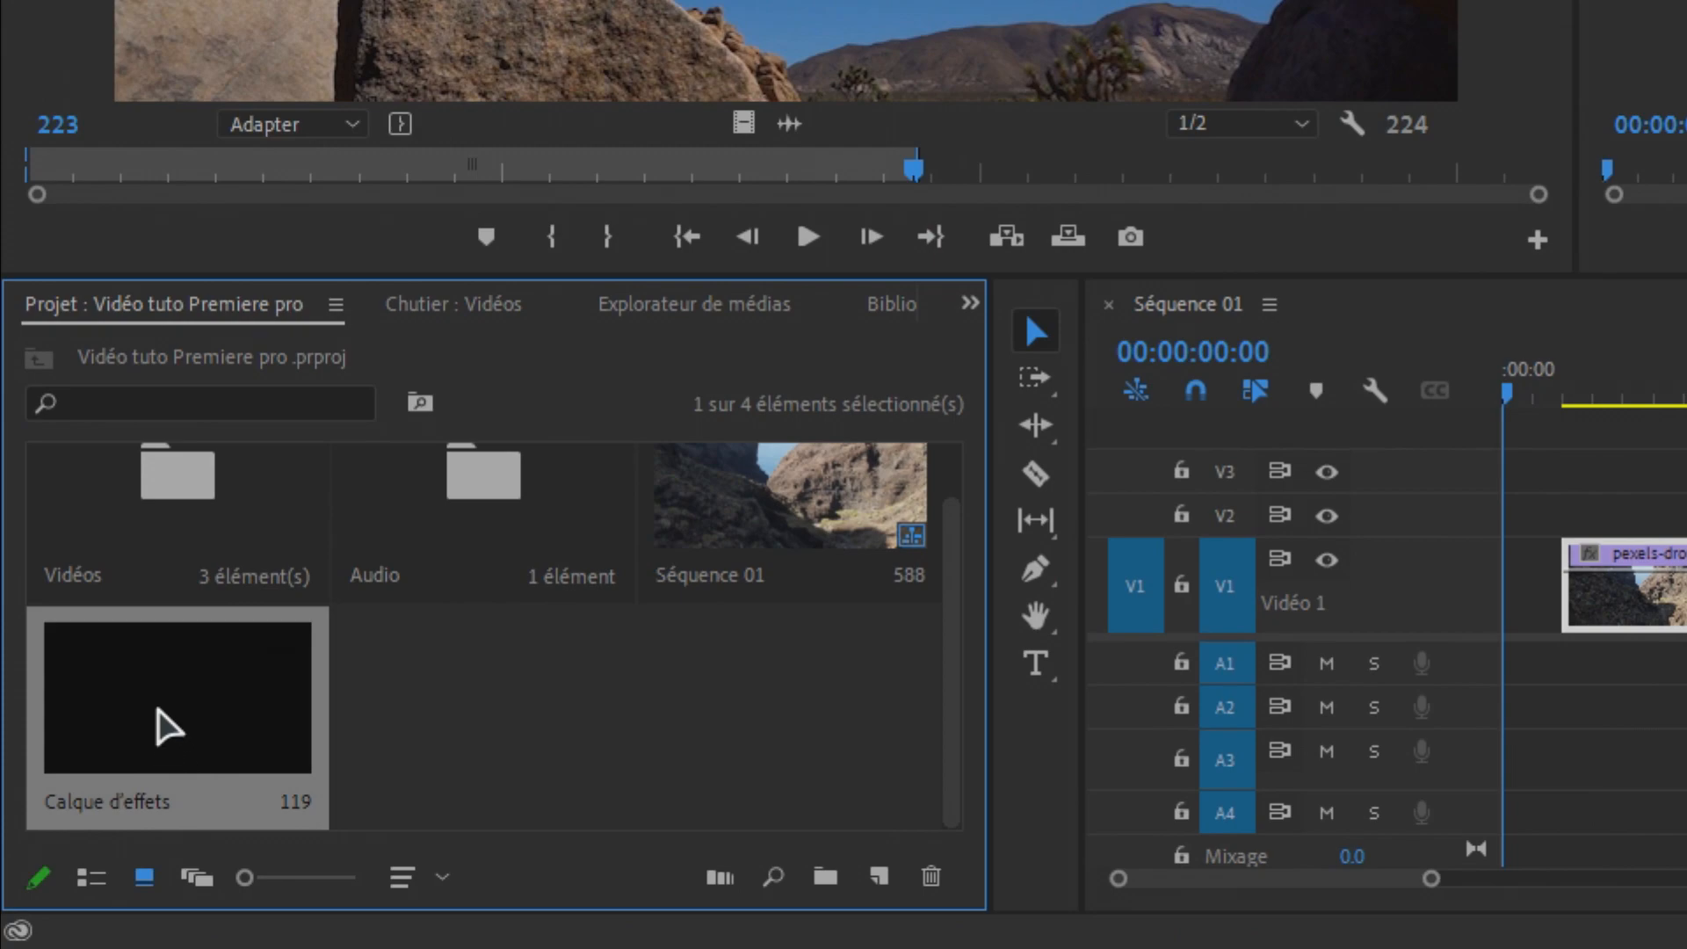
Mark an out point at frame 11 on the adjustment layer and add the 12-frame version to the project as a separate item
double_click(161, 727)
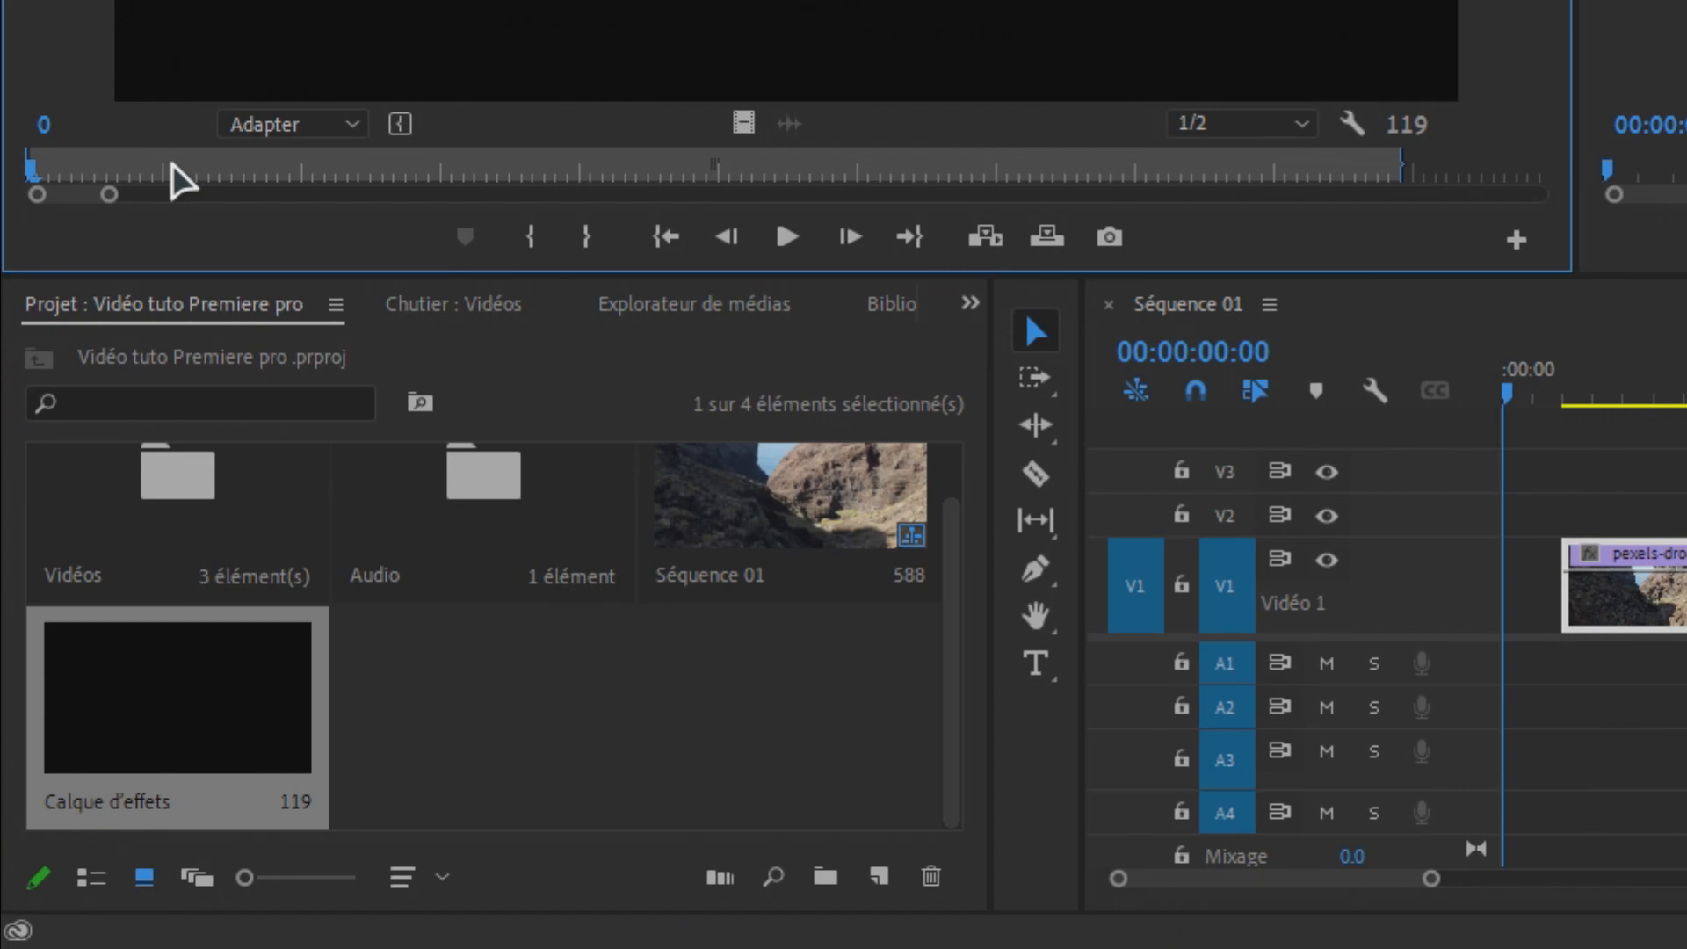
key("grave")
left_click(163, 842)
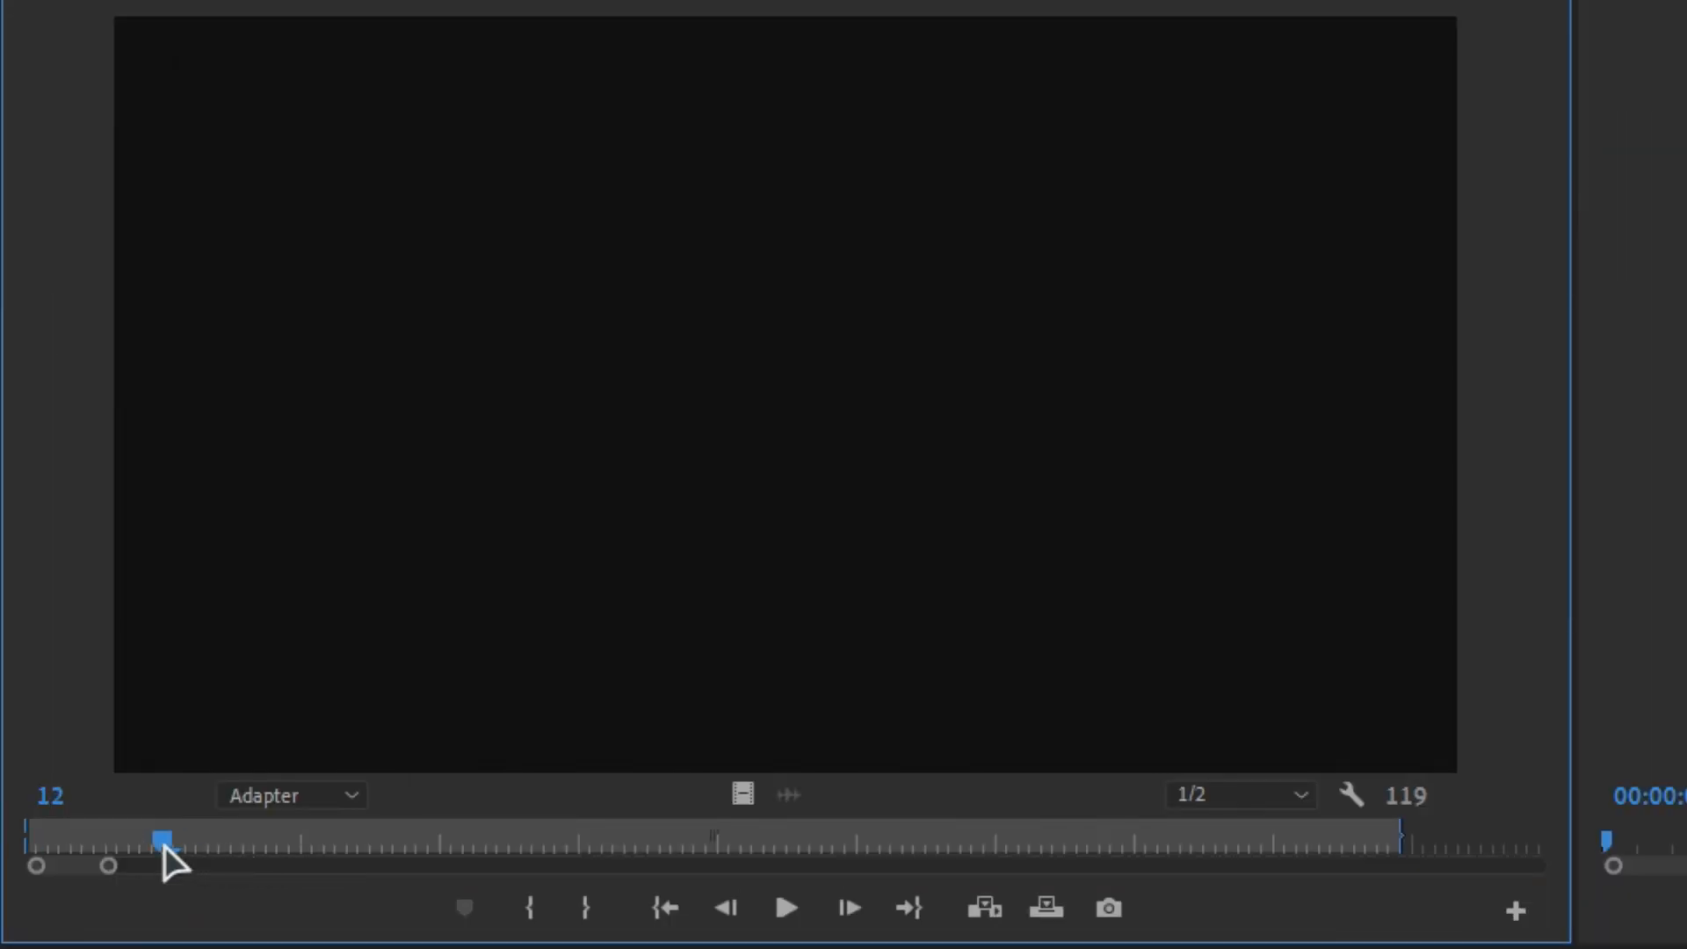
mouse_move(164, 845)
left_mouse_down()
mouse_move(201, 845)
mouse_move(171, 843)
left_mouse_up()
left_click_drag(161, 844, 146, 844)
key("o")
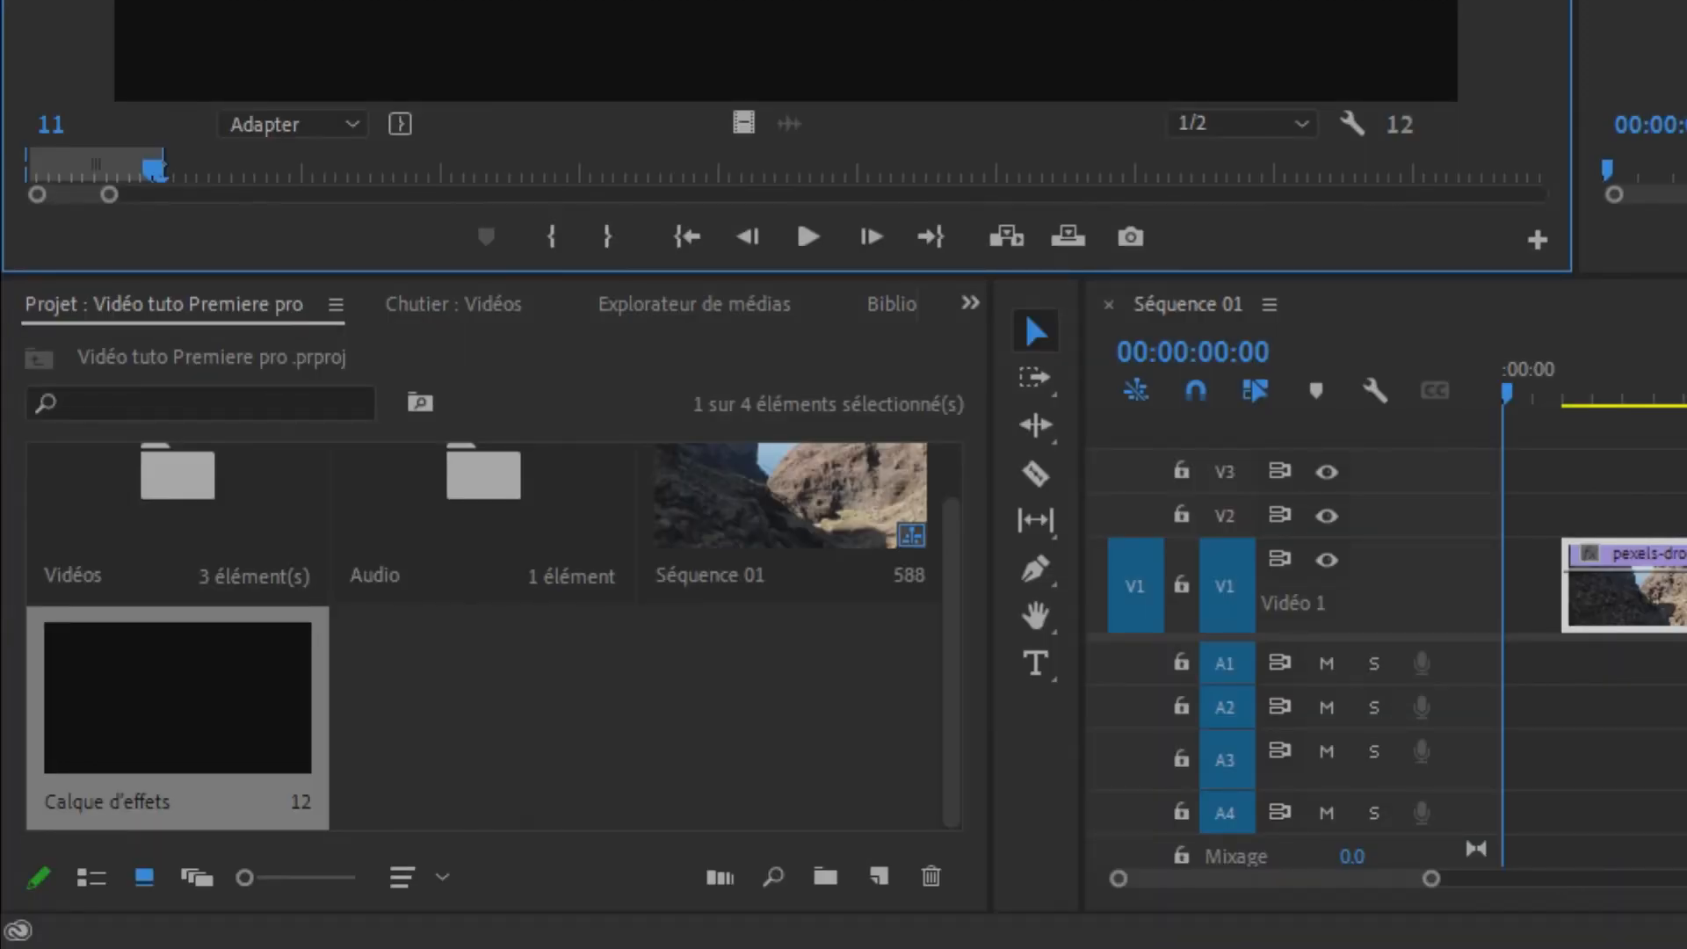
left_click_drag(743, 793, 575, 708)
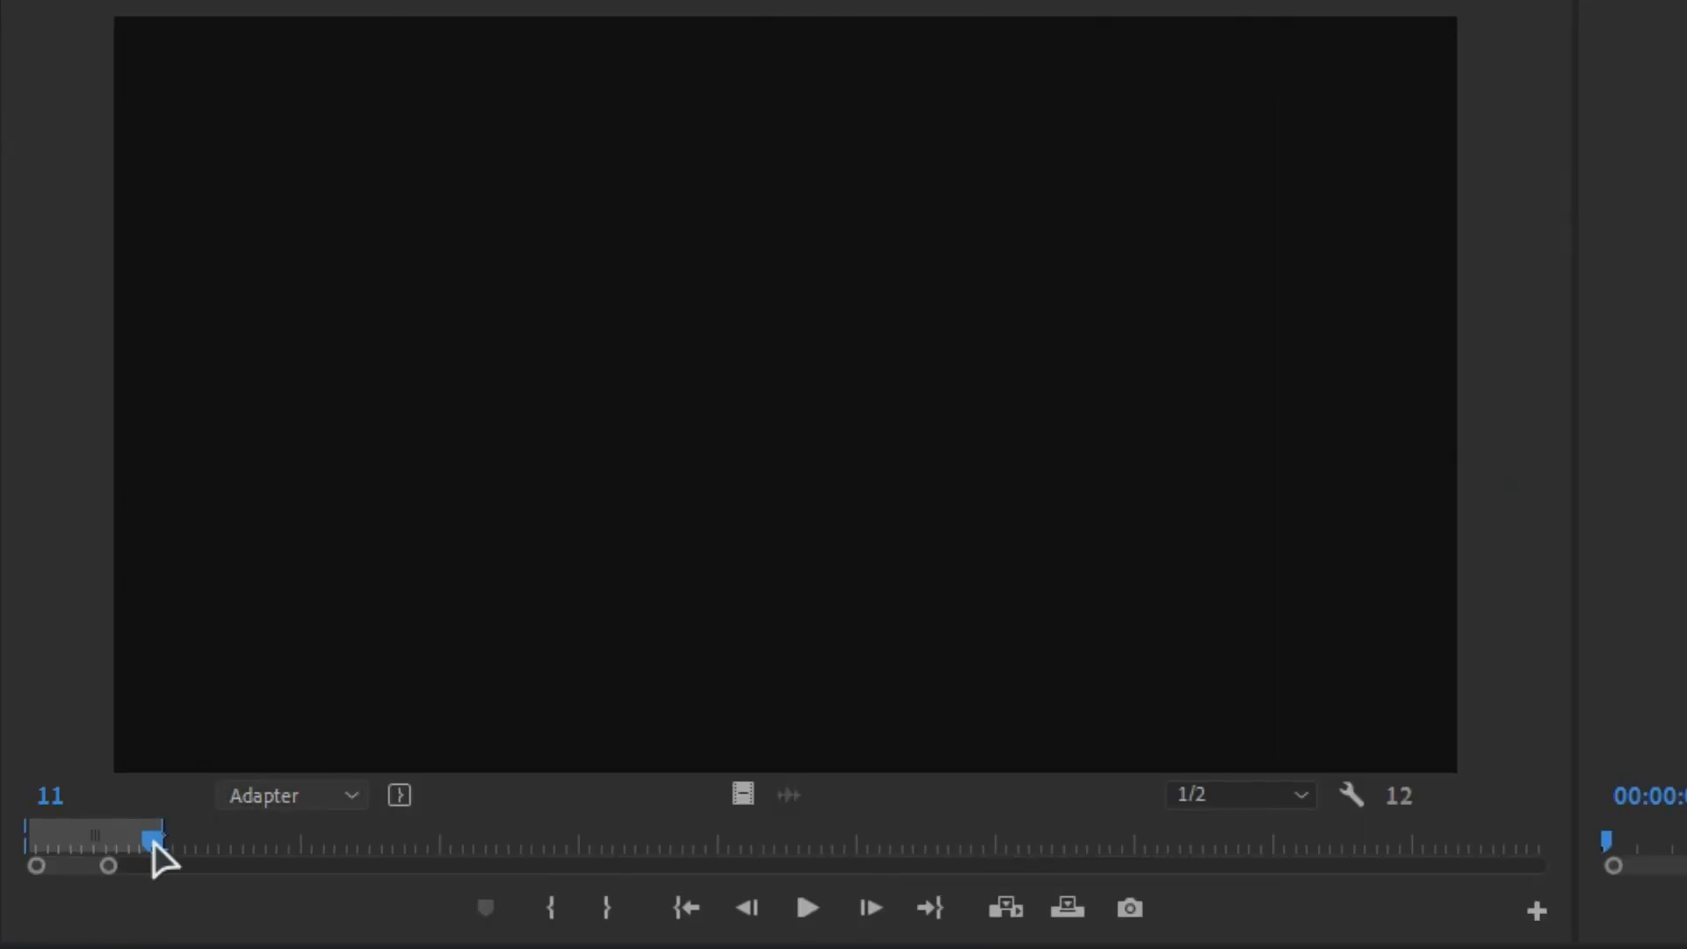
Mark the adjustment layer's out point at frame 19 and add the 20-frame version to the project as another item
left_click_drag(156, 842, 251, 846)
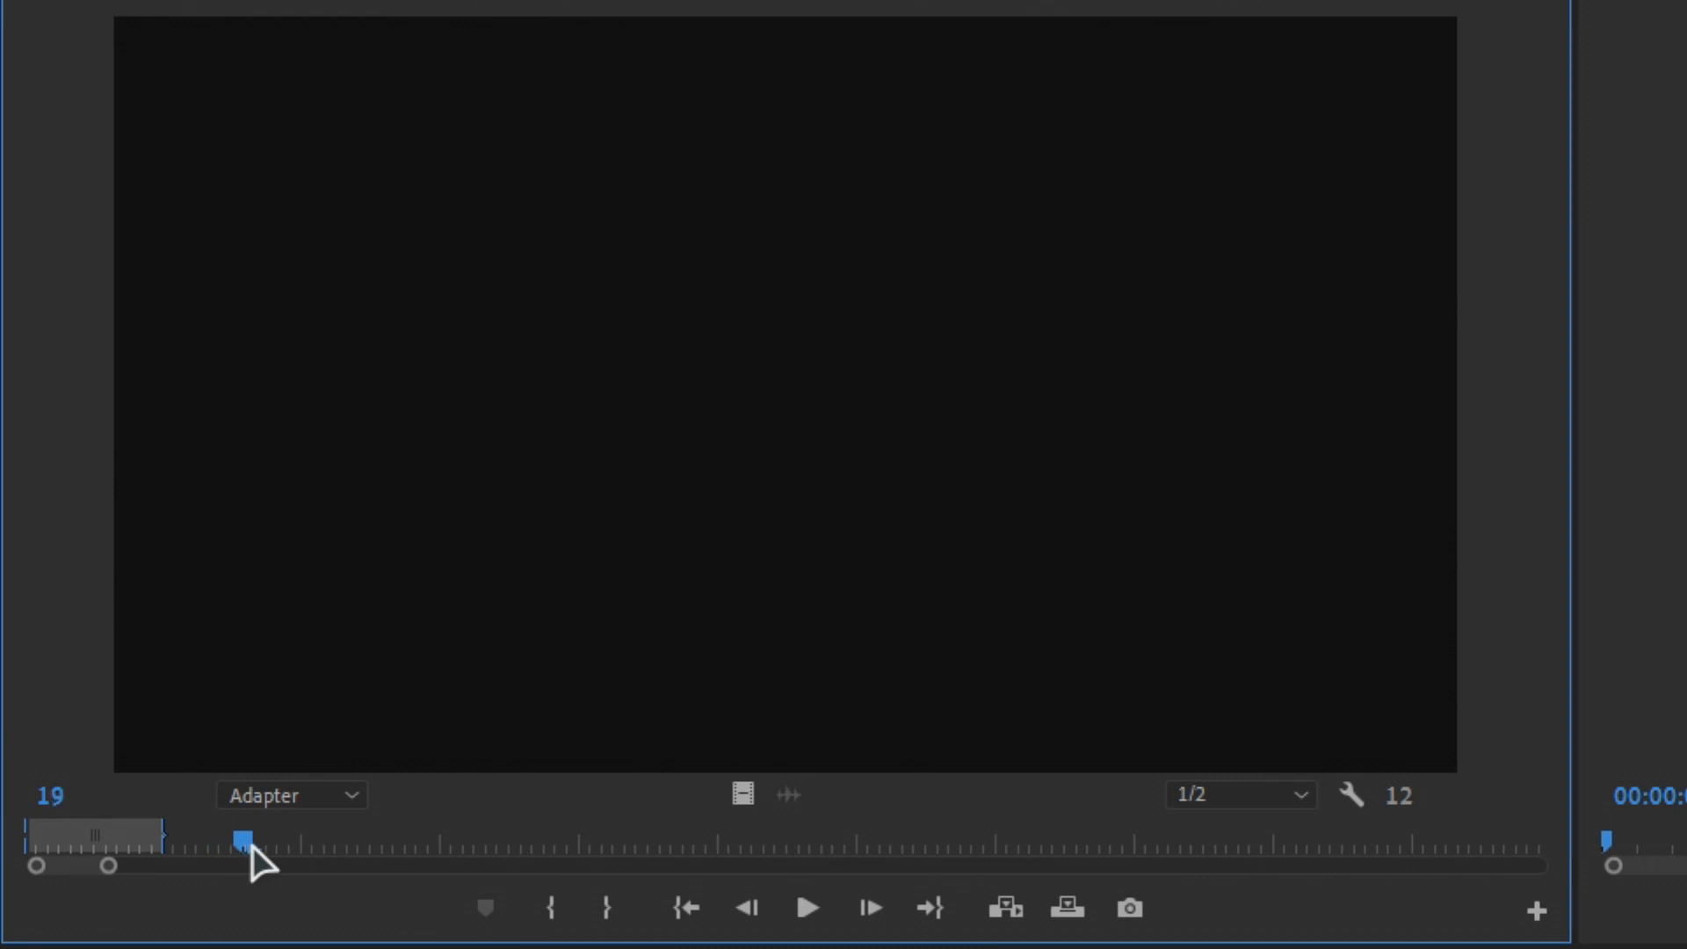
key("o")
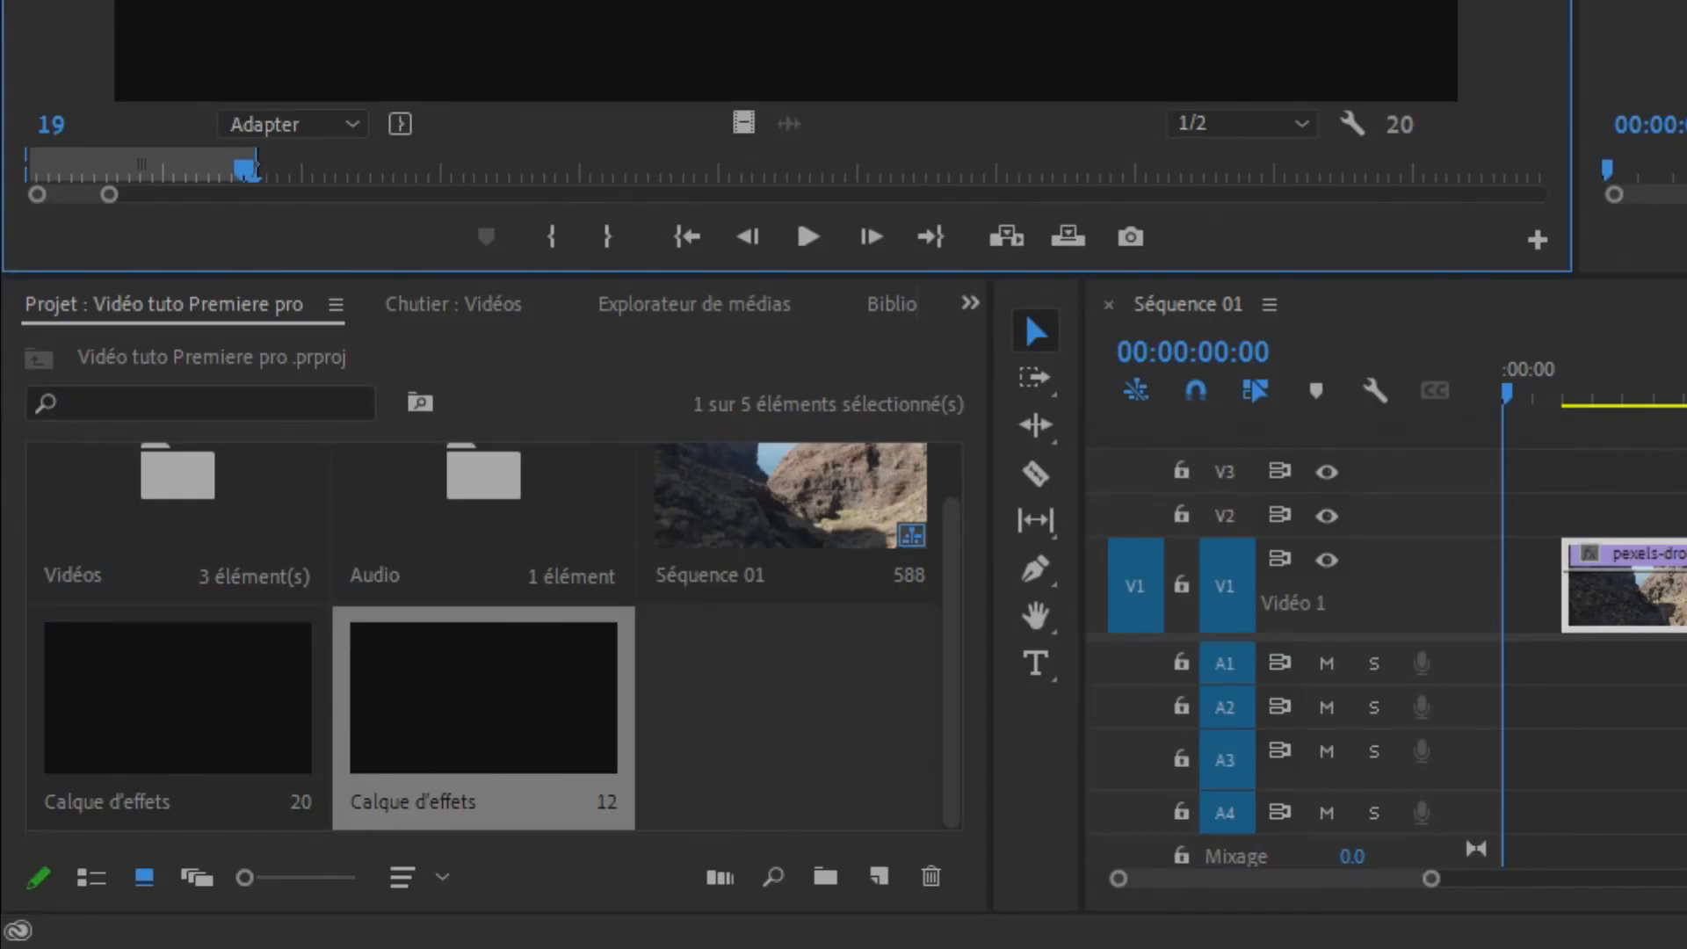
left_click_drag(743, 794, 807, 723)
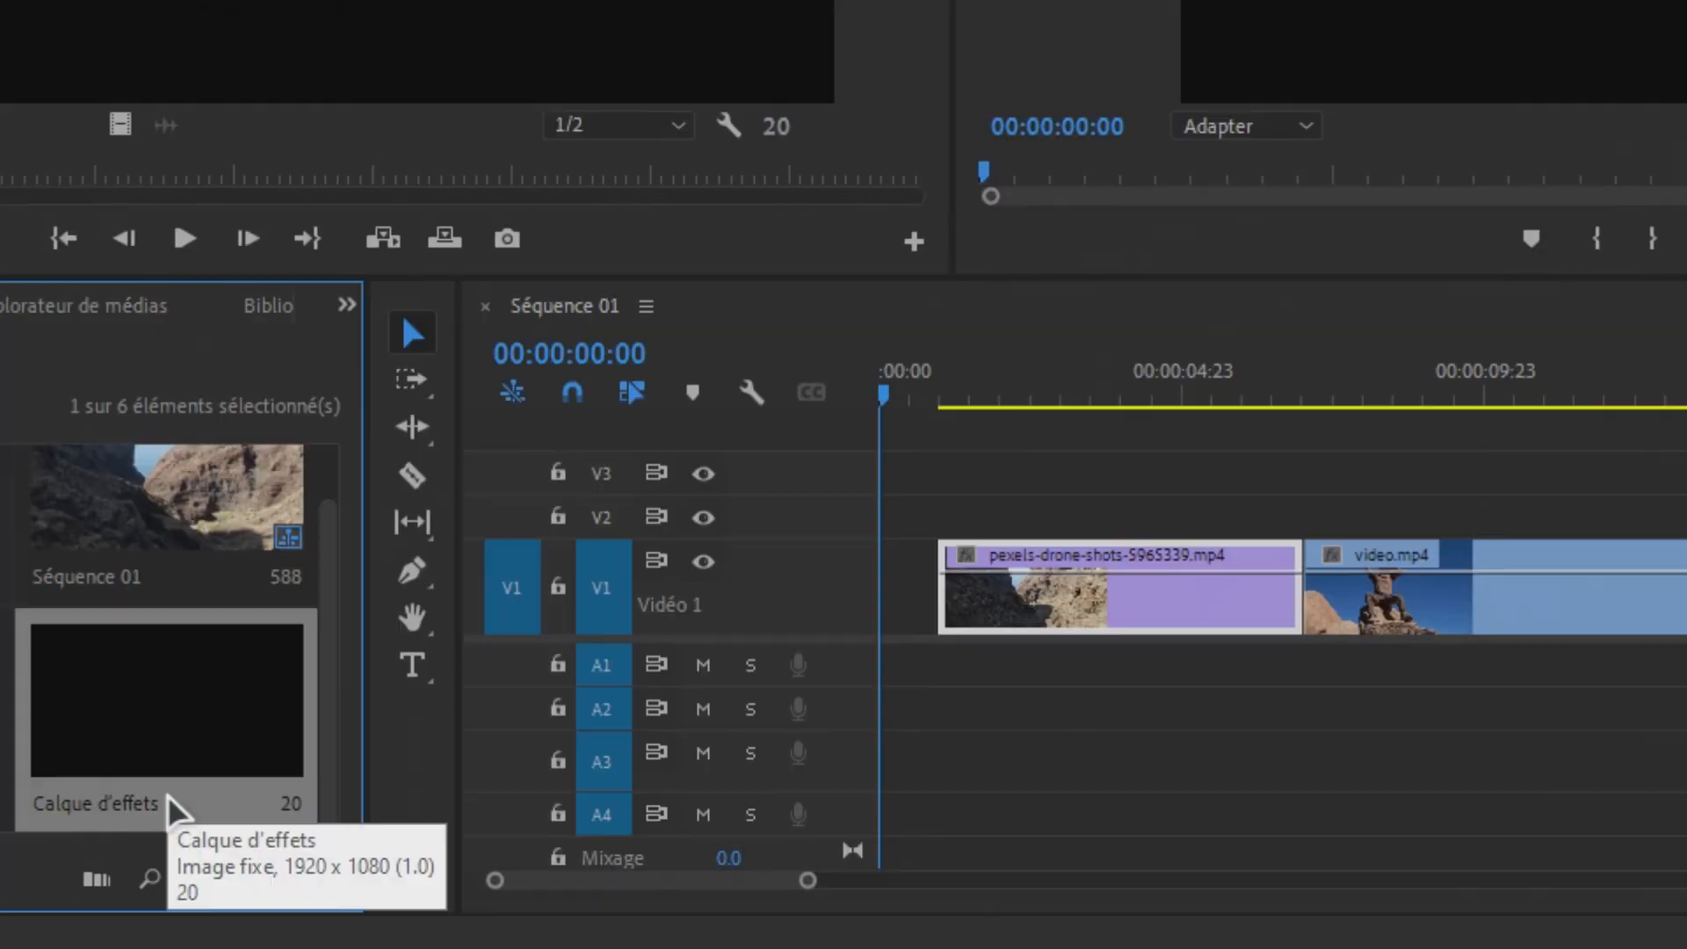
Place the 20-frame adjustment layer on V2 from about 00:00:06:15, spanning the cut between the drone clip and video.mp4
left_click(1290, 396)
key("Right")
key("Right")
key("Right")
key("Right")
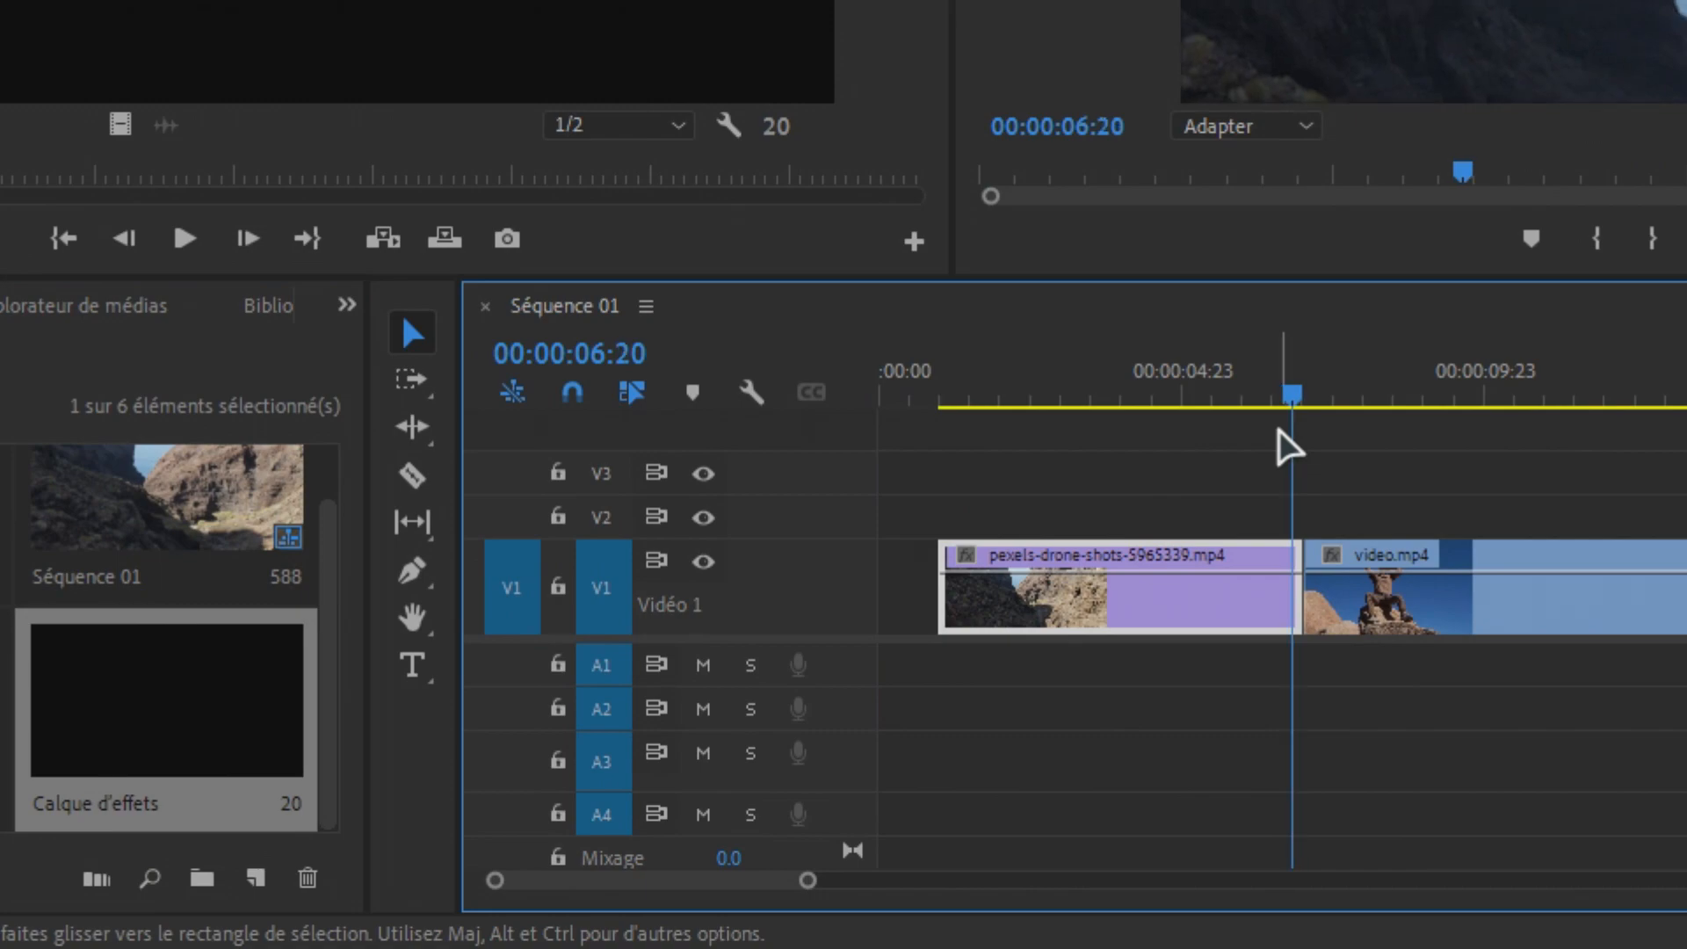
key("Left")
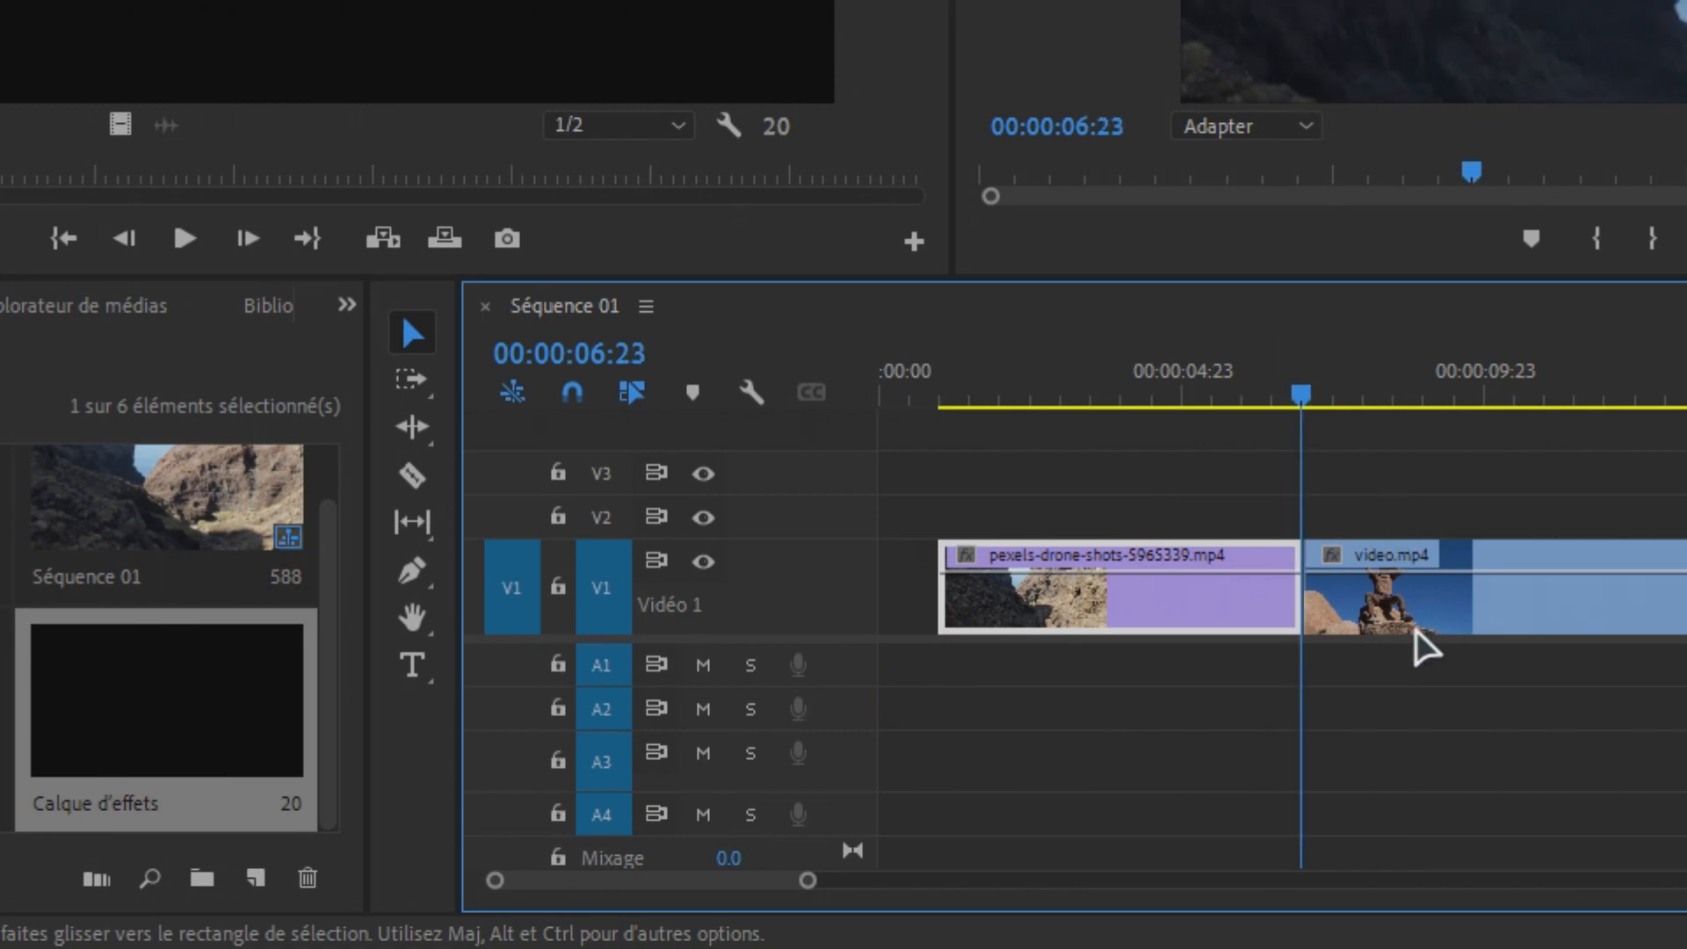
scroll(1406, 641, "up", 3, "alt")
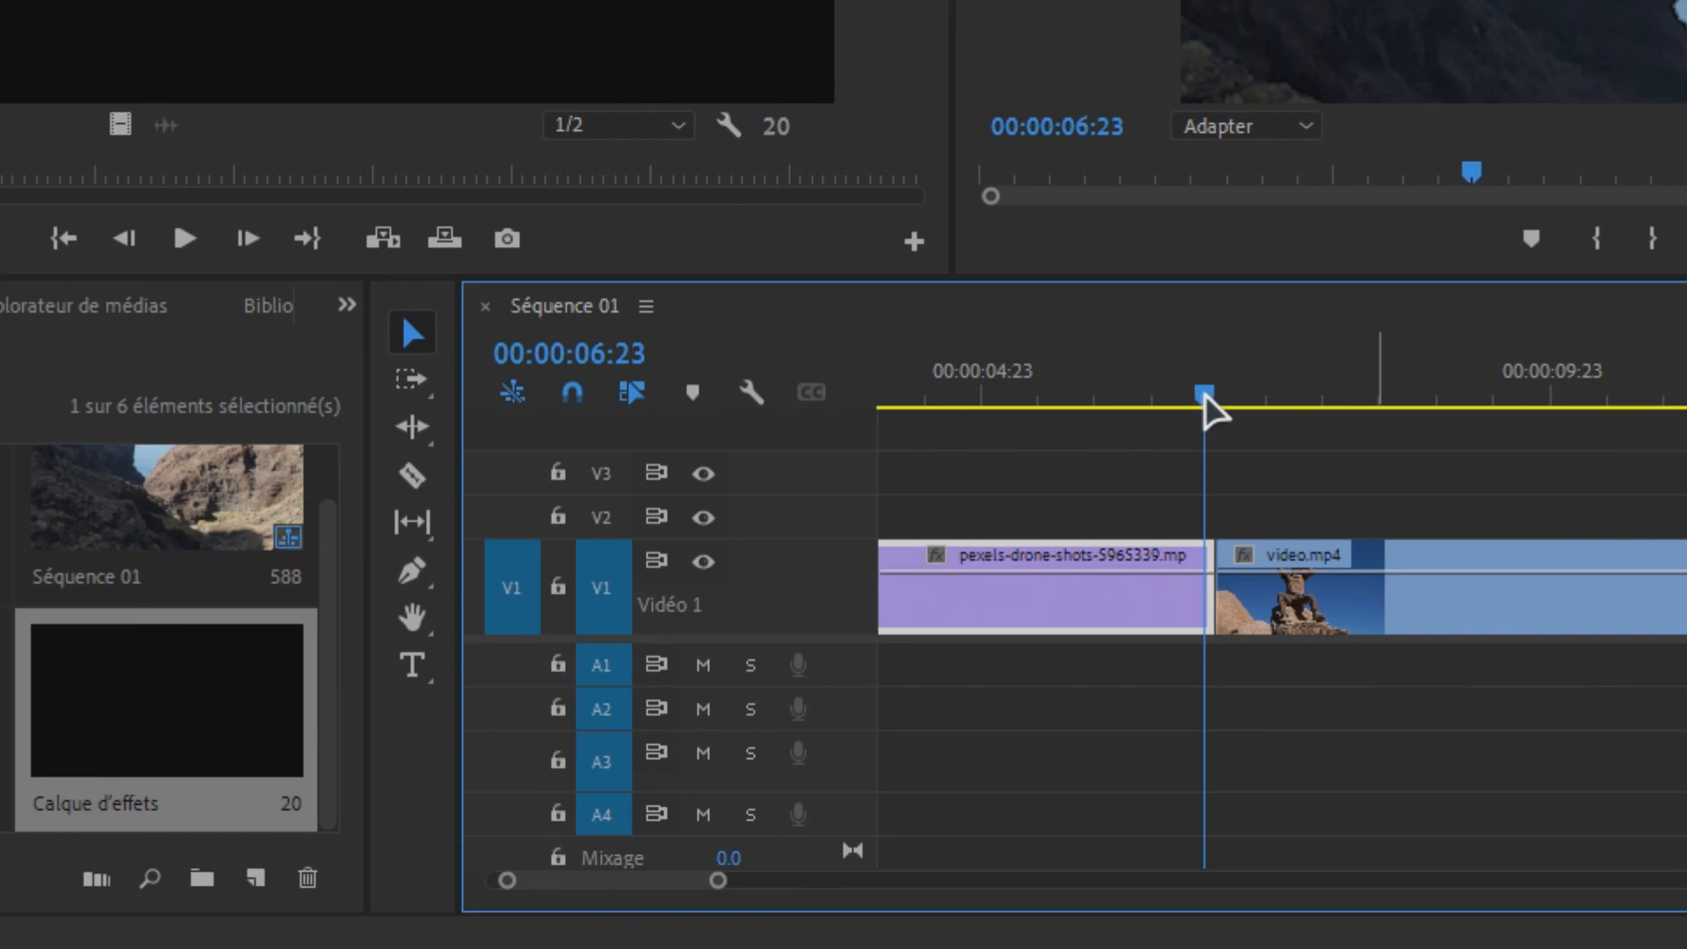
left_click_drag(1208, 399, 1210, 400)
key("Left")
key("Left")
key("Left")
key("Left")
key("Left")
key("Left")
key("Left")
key("Left")
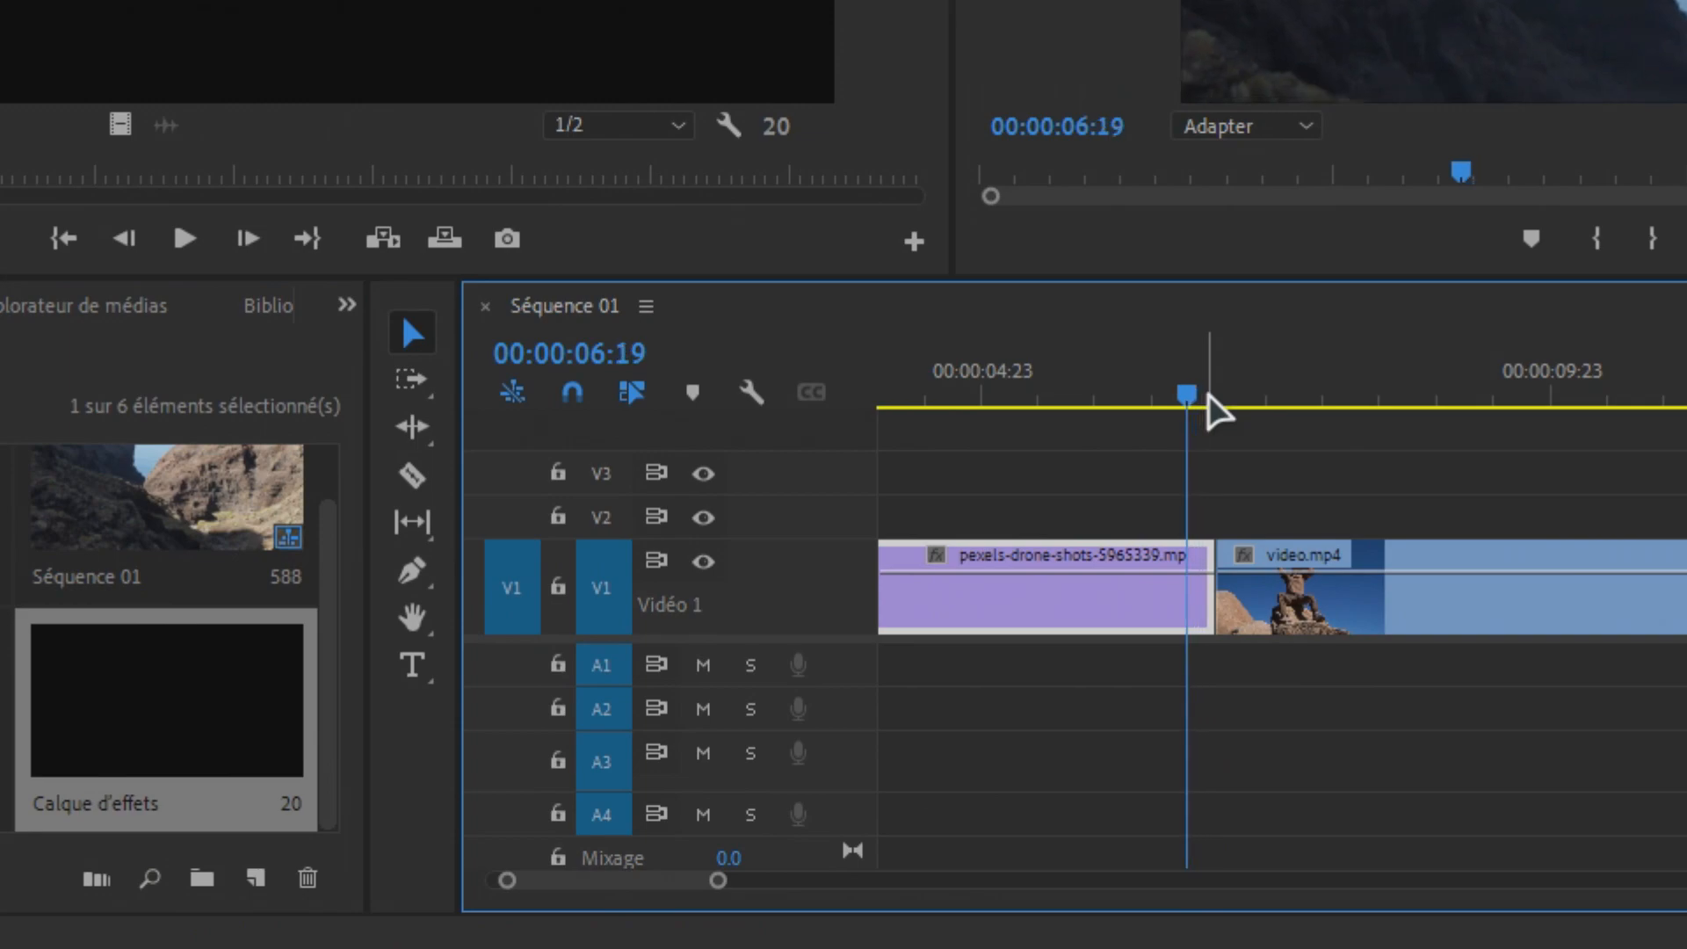
key("Left")
key("Left")
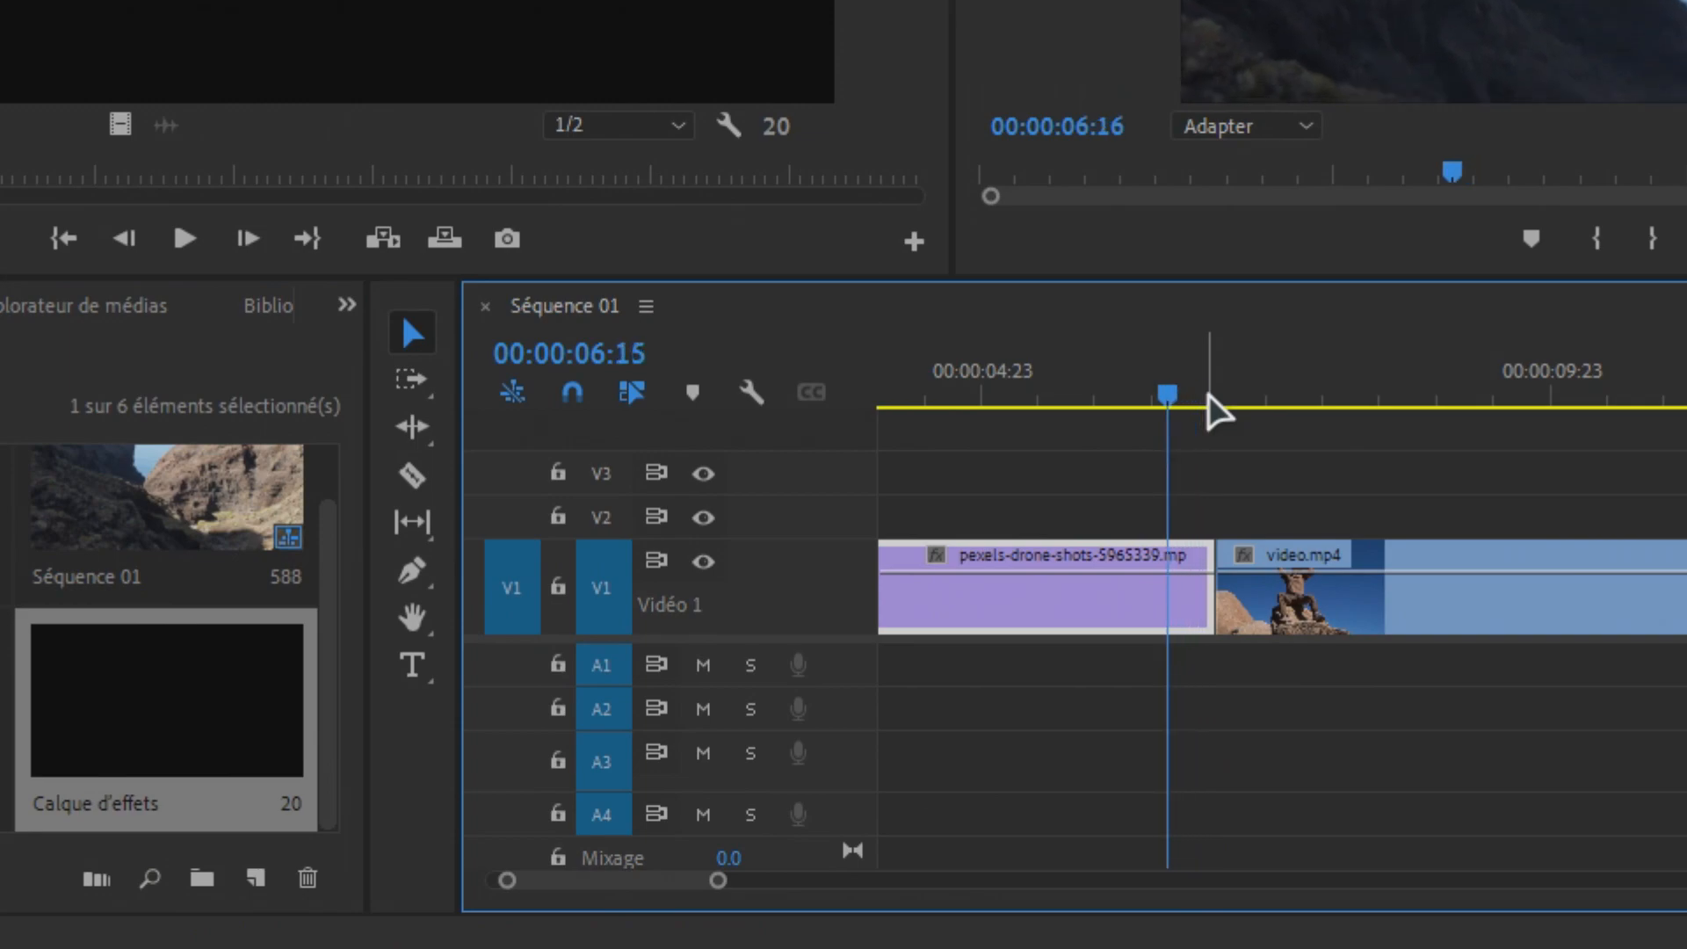
left_click(93, 806)
left_click_drag(77, 703, 1209, 518)
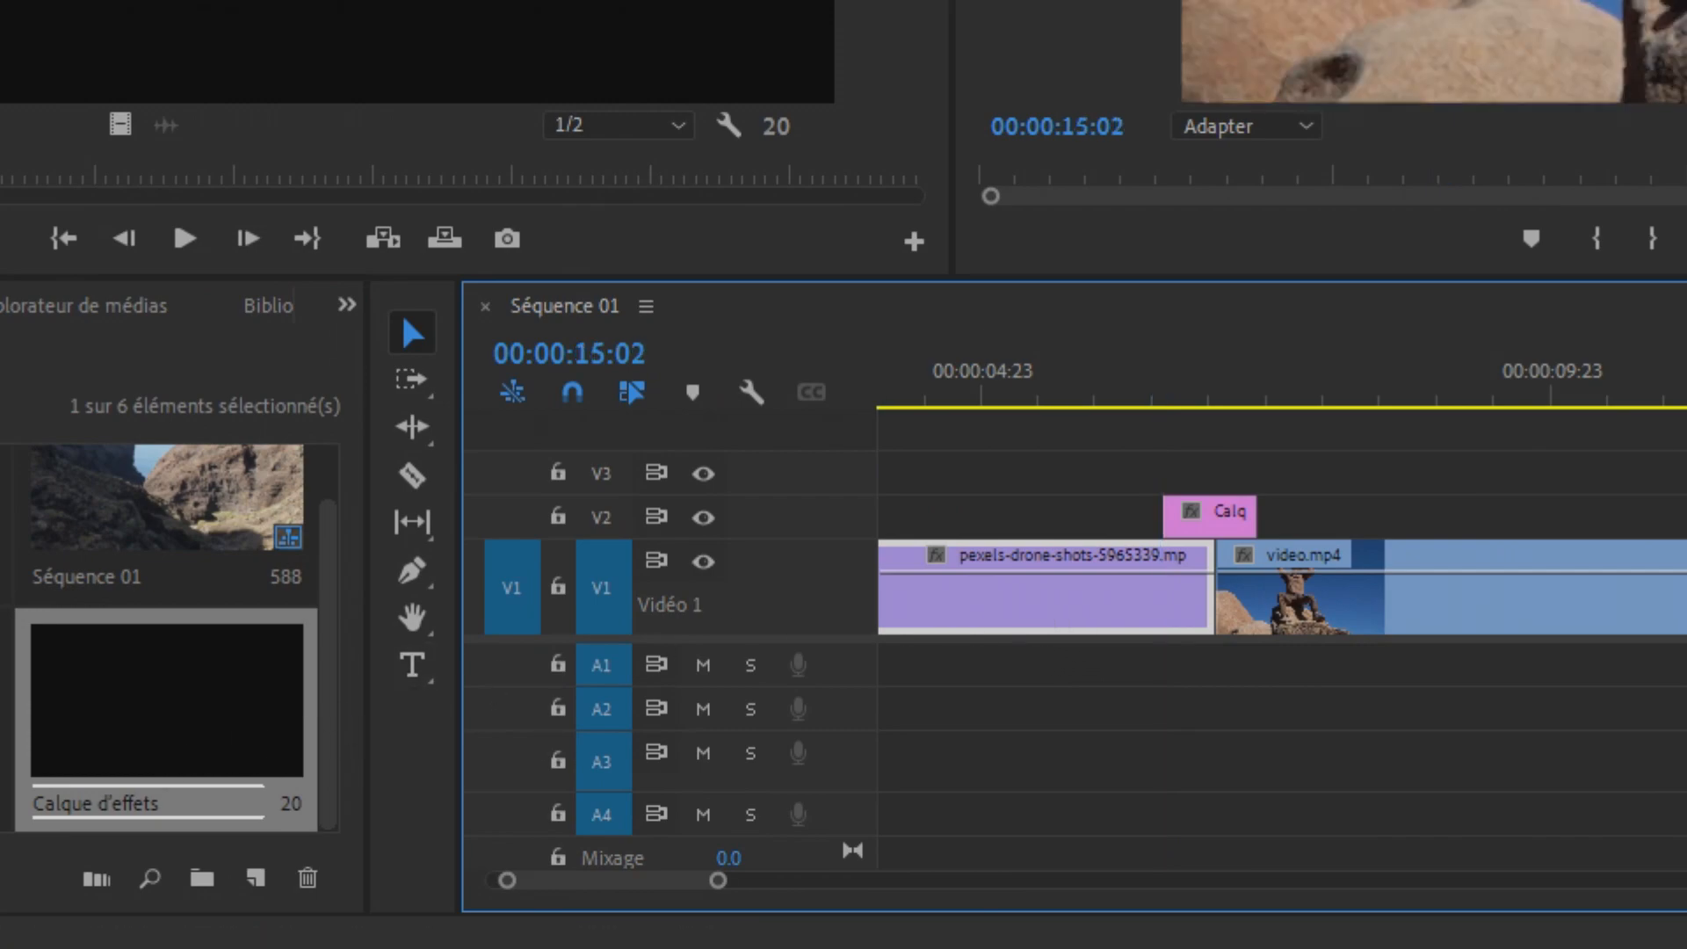
Place another 20-frame adjustment layer on V2 from about 00:00:14:18, spanning the cut at the end of video.mp4
key("Left")
key("Left")
key("Left")
key("Left")
key("Left")
key("Left")
key("Left")
key("Left")
key("Left")
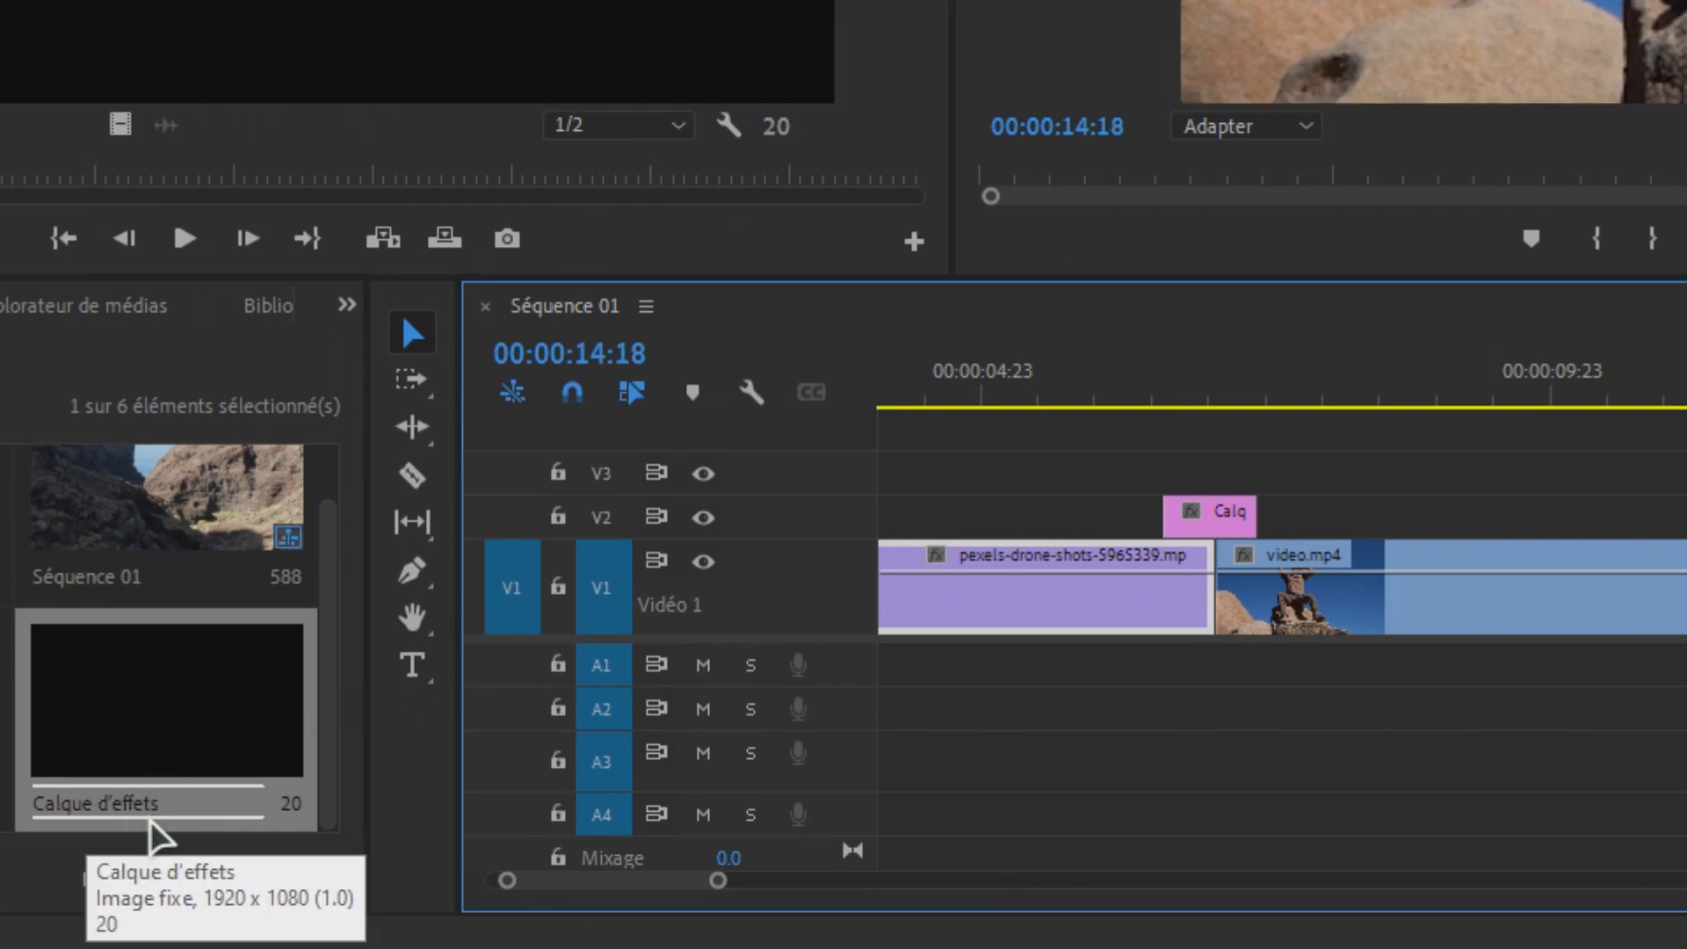
left_click_drag(117, 734, 1272, 518)
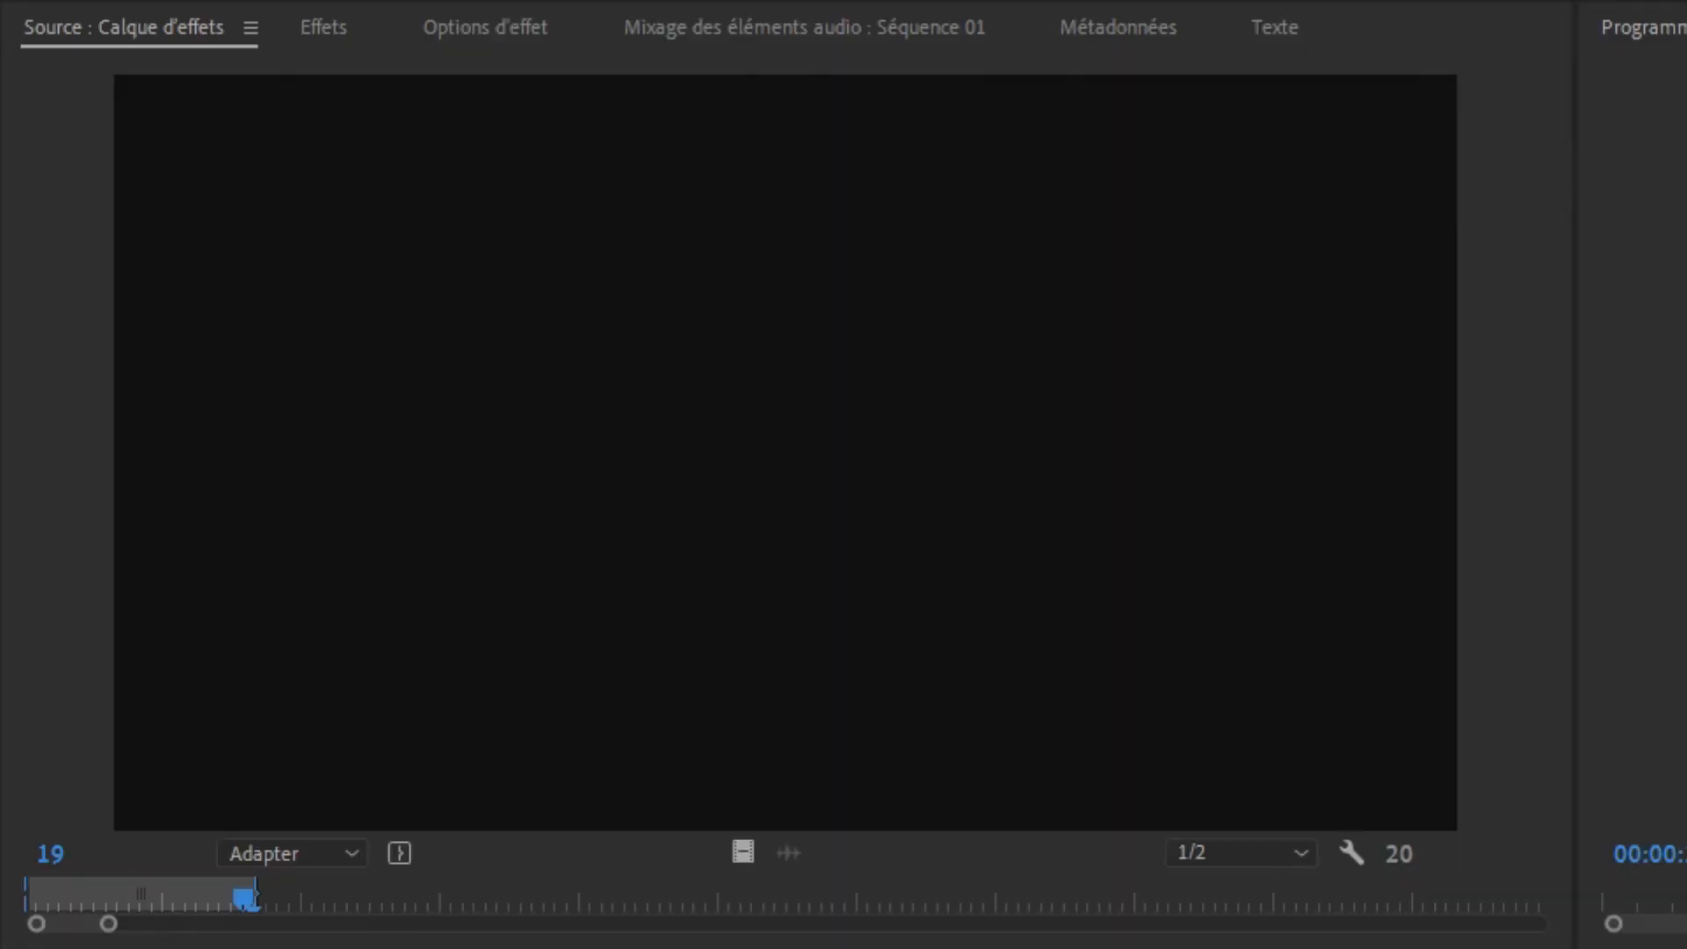
Reveal the presets inside the CD Smooth Zoom Transition (FHD&4K) folder of CHUNG DHA PRESETS in the effects library
left_click(325, 33)
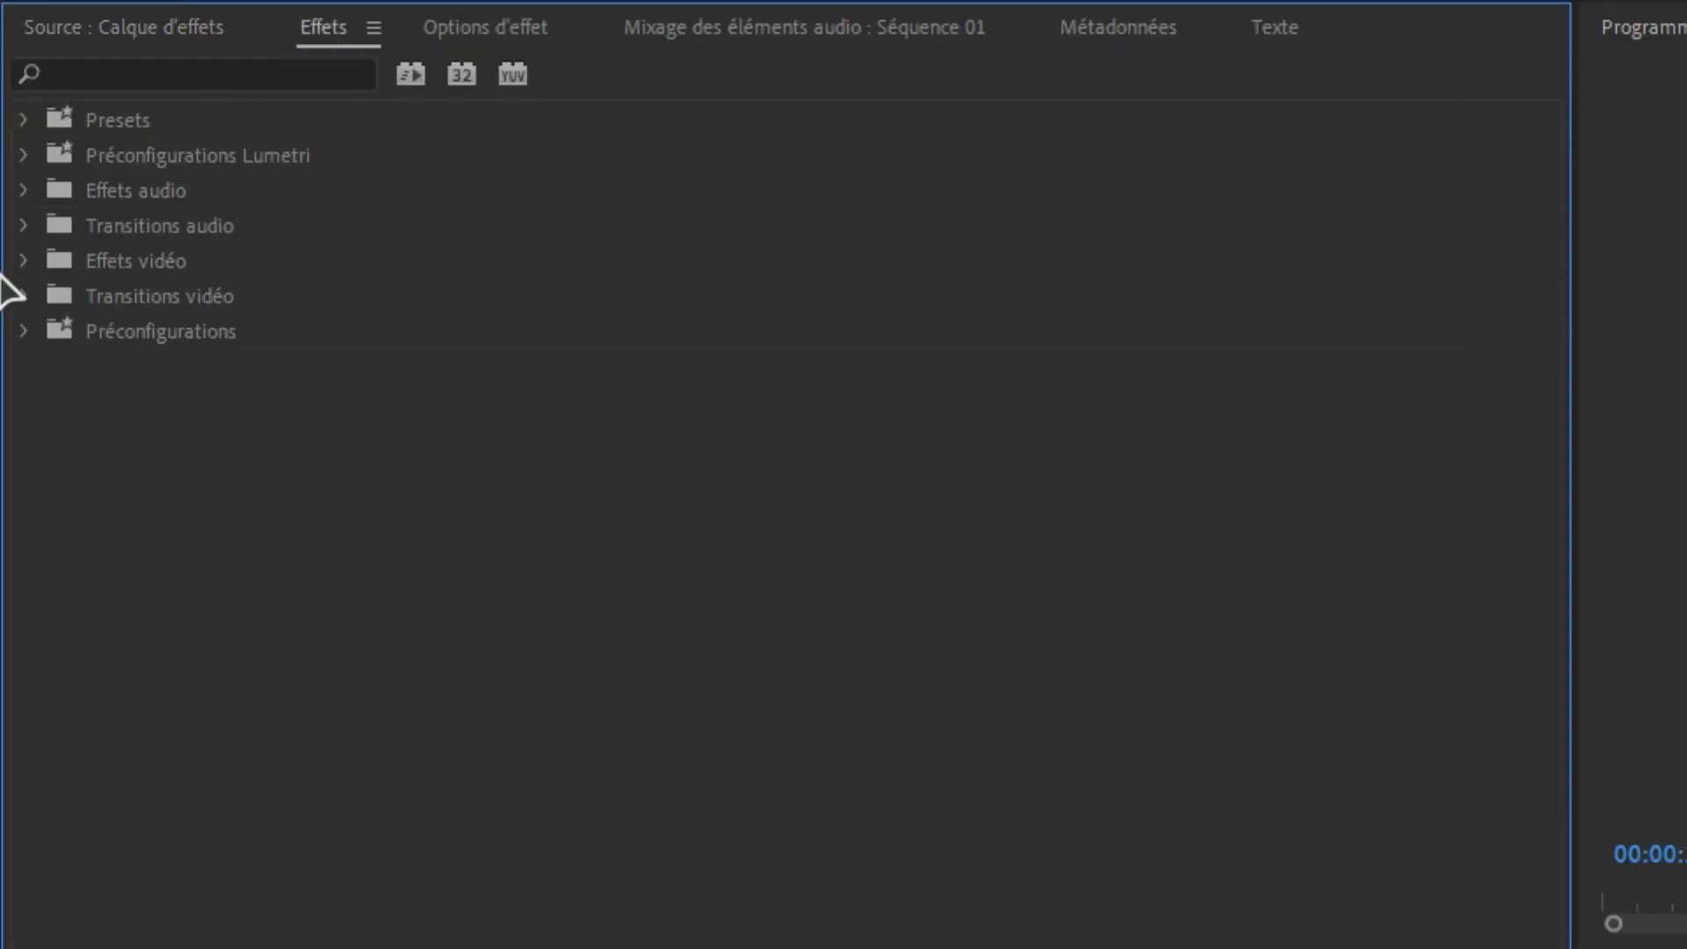
left_click(23, 331)
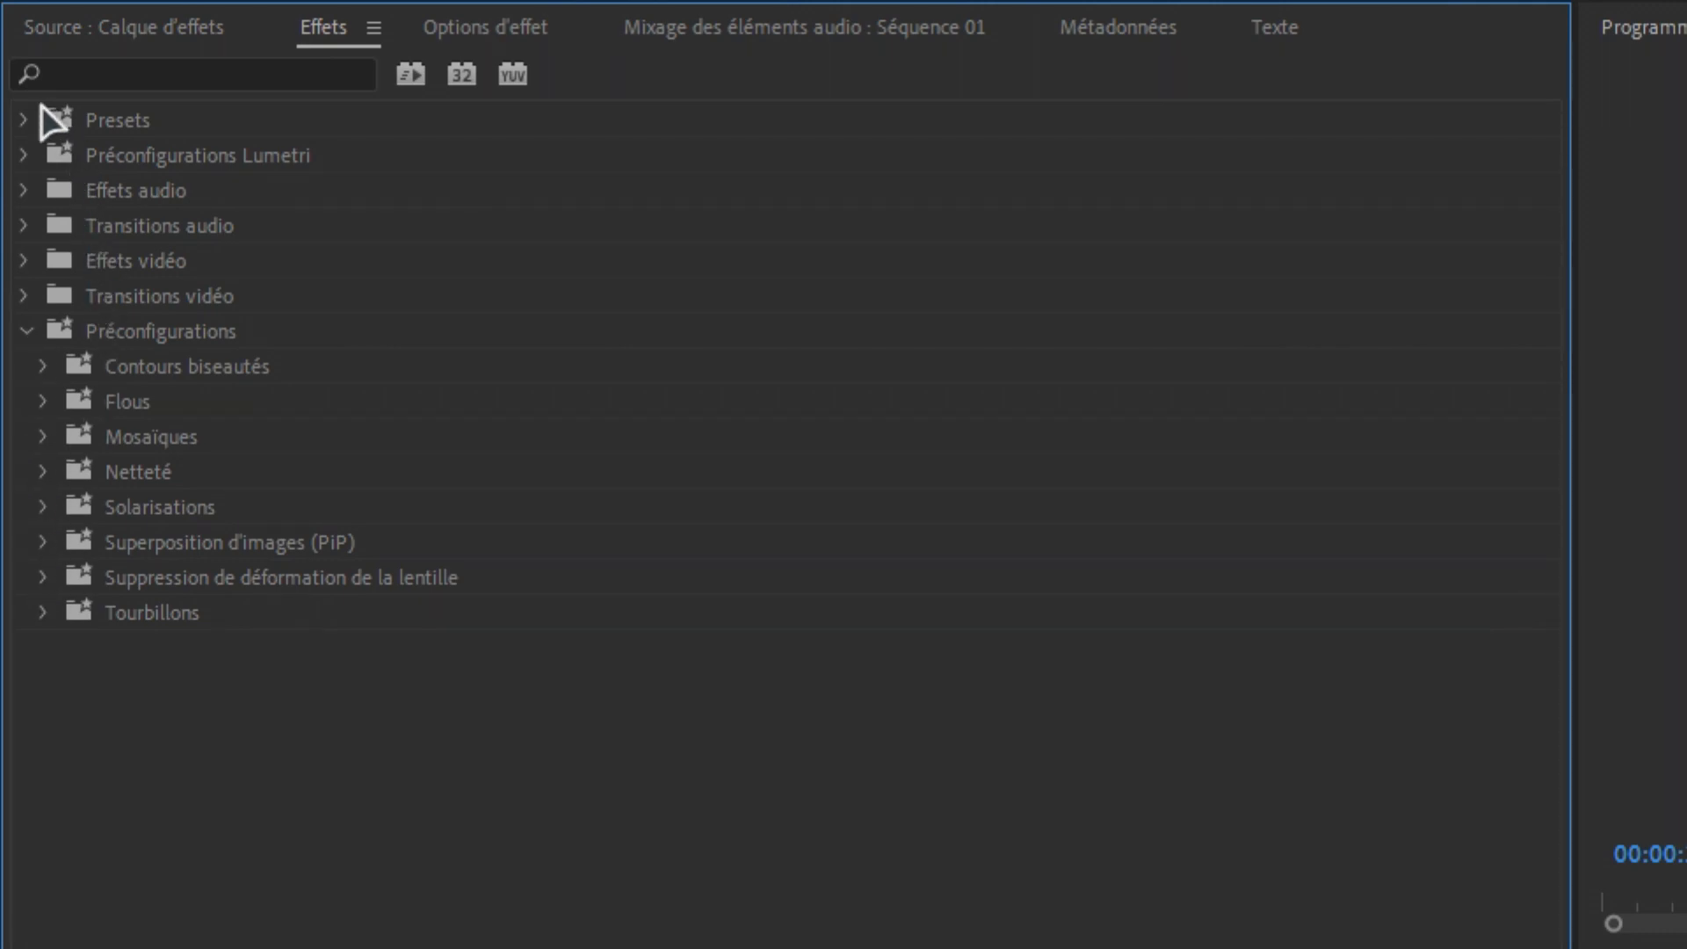
left_click(22, 118)
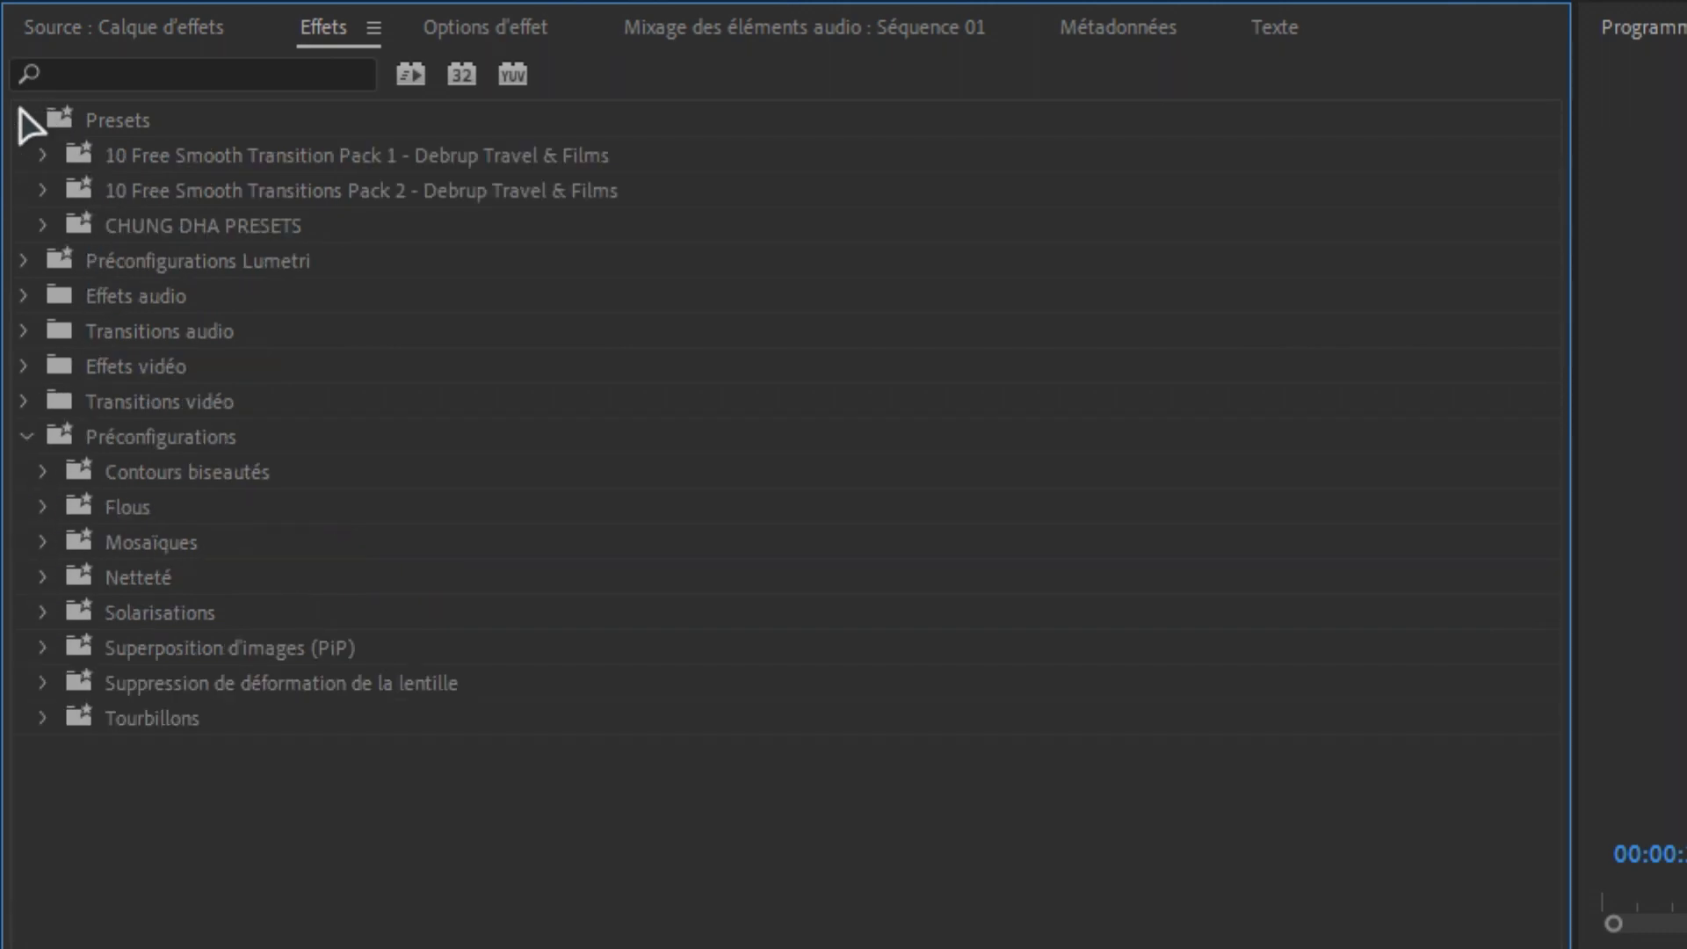
left_click(41, 225)
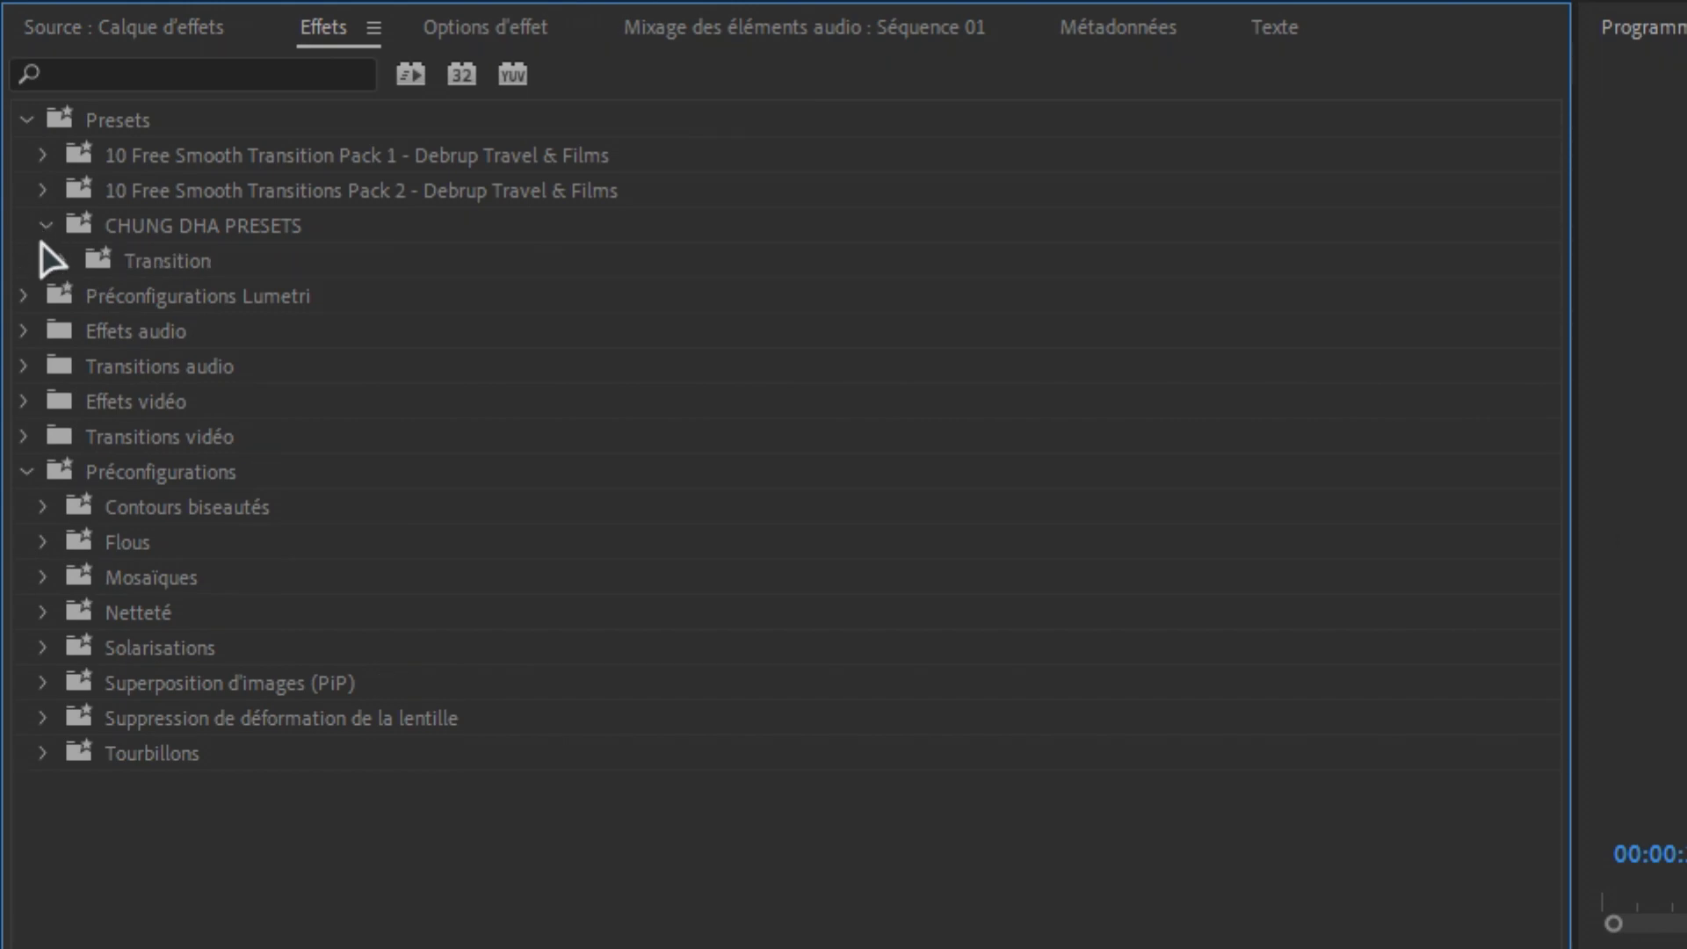
left_click(52, 258)
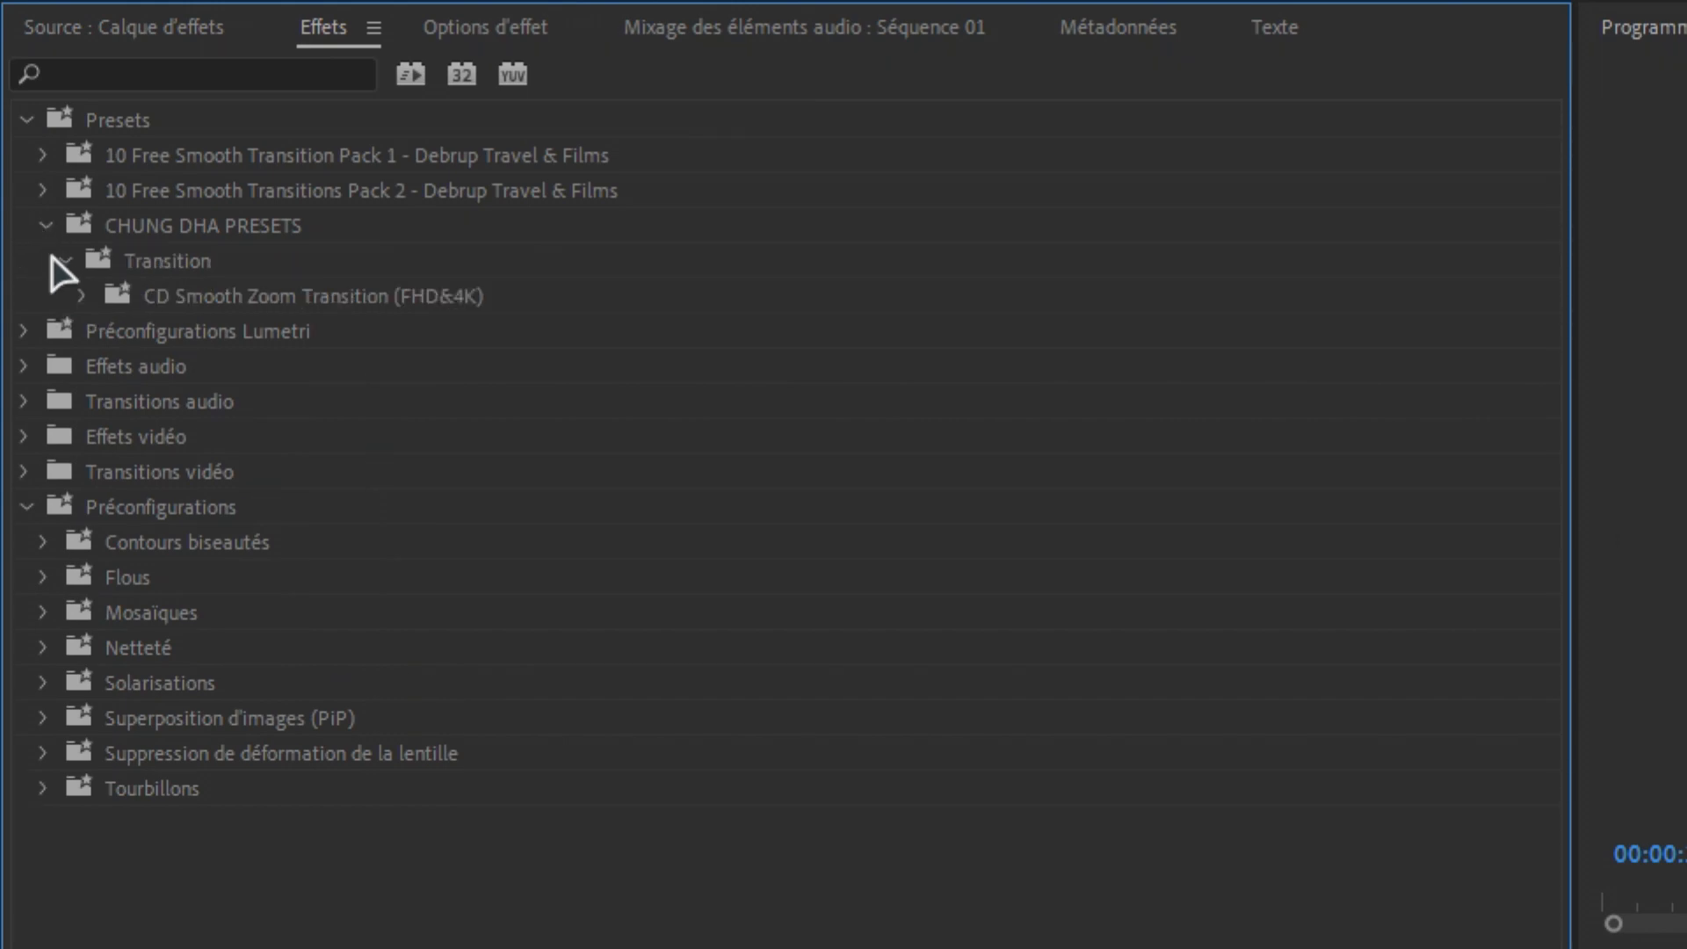
left_click(84, 297)
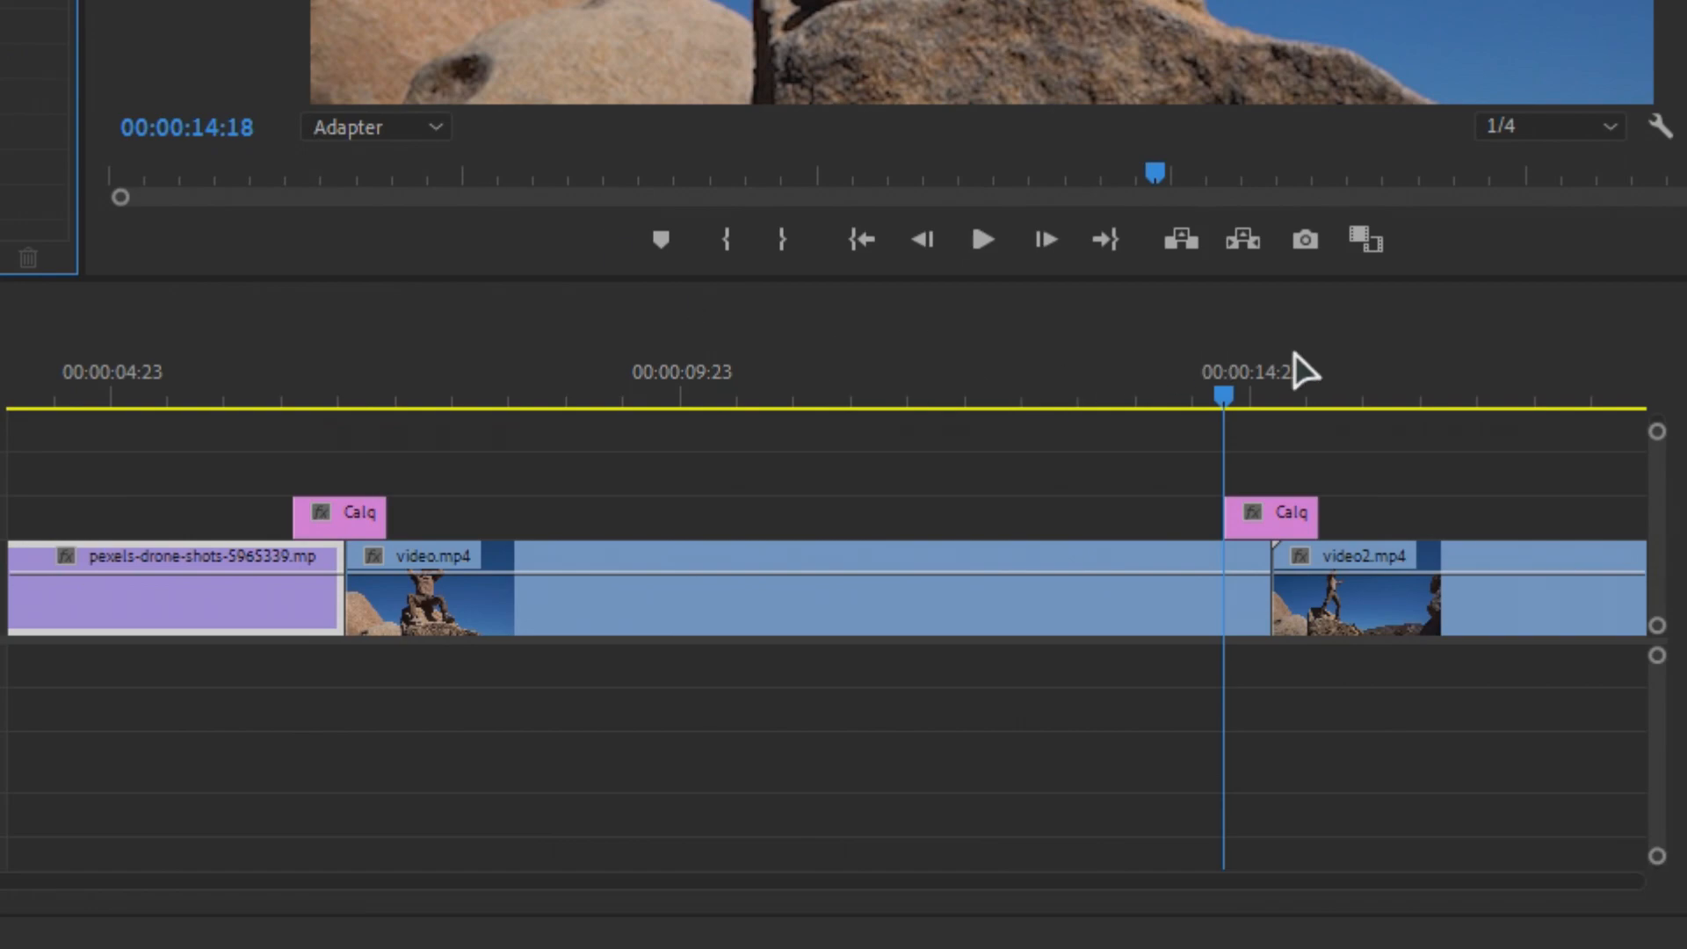
Split the adjustment layer above the video.mp4 and video2.mp4 cut at 00:00:15:04
left_click(1251, 386)
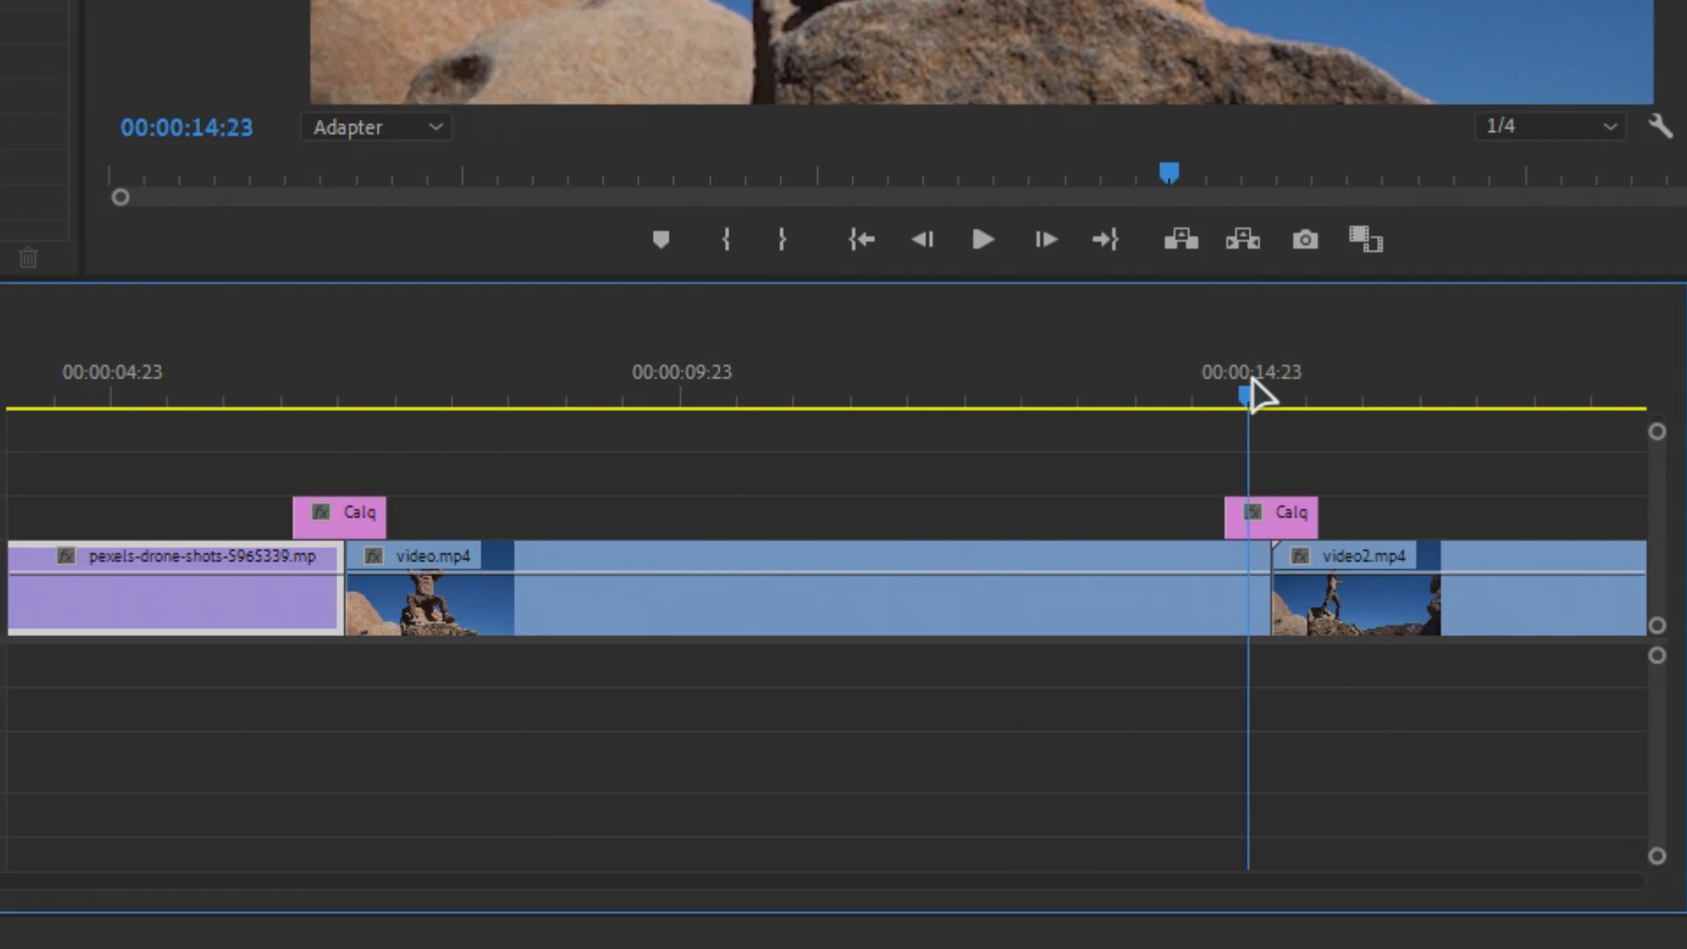
key("Right")
key("Right")
key("Right")
key("Right")
key("Right")
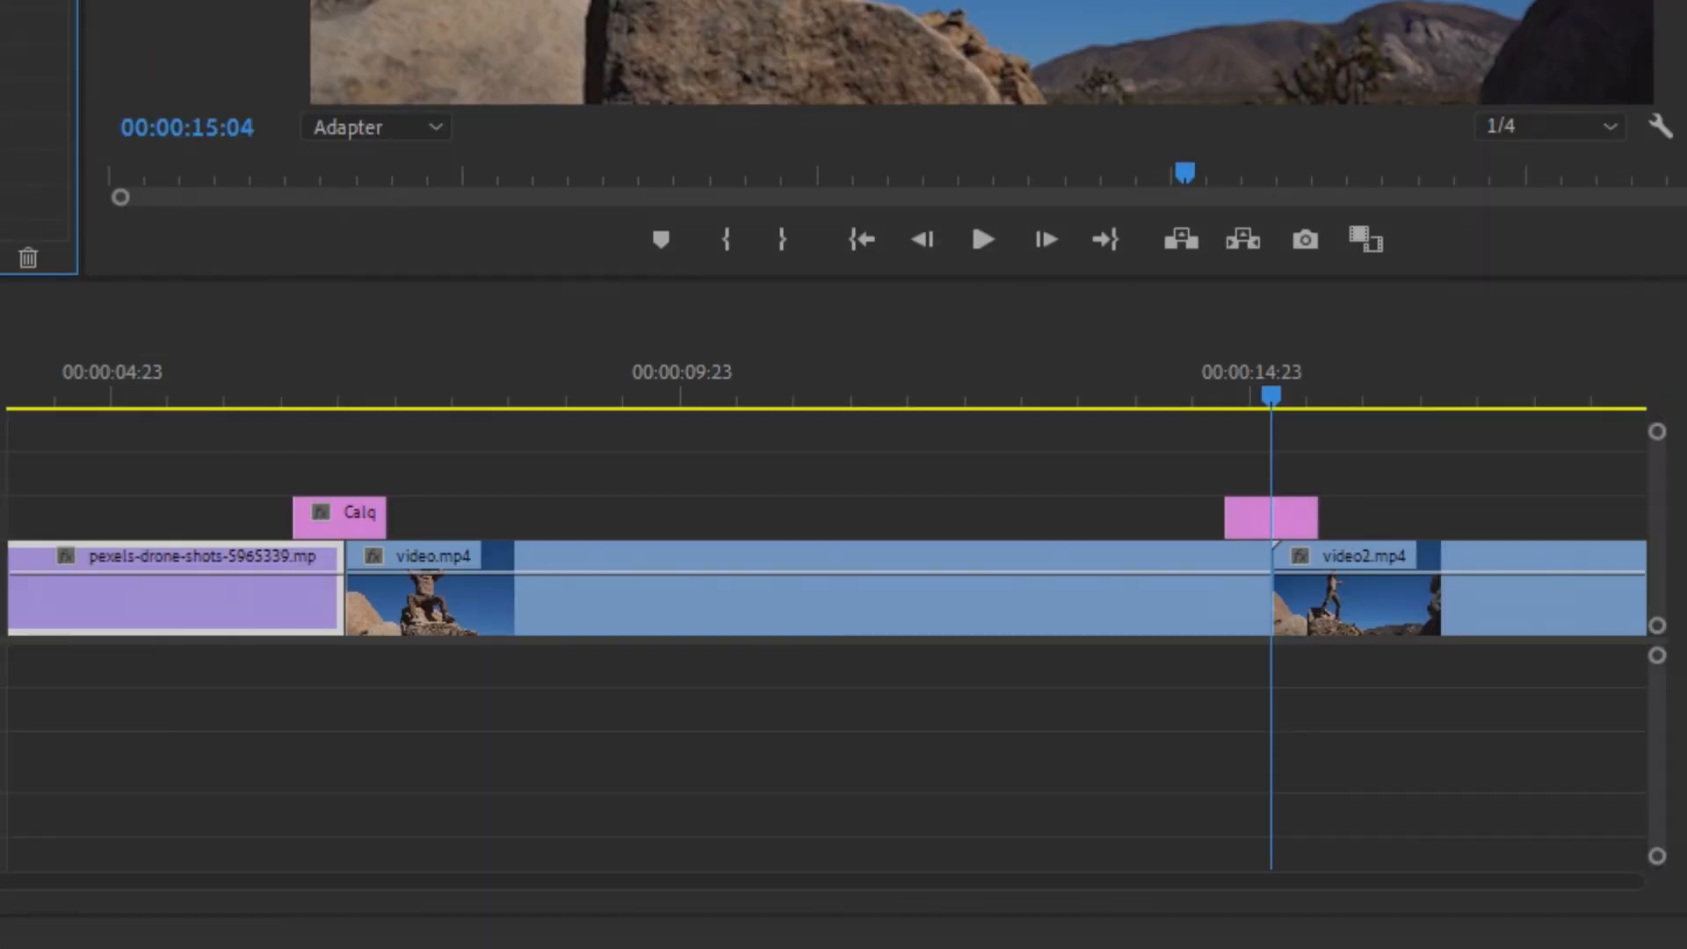
Apply a smooth zoom preset to the split layer's first half and CD ZoomOUT IN to its second half, and scrub through the transition
left_click_drag(1259, 518, 1247, 519)
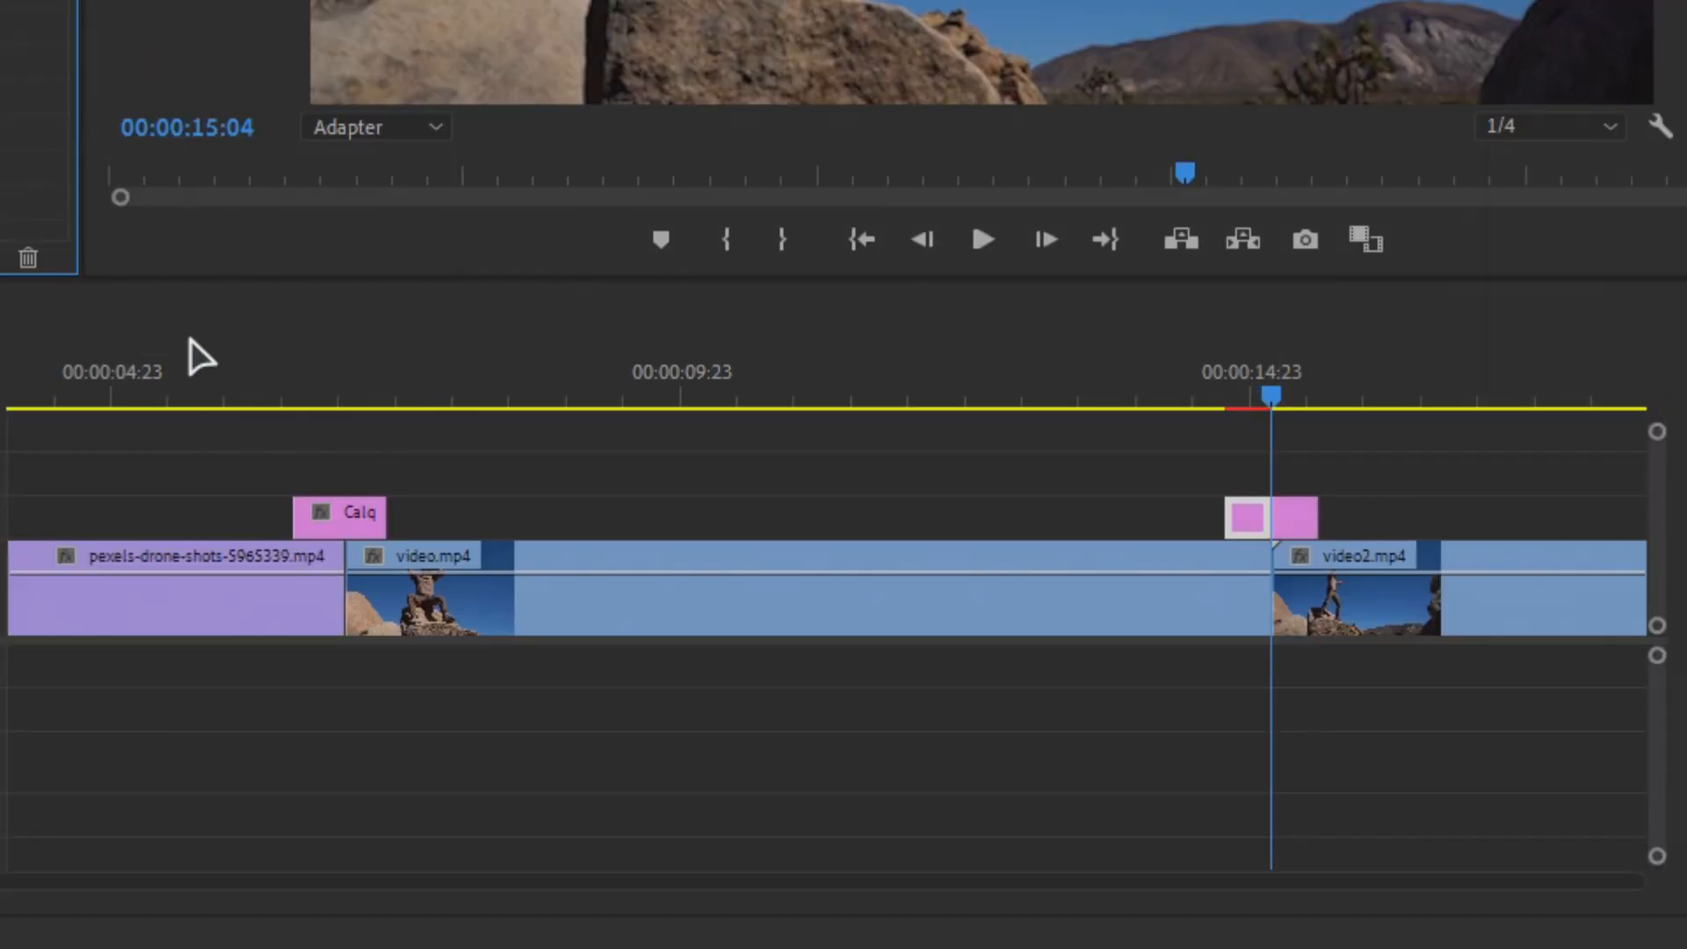
left_click_drag(1144, 414, 1294, 508)
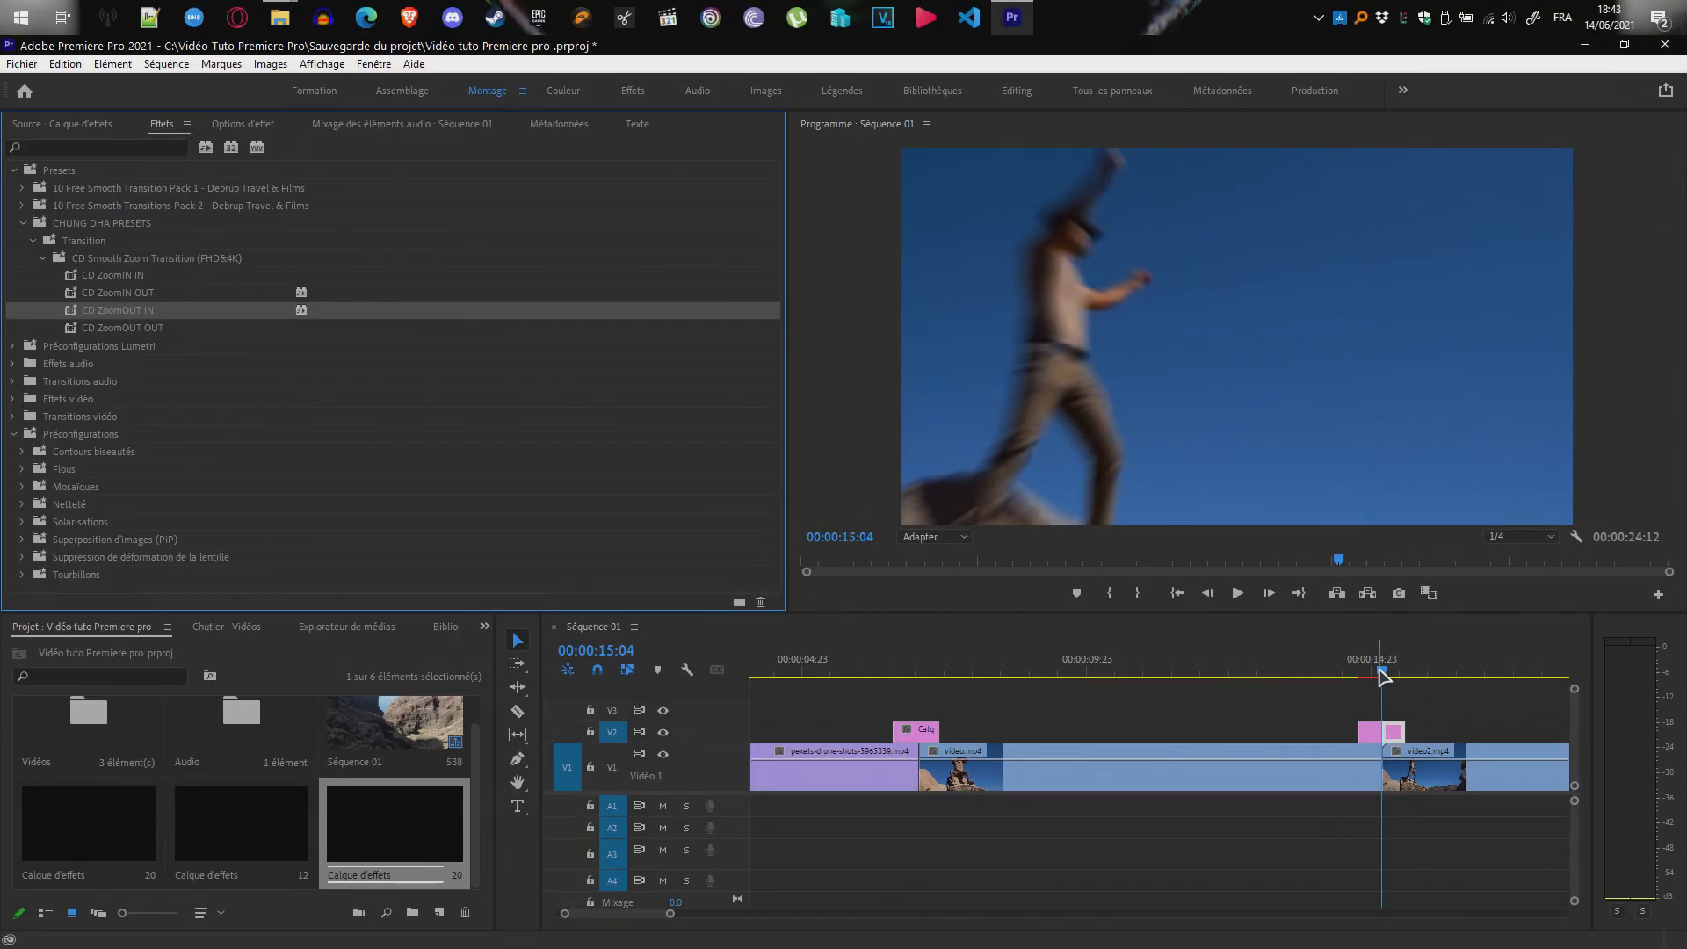
mouse_move(1381, 675)
left_mouse_down()
mouse_move(1341, 677)
mouse_move(1411, 679)
left_mouse_up()
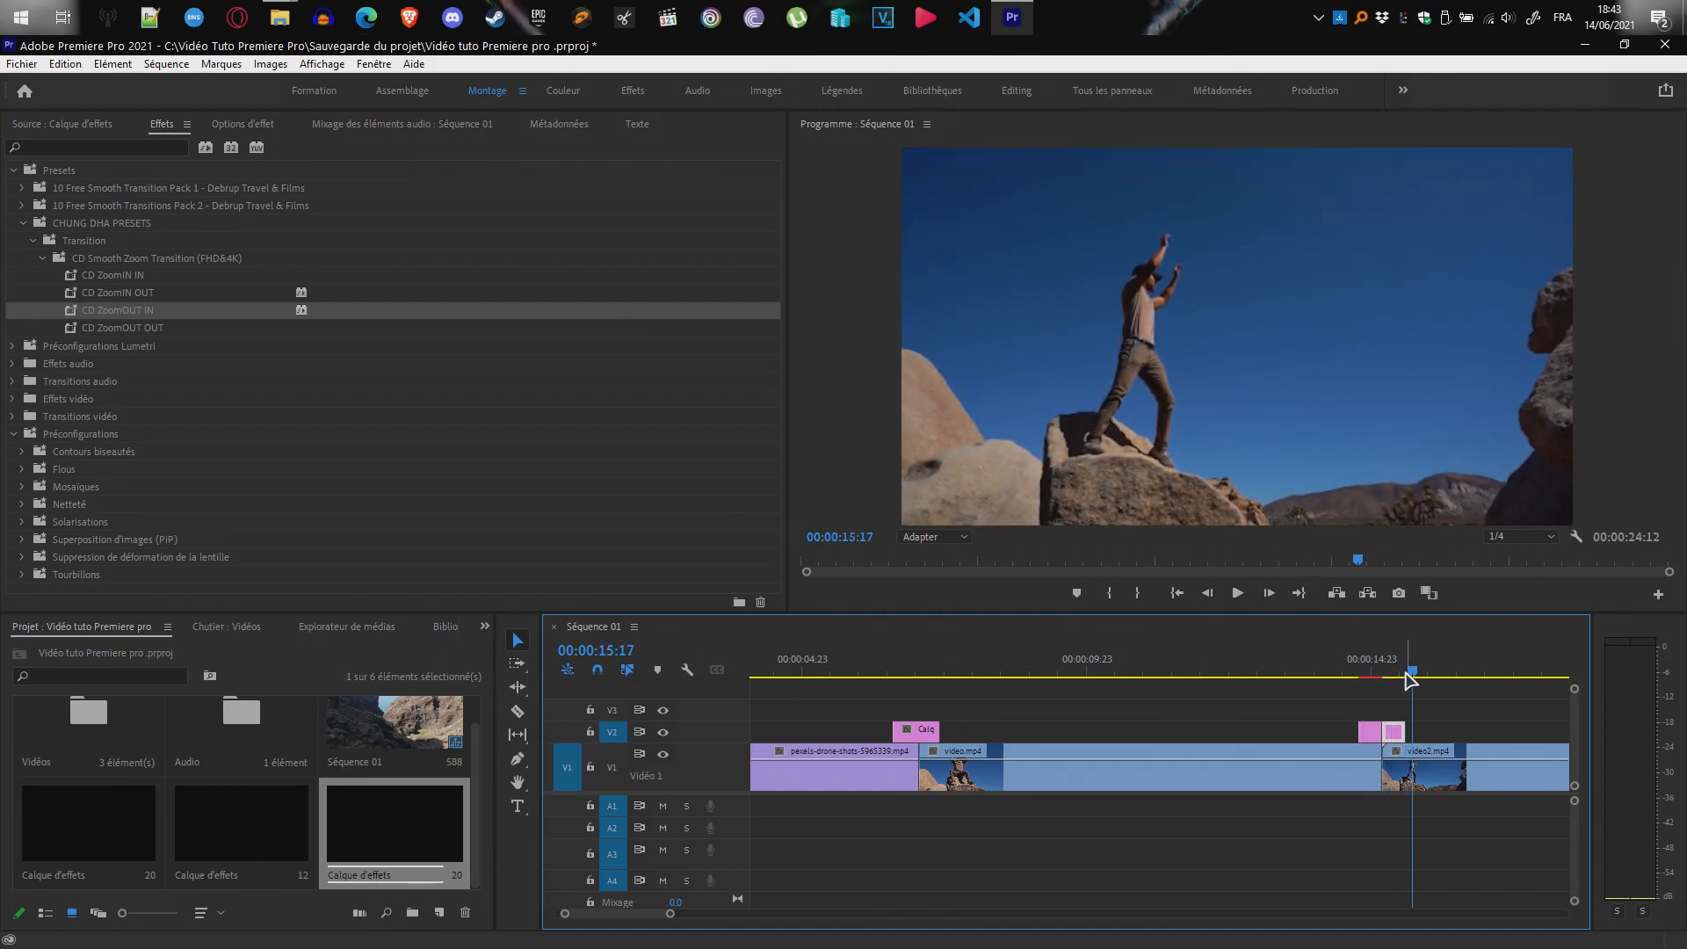
Place the 12-frame adjustment layer on V2 centred over the drone clip's end cut, apply a smooth transition preset to it and preview it
left_click(877, 672)
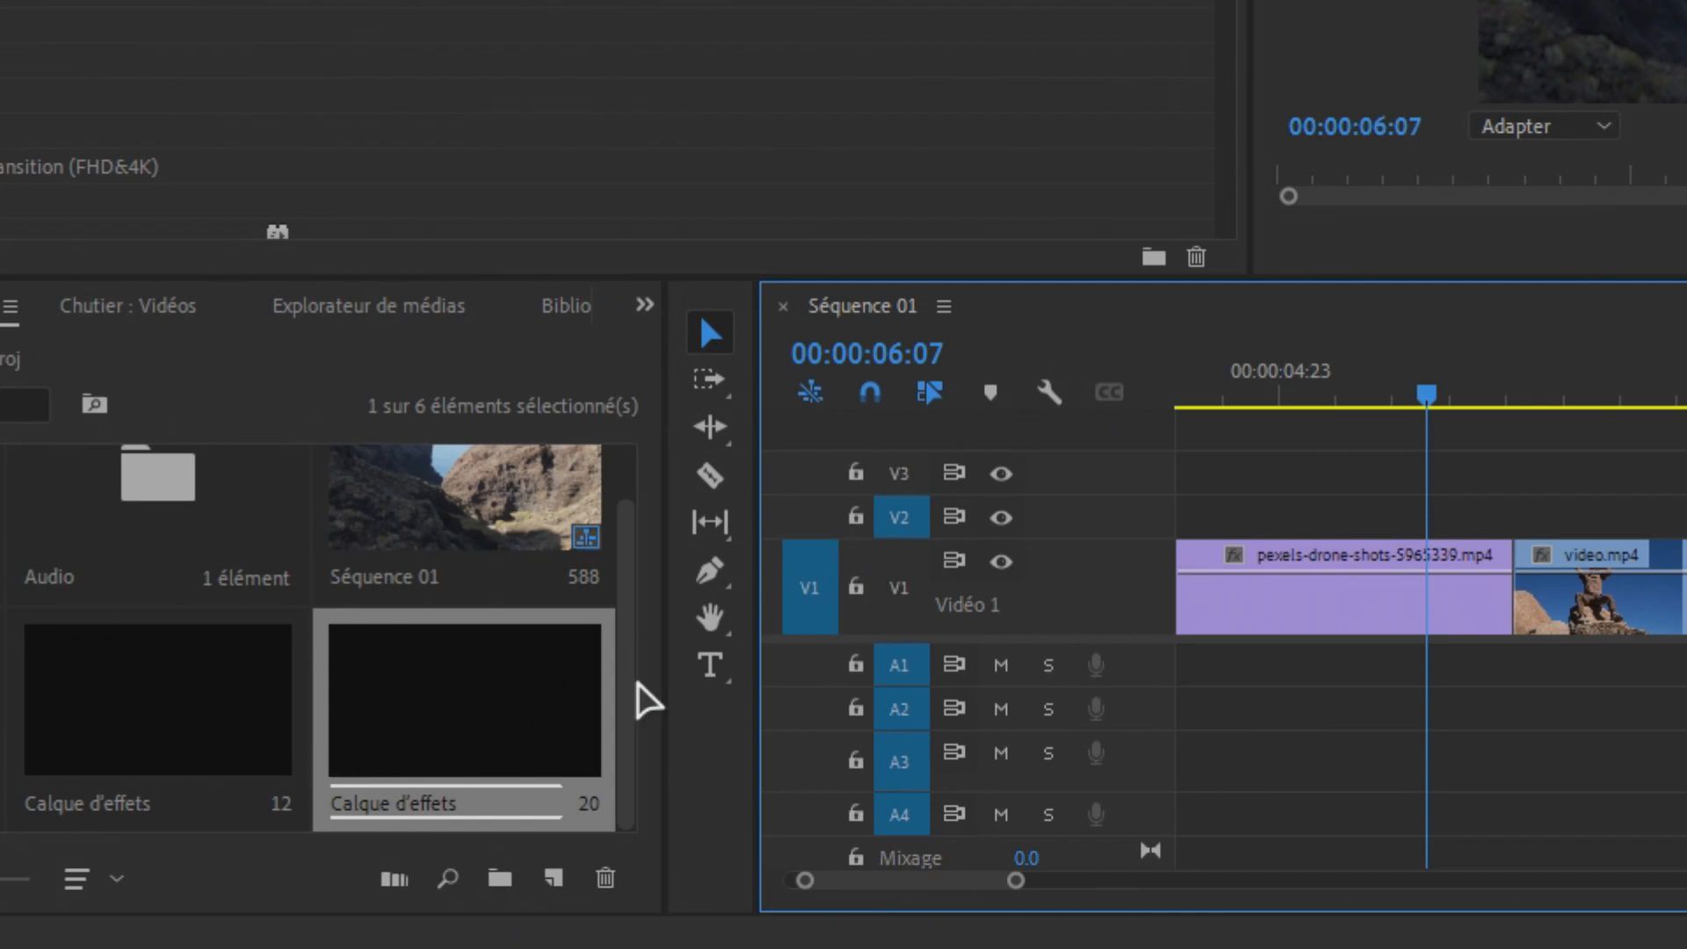
left_click_drag(132, 815, 1512, 519)
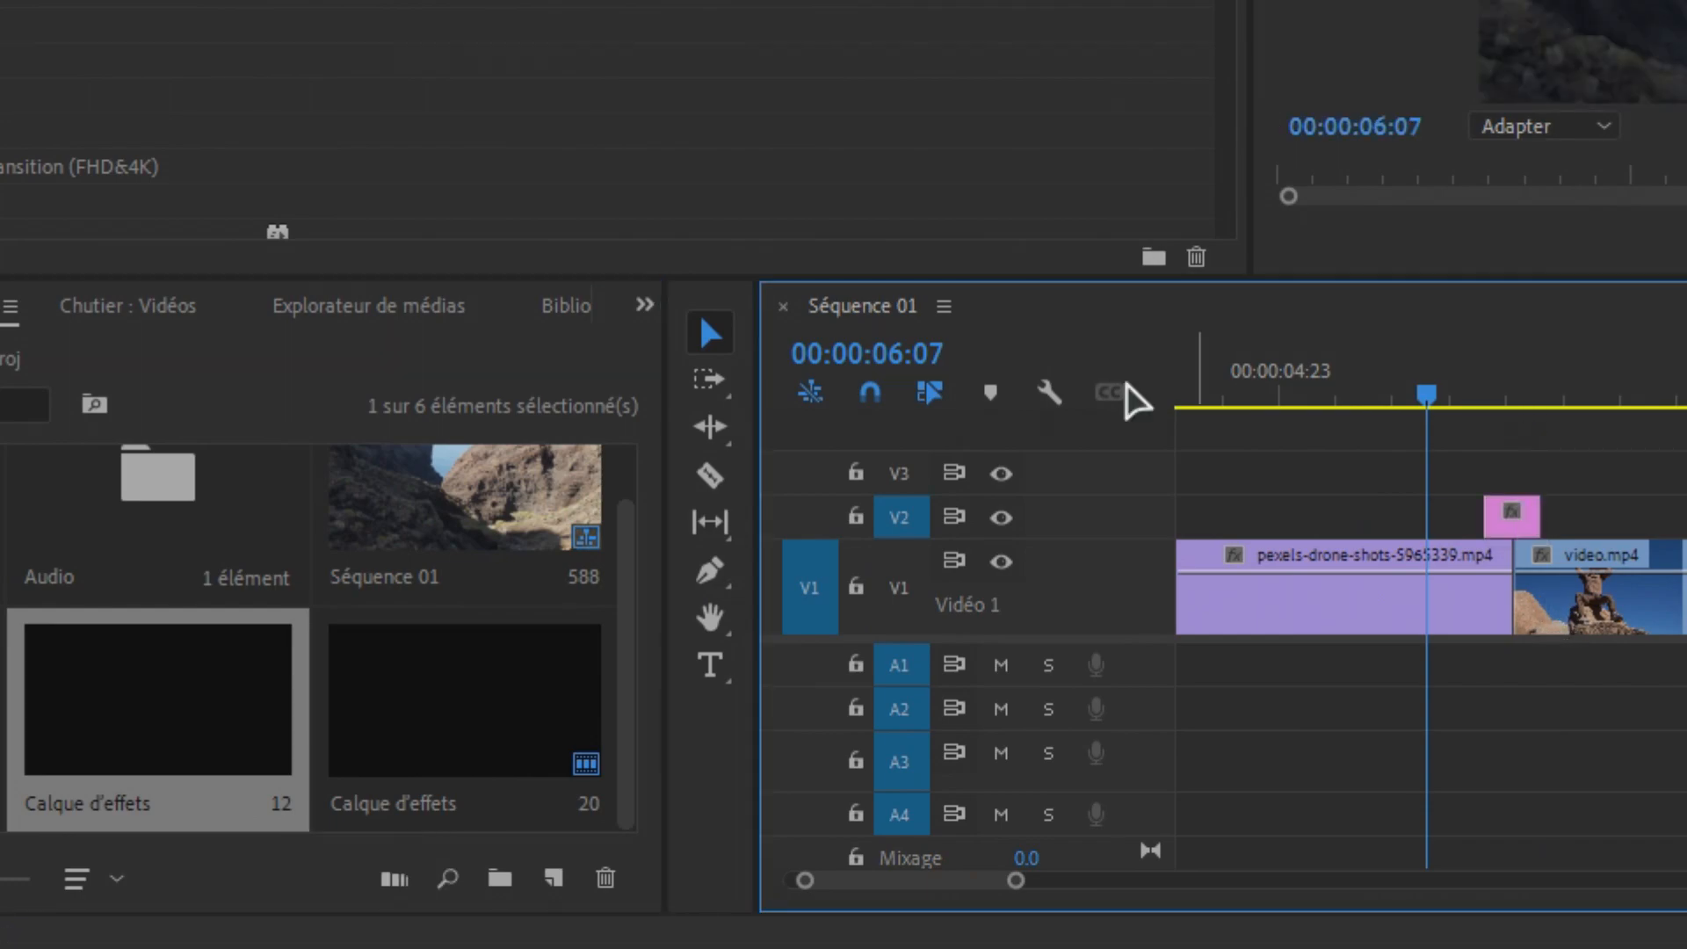
left_click_drag(188, 539, 778, 519)
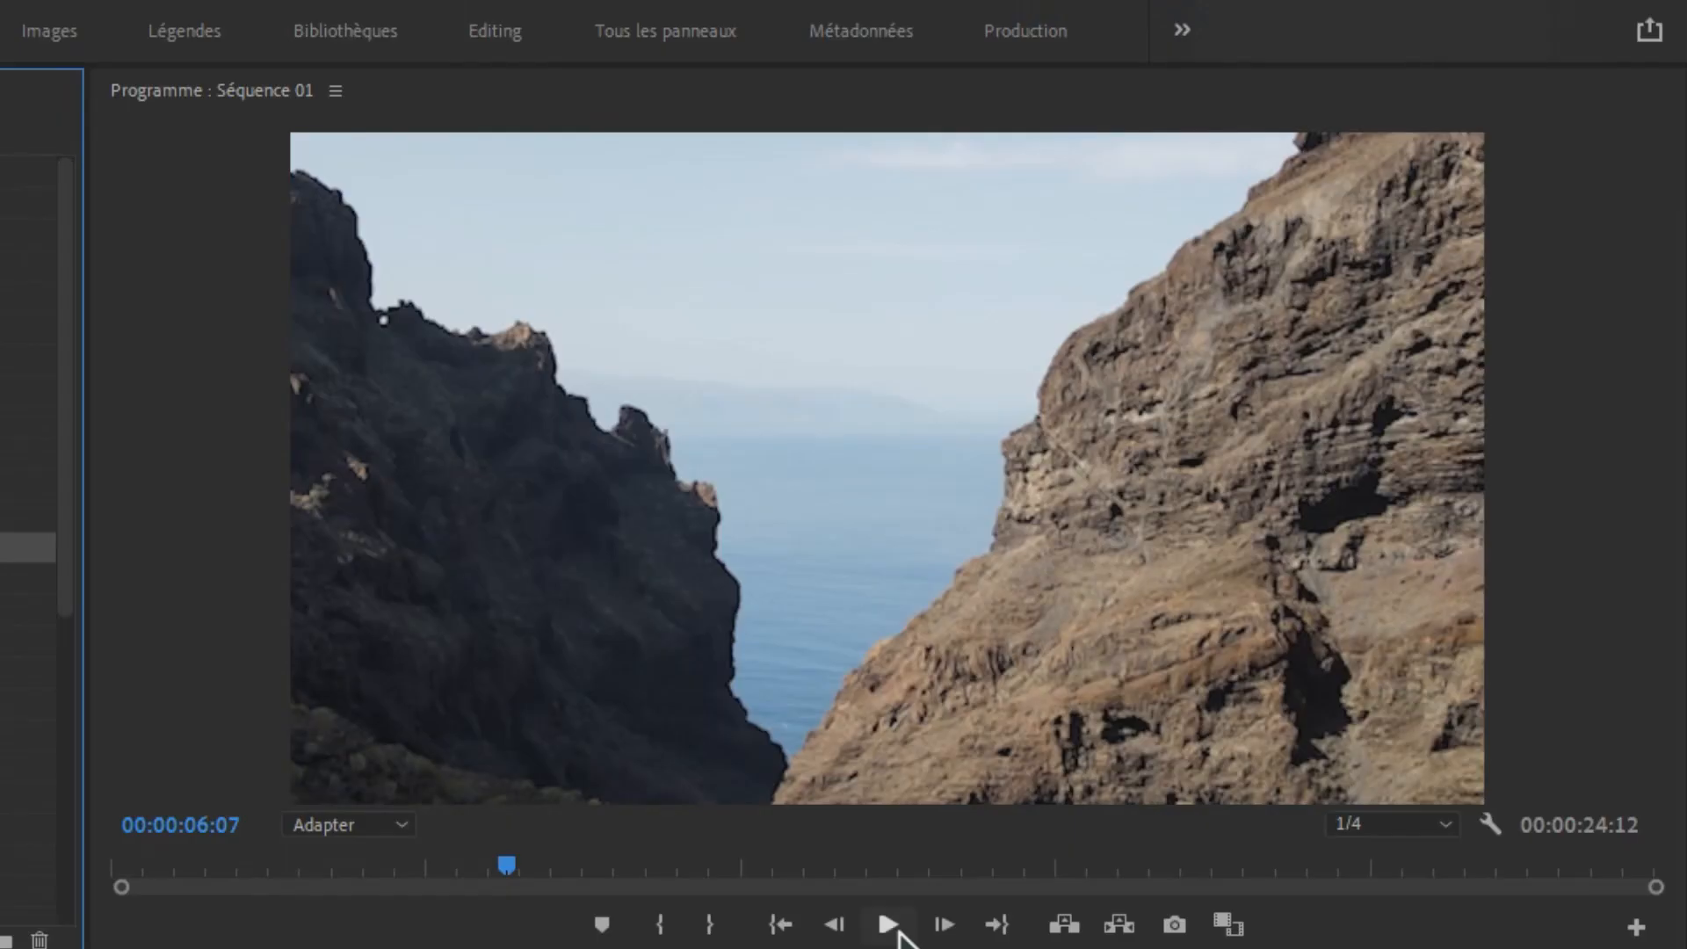
left_click(898, 934)
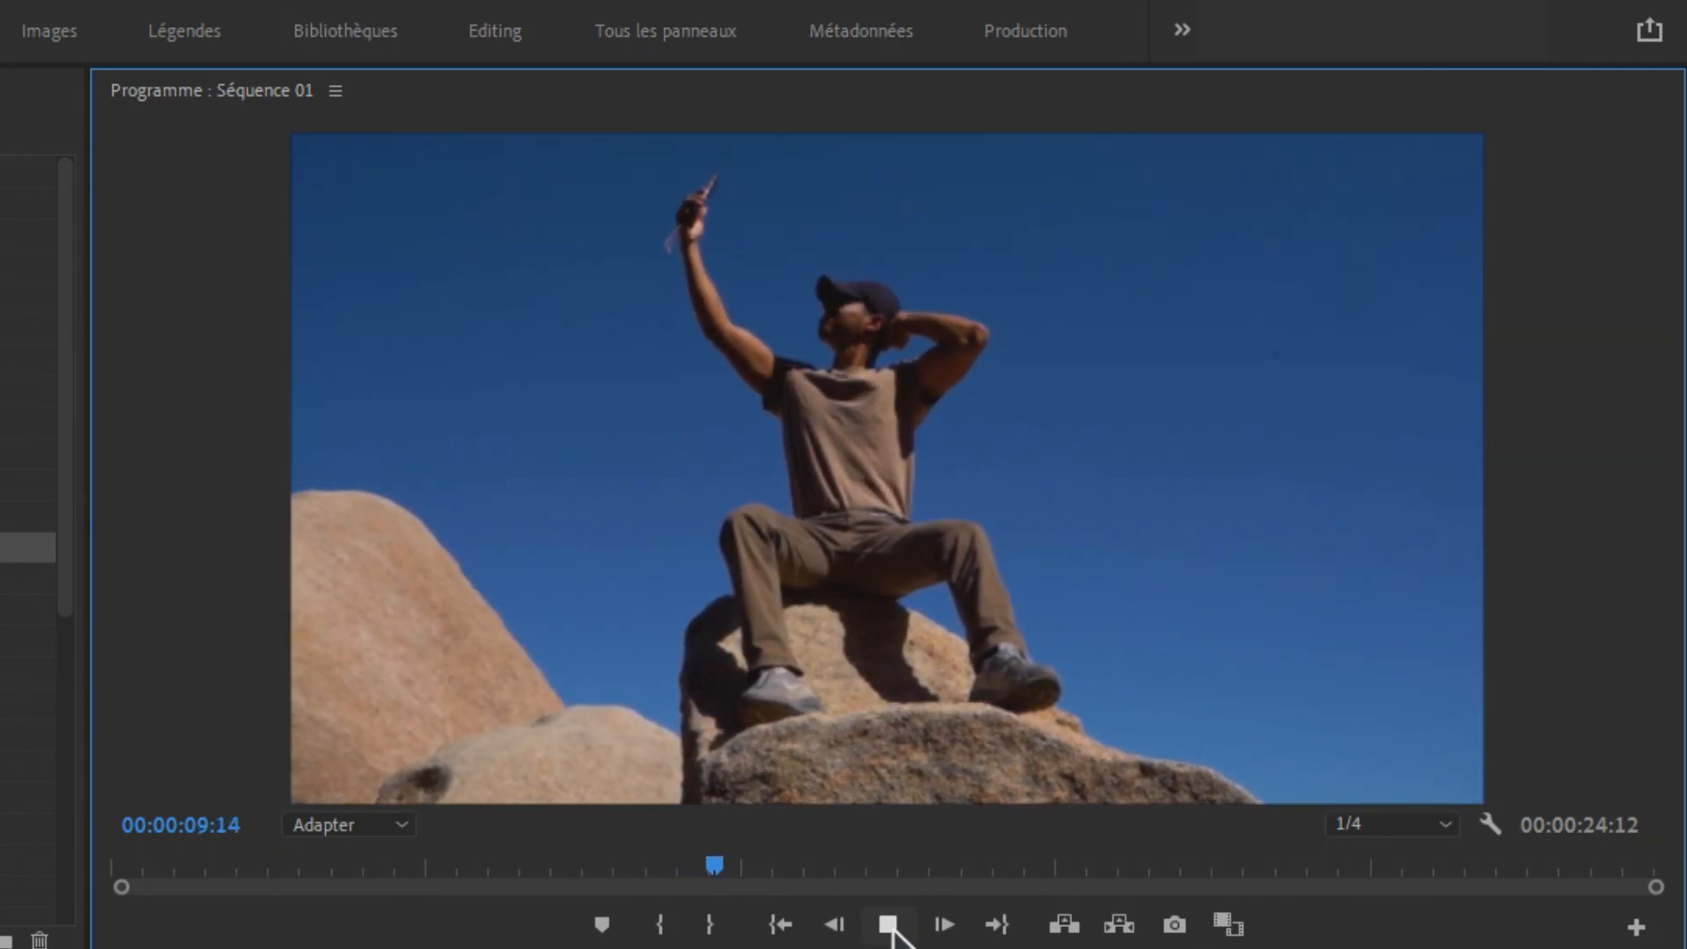
left_click(890, 930)
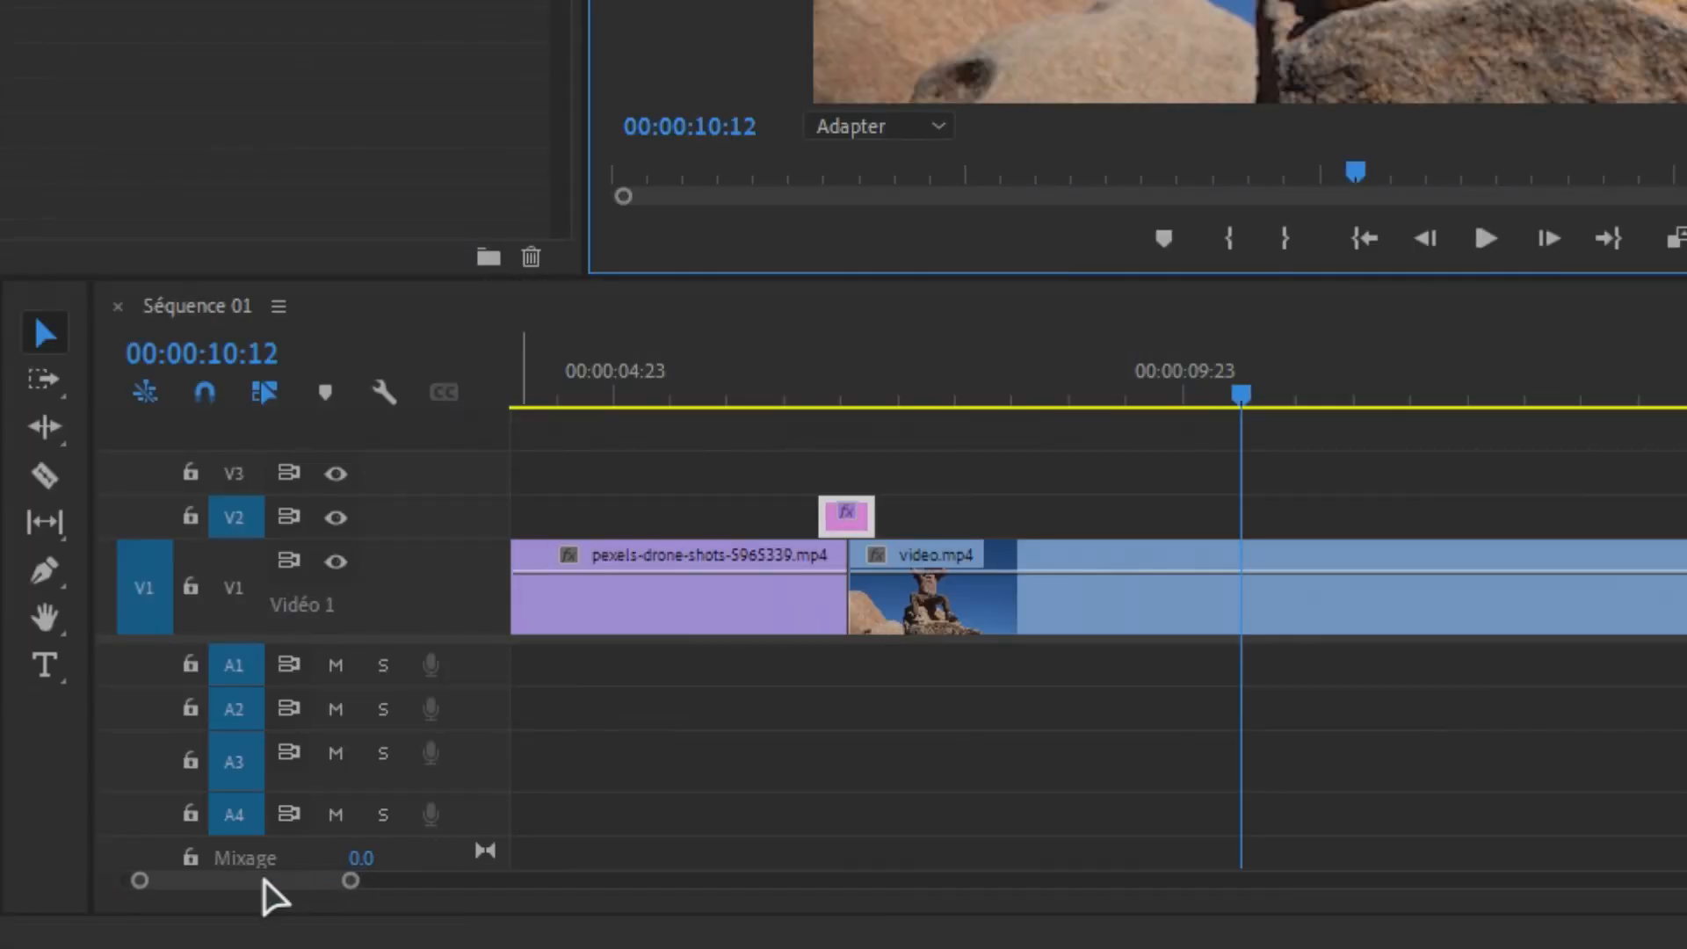
Fade out video2.mp4 with Pen tool opacity keyframes near and at its end, lowering the last one to 0
left_click_drag(262, 881, 295, 836)
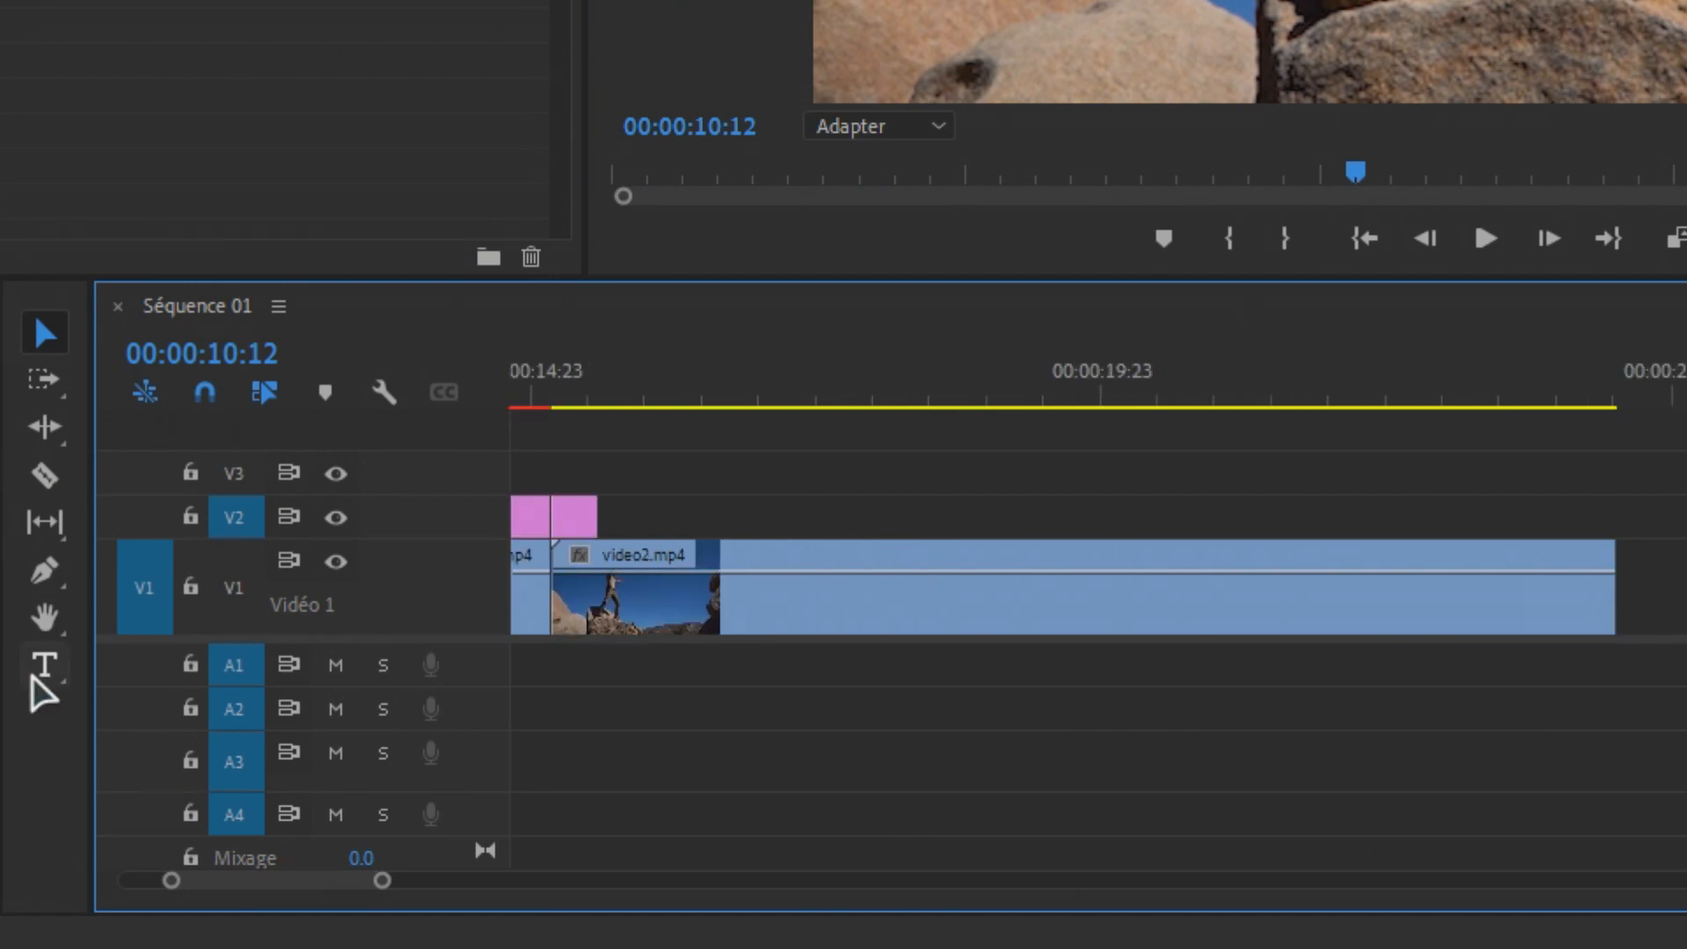
left_click(48, 571)
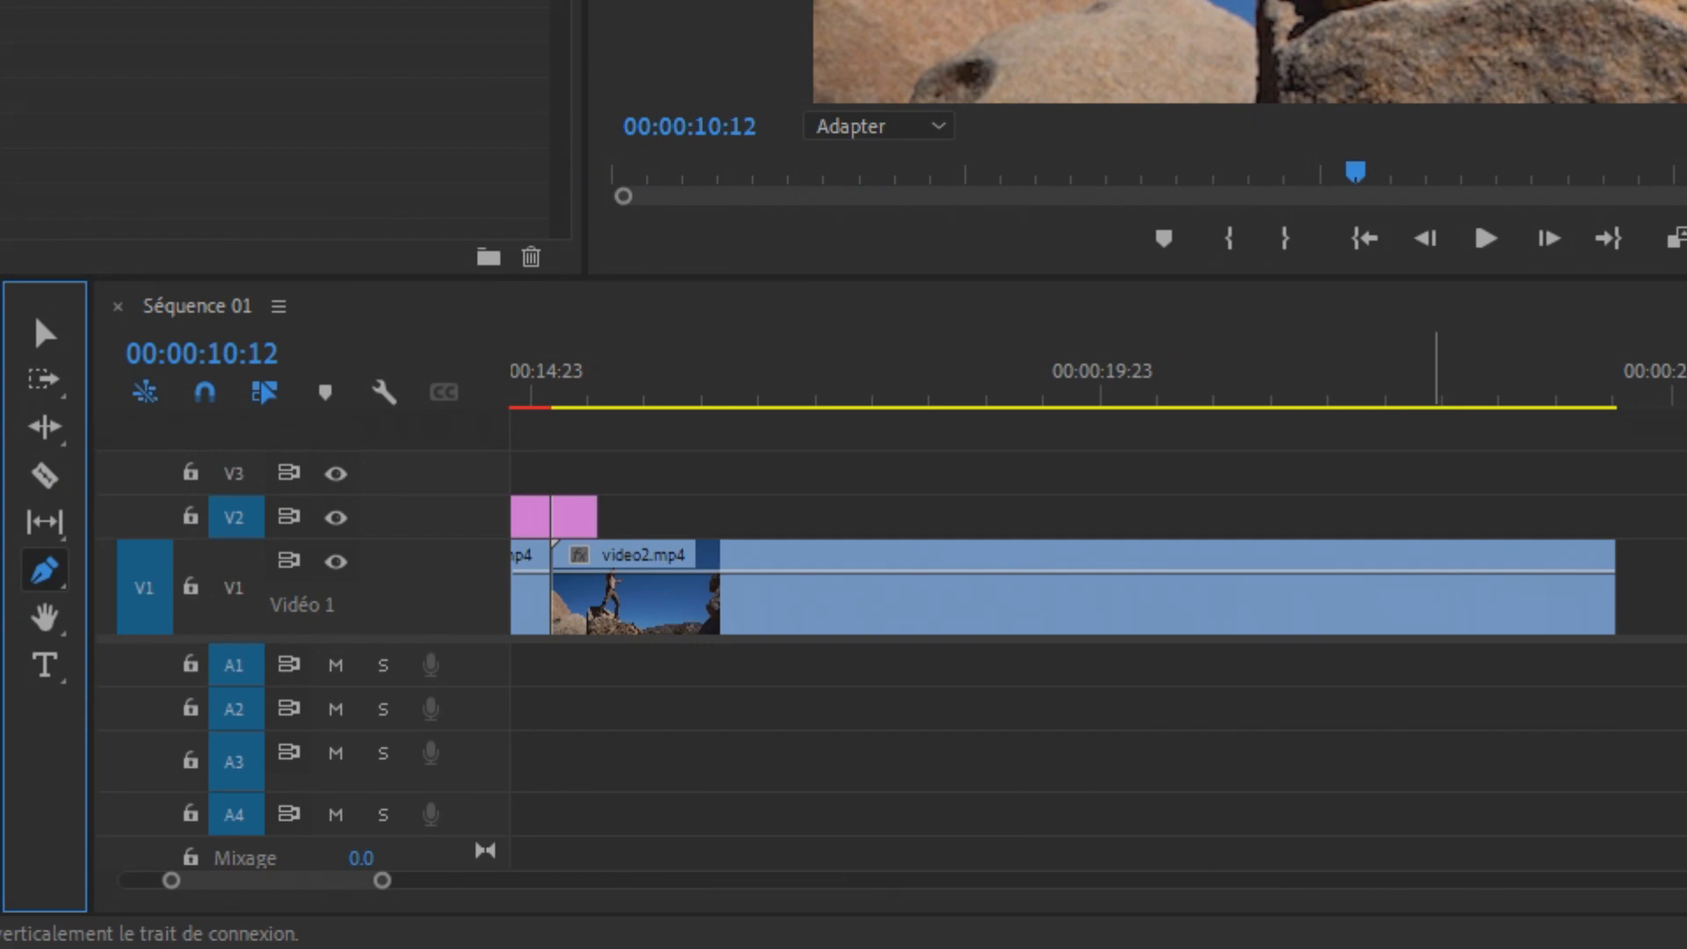
left_click(1431, 570)
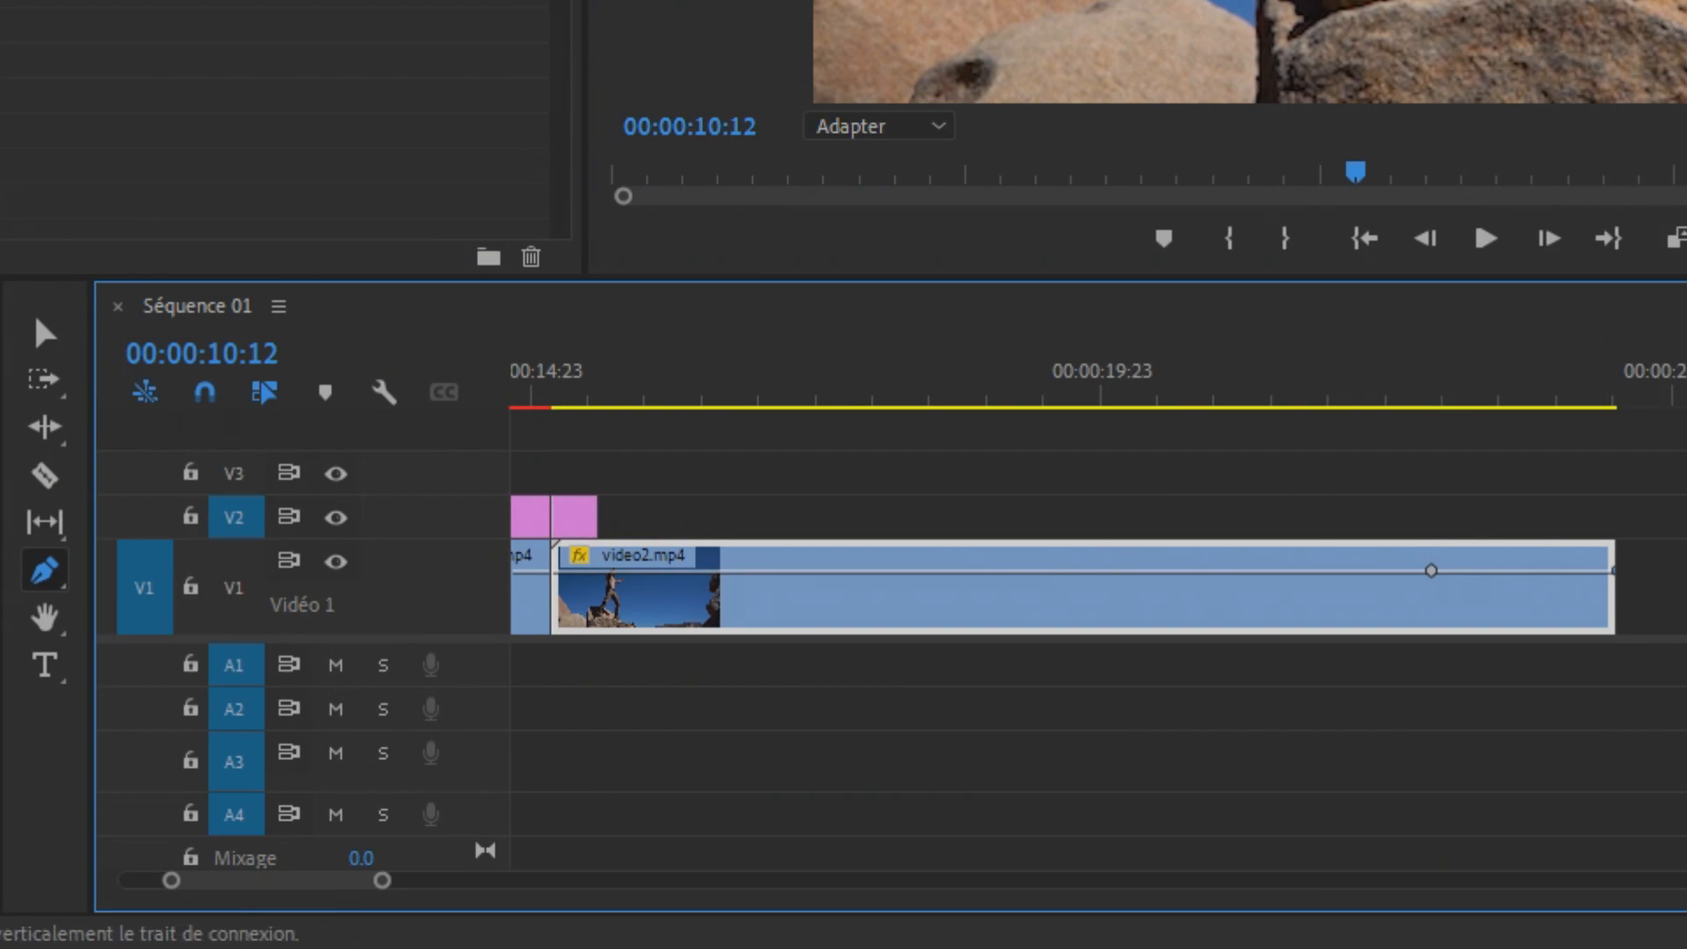
left_click_drag(1613, 571, 1613, 622)
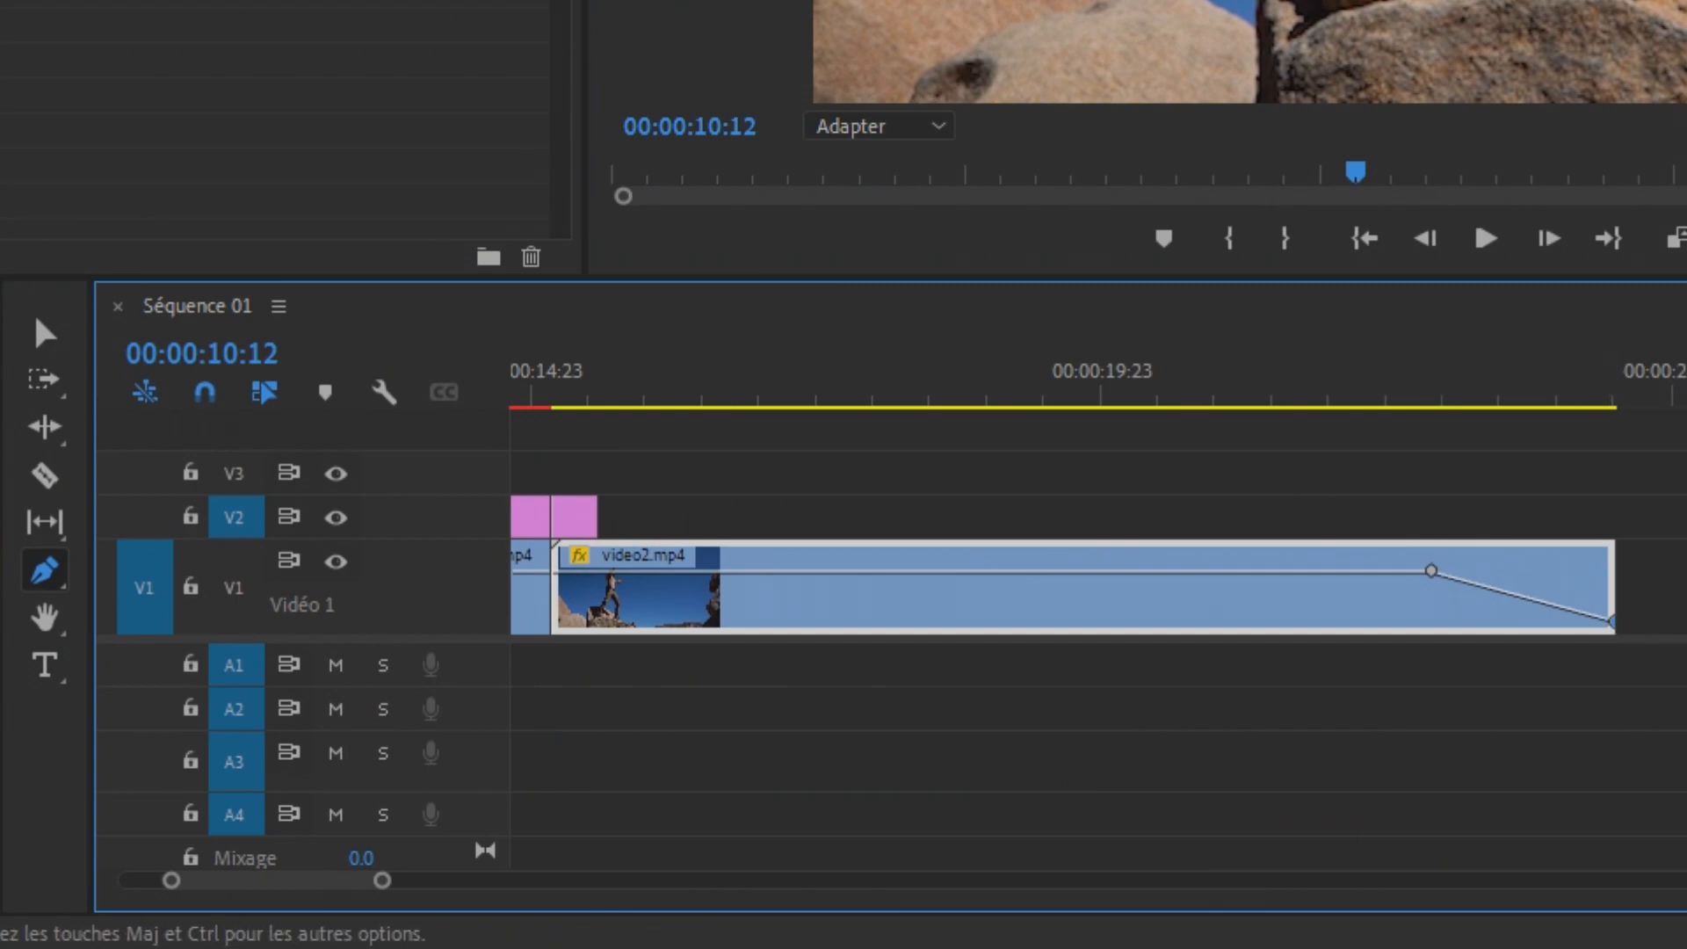
Preview the fade-out on video2.mp4, keep its end keyframe at 0 and move the fade's first keyframe slightly earlier
left_click(1266, 382)
left_click(1485, 238)
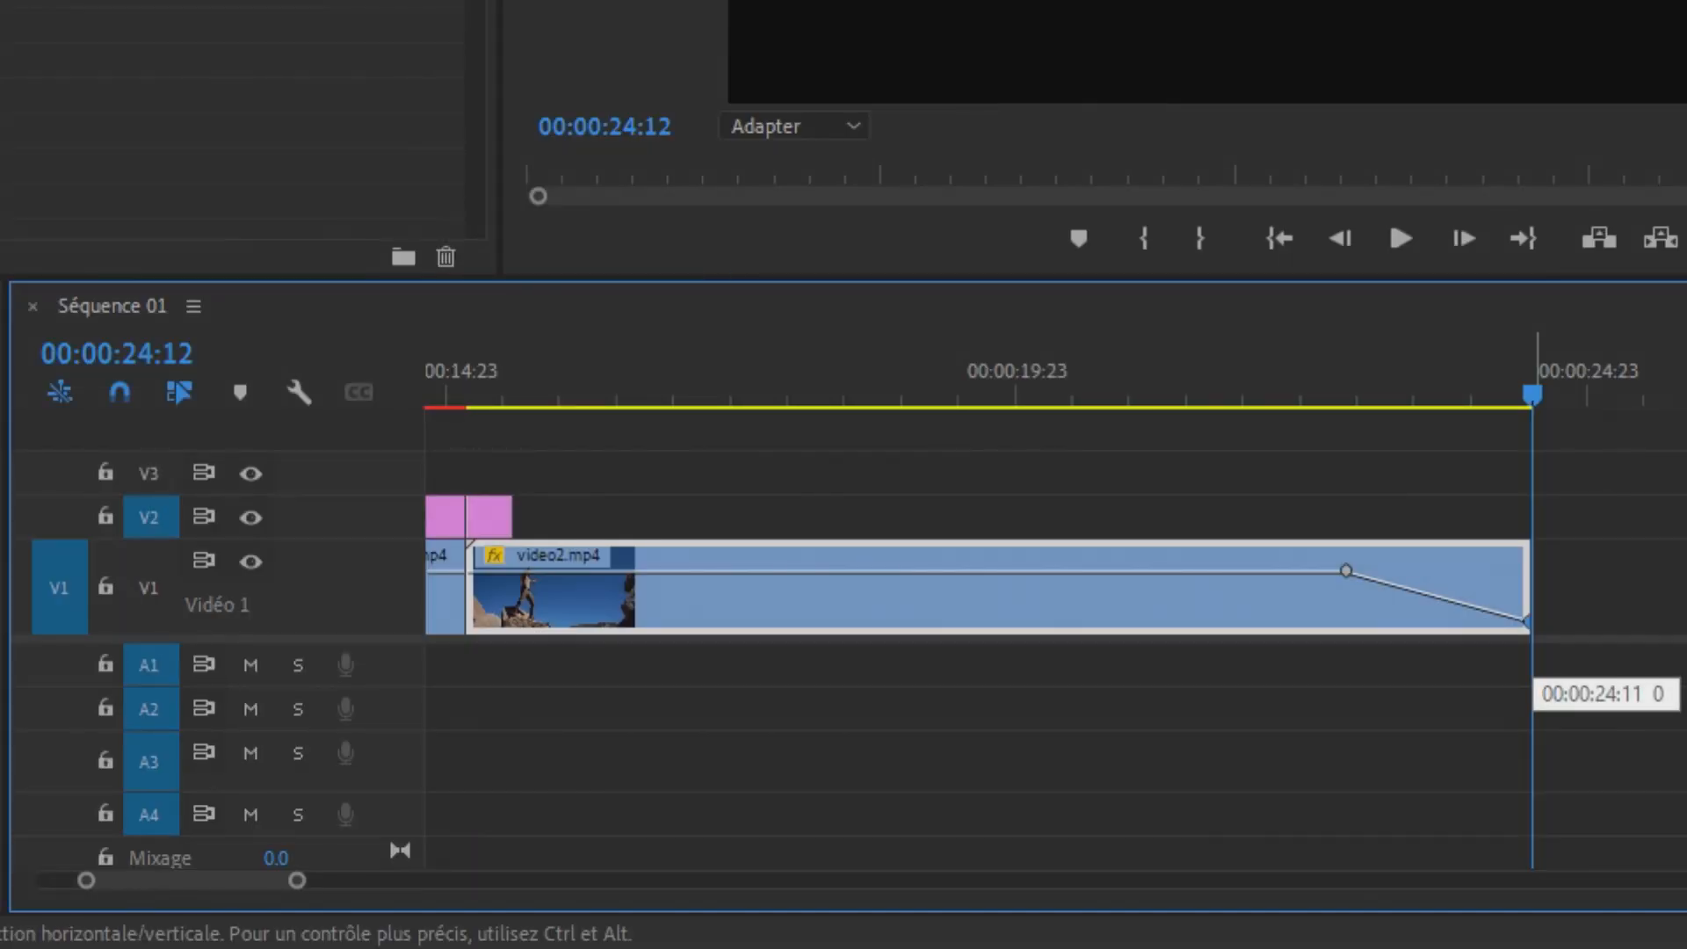
left_click_drag(1537, 658, 1531, 621)
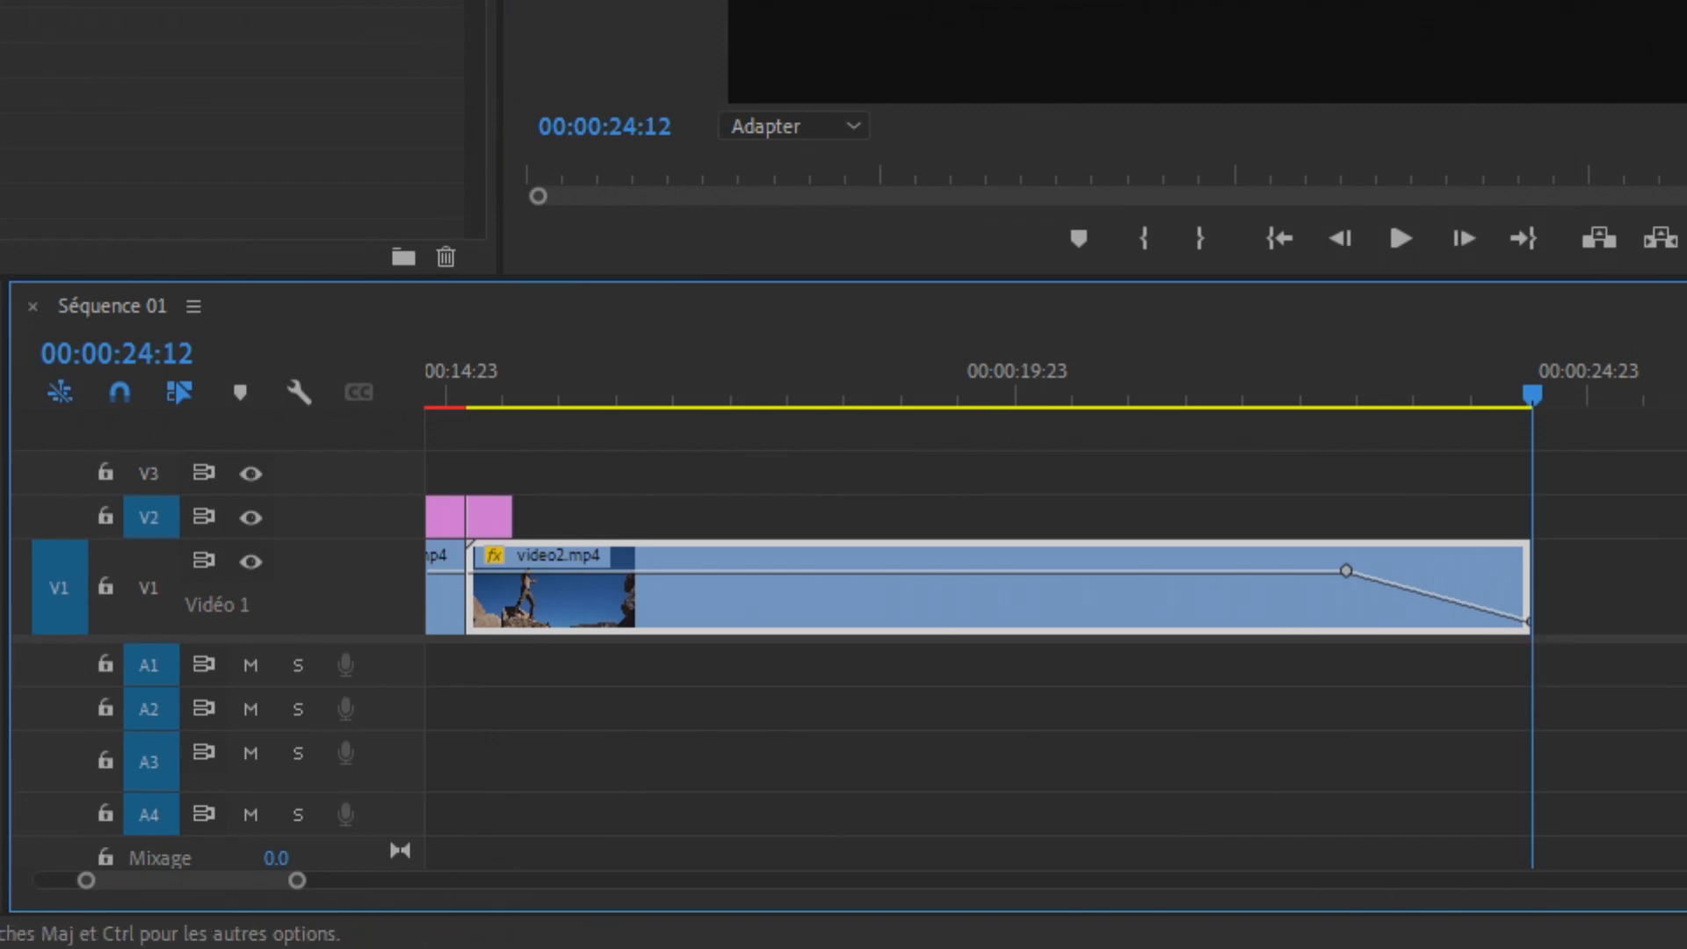
left_click_drag(1346, 570, 1295, 570)
Fade in the drone clip with opacity keyframes at 0 on 00:00:01:00 and full about half a second further, and play it back
left_click_drag(256, 879, 211, 883)
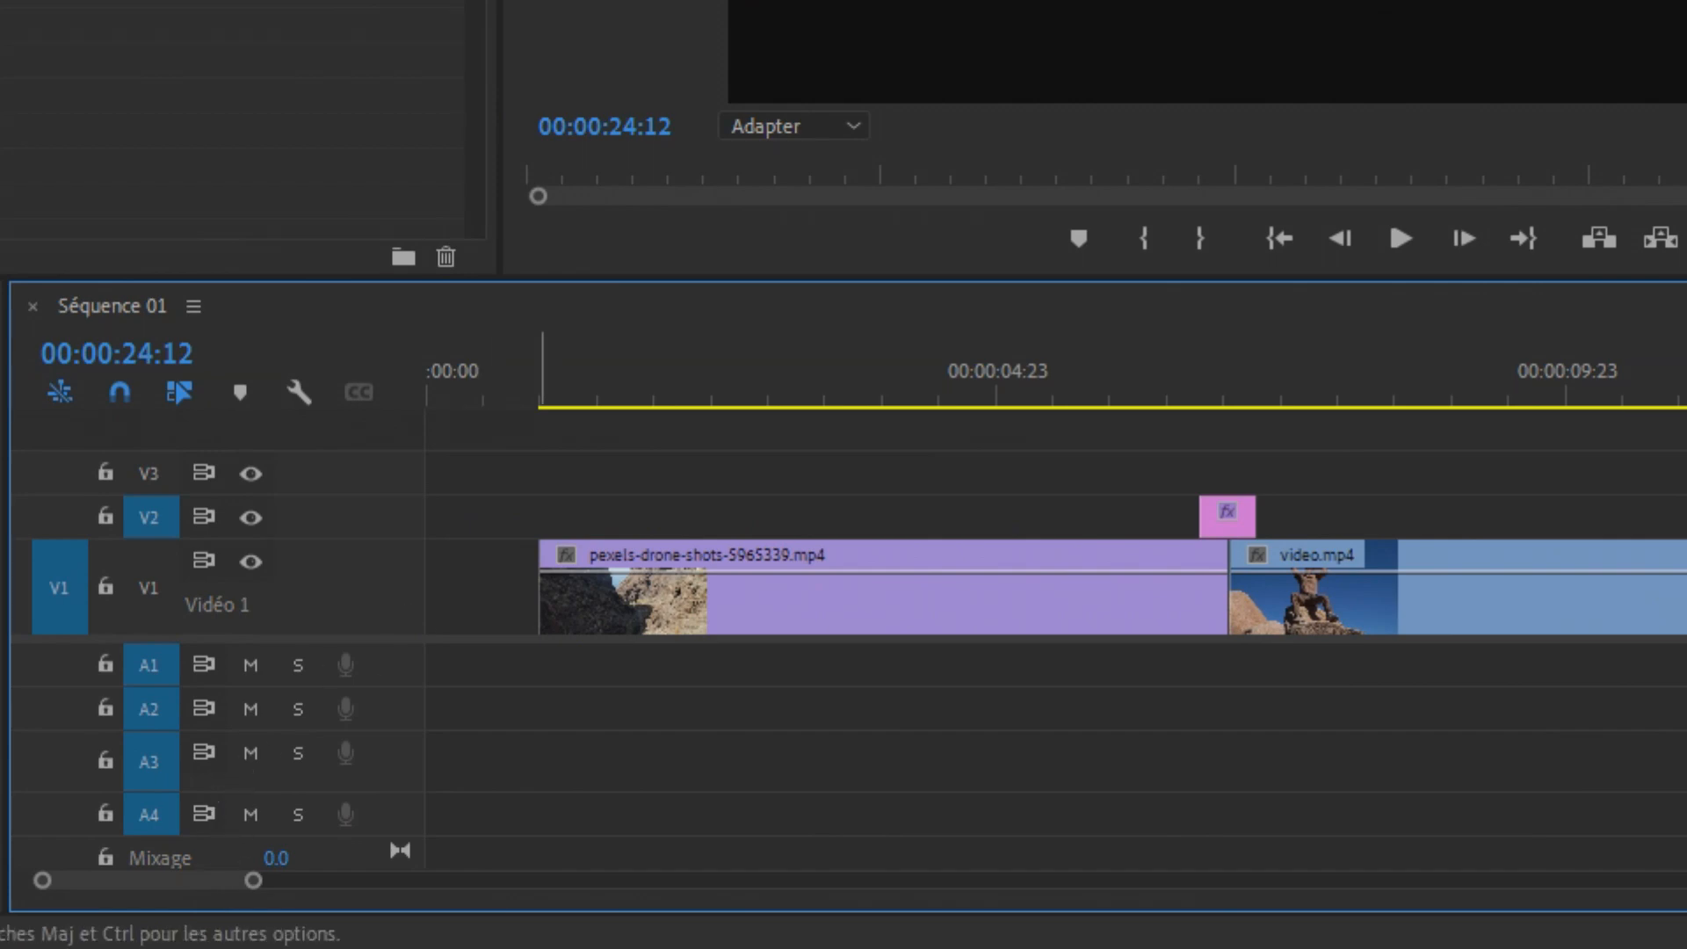
left_click(544, 570)
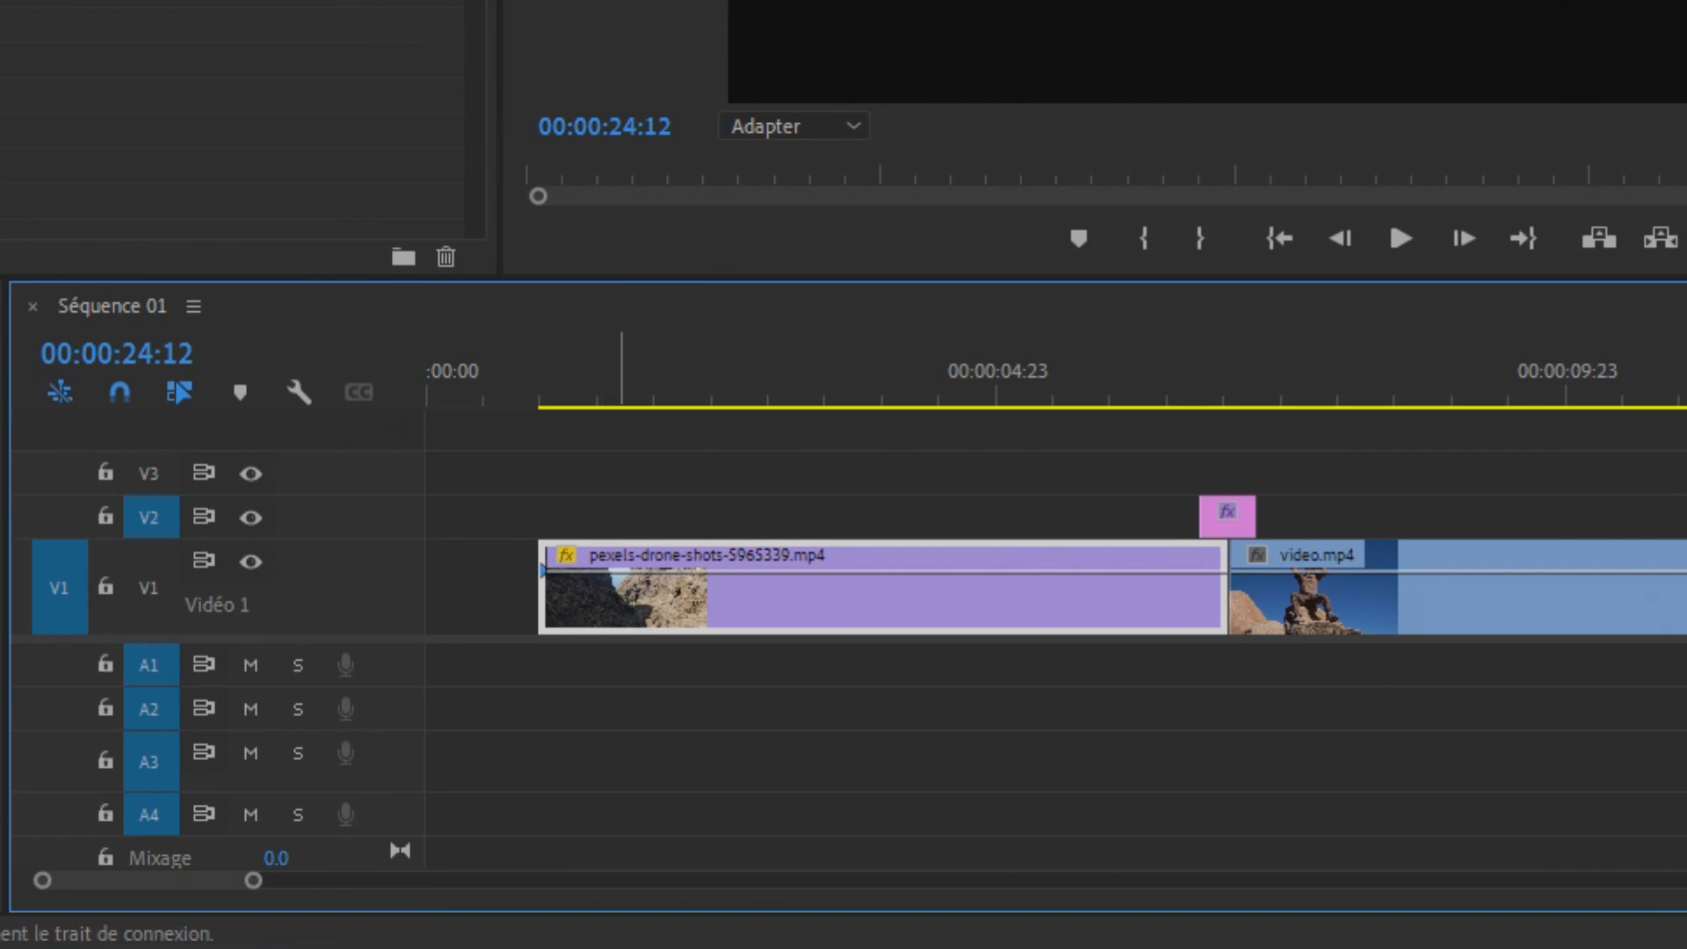
left_click(596, 570, "ctrl")
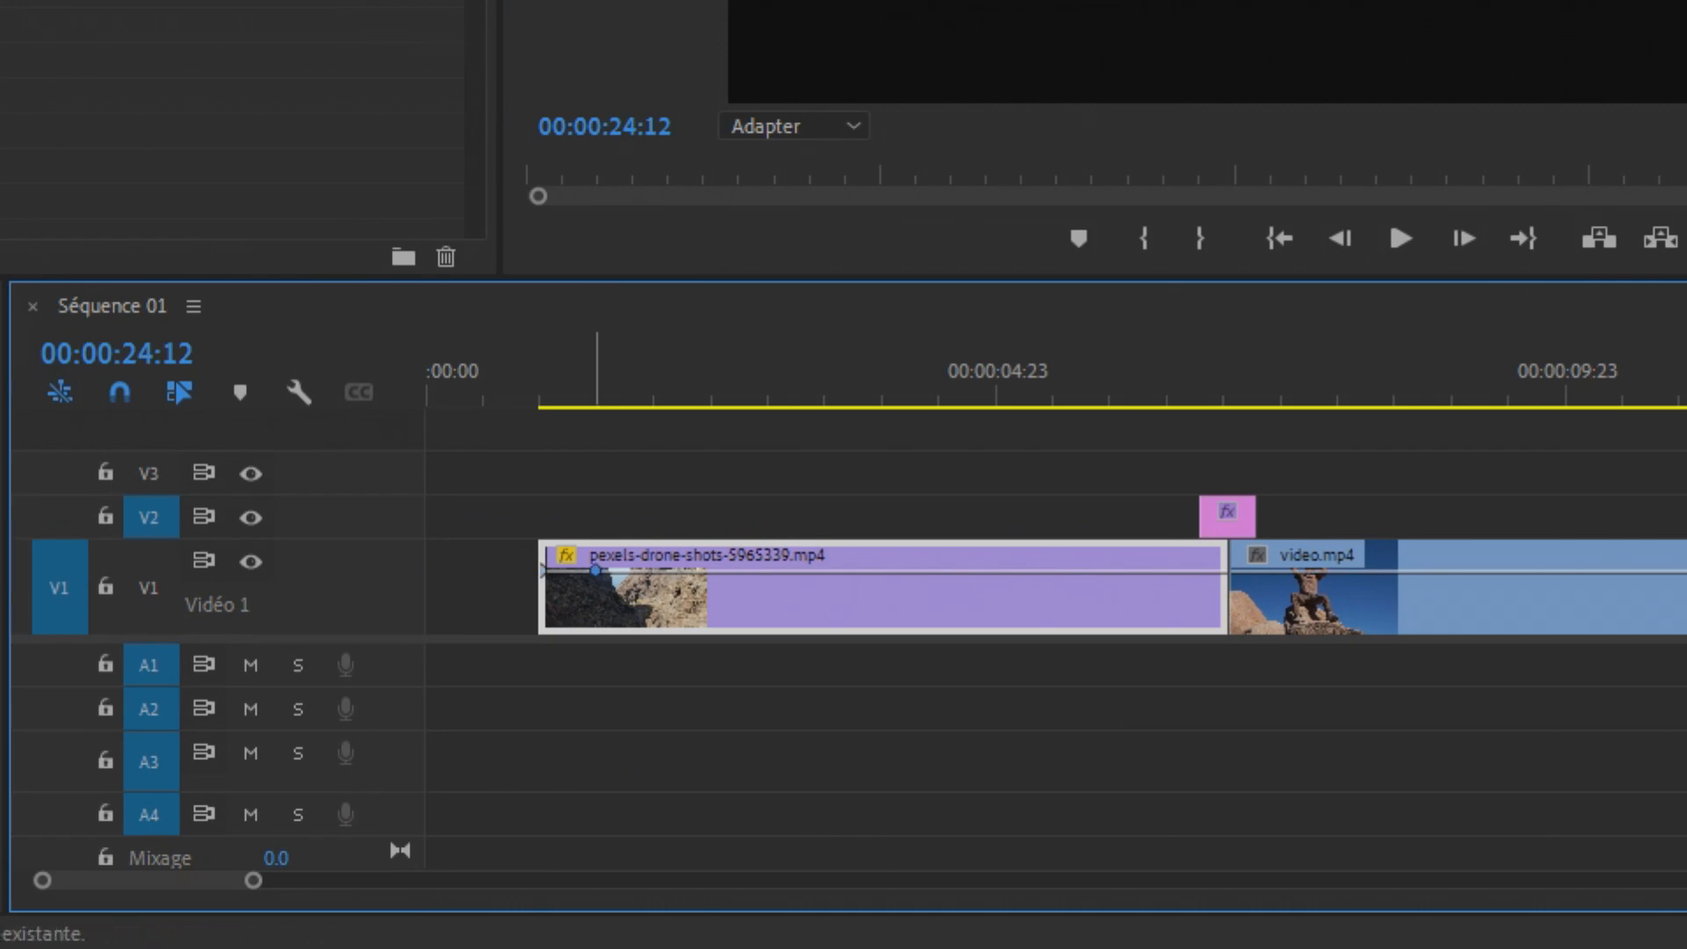
left_click_drag(543, 570, 543, 650)
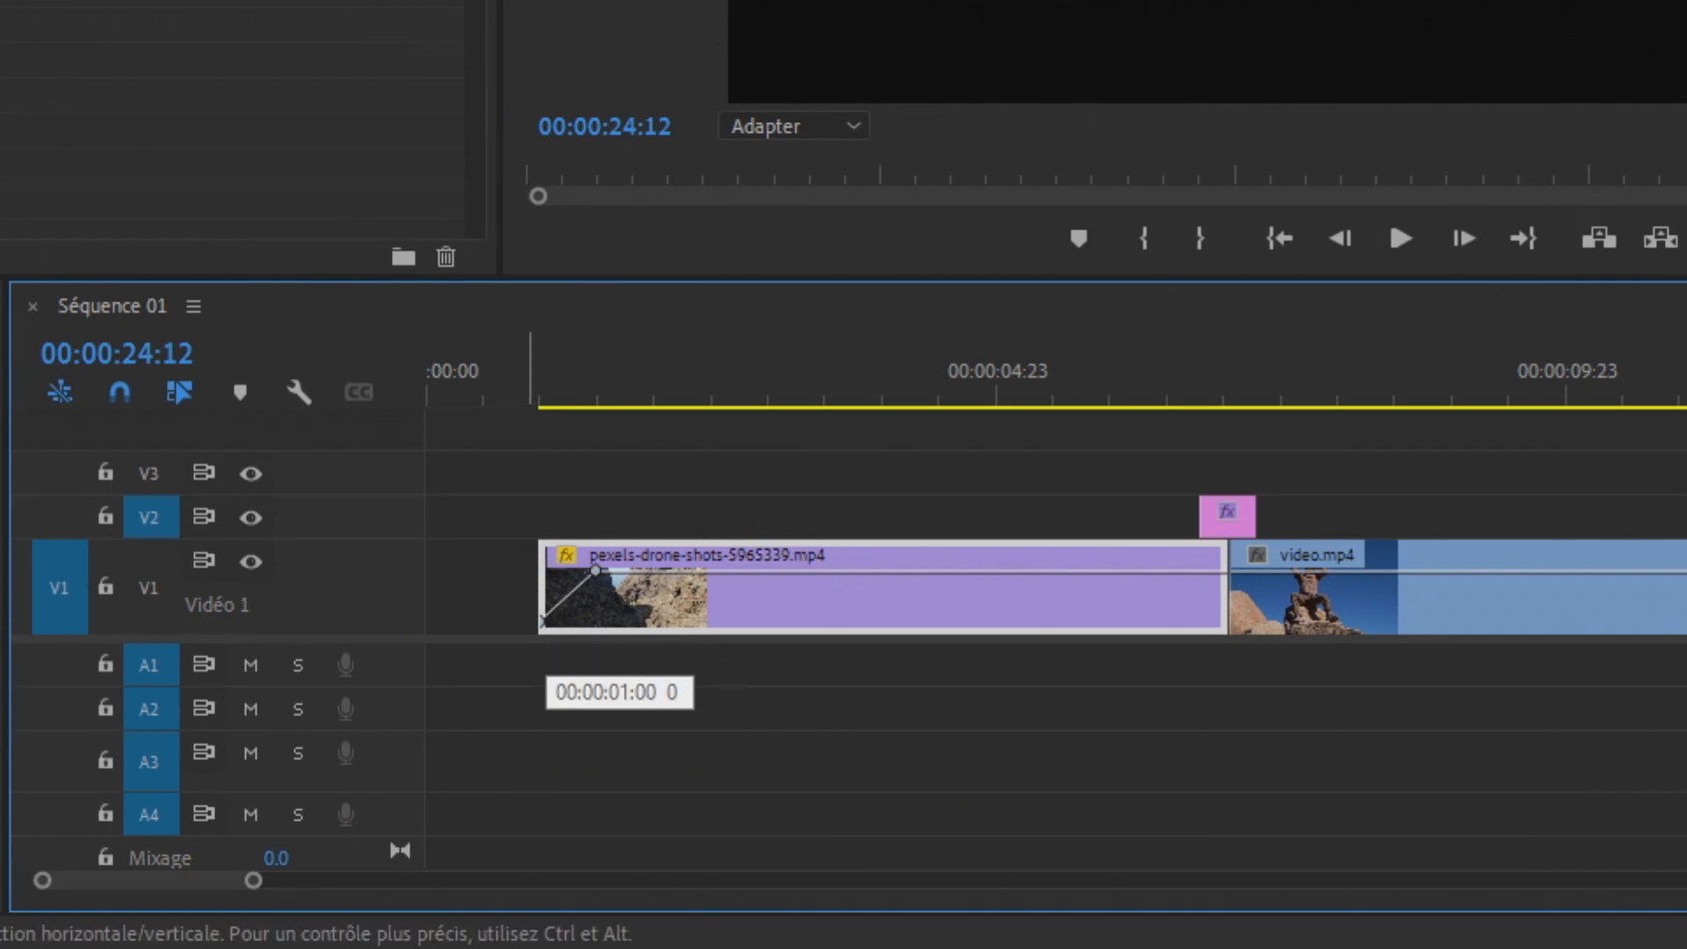
left_click(523, 391)
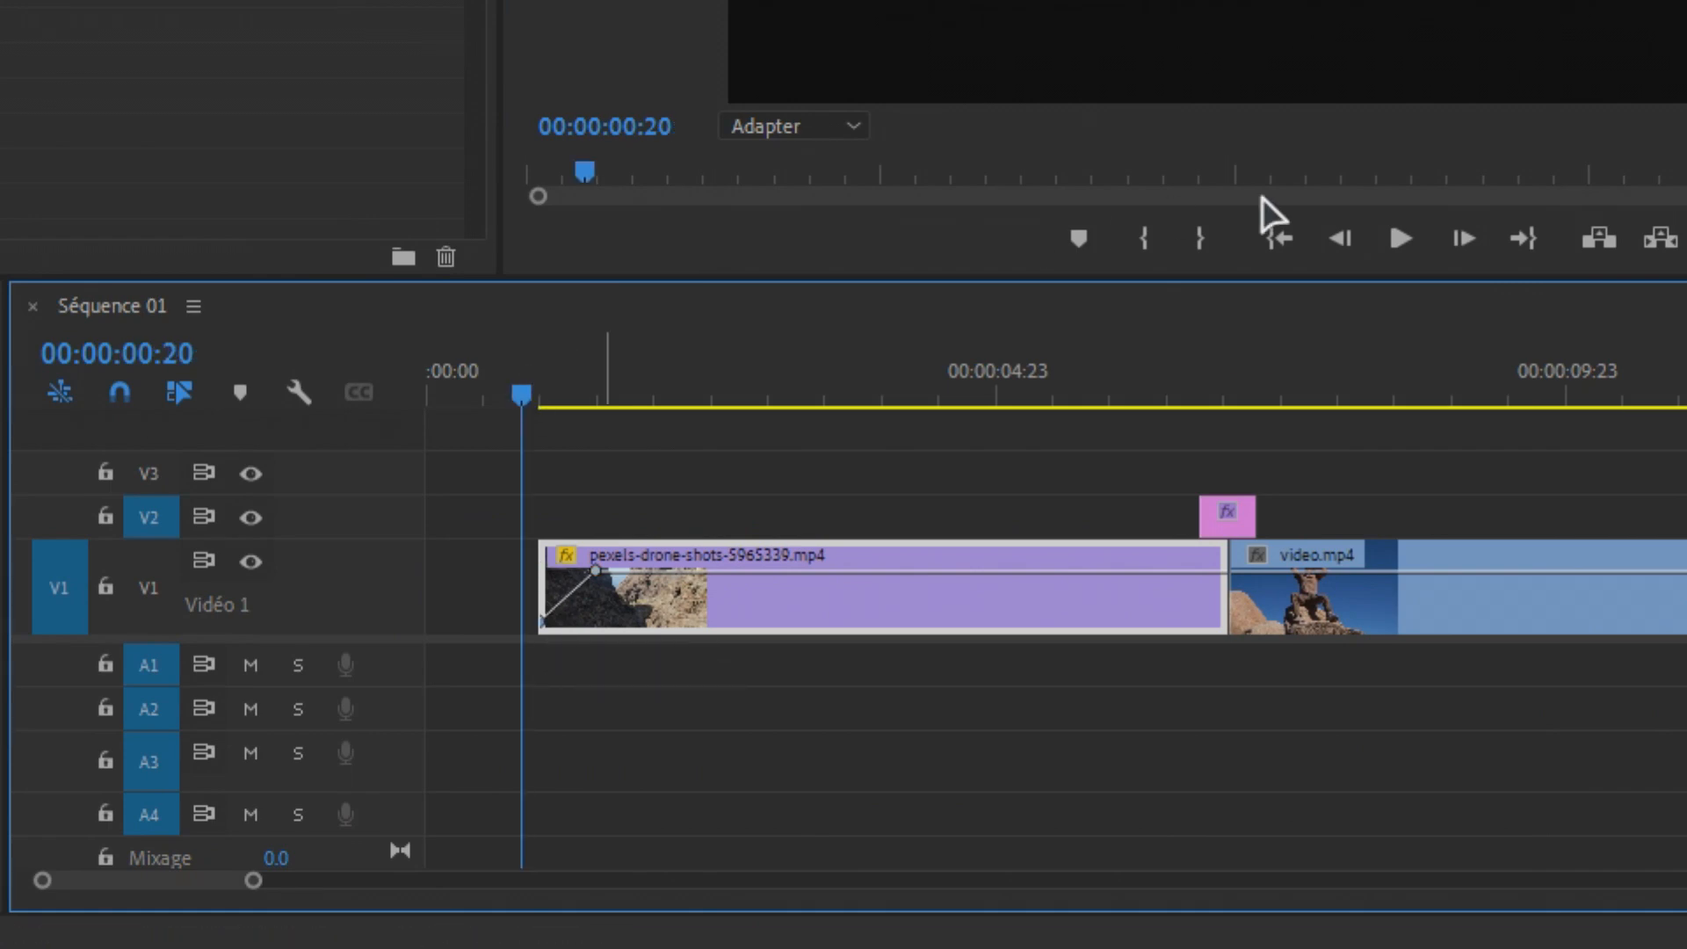
left_click(1400, 238)
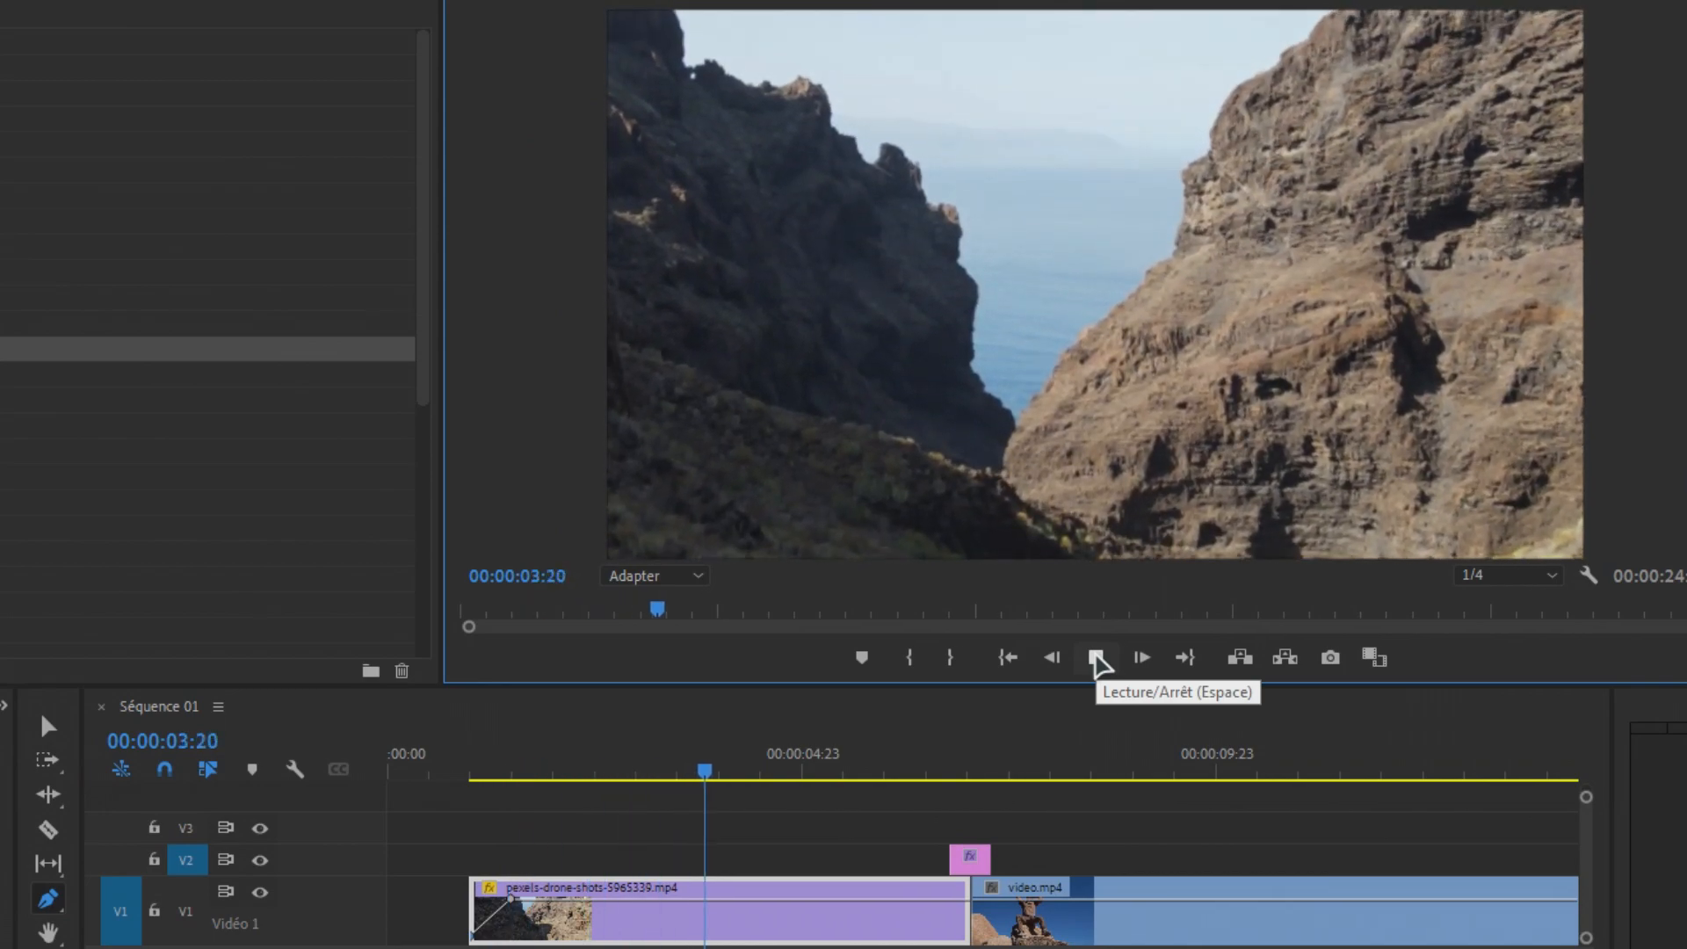
left_click(1096, 659)
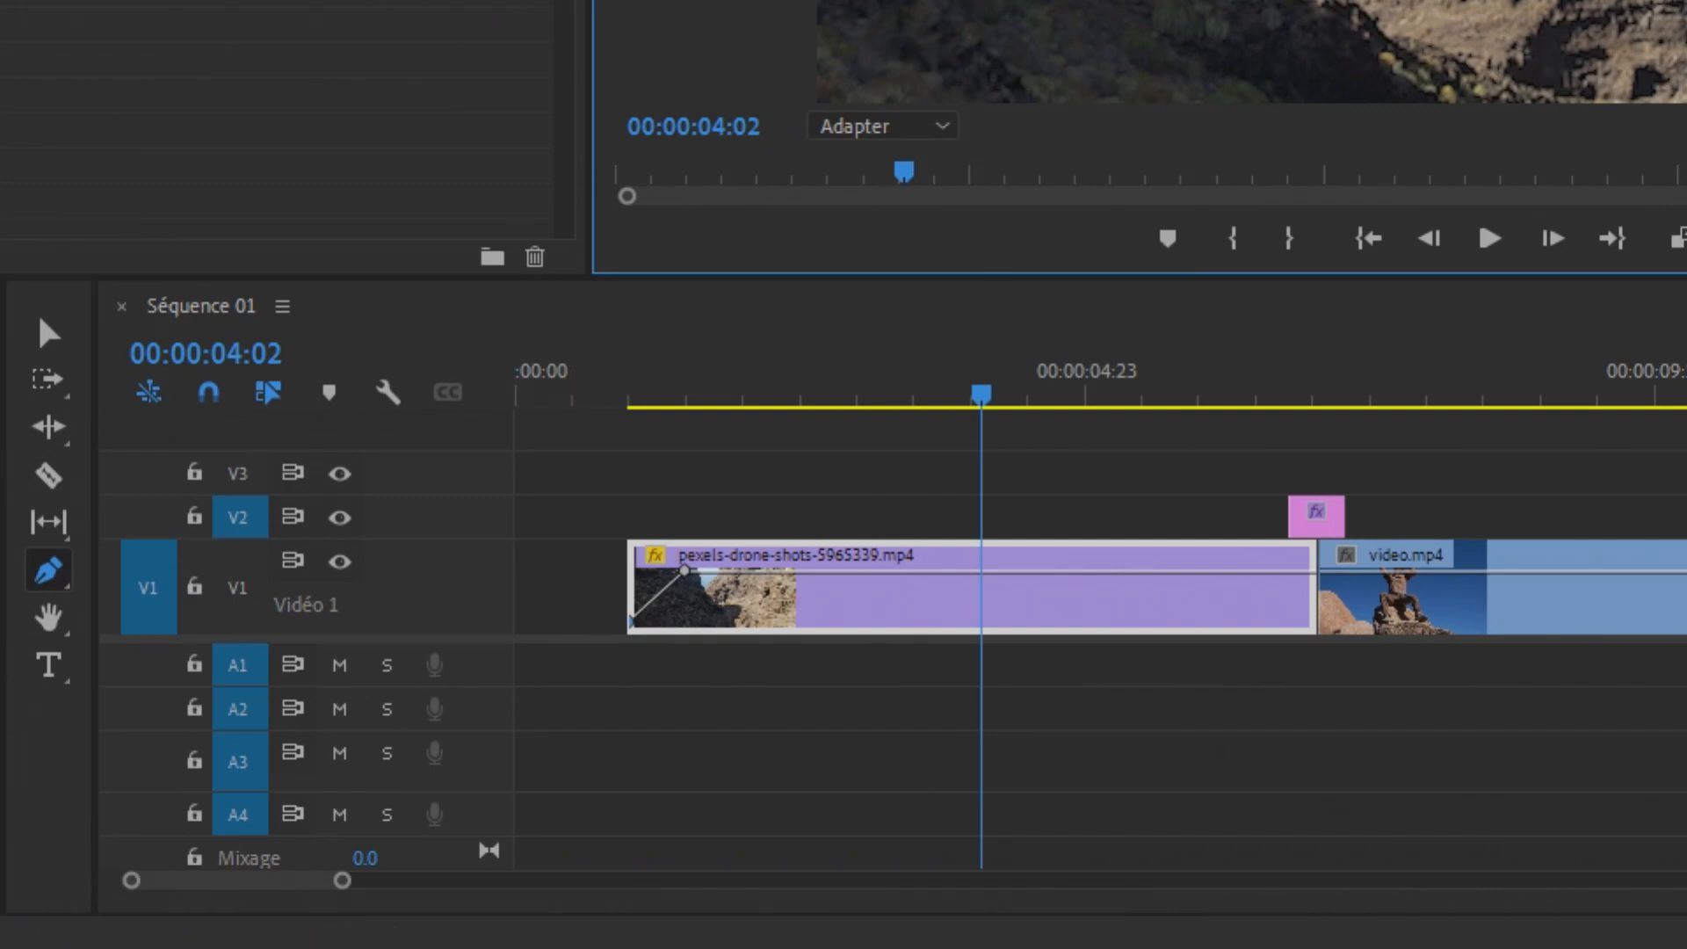
Add the text "LOST" with the Type tool over the frame at 00:00:01:00
left_click(51, 670)
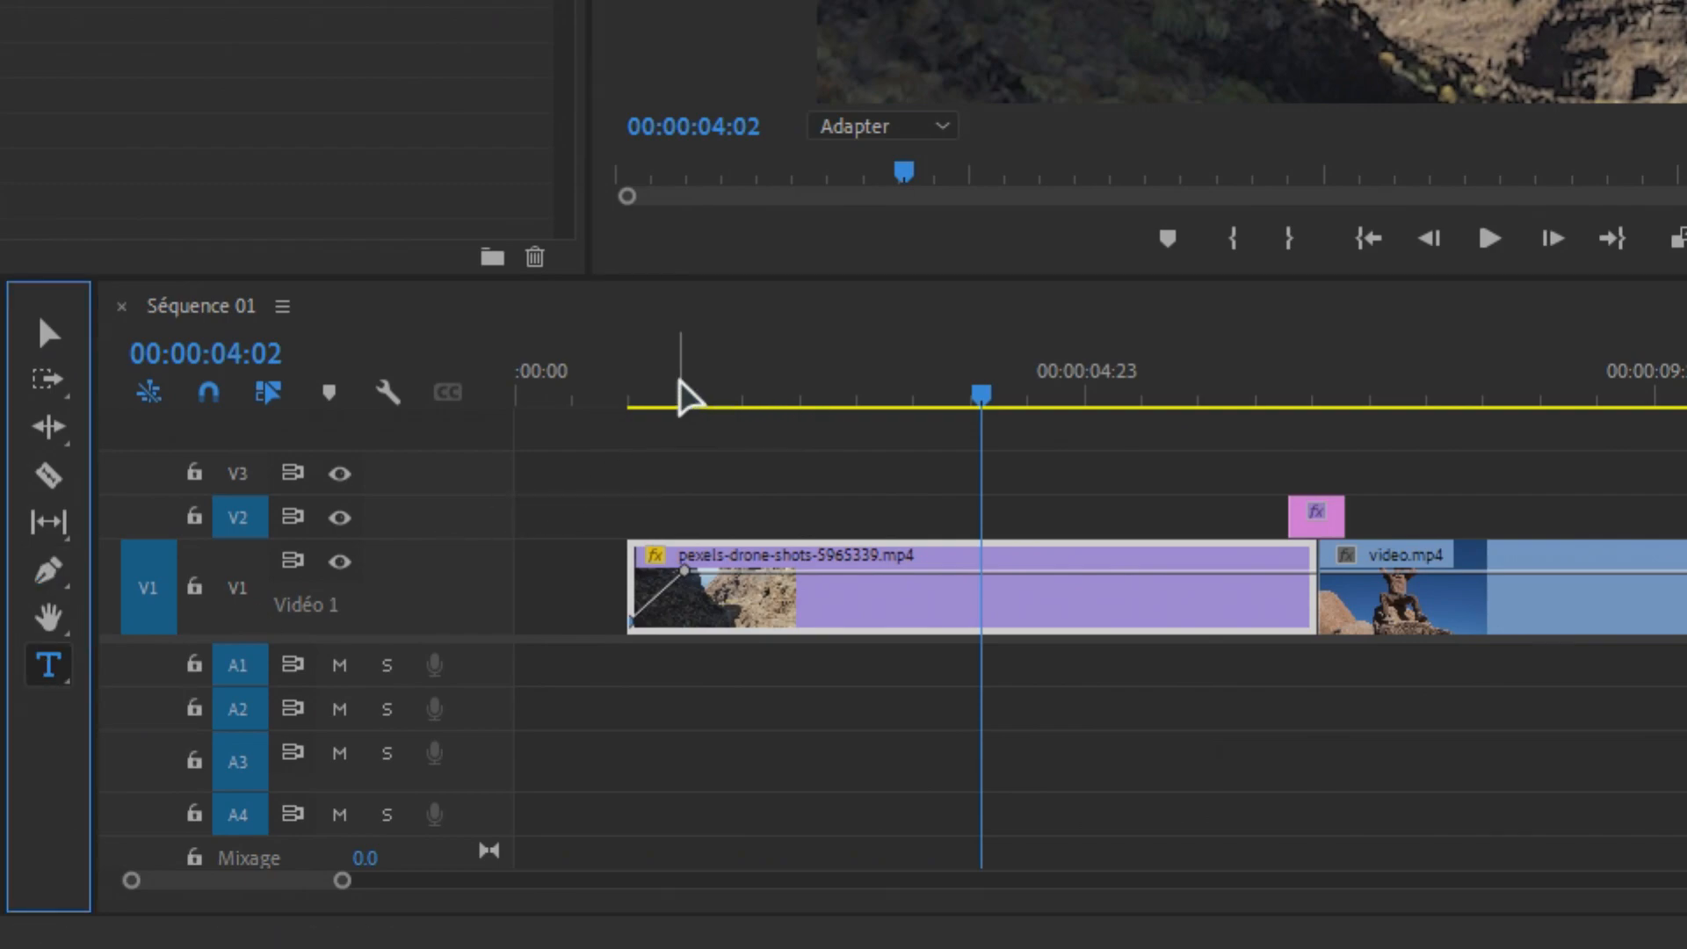
left_click_drag(689, 404, 627, 399)
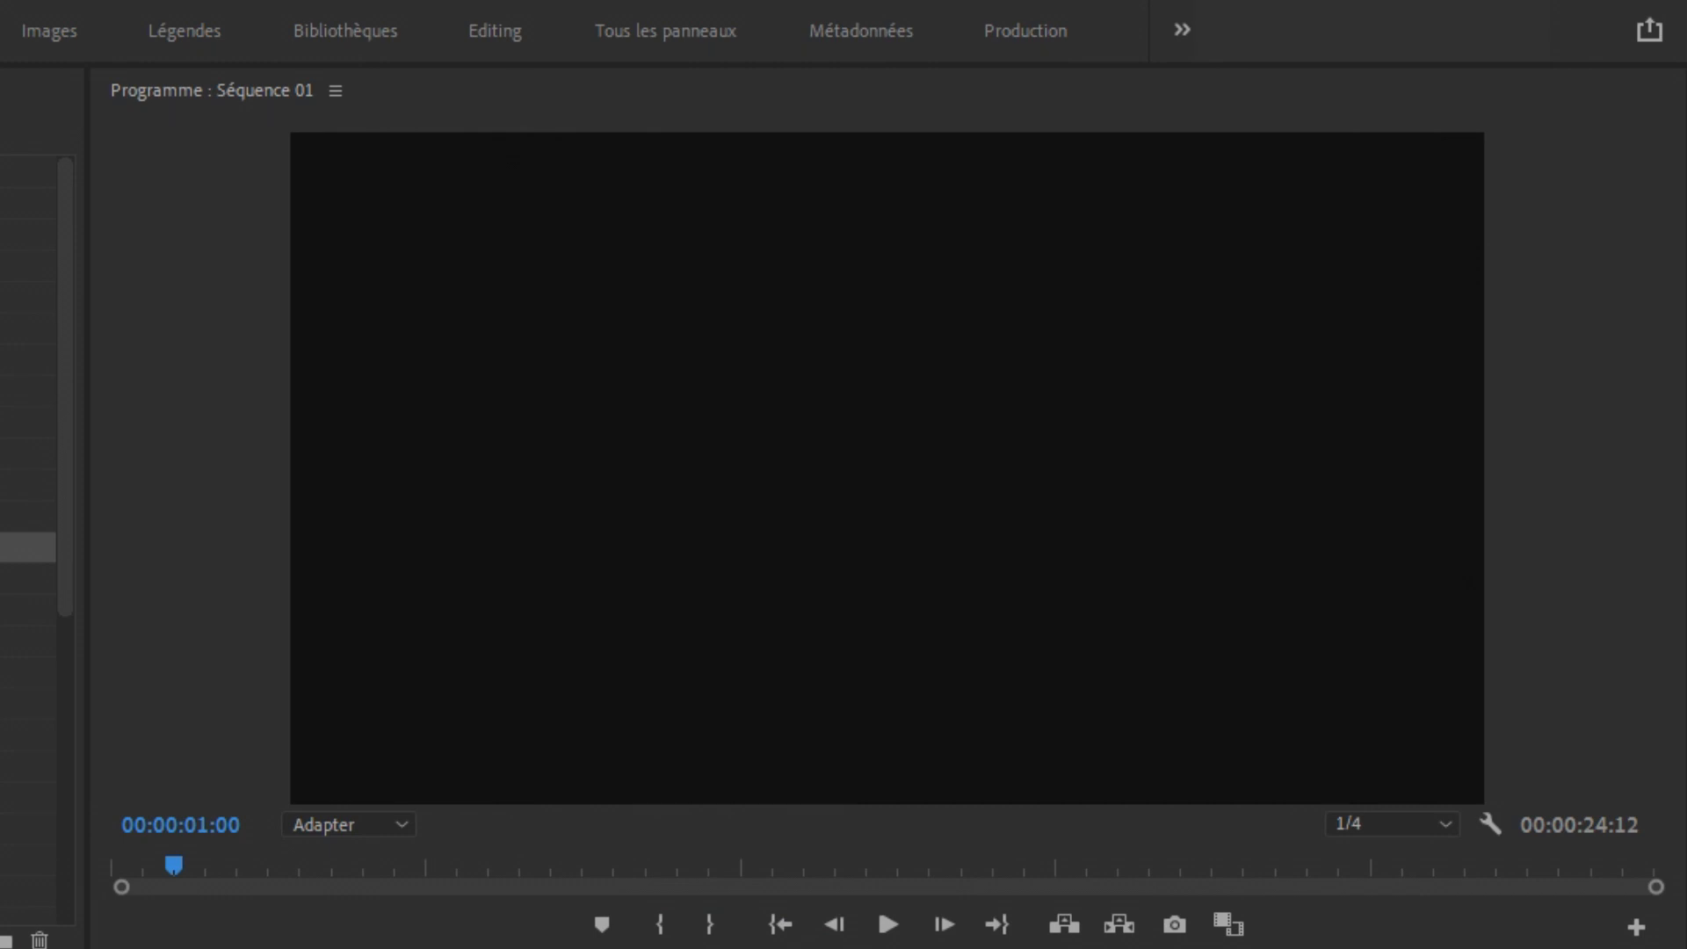
key("Right")
key("Left")
left_click(661, 422)
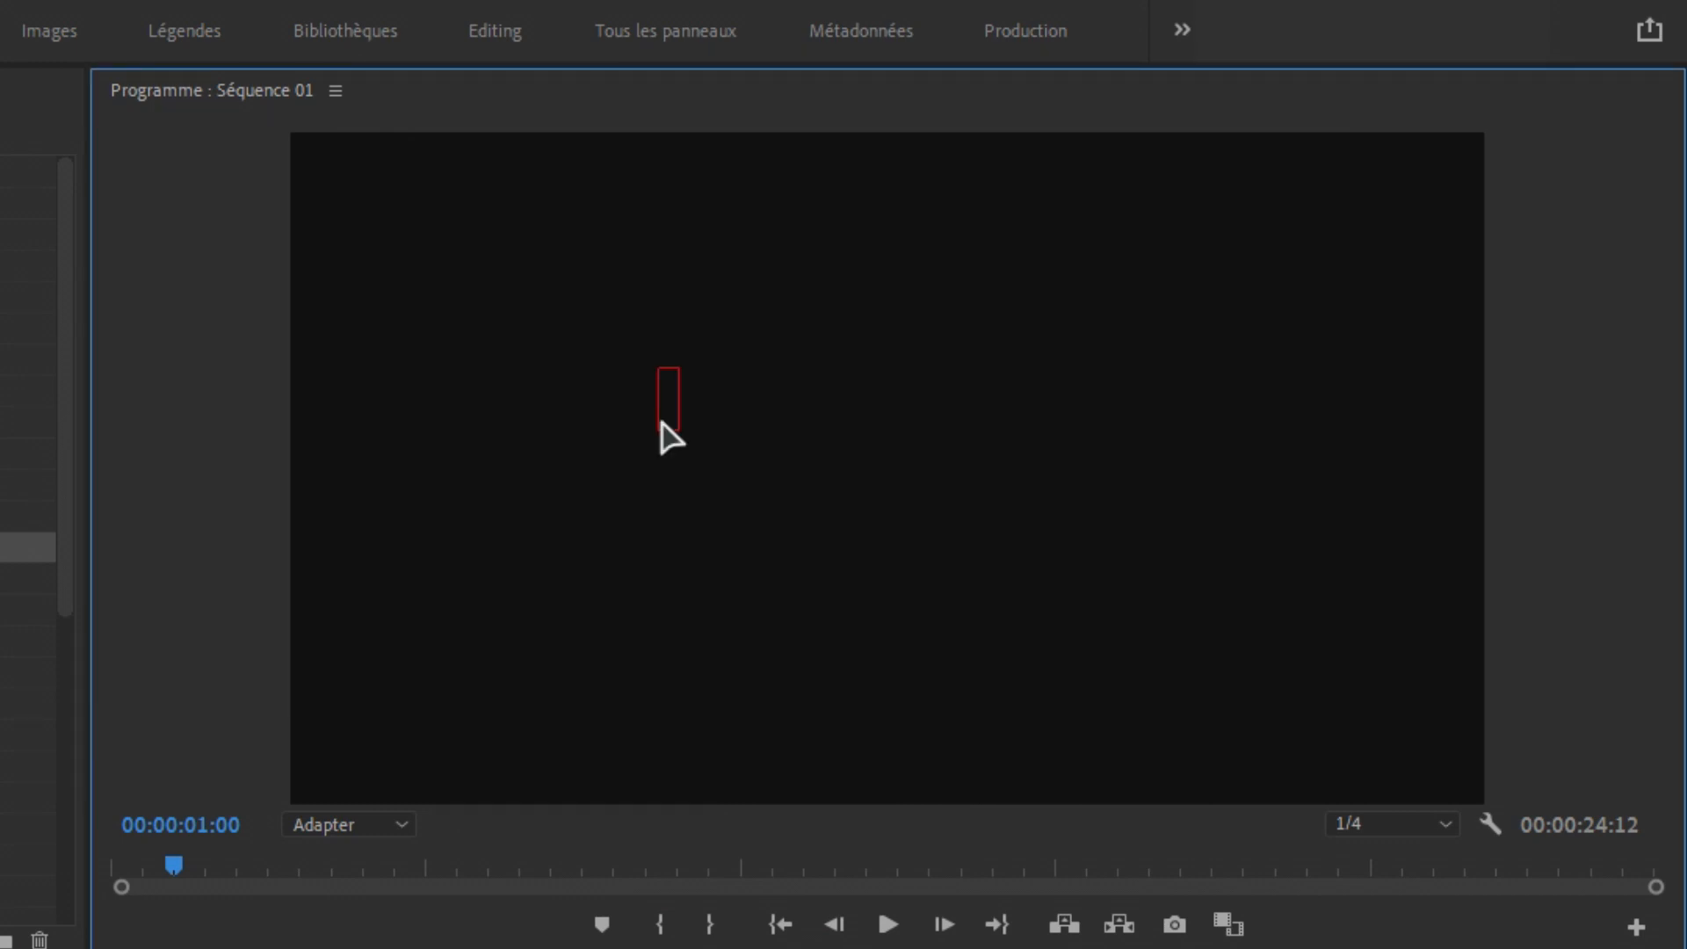
type("LOST")
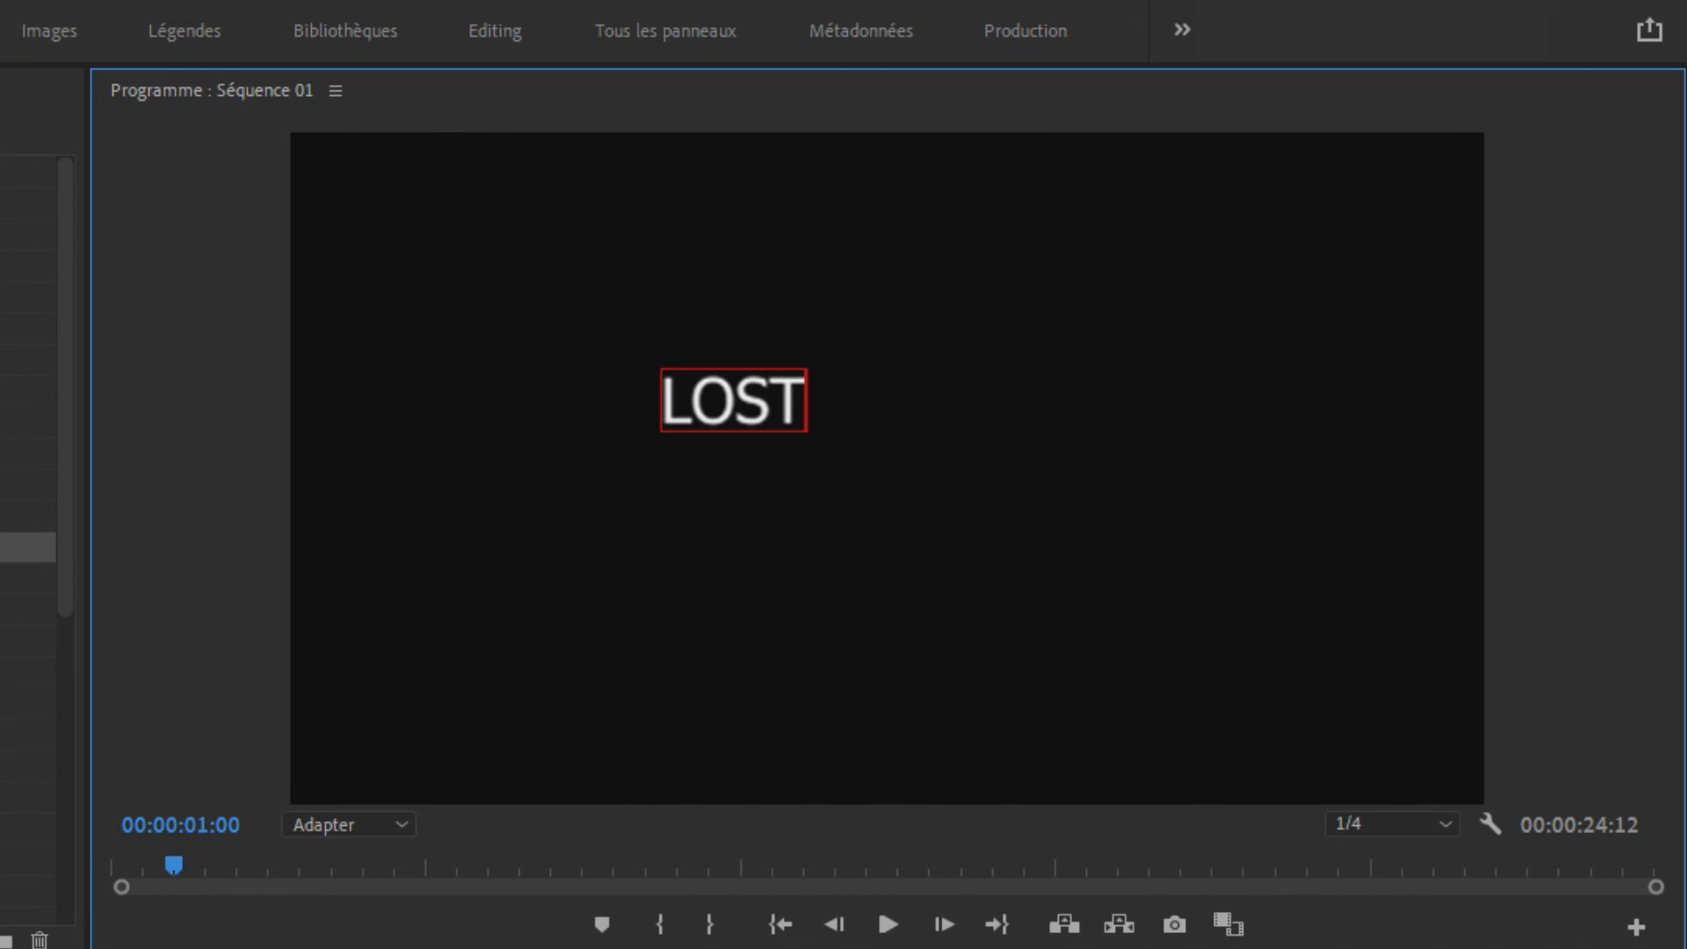
Select the whole LOST text and bring up its editable text properties
left_click_drag(807, 396, 661, 391)
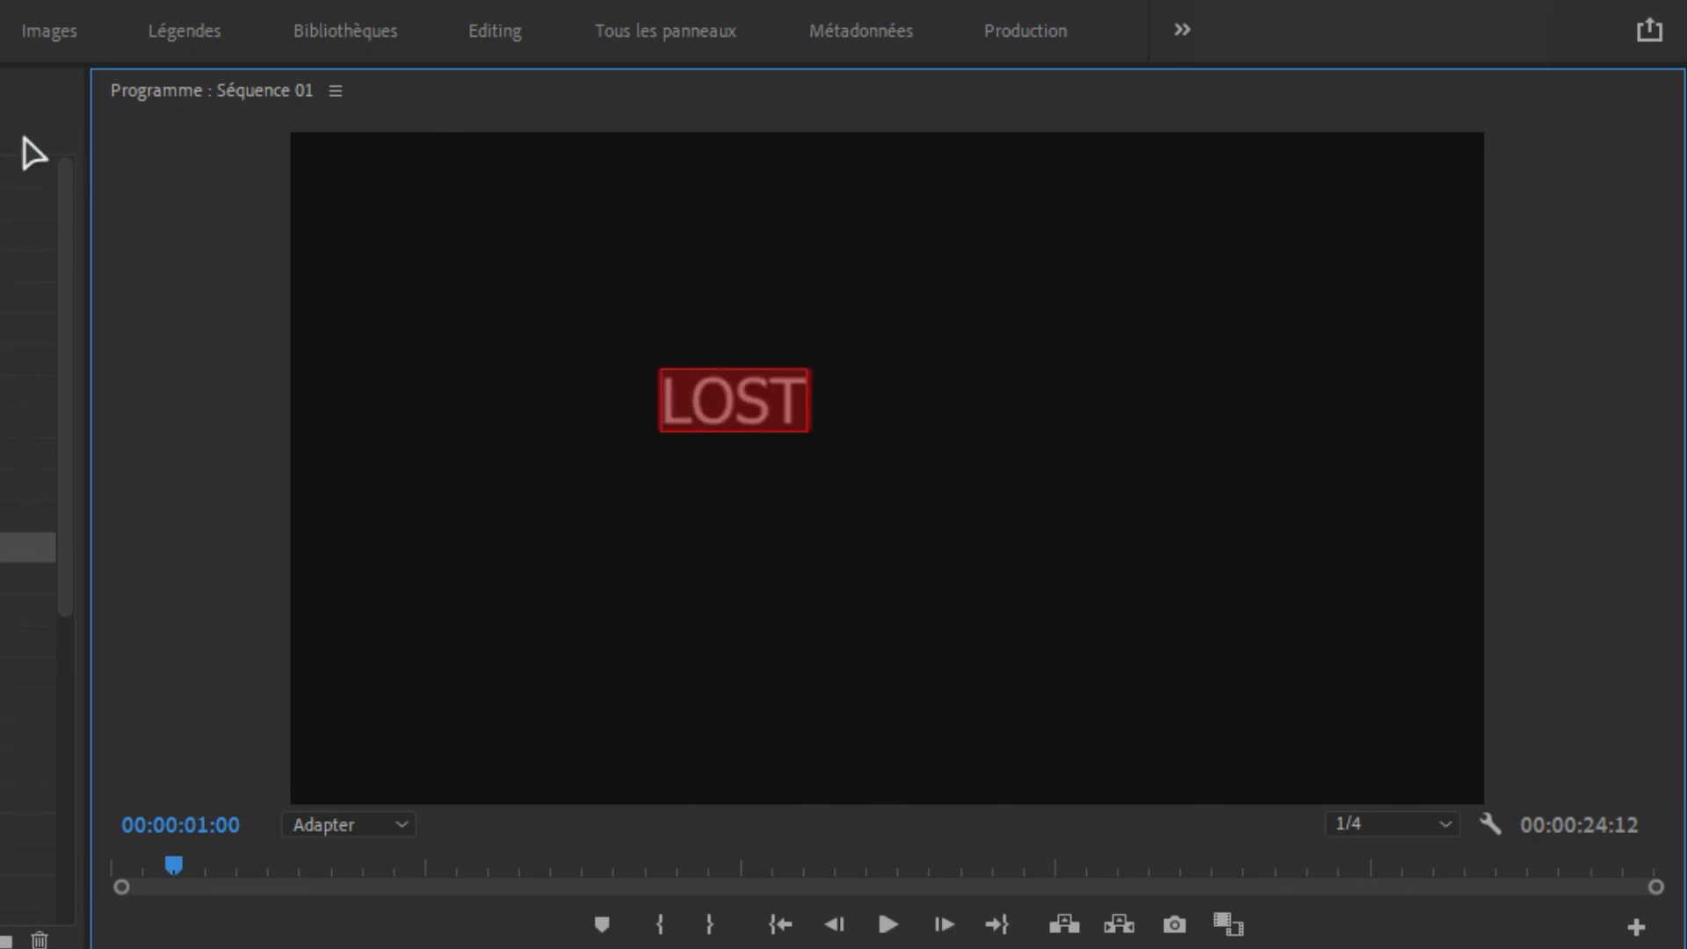
left_click(55, 35)
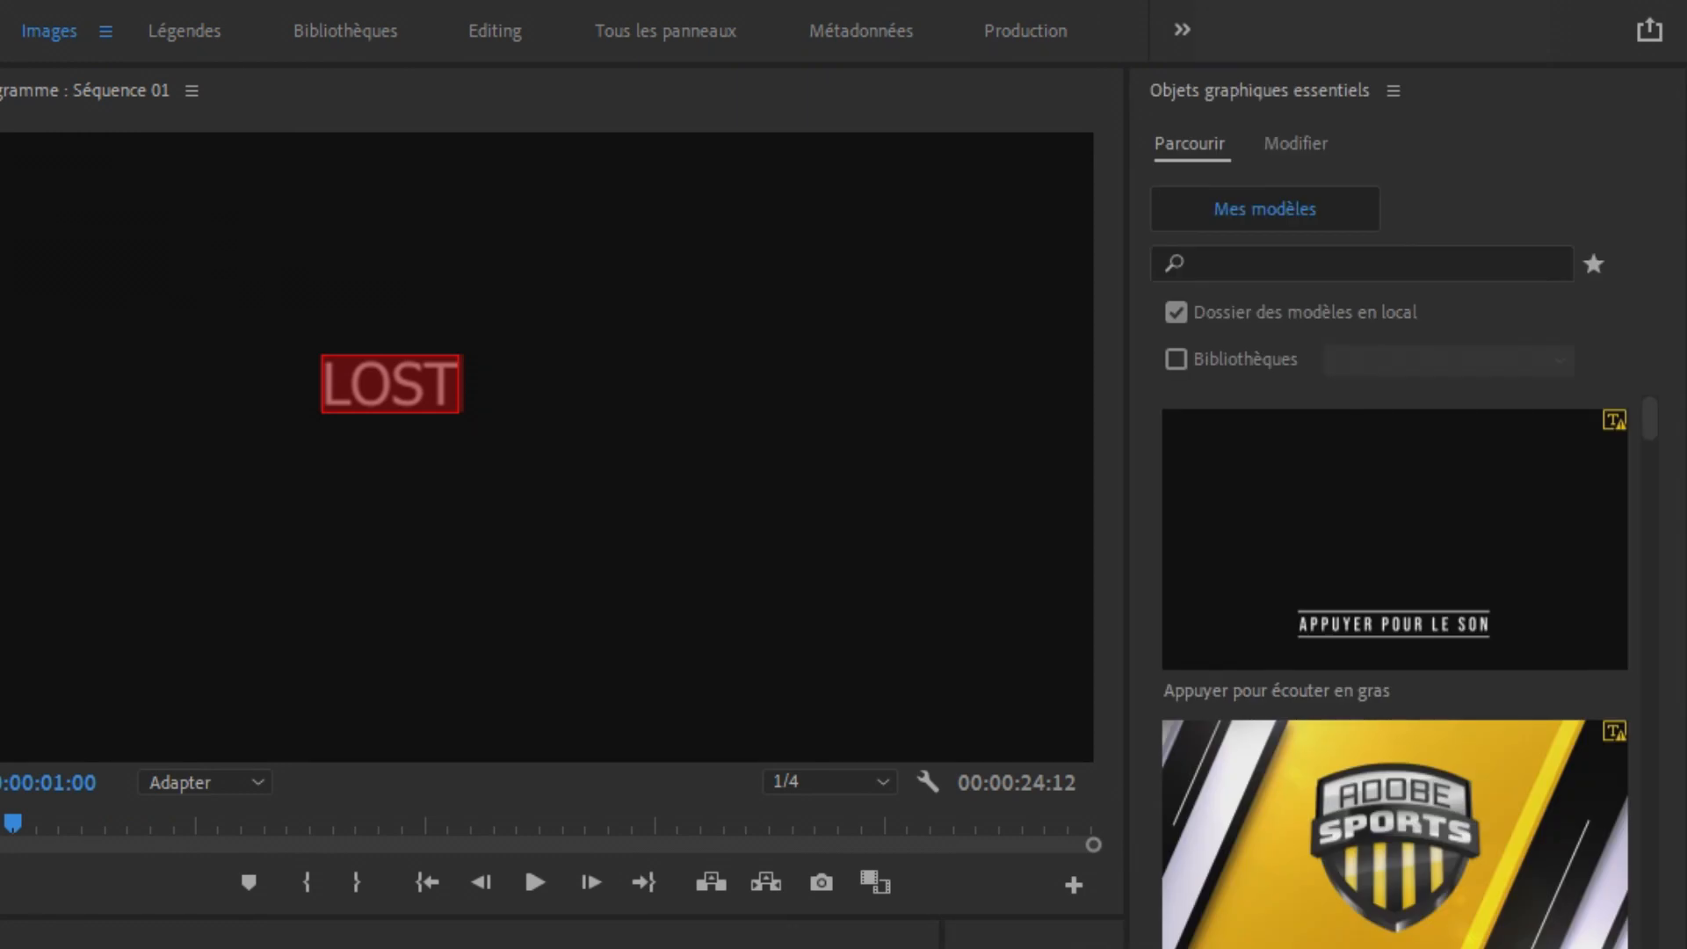
left_click(1291, 152)
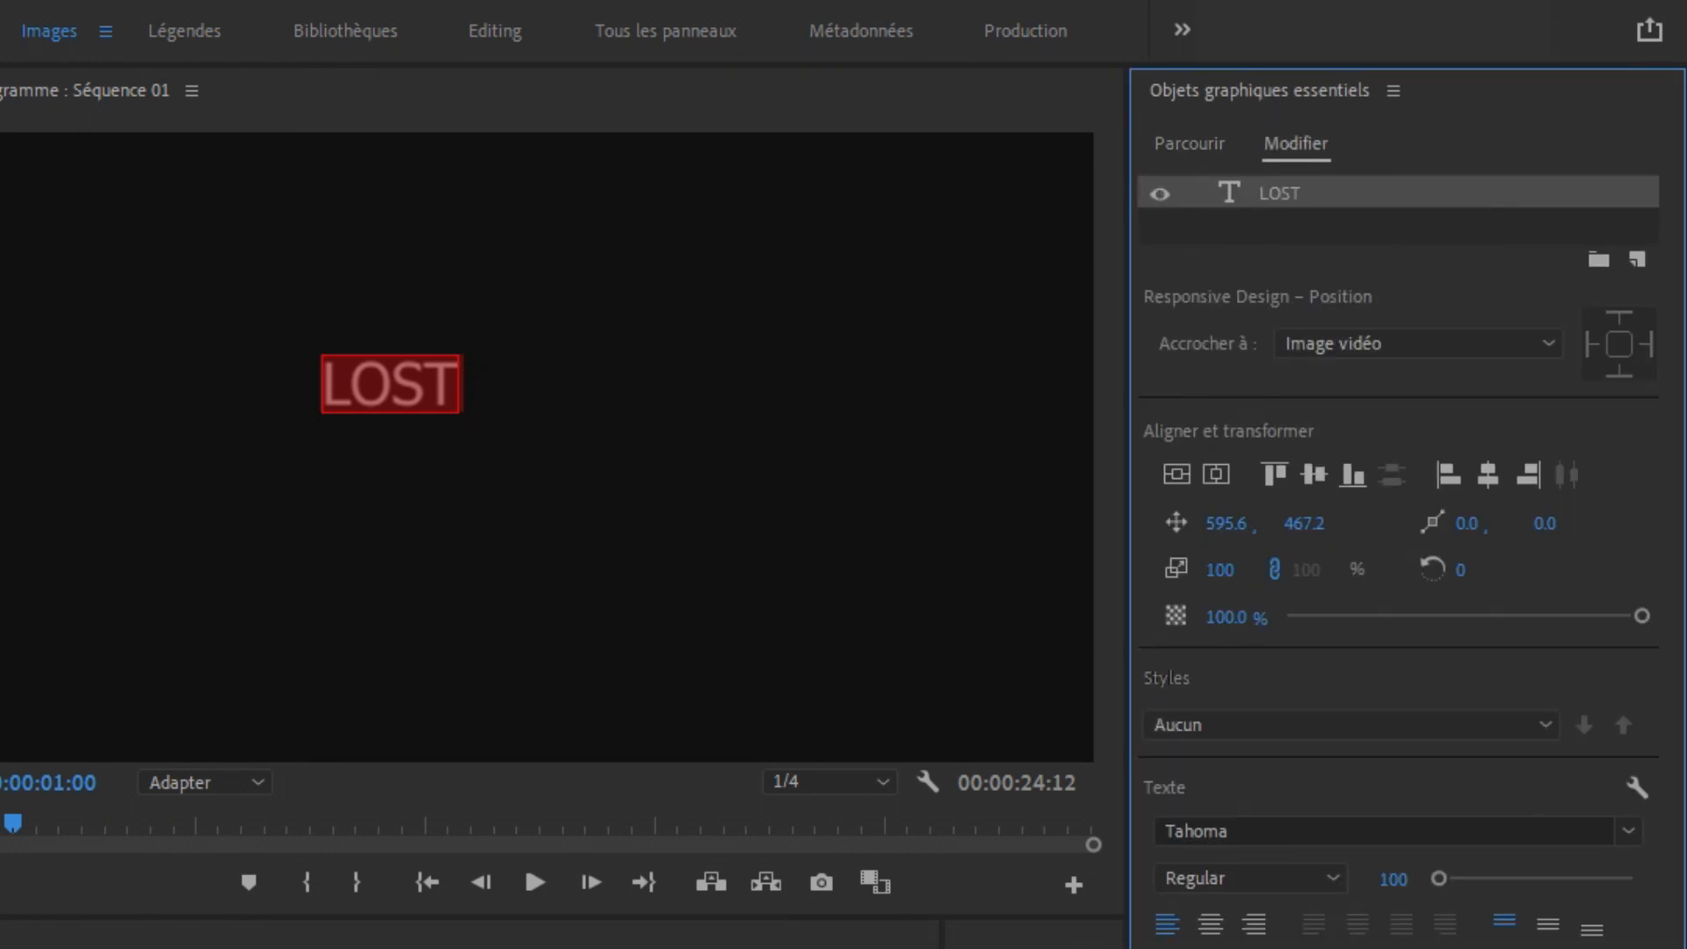
Advance the playhead frame by frame to 00:00:01:16, past the drone clip's fade-in
key("shift+3")
key("Right")
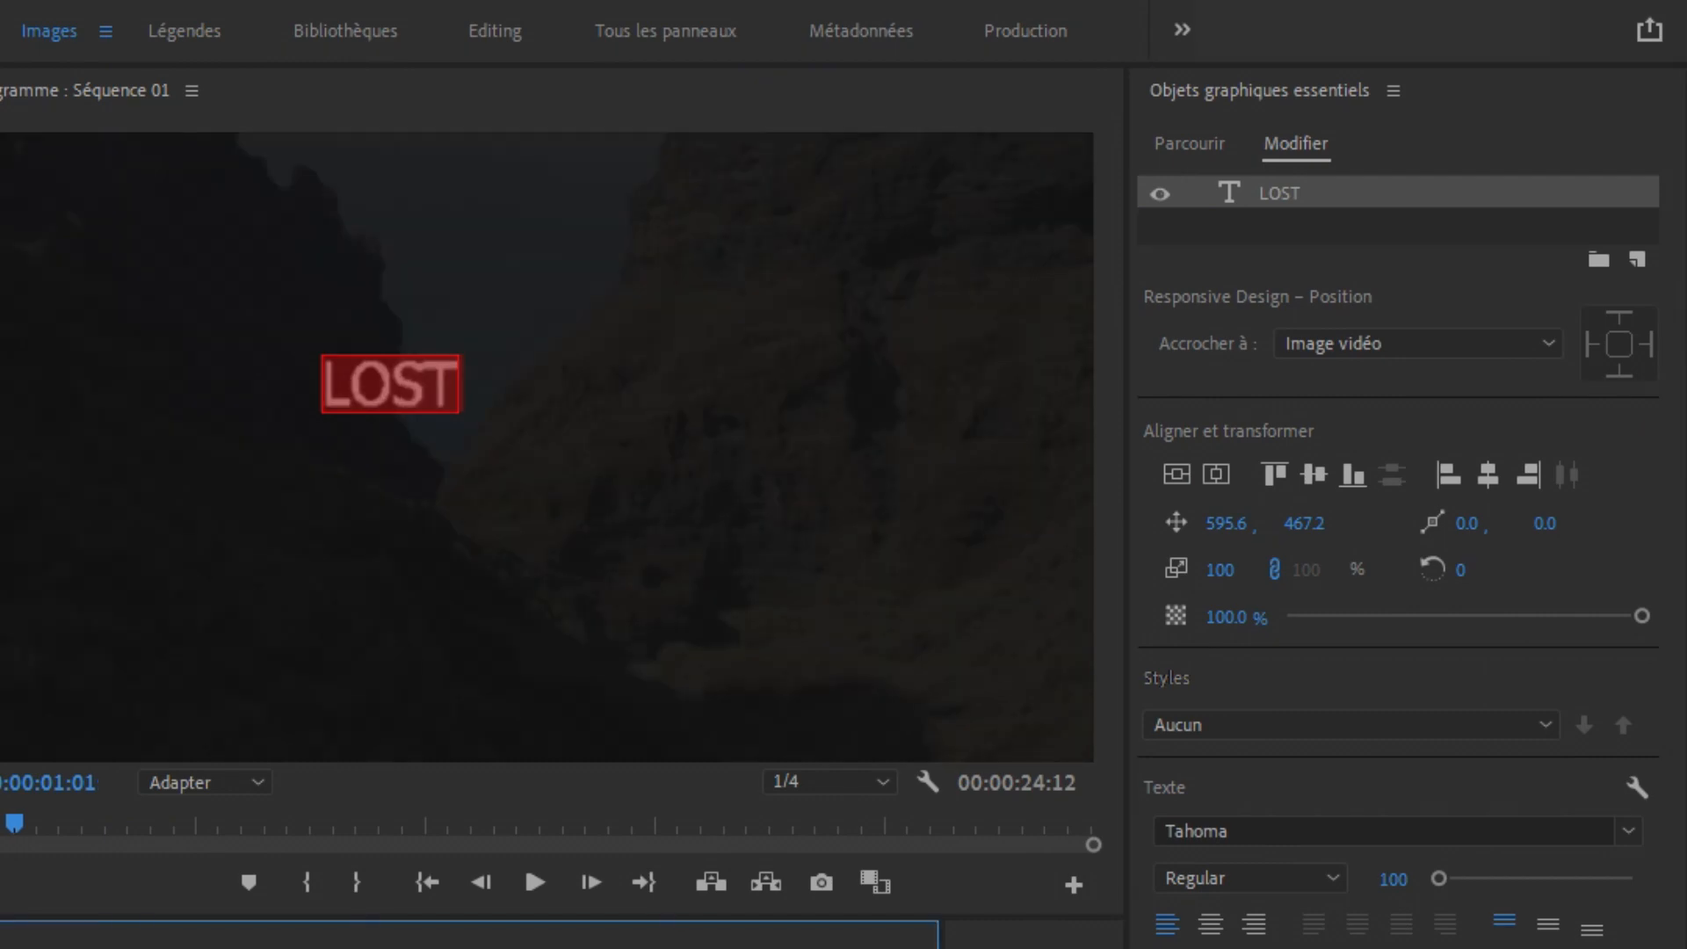
key("Right")
key("Right")
key("Right")
key("Right")
key("Right")
key("Right")
key("Right")
key("Right")
key("Right")
key("Right")
key("Right")
key("Right")
key("Right")
key("Right")
key("Right")
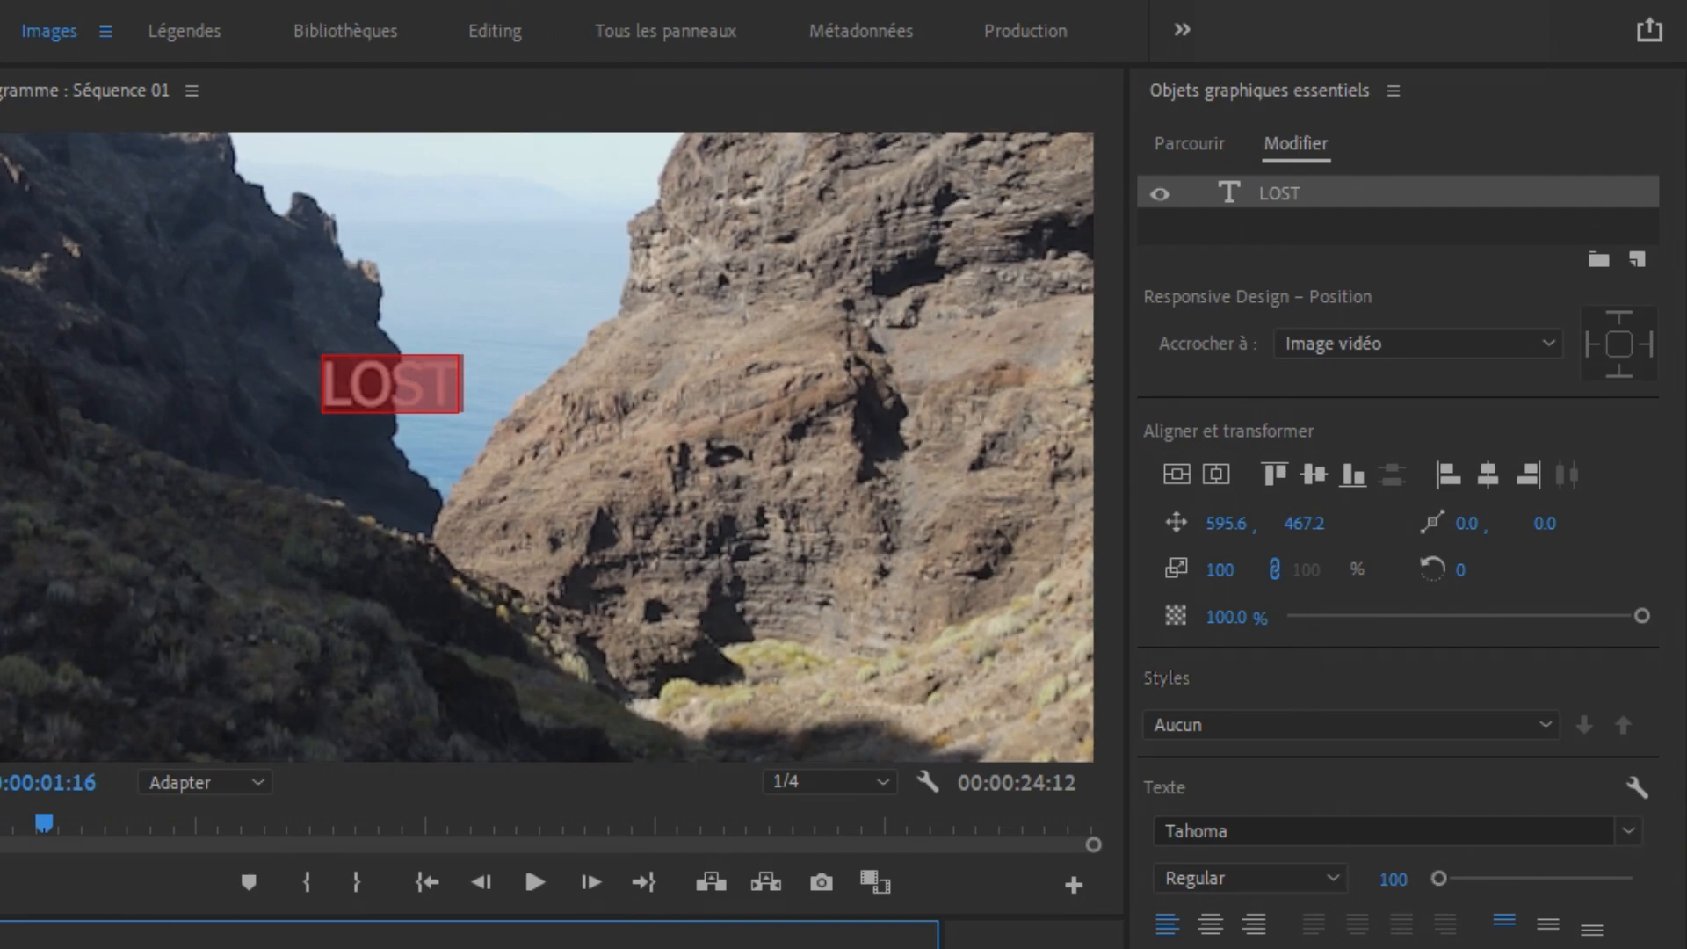
Set the LOST title's font size to 250 and centre it horizontally and vertically in the frame
left_click(1392, 879)
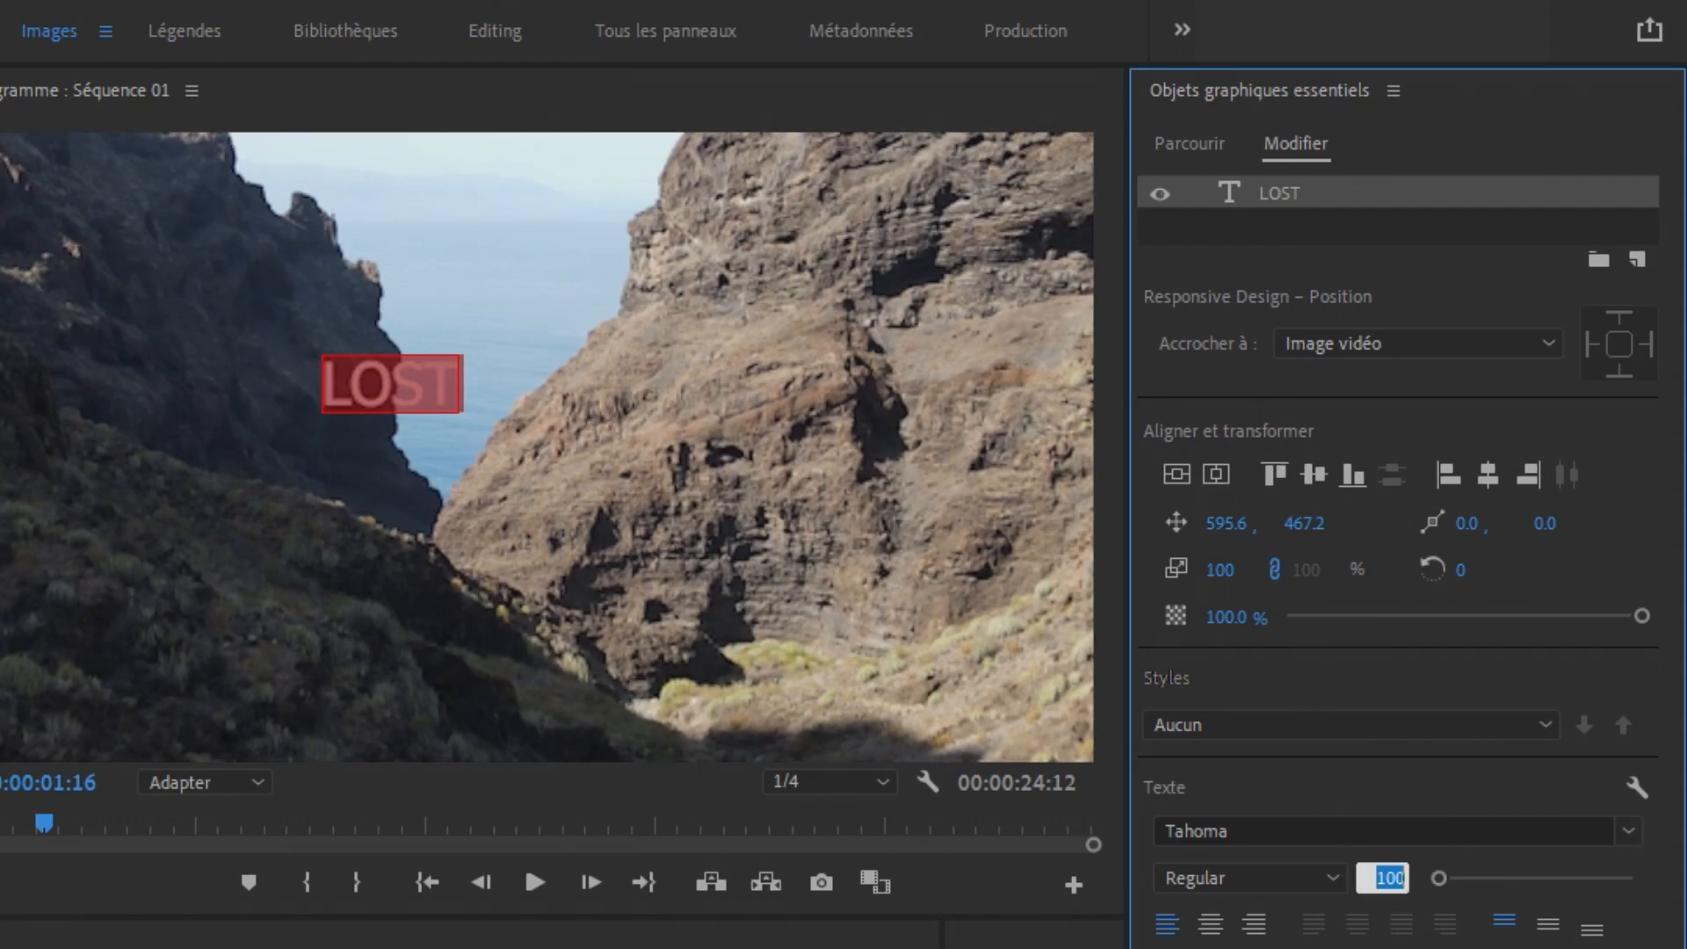
type("250")
key("Return")
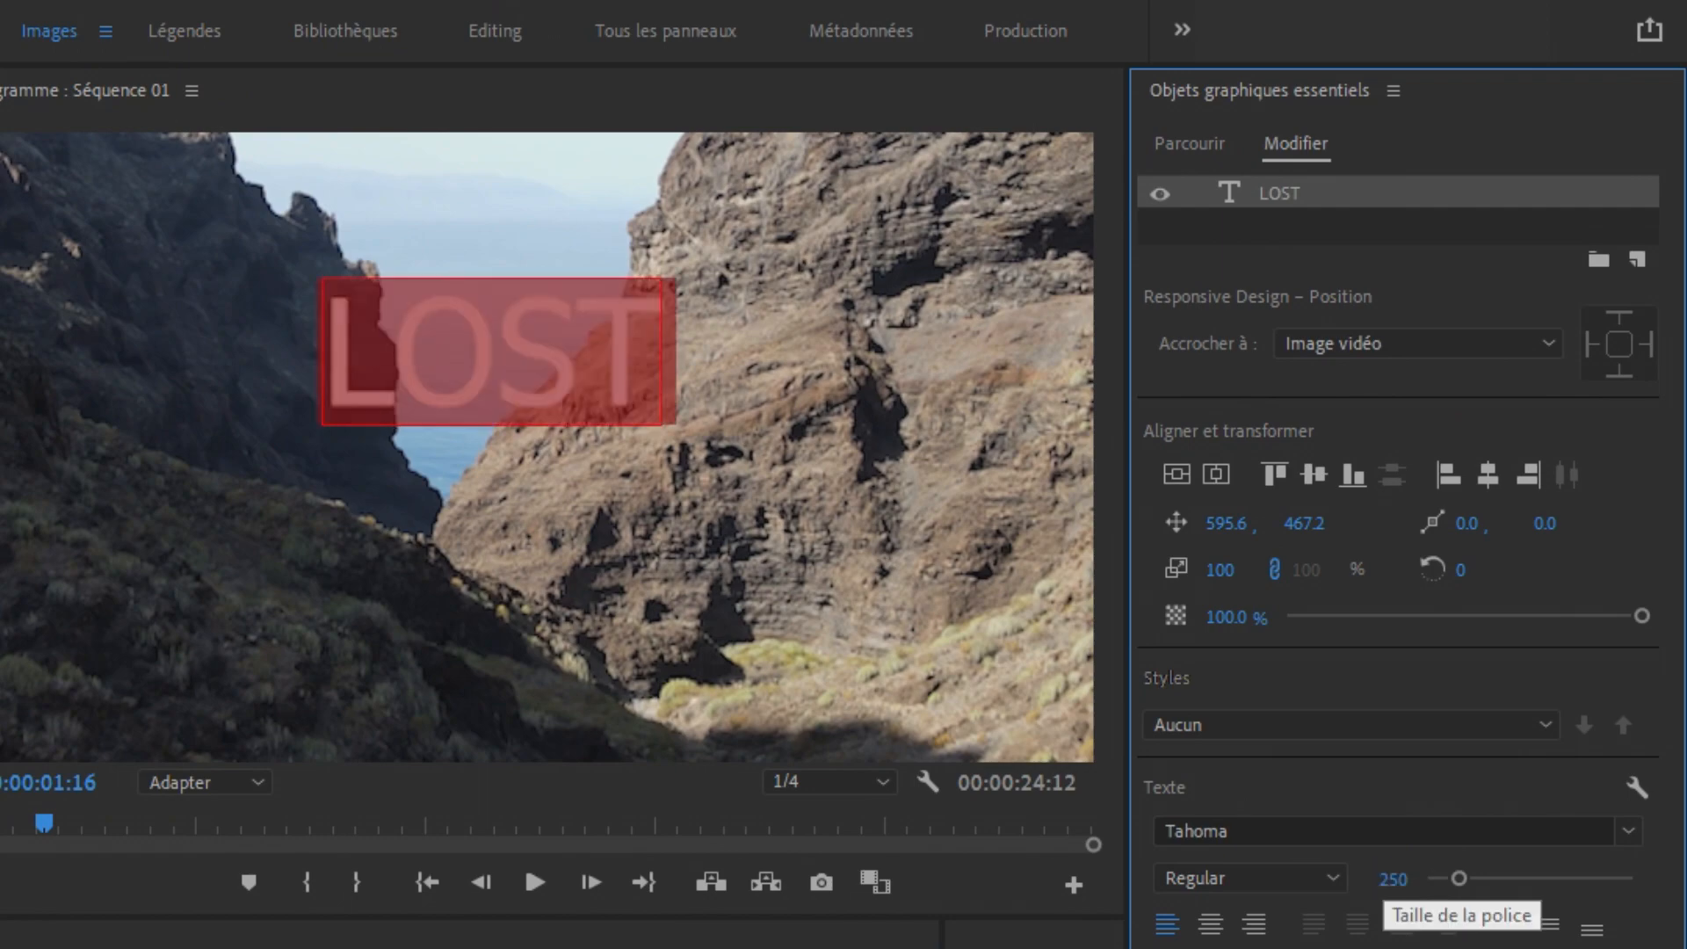
left_click(1209, 472)
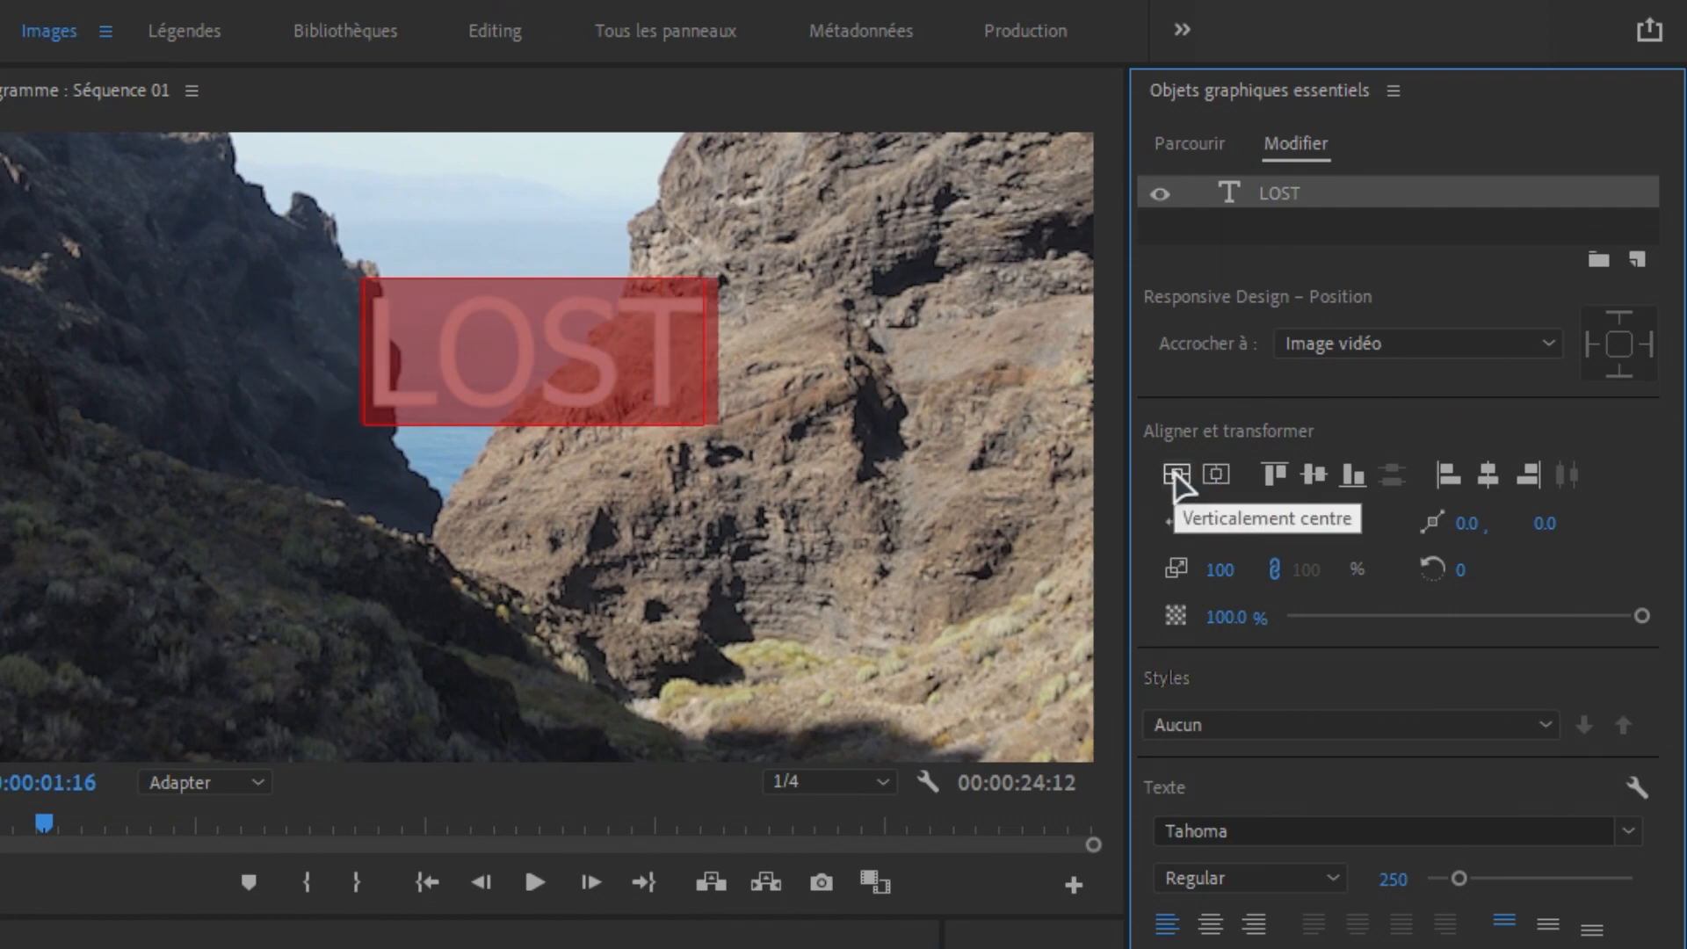
left_click(1174, 473)
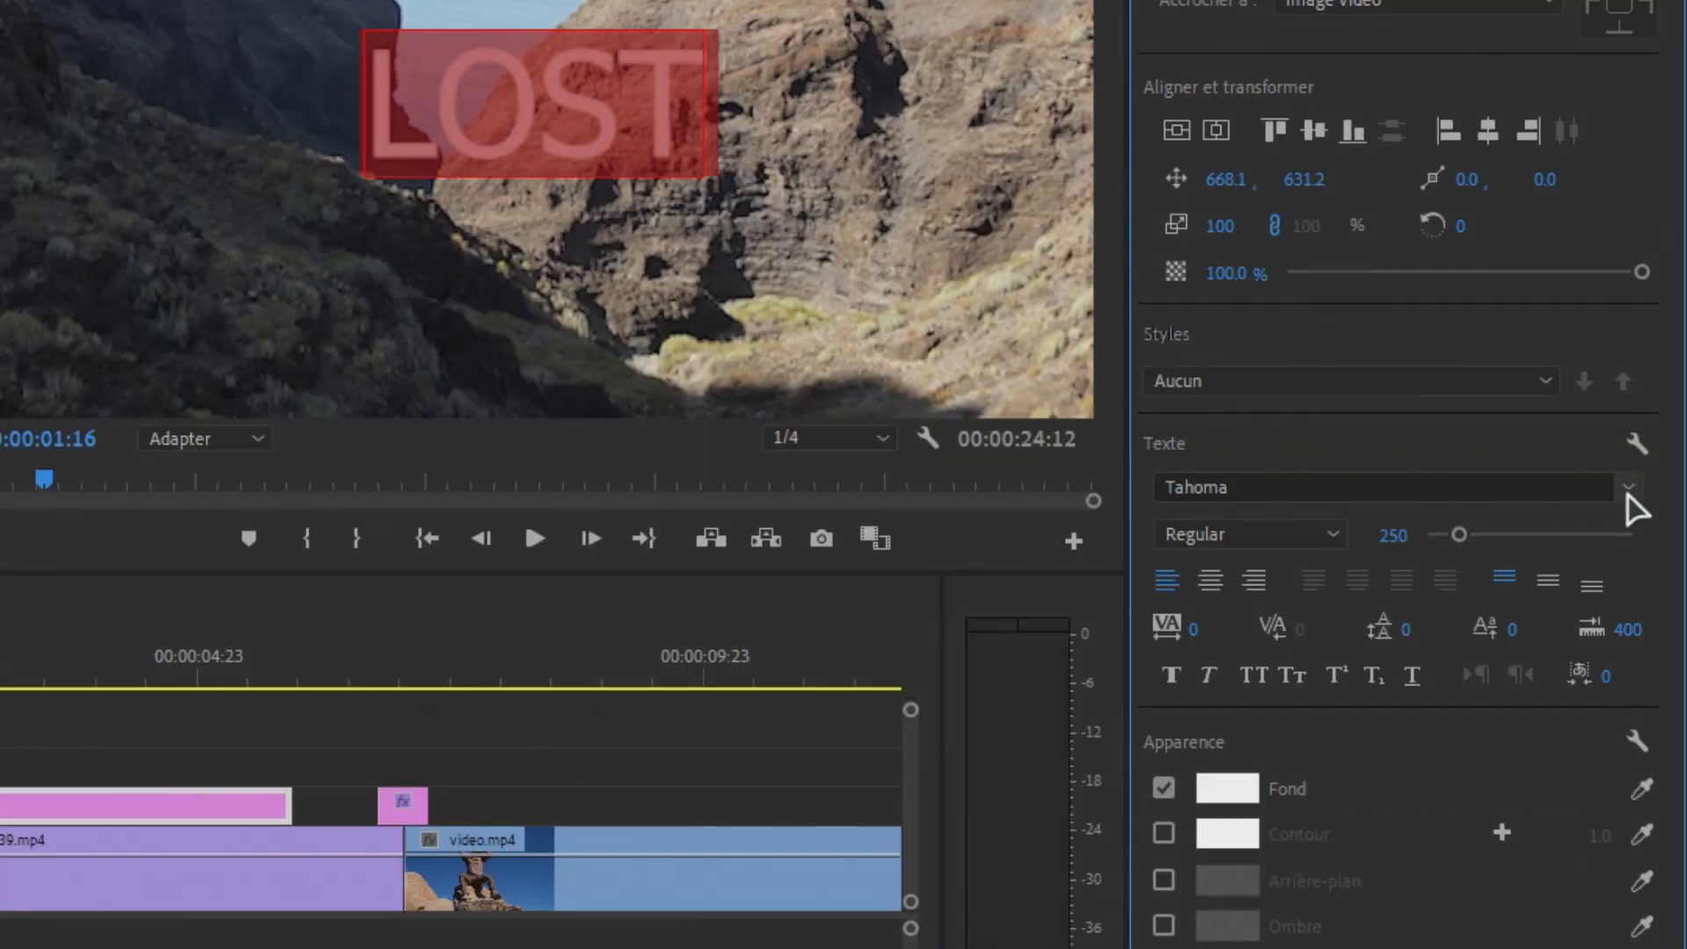
Change the LOST title's font to Showcard Gothic
left_click(1628, 831)
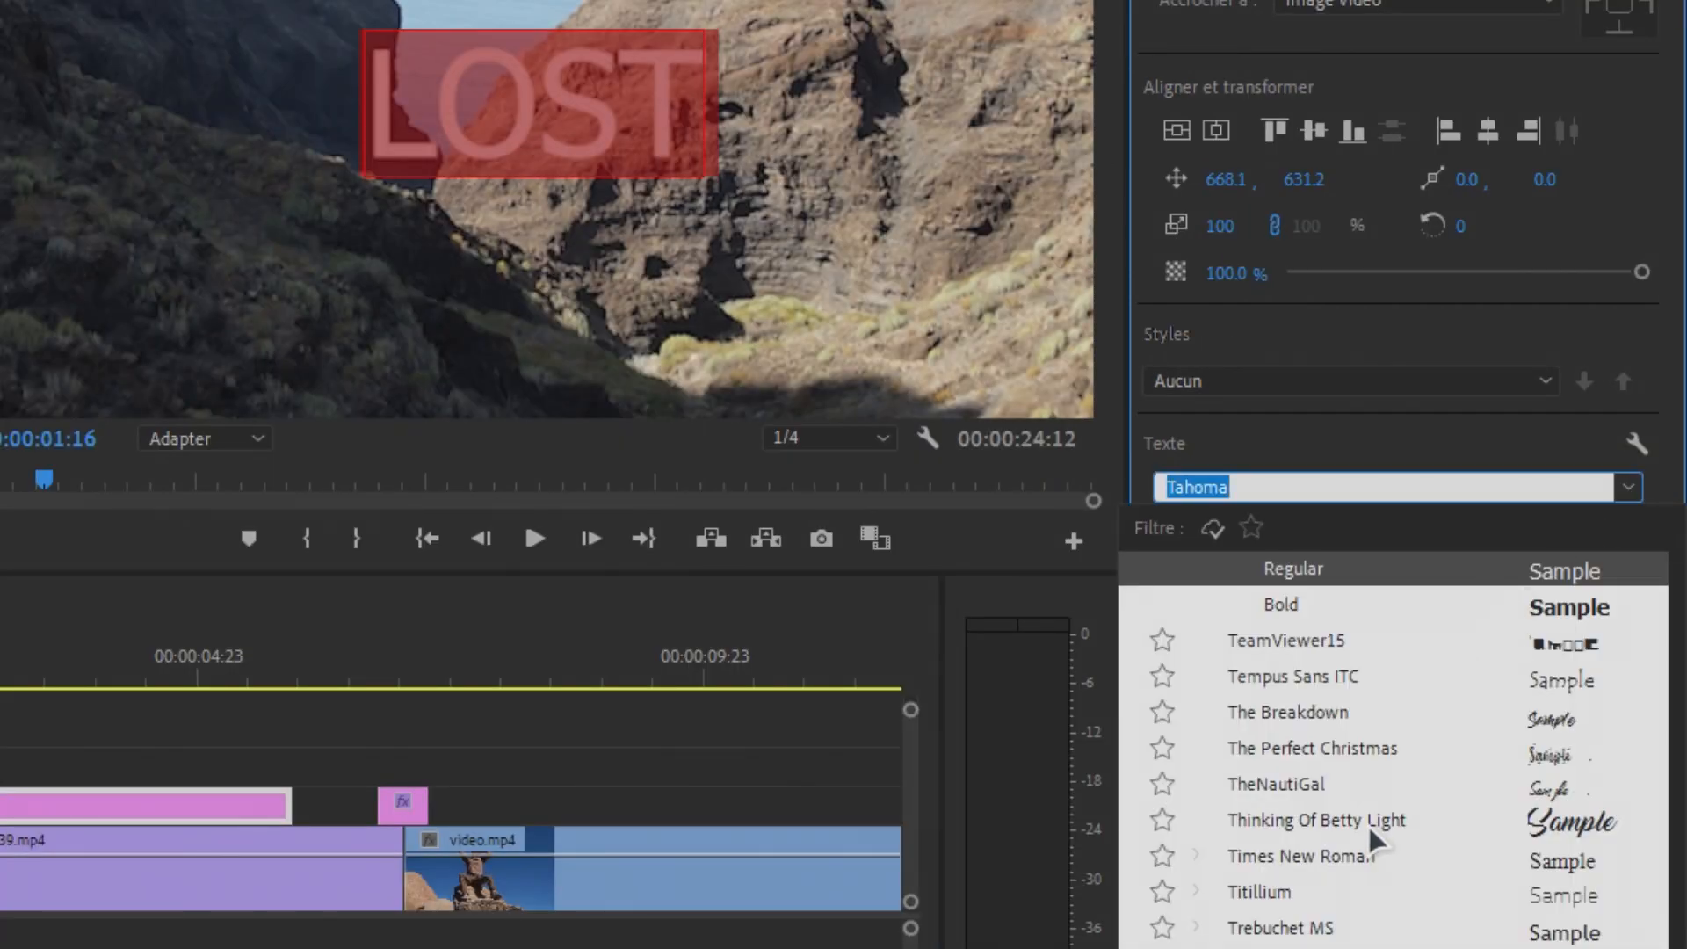
scroll(1358, 785, "down", 10)
scroll(1357, 782, "up", 8)
scroll(1357, 782, "up", 8)
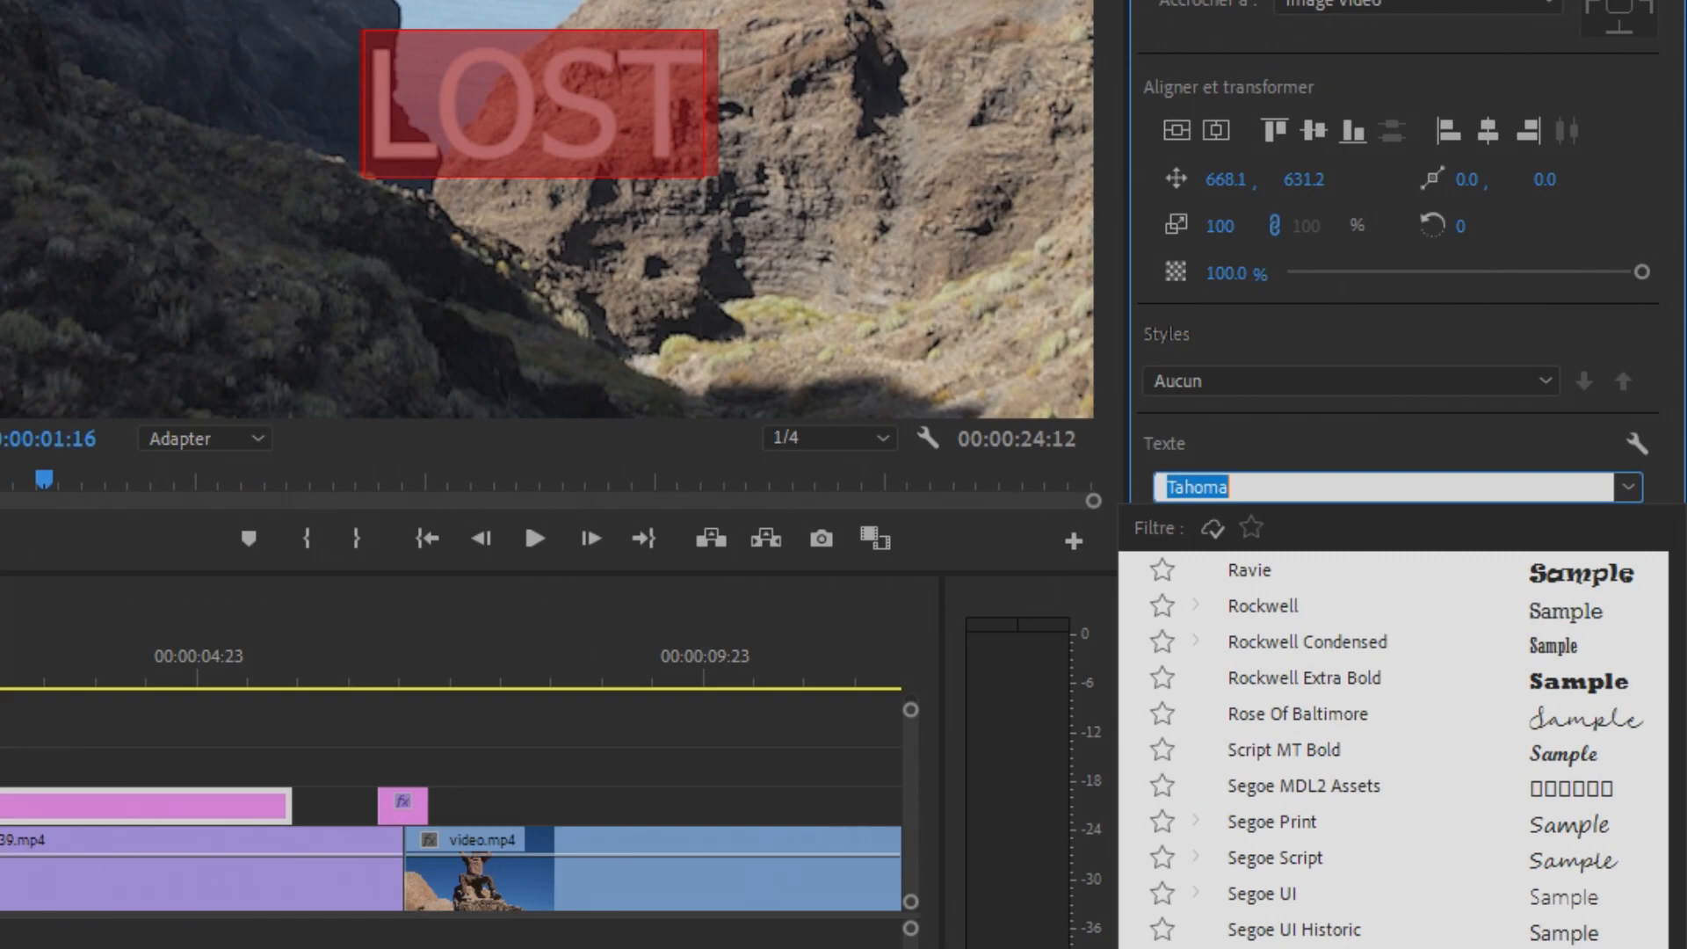
left_click(1389, 948)
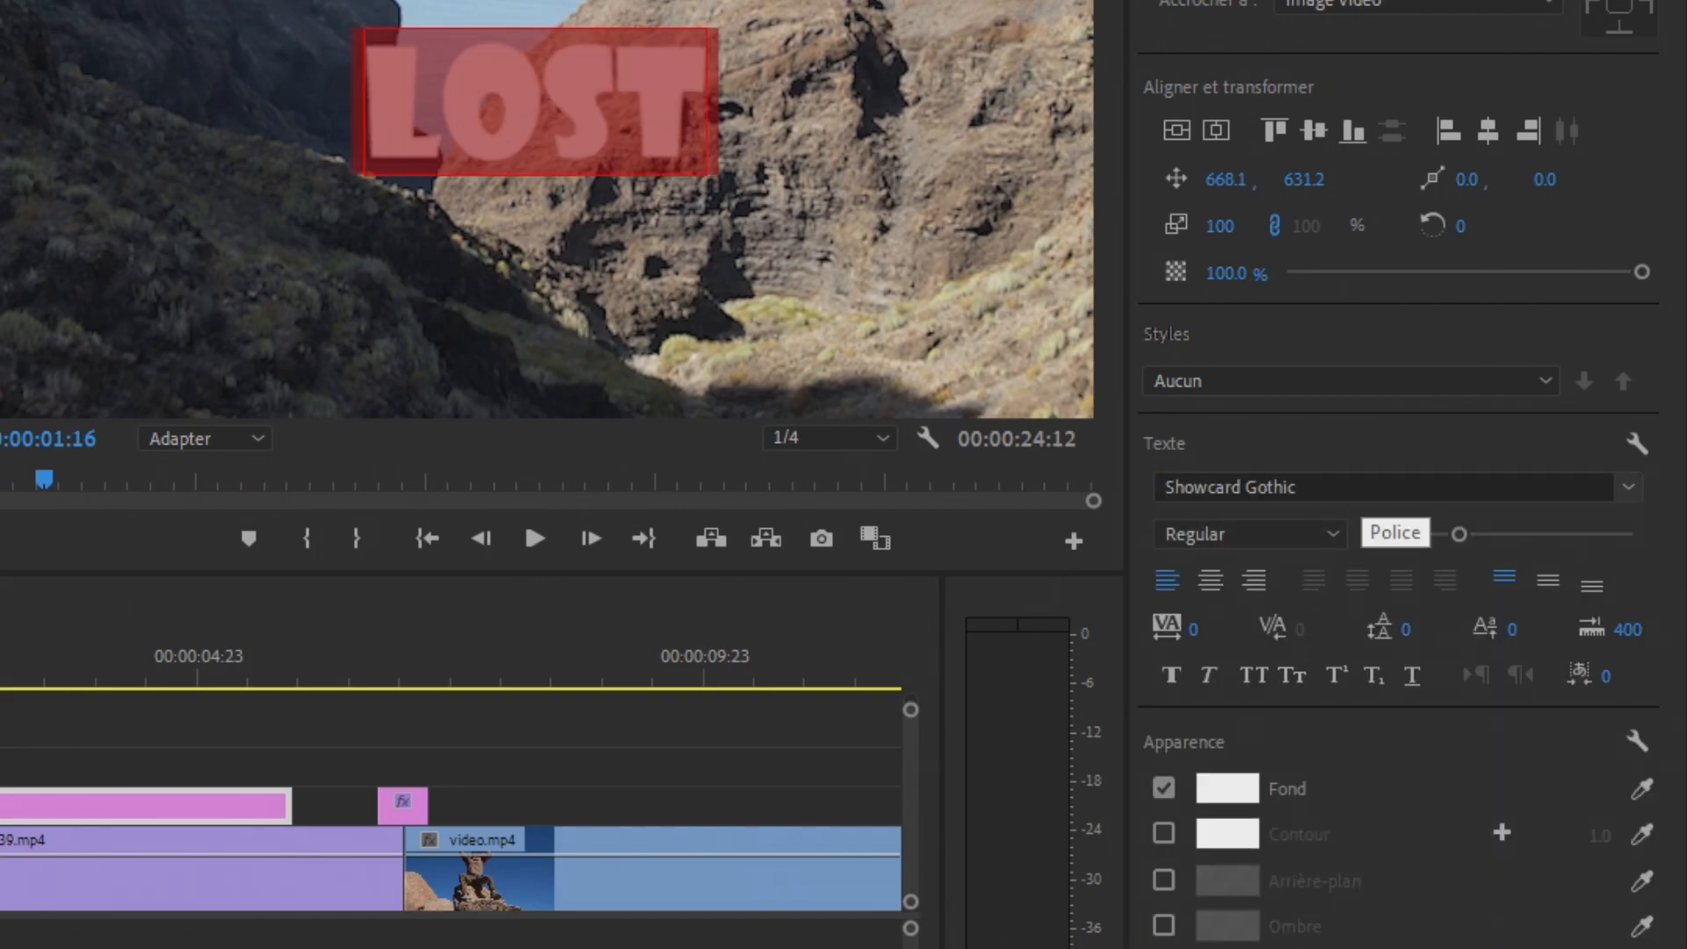
Change the LOST title's font to Impact
left_click(1353, 488)
scroll(1315, 774, "up", 9)
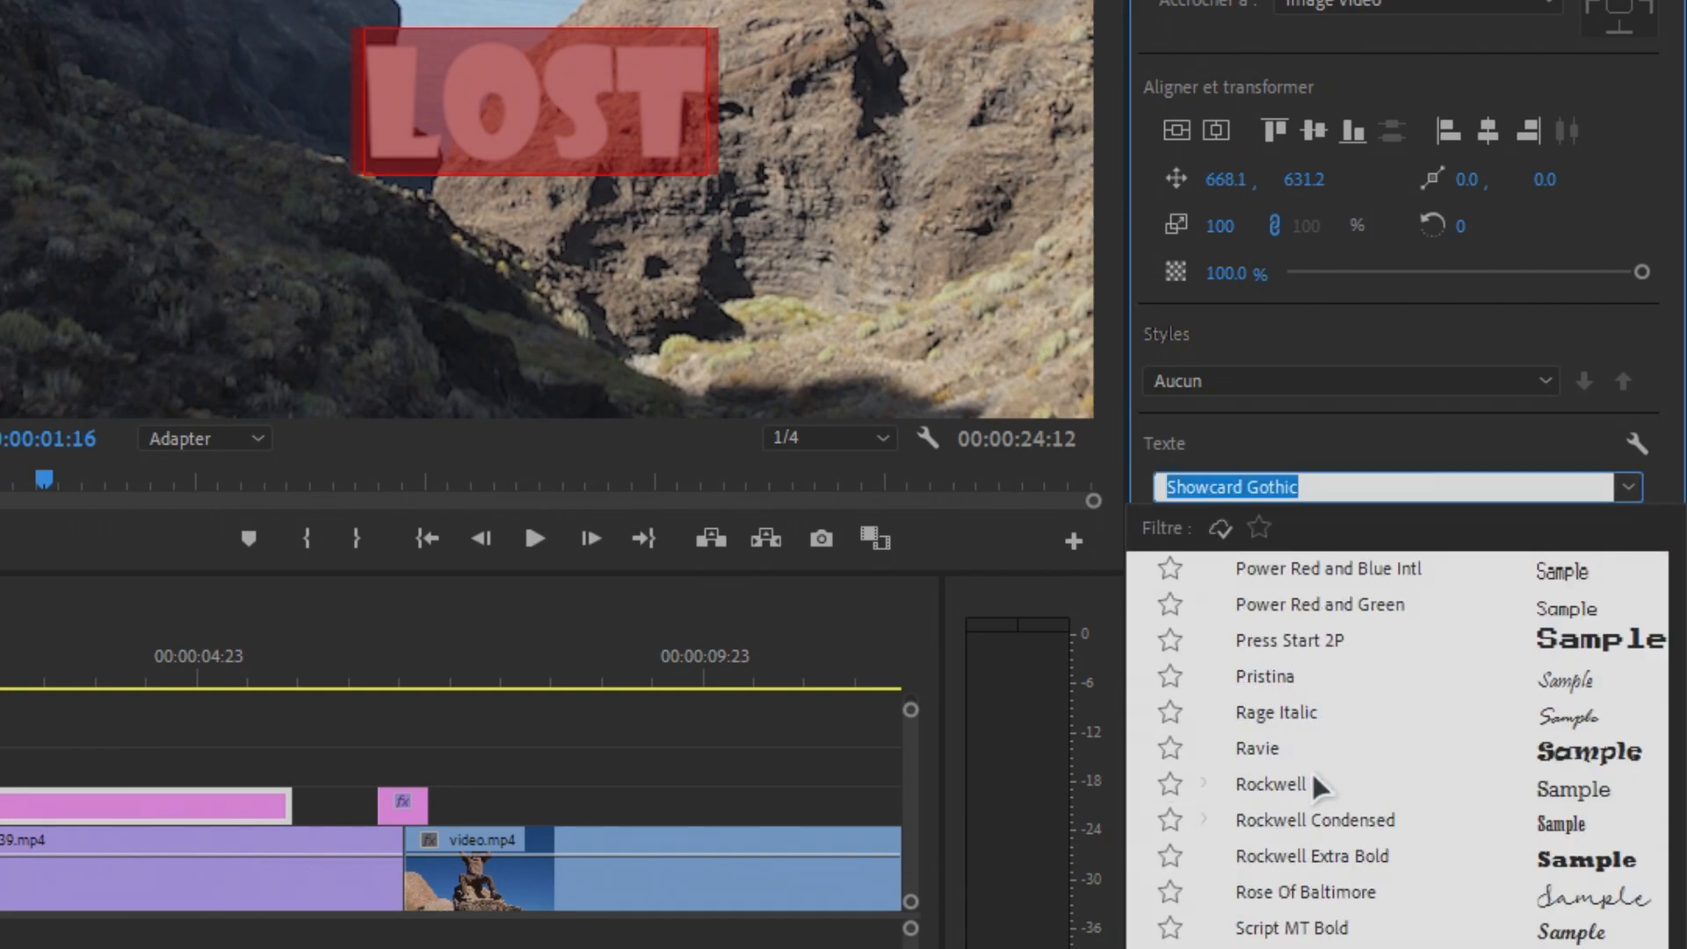
scroll(1312, 778, "down", 1)
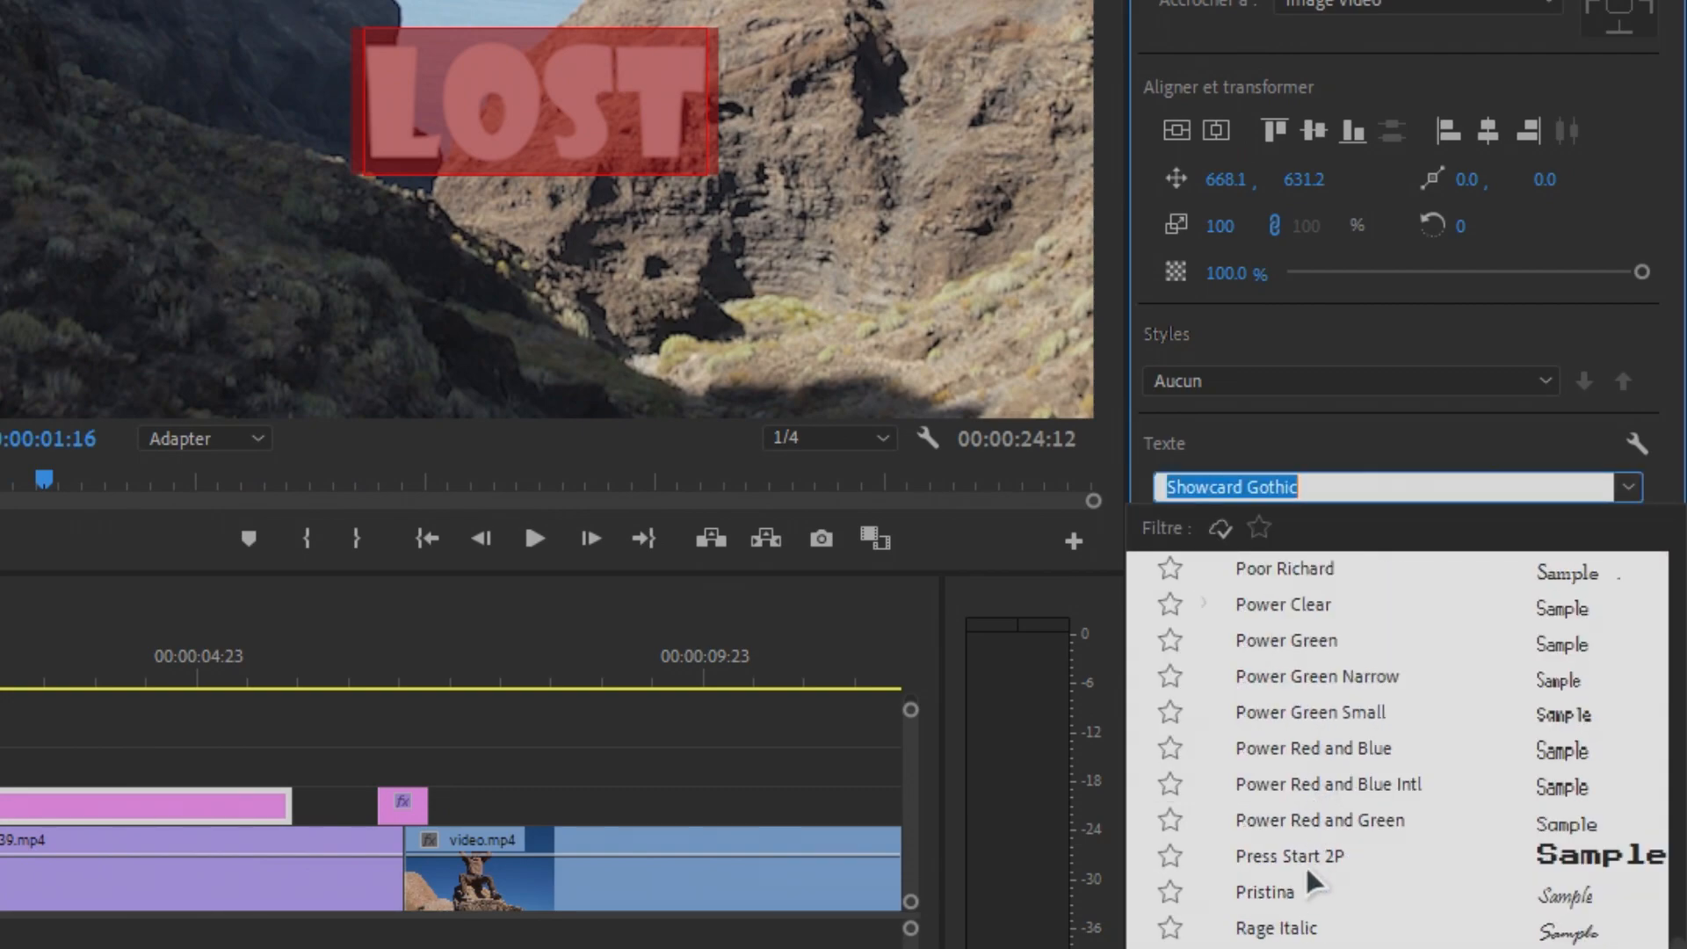
scroll(1307, 878, "up", 6)
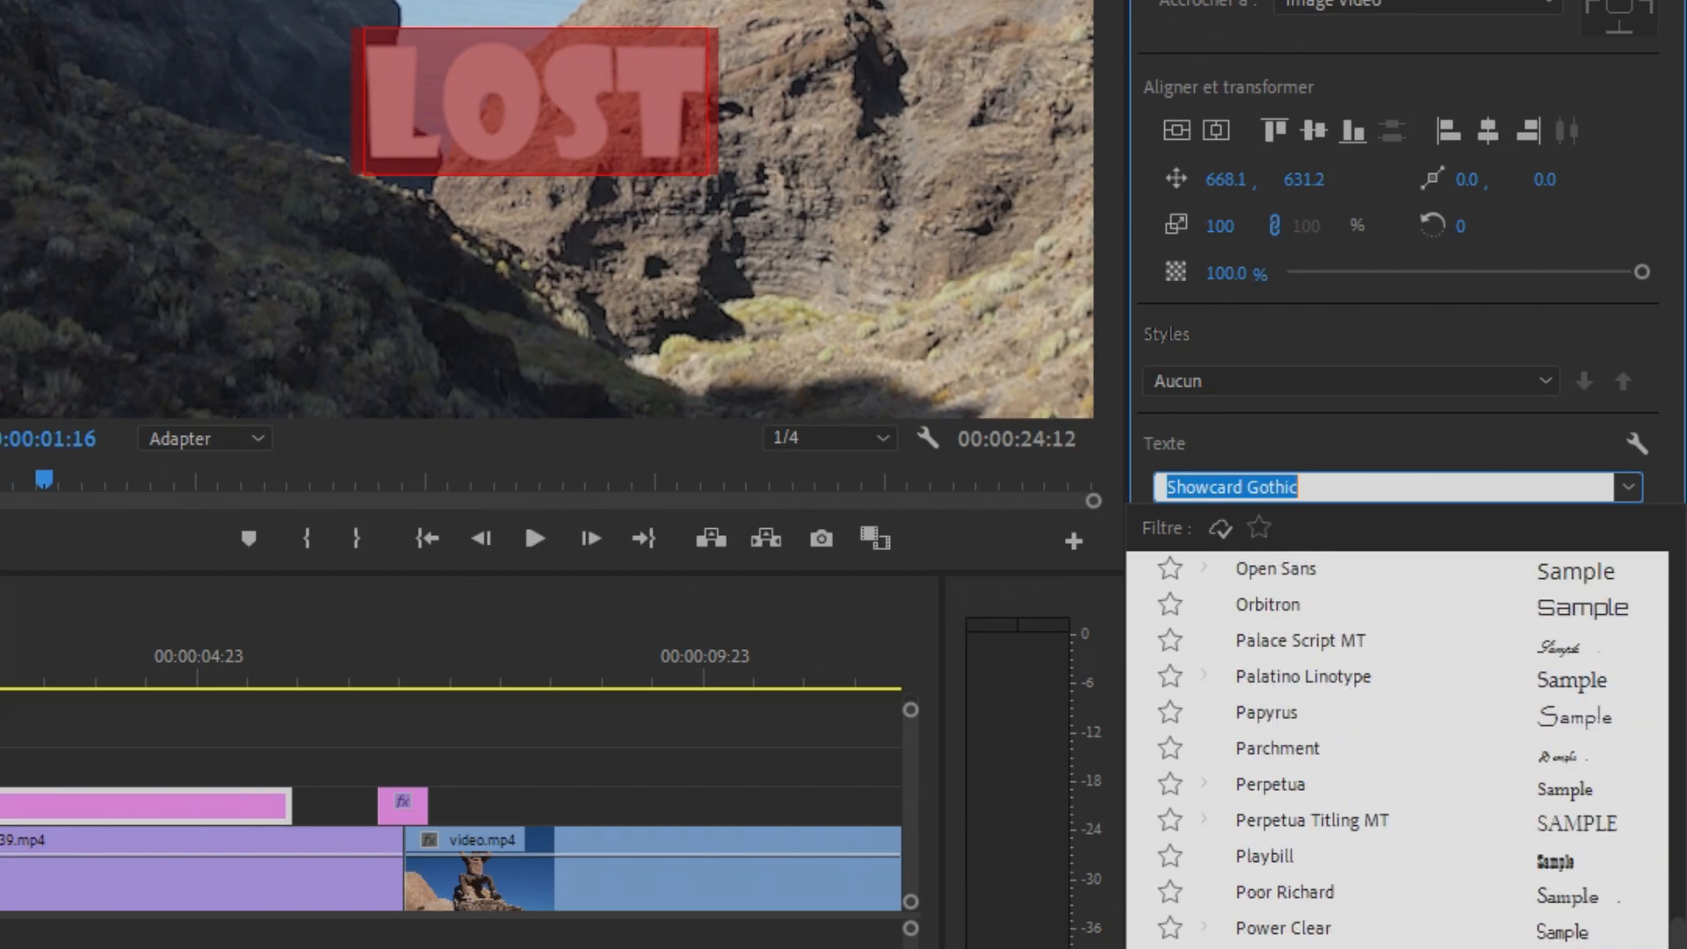
scroll(1397, 747, "up", 9)
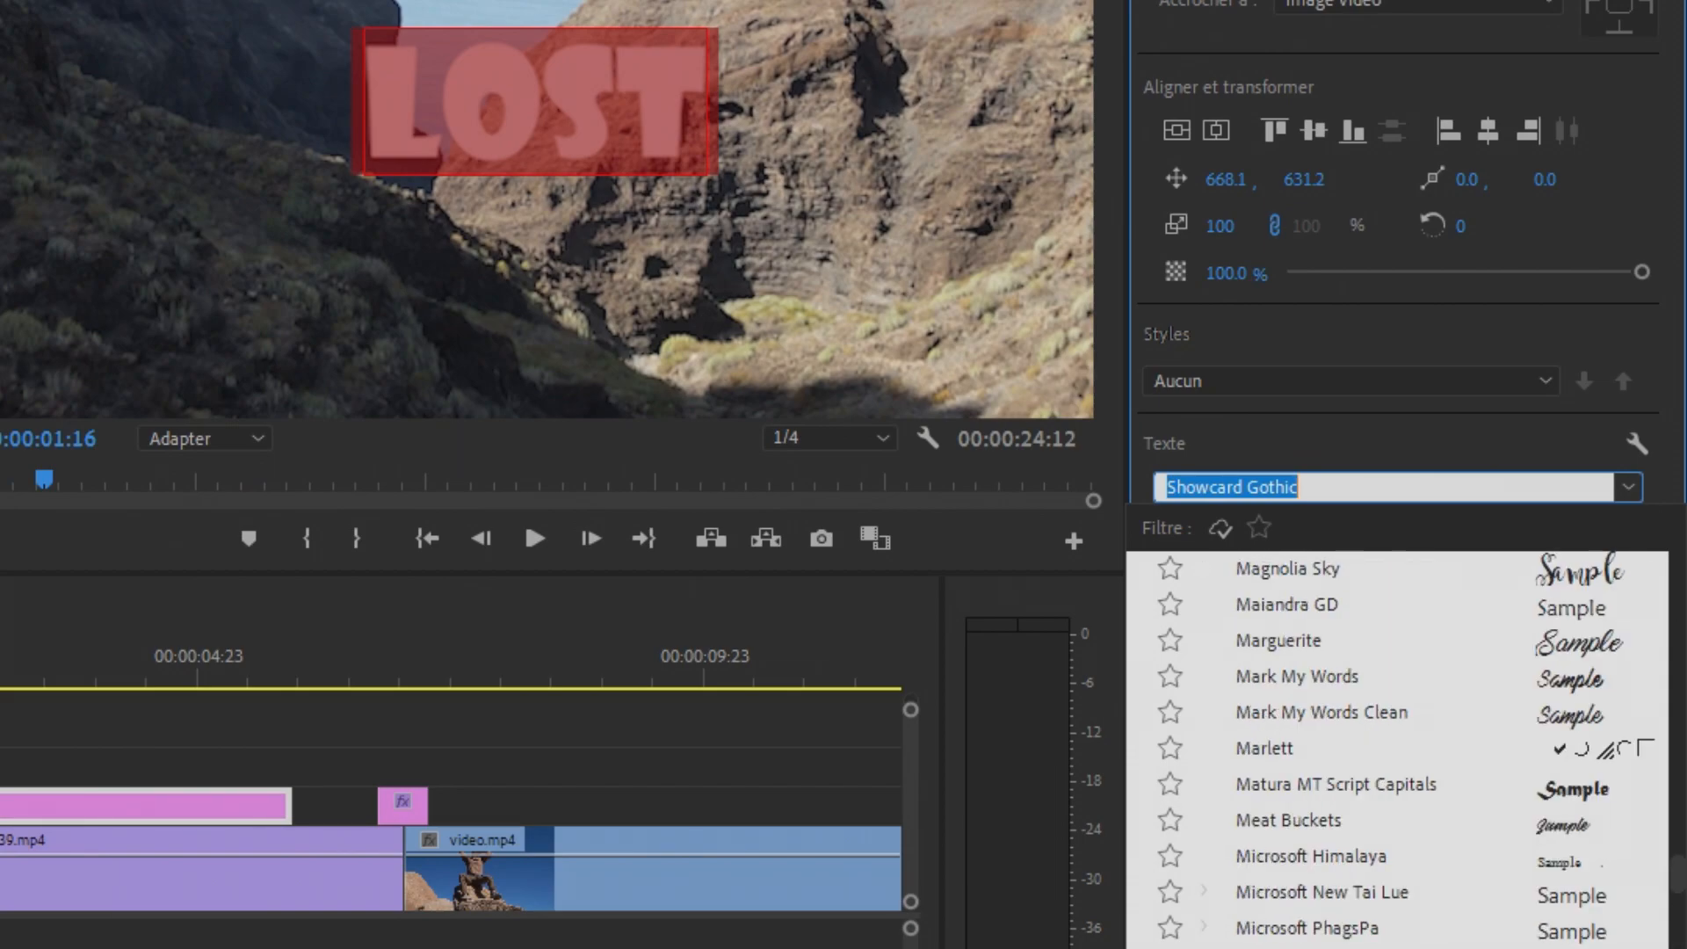
scroll(1397, 746, "up", 10)
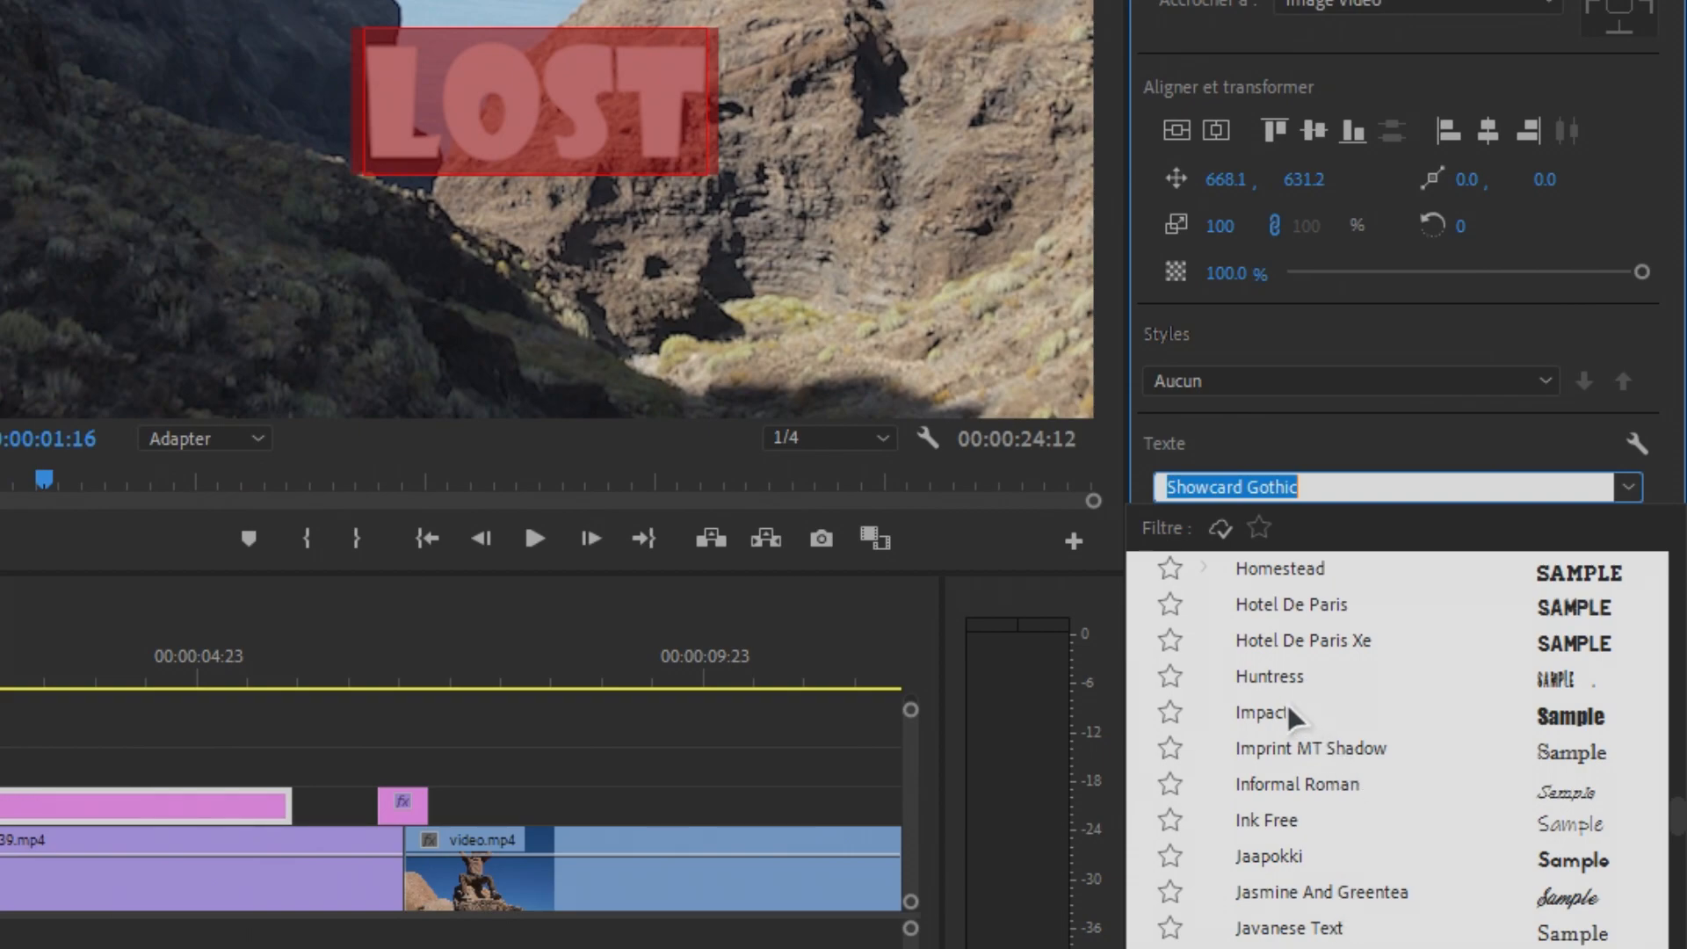
left_click(1262, 712)
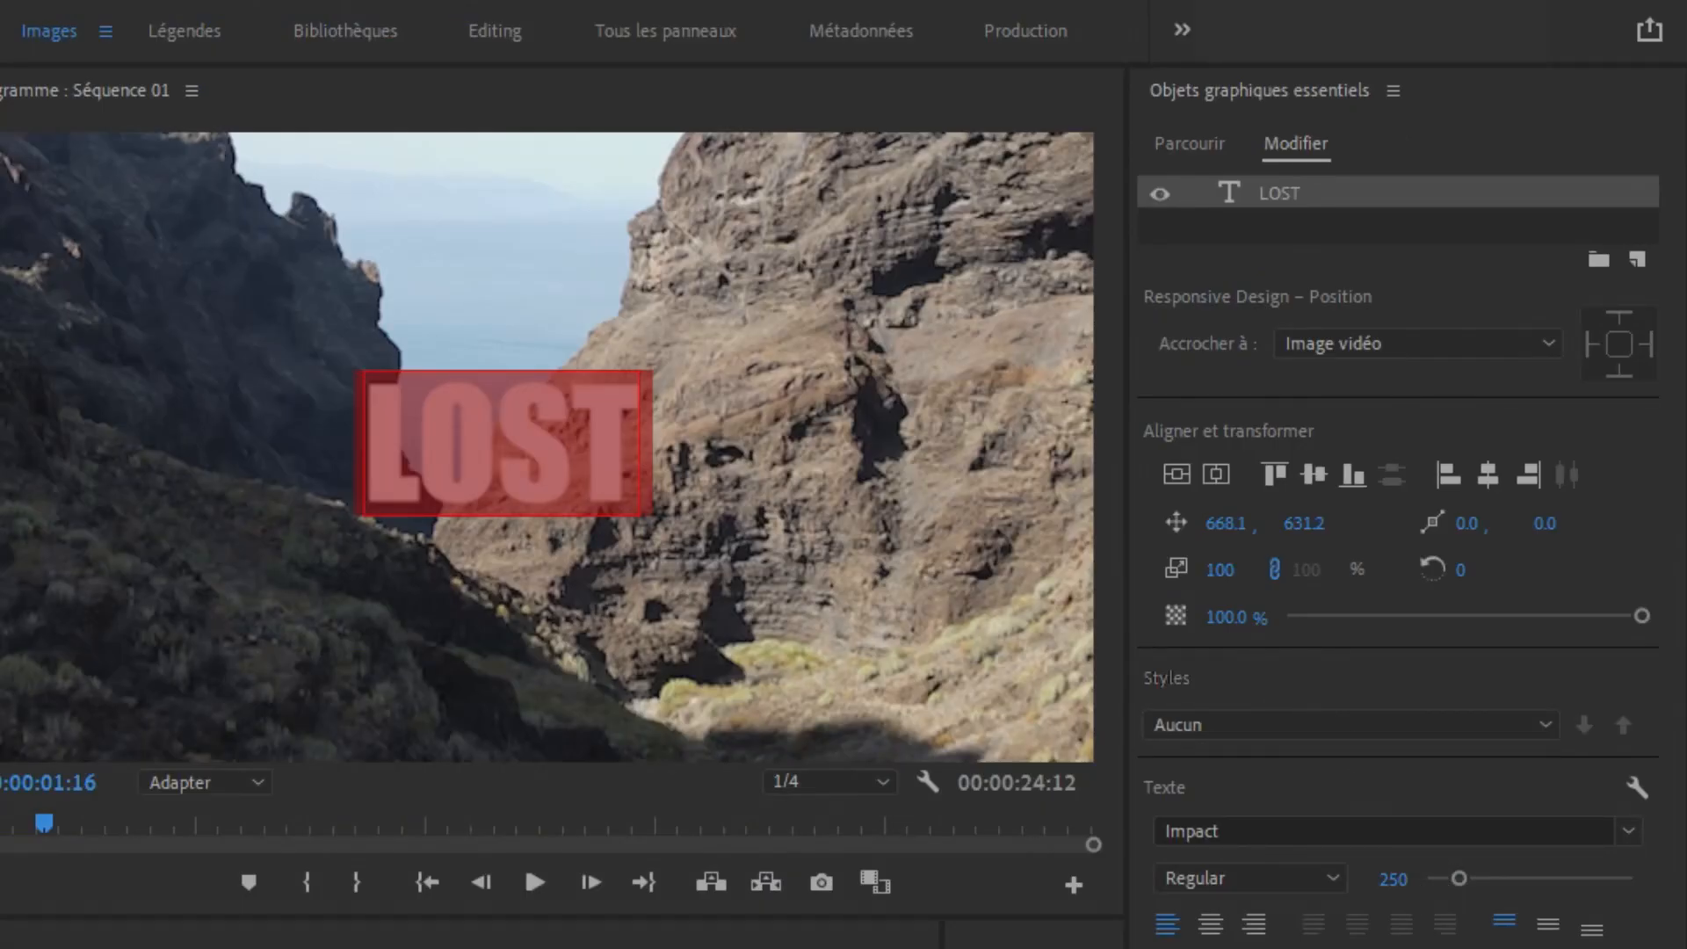
Enlarge the LOST title to font size 300 and centre it again vertically and horizontally in the frame
left_click(1392, 879)
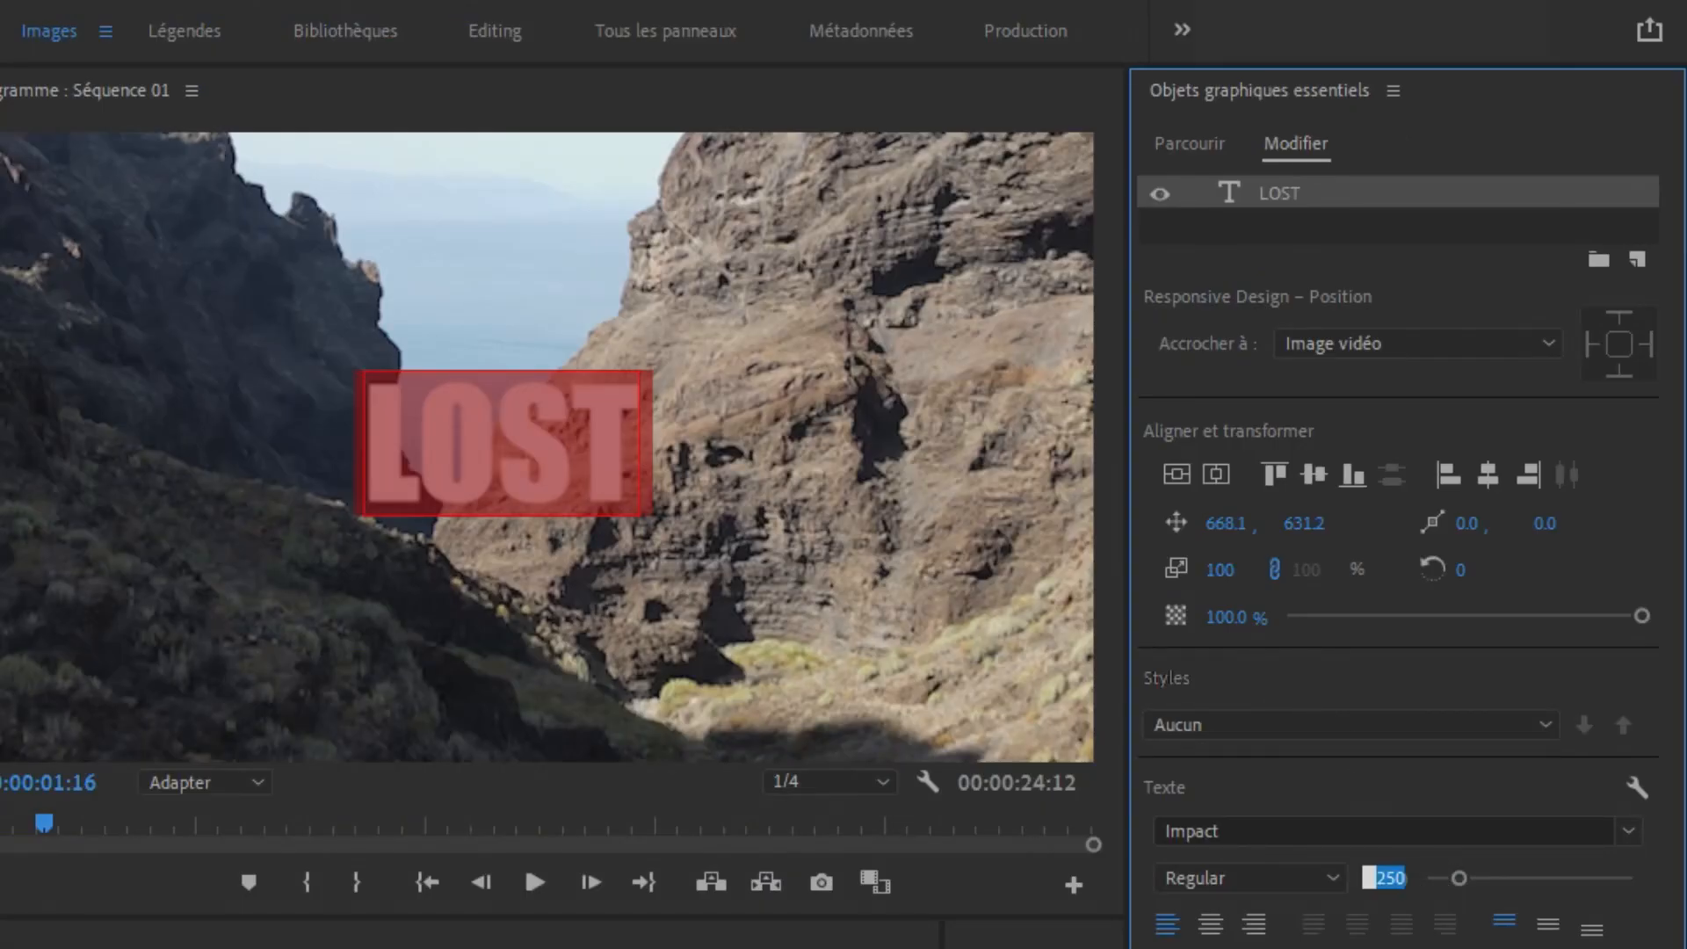
type("300")
key("Return")
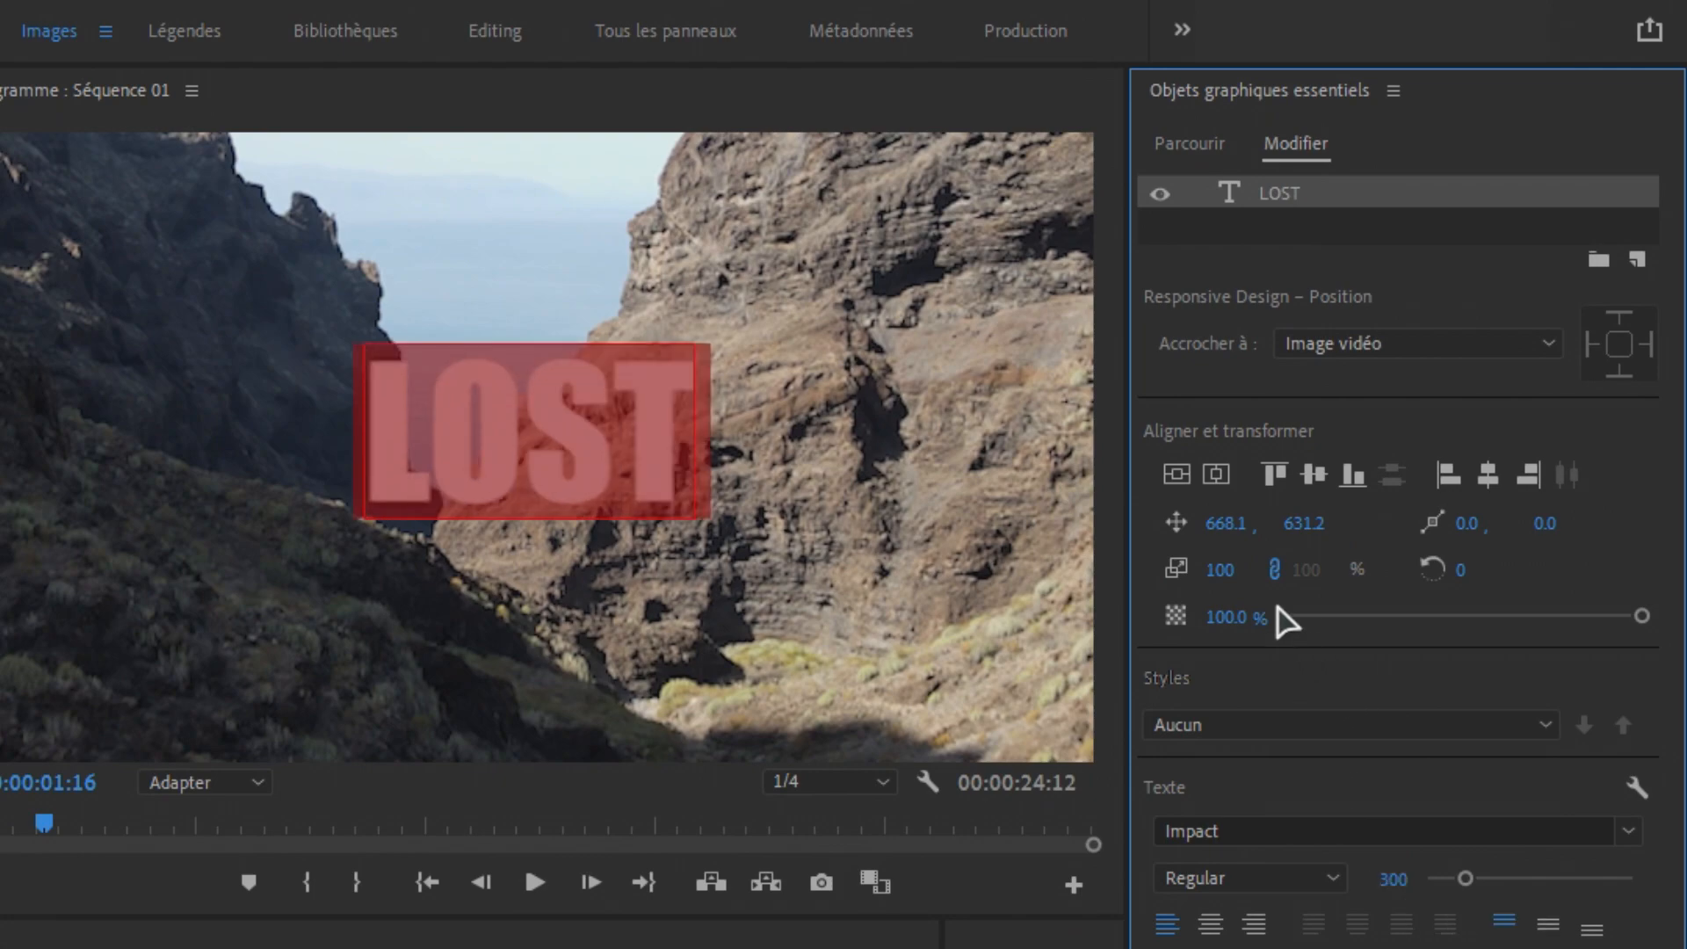
left_click(1176, 479)
left_click(1209, 483)
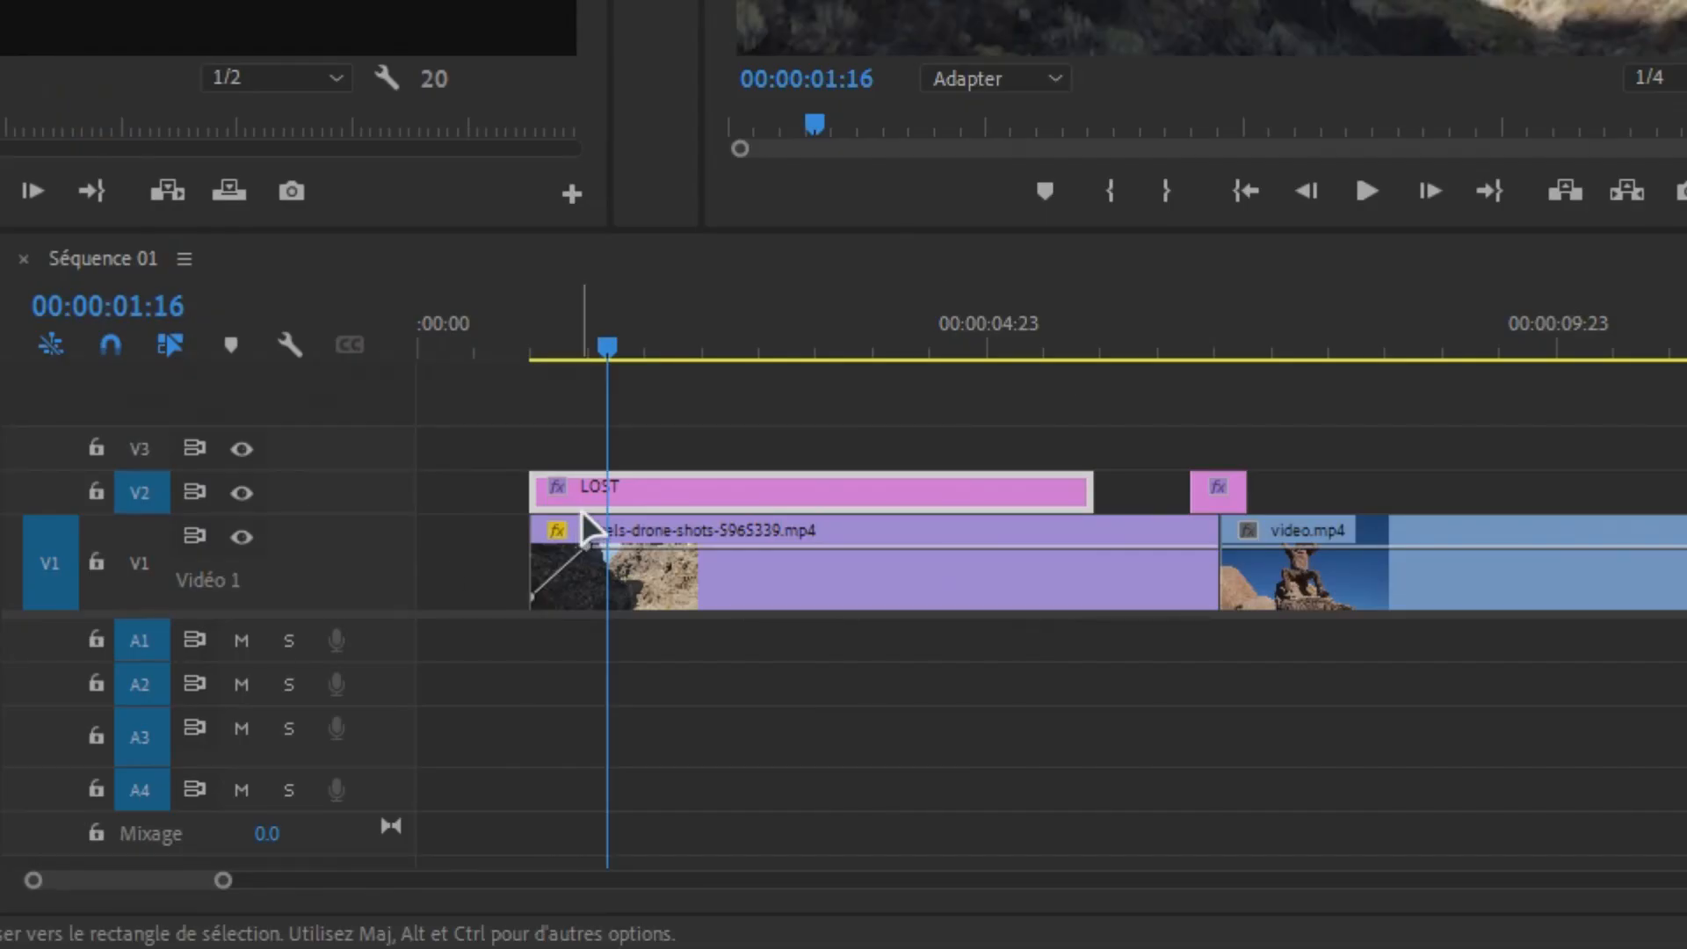
Search the effects for "INCRUS" and apply Incrustation Cache de piste to the drone clip on V1
left_click(614, 492)
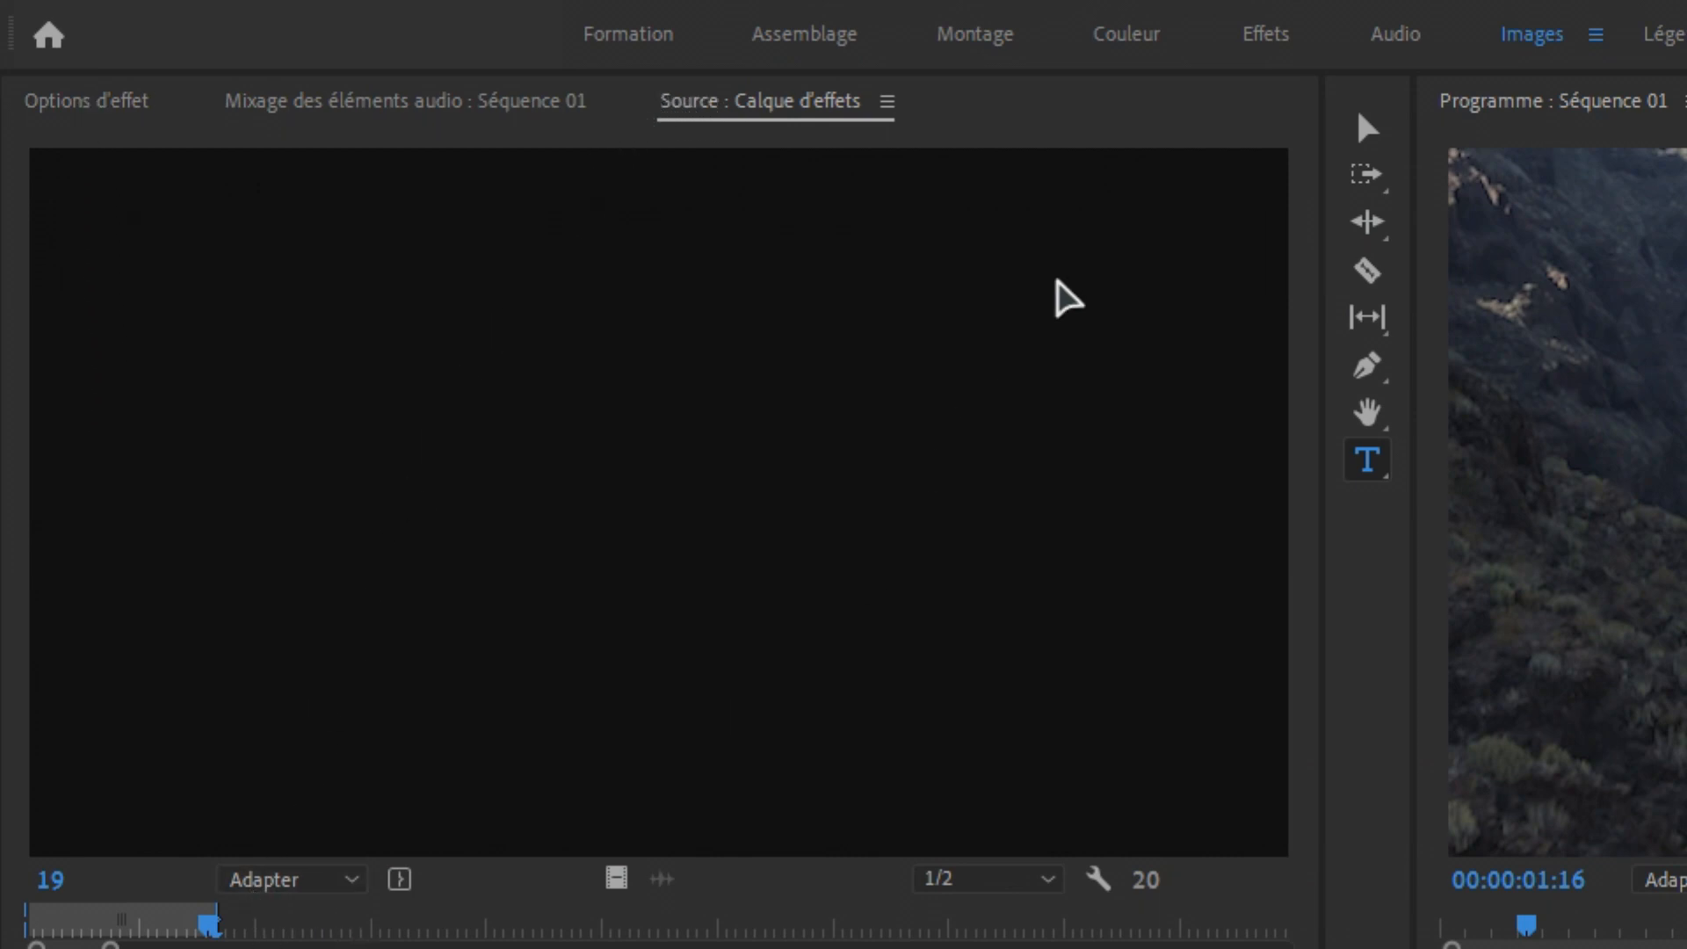
left_click(1265, 35)
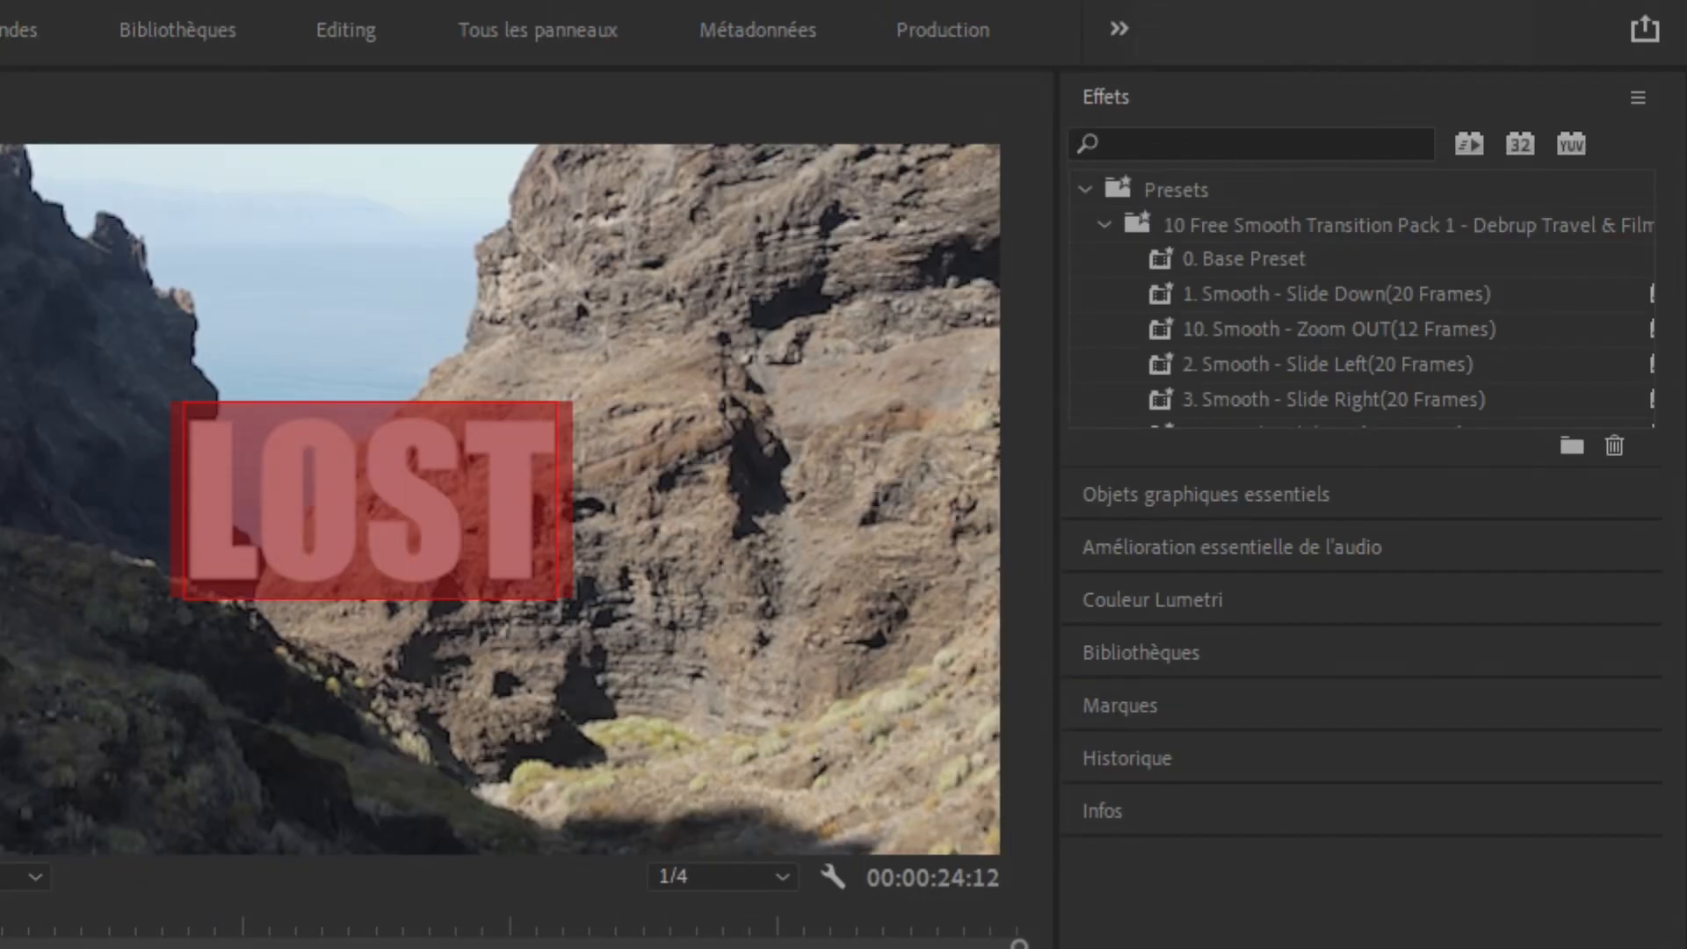
left_click(1466, 146)
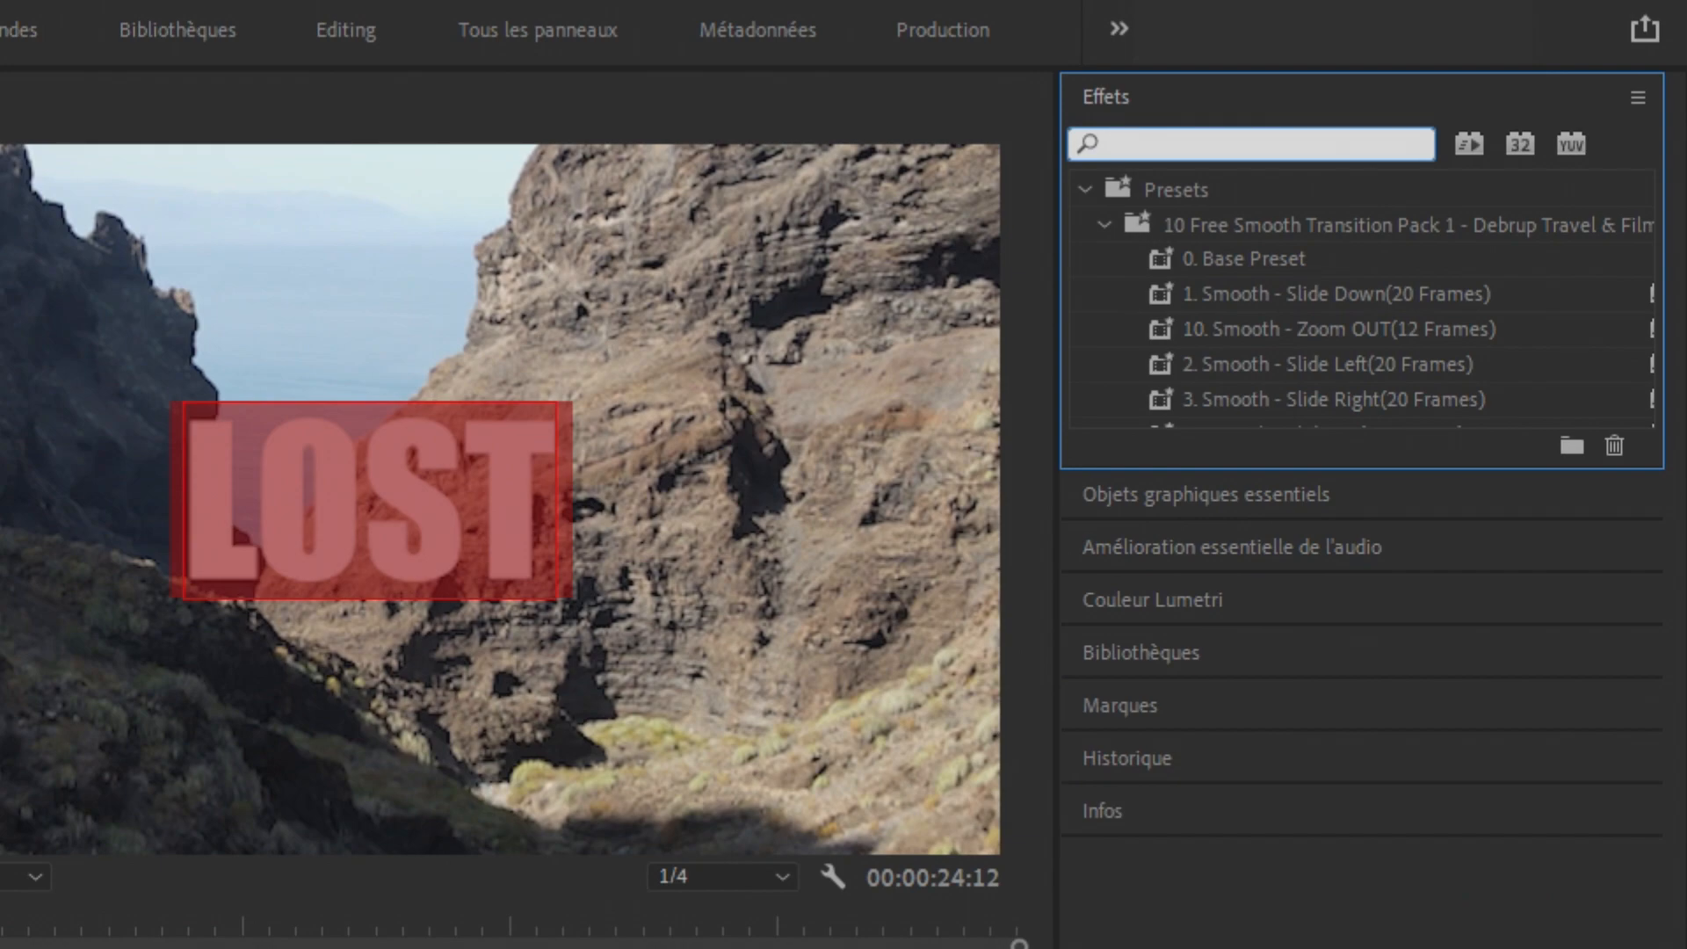
type("INCRUS")
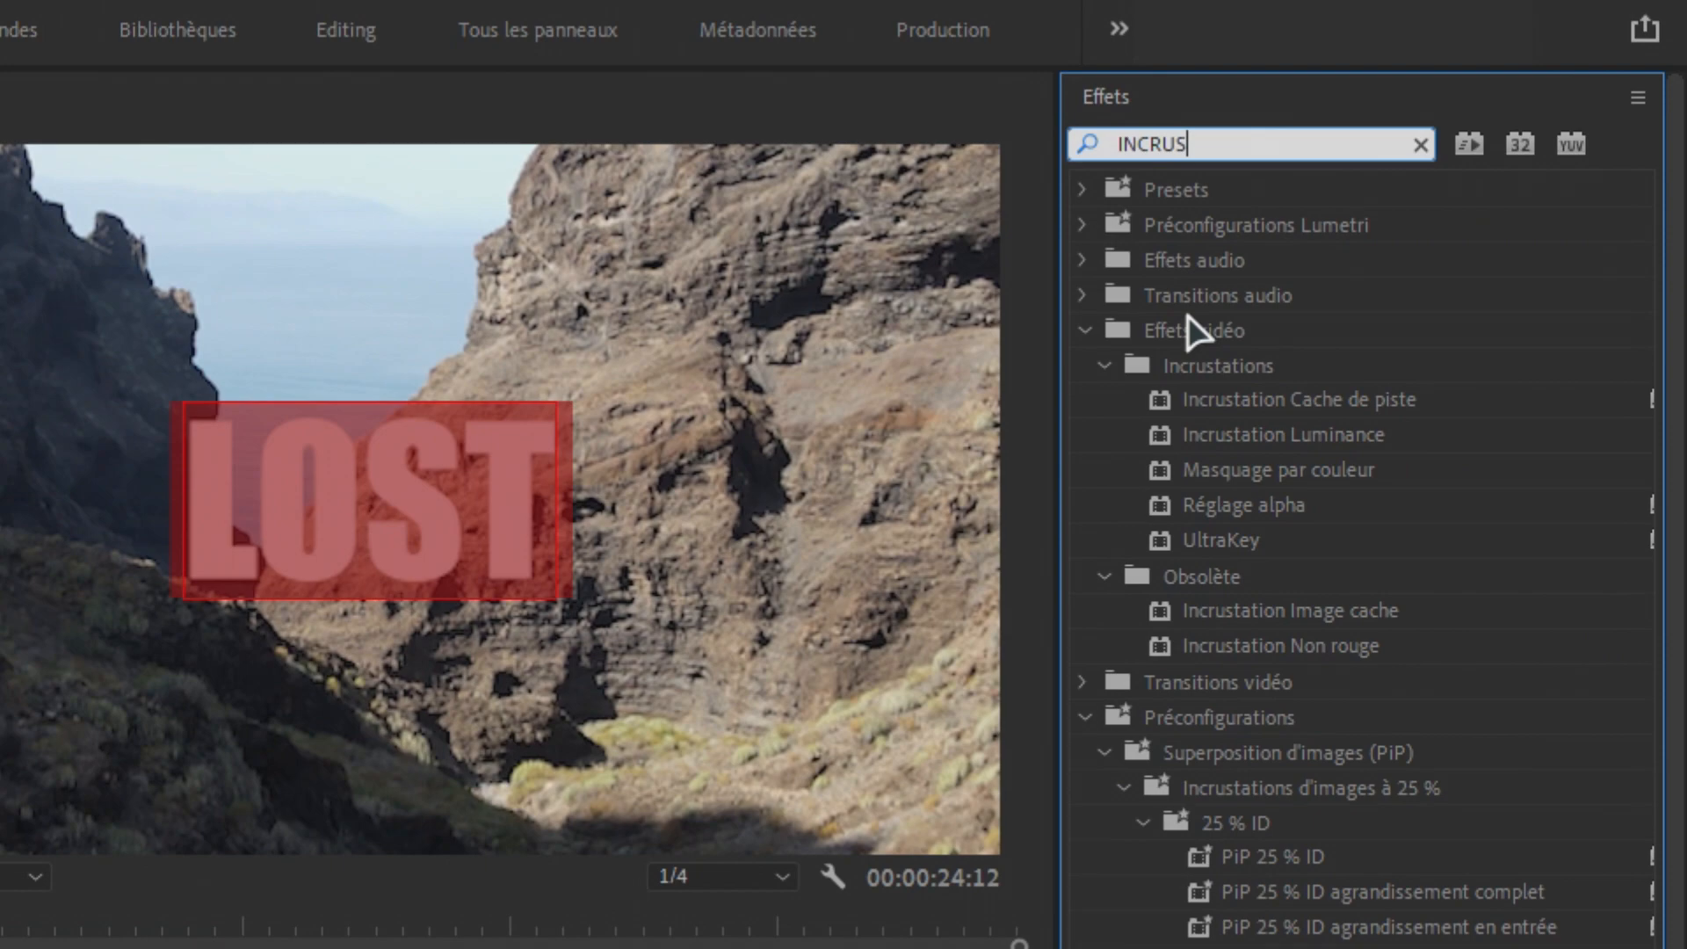
left_click(1315, 402)
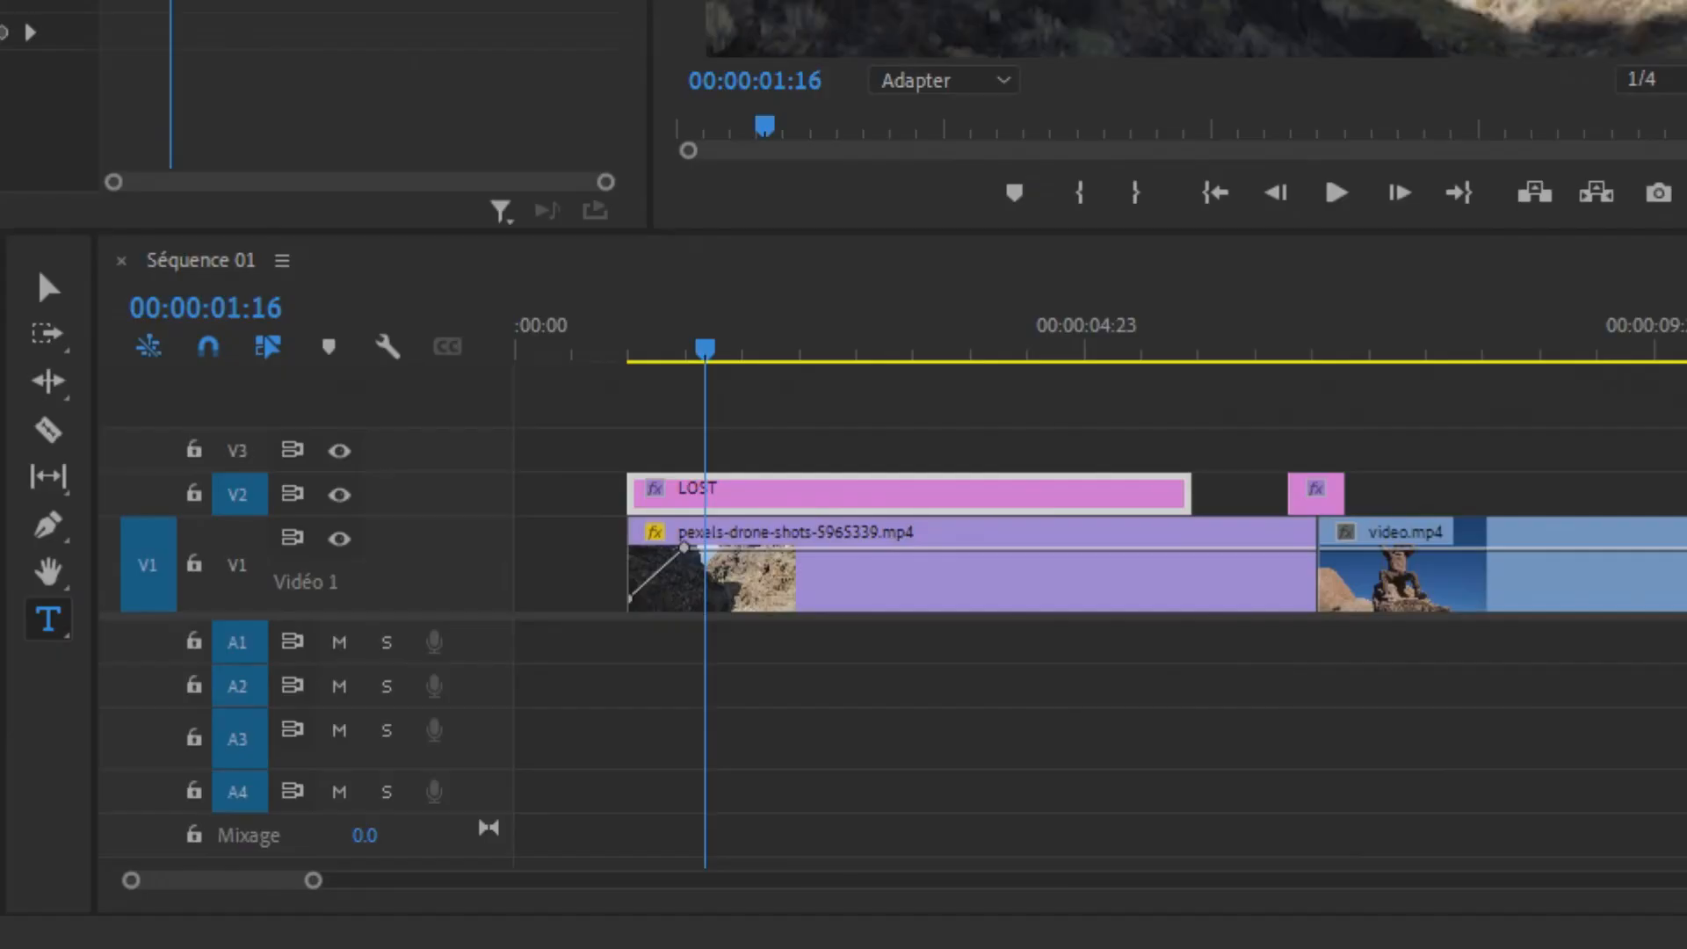
left_click_drag(842, 452, 677, 531)
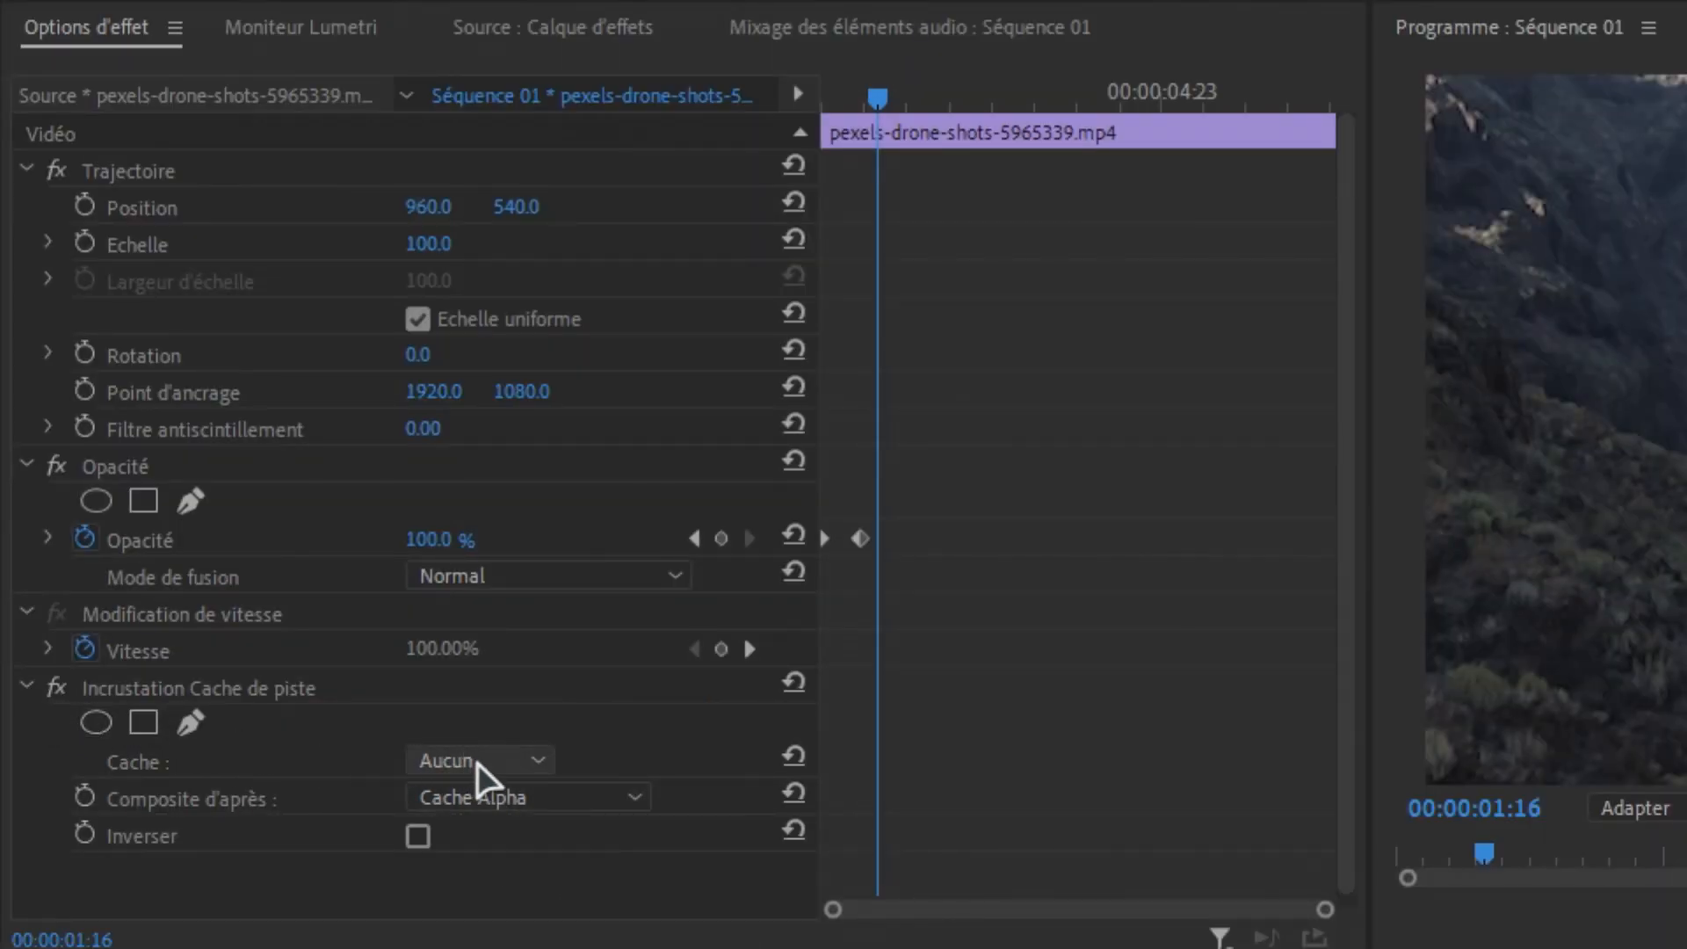
Set the drone clip's track matte source to Vidéo 2, keeping the composite mode at Cache Alpha
left_click(505, 796)
left_click(562, 825)
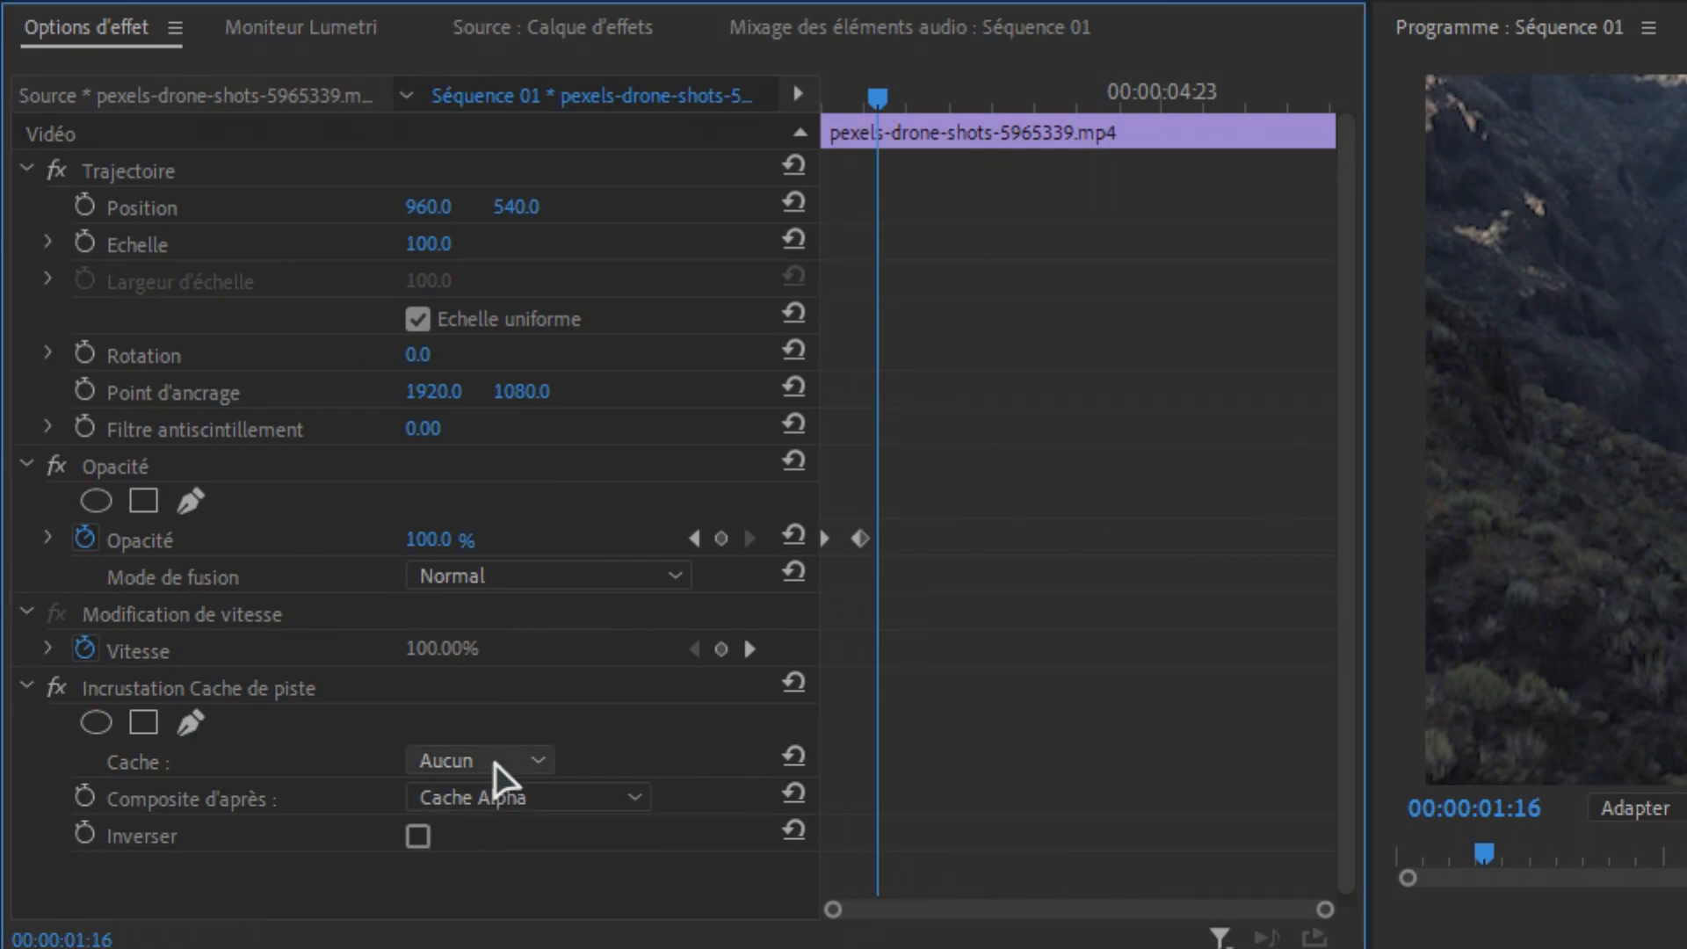
left_click(493, 764)
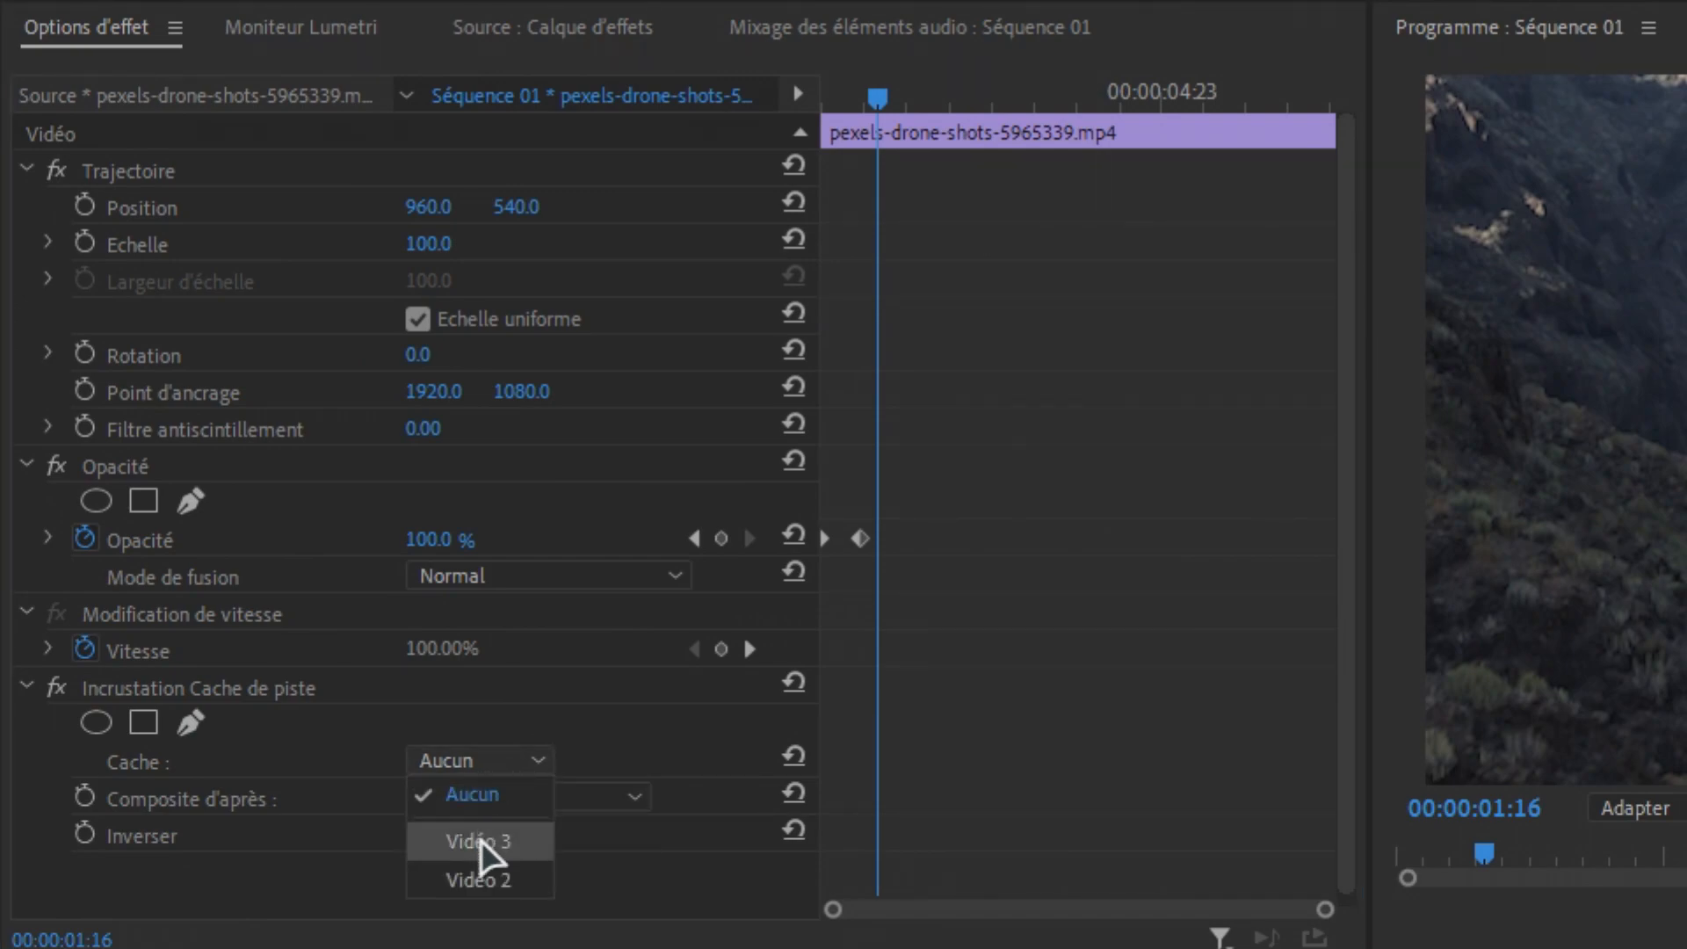
left_click(490, 879)
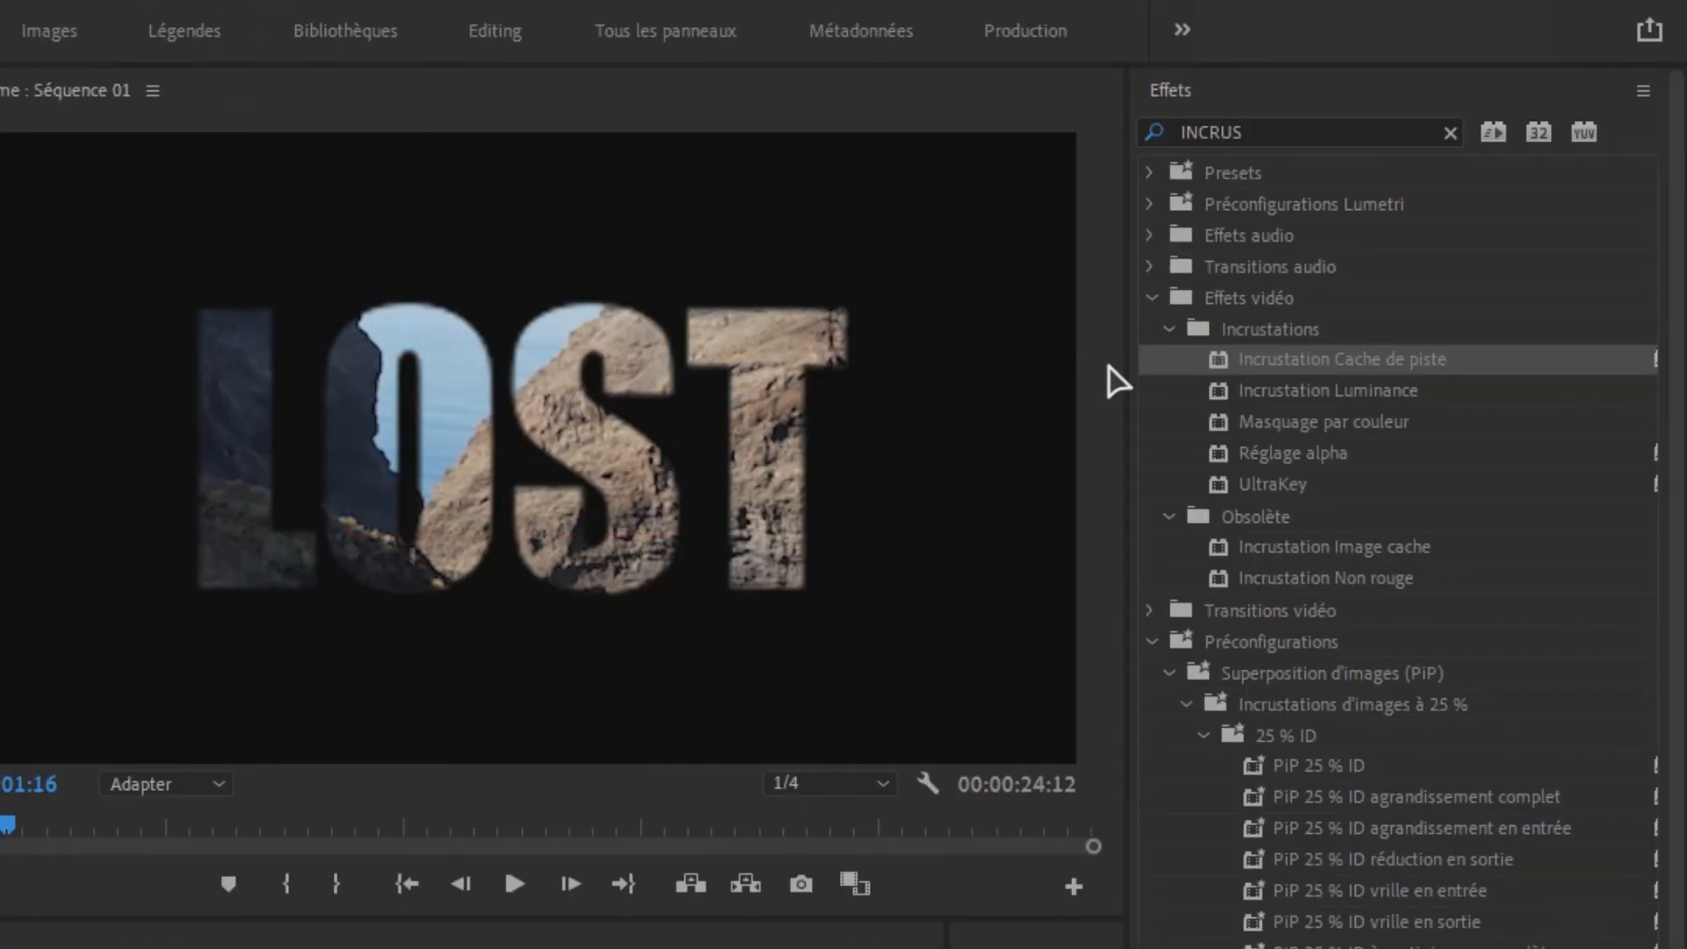
Select all of the LOST text in the matte title and reduce its font size to 260
left_click(503, 448)
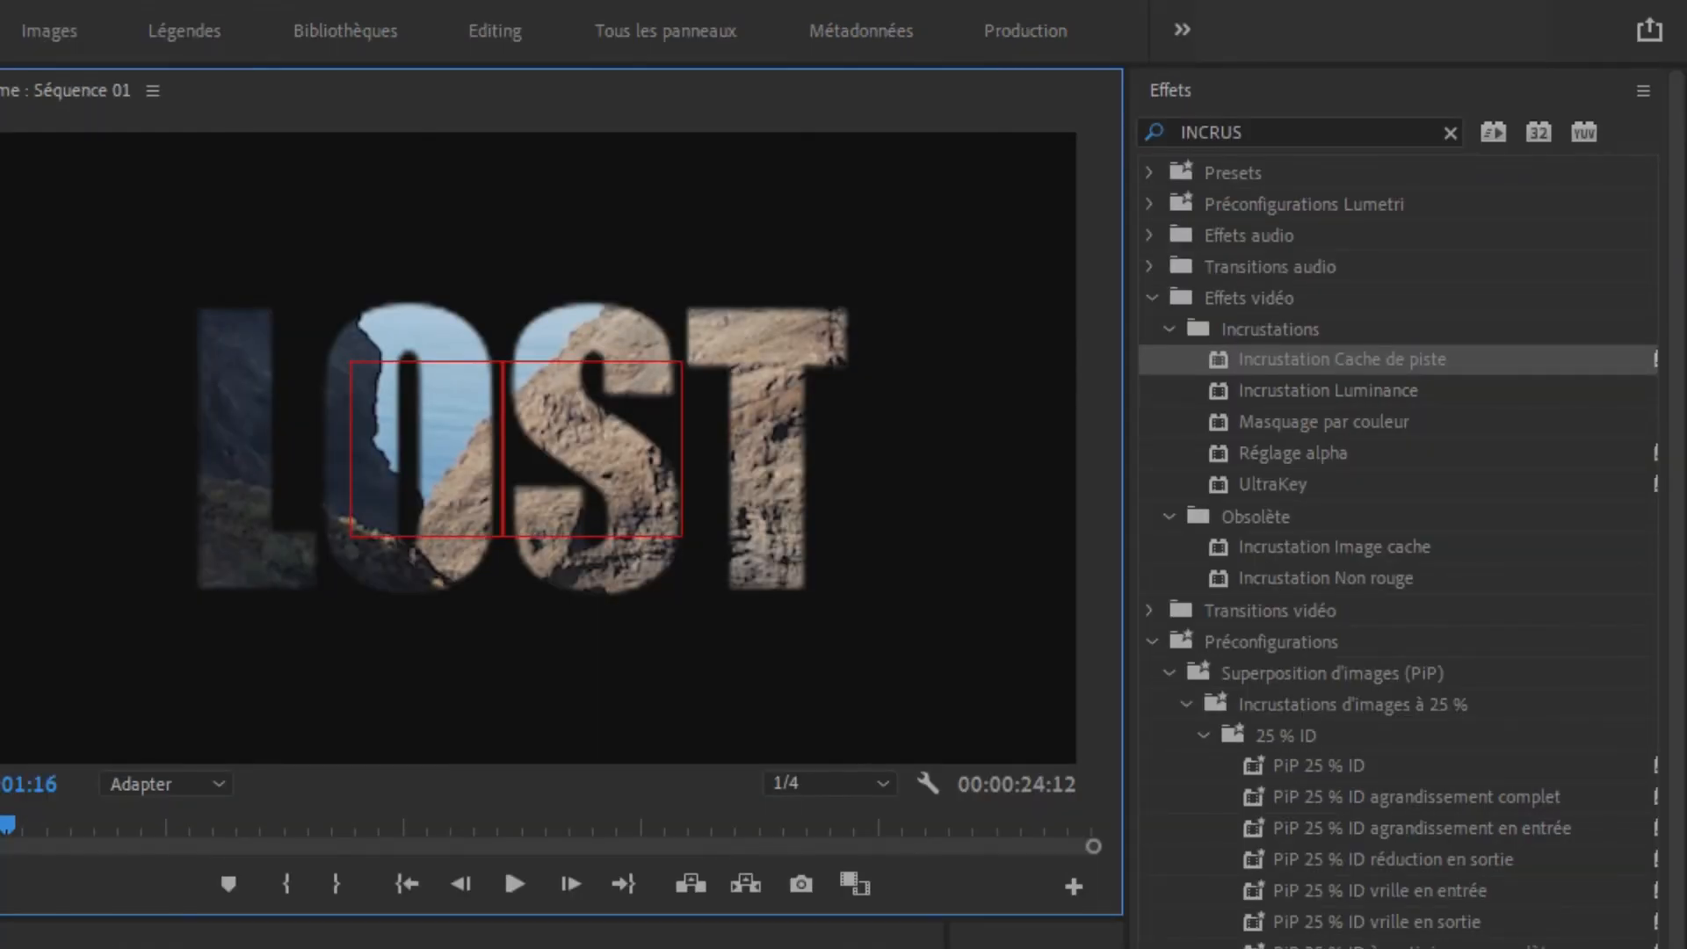
key("ctrl+a")
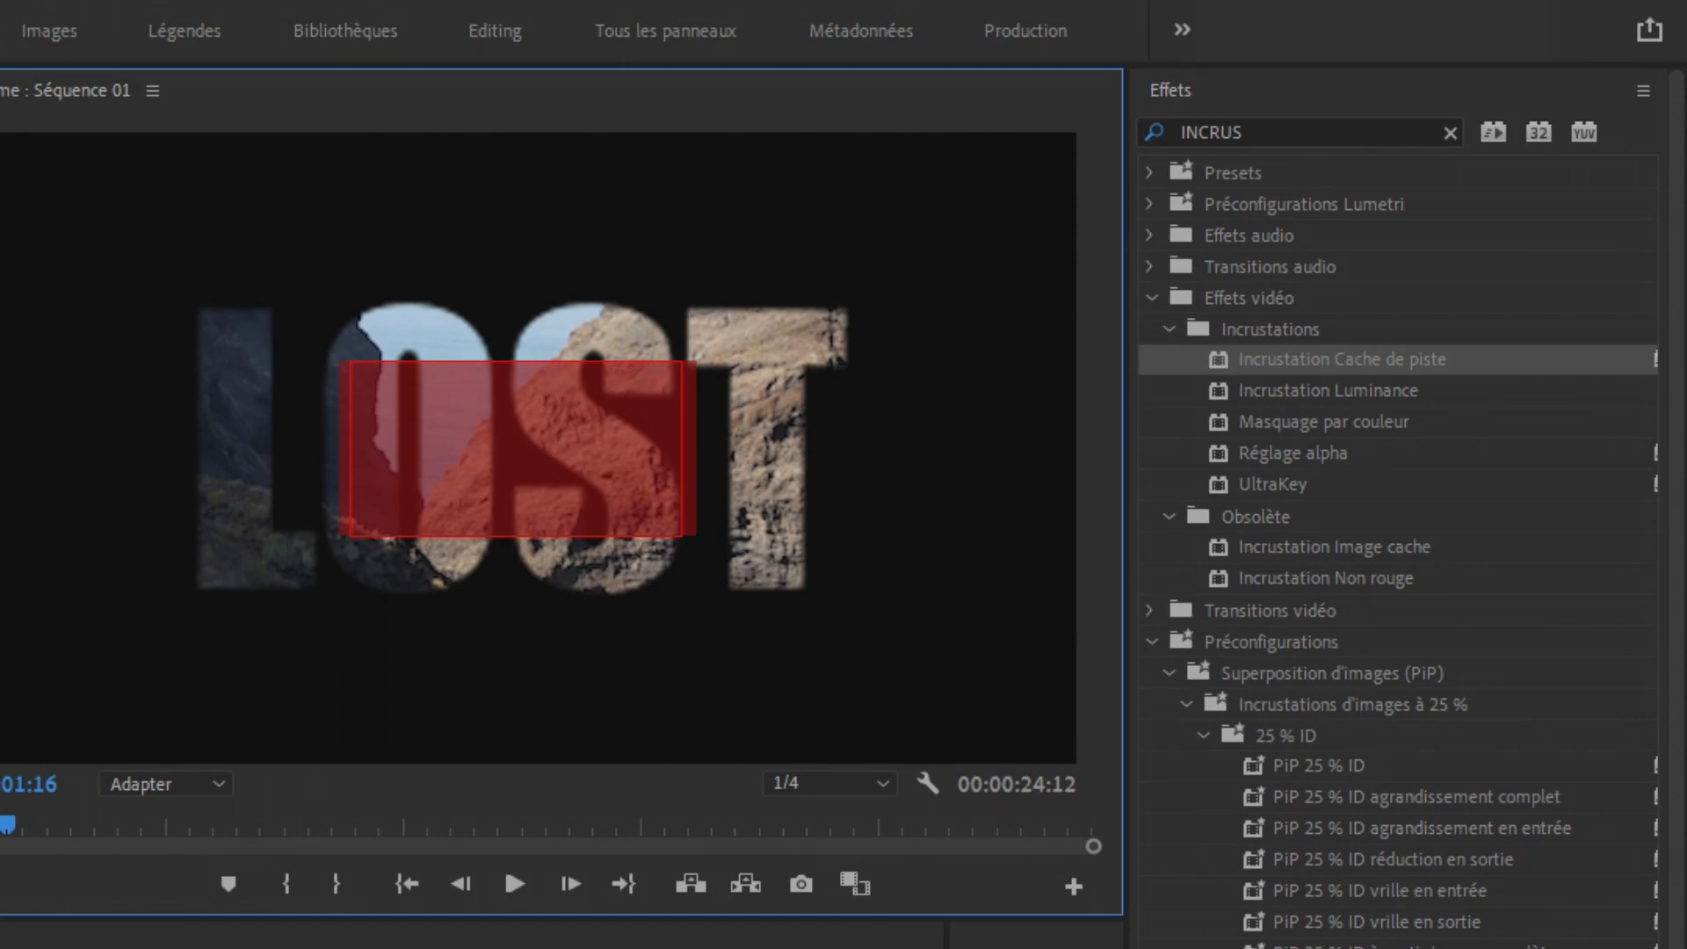
left_click(51, 35)
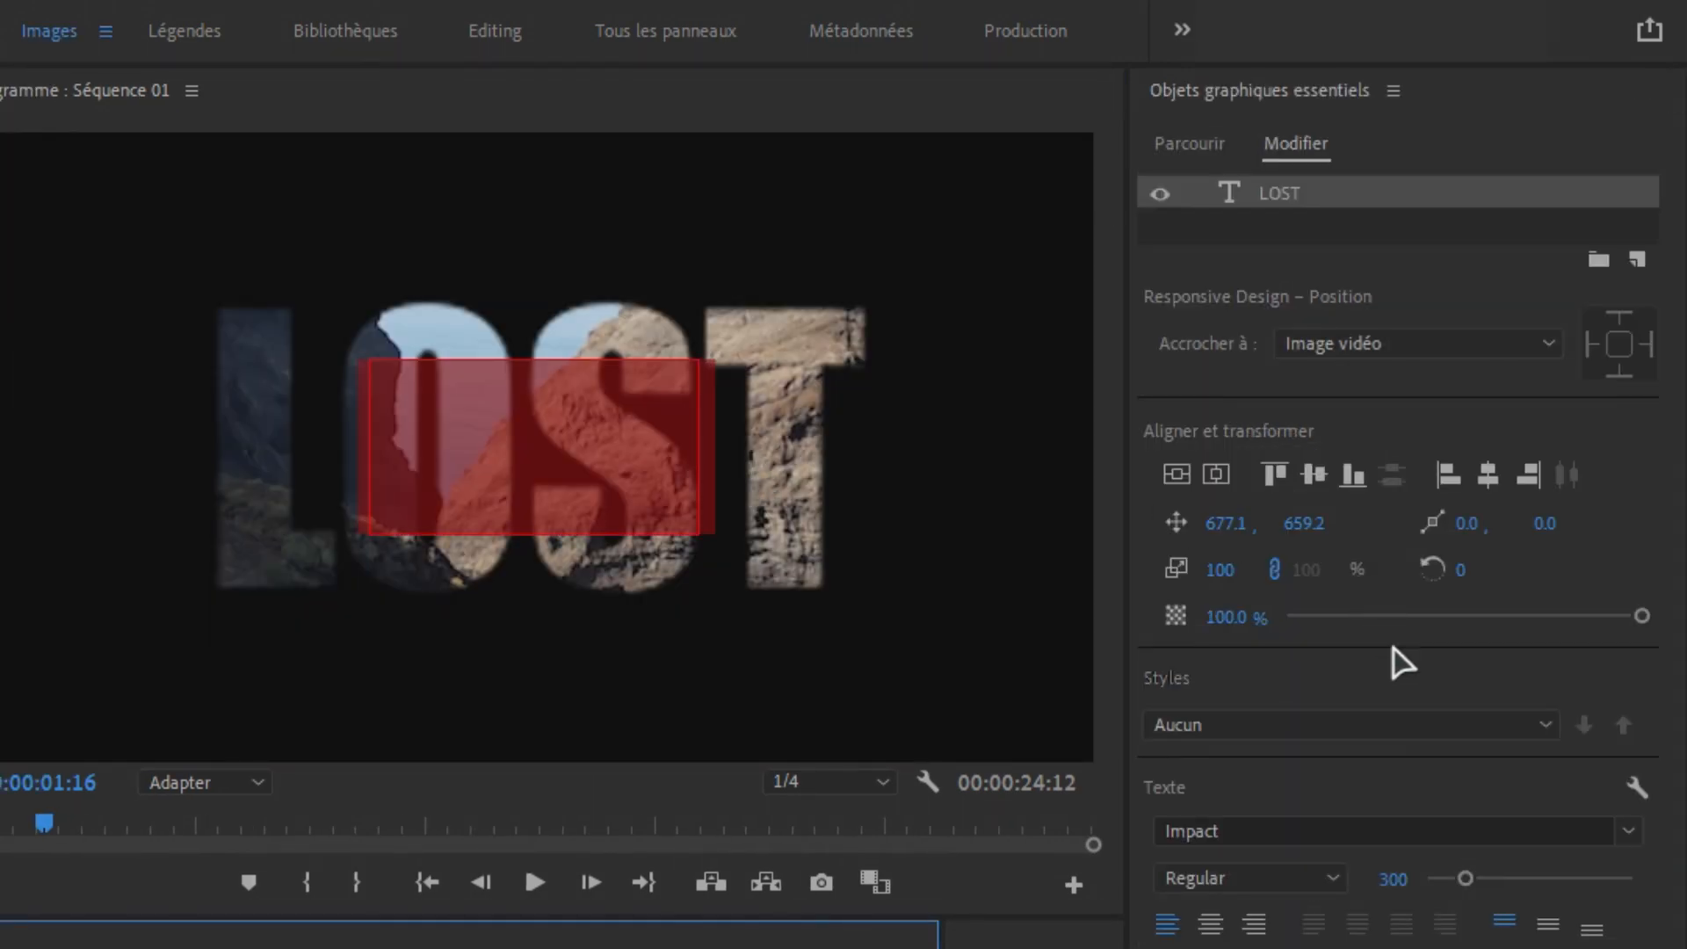
left_click(1388, 878)
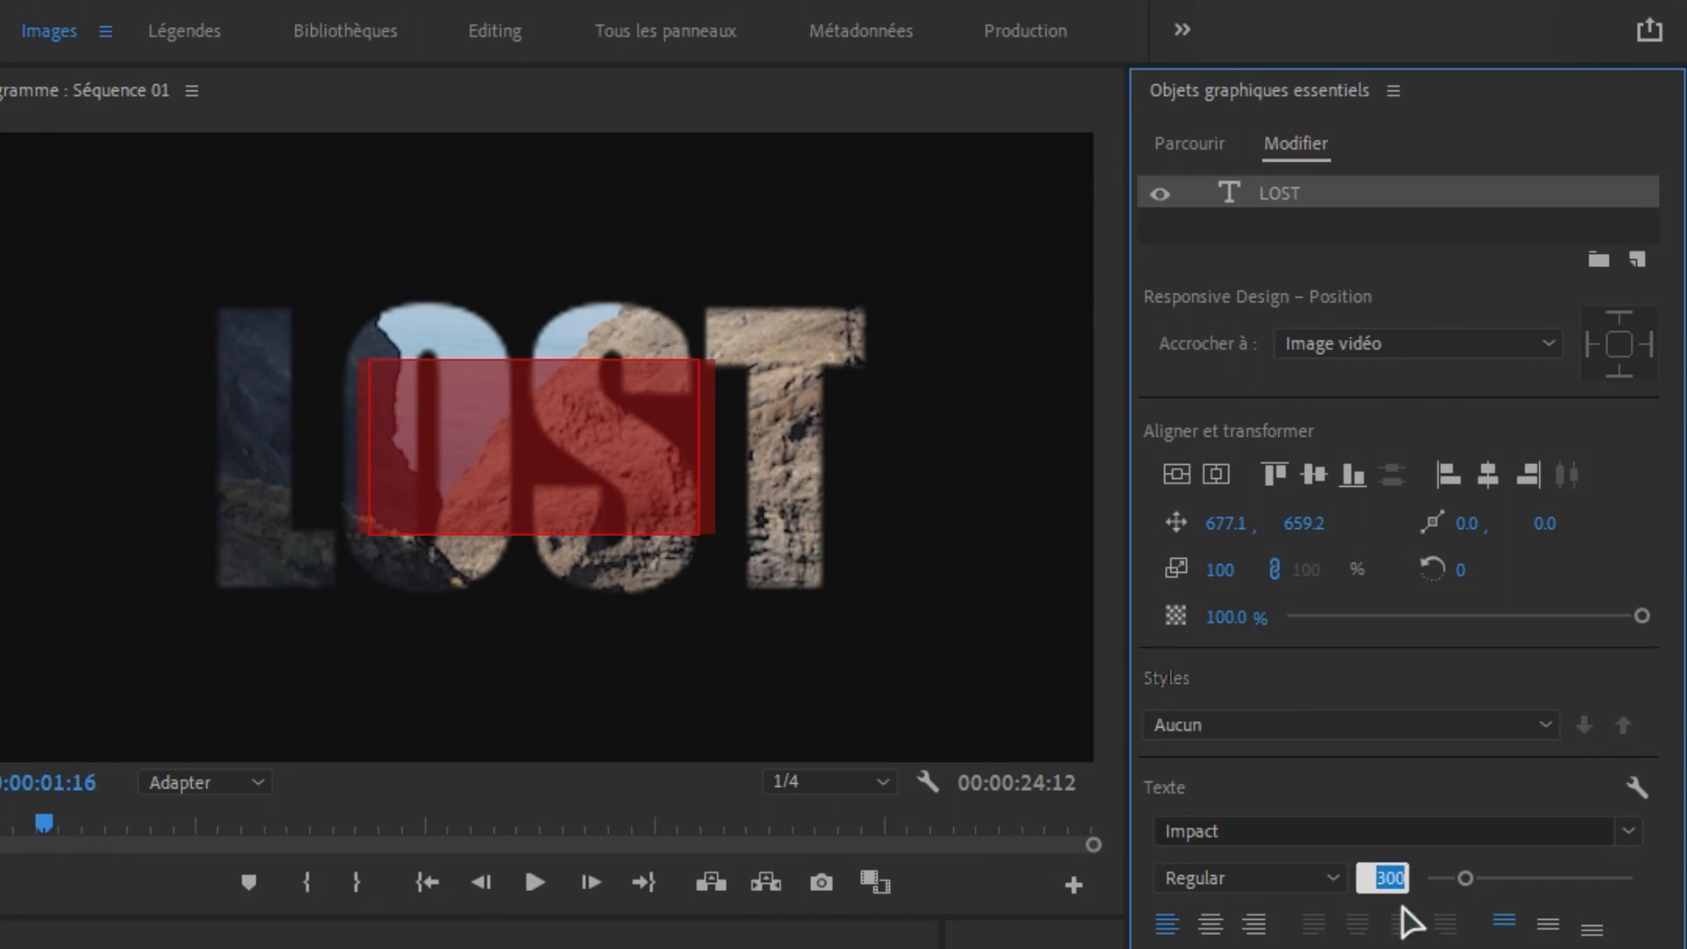
type("260")
key("Return")
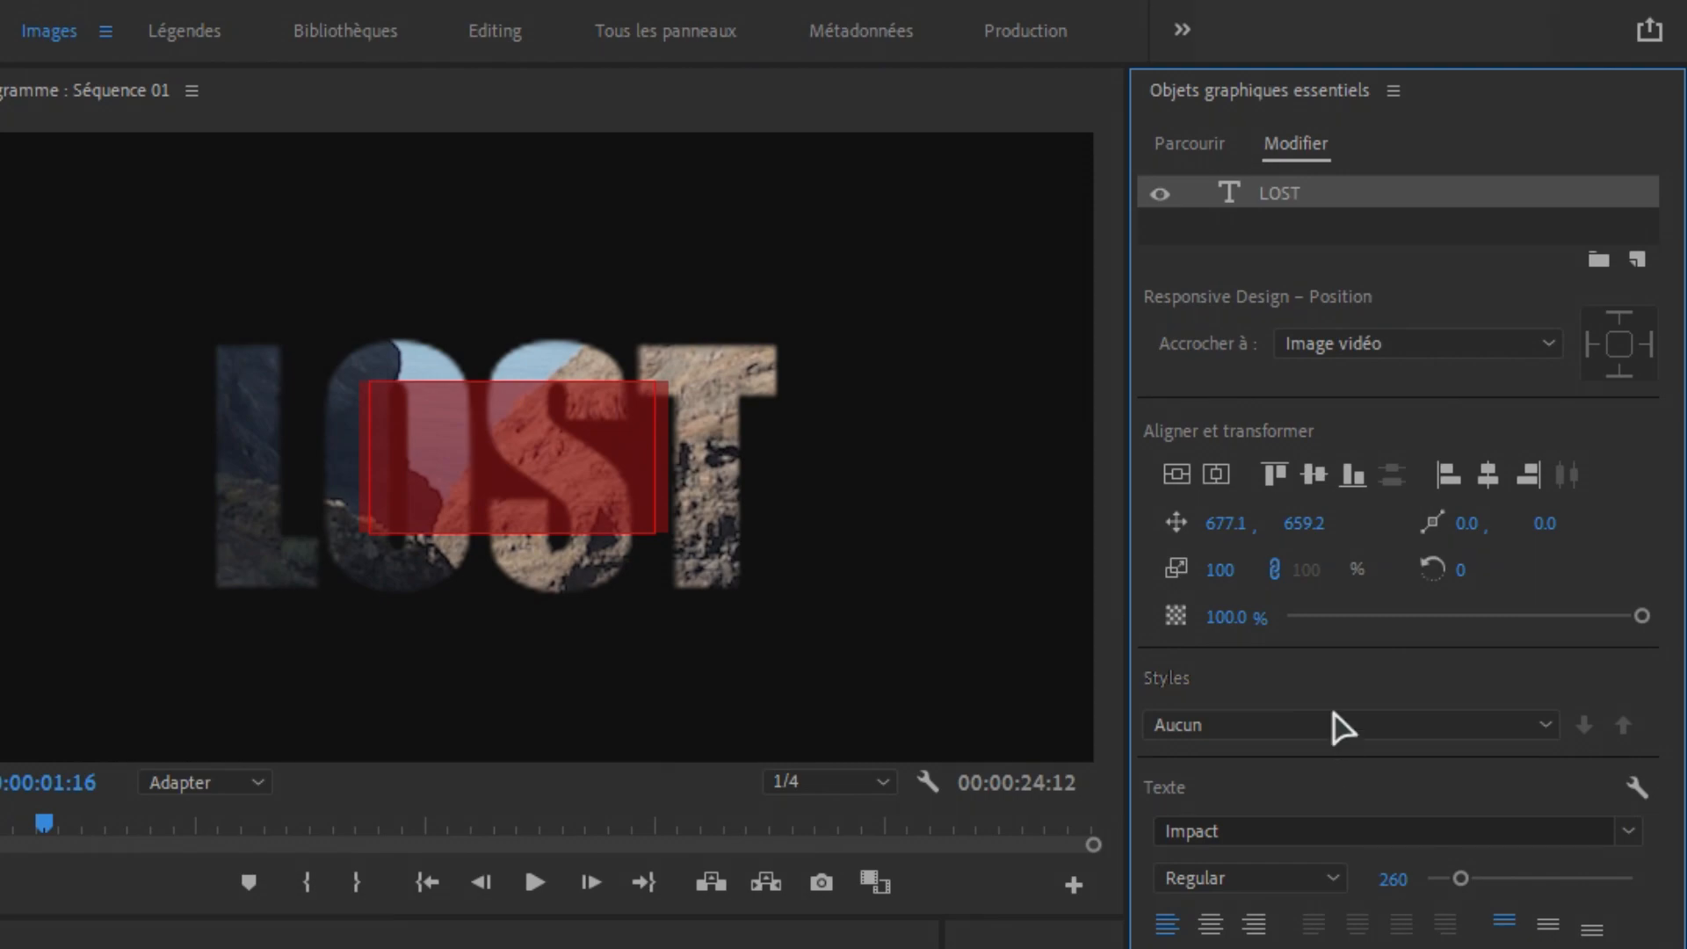
Centre the LOST title in the frame, search the effects for "3D" and apply 3D simple to the title on V2
left_click(1177, 476)
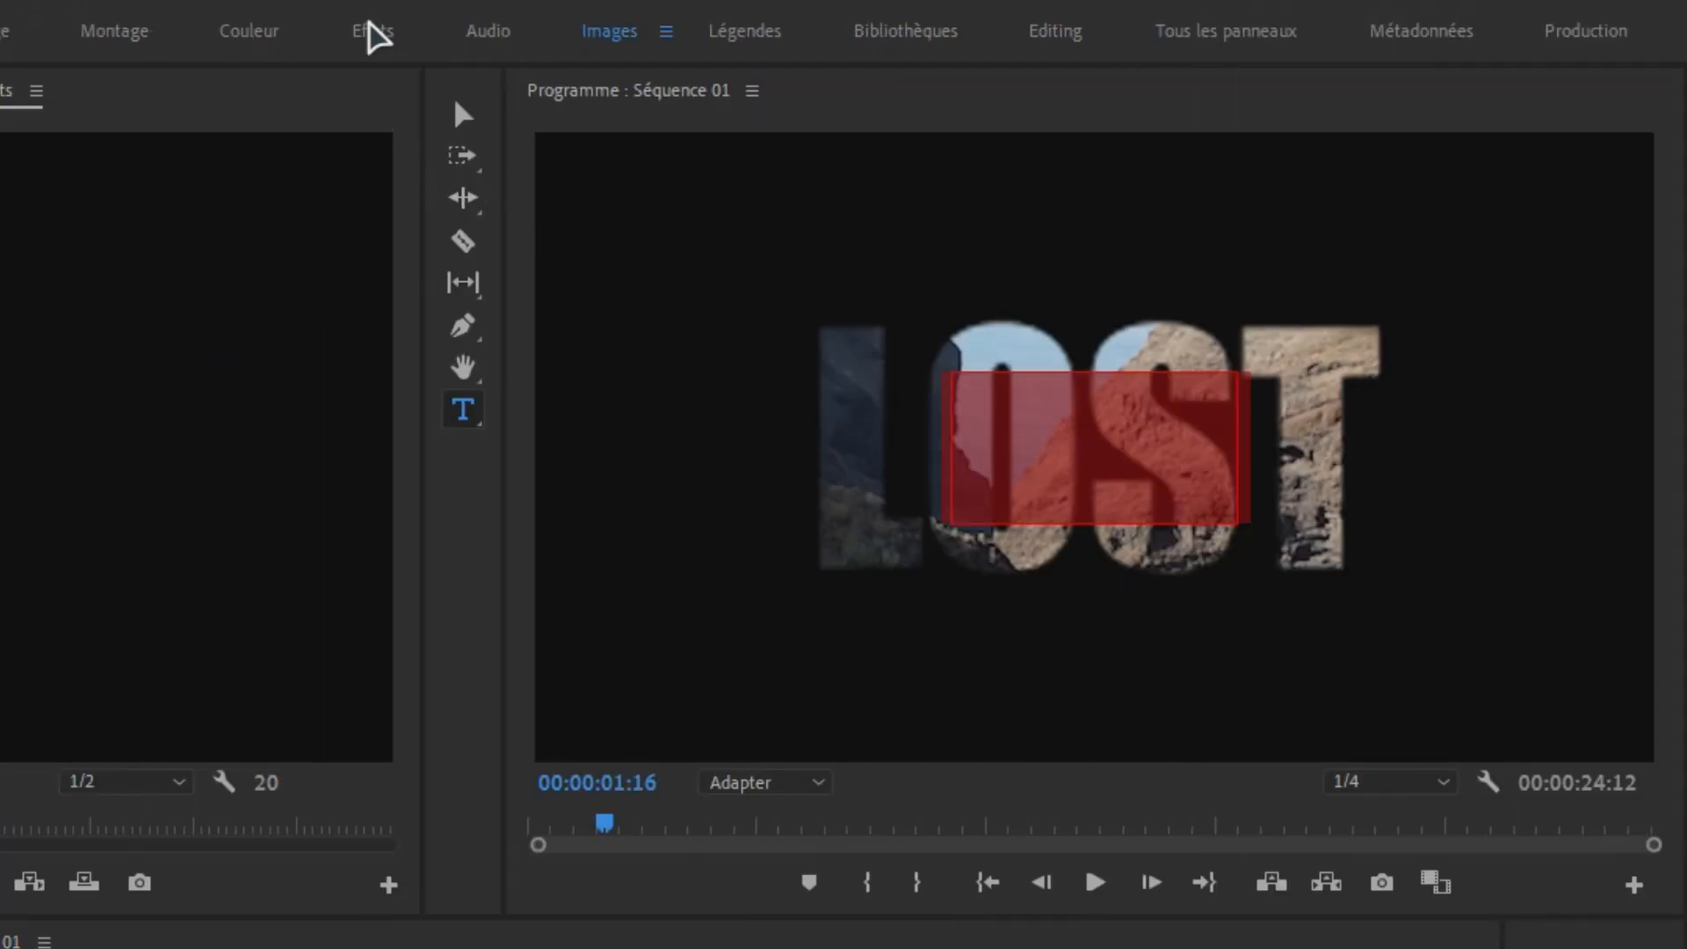
left_click(371, 28)
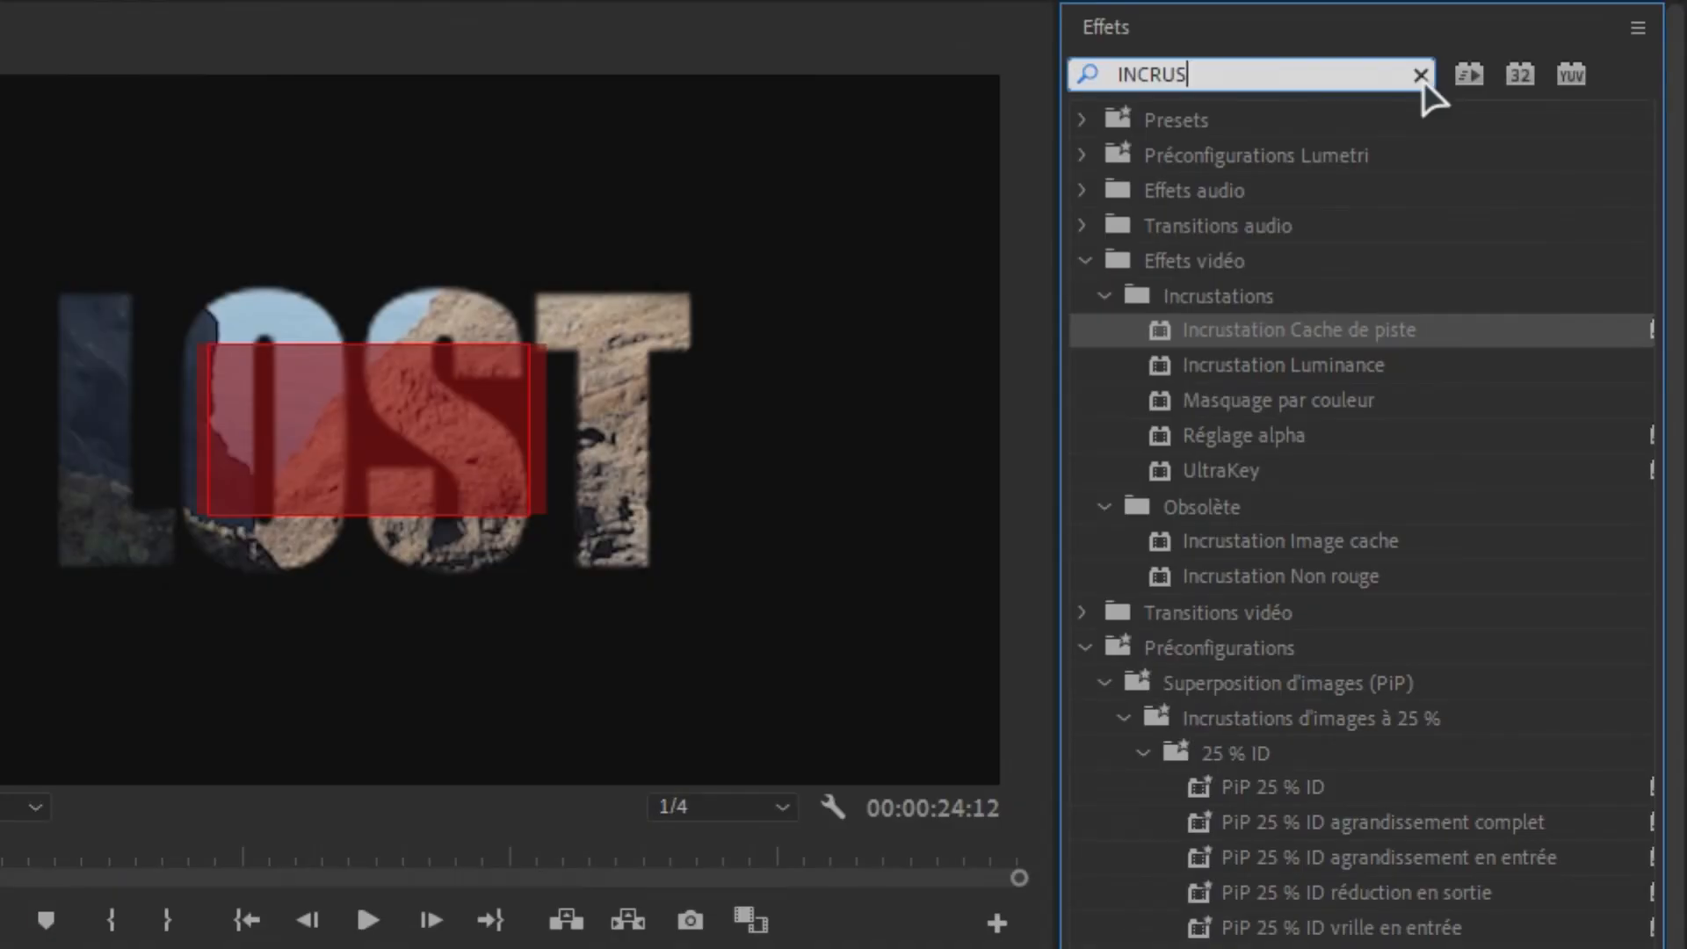
left_click(1424, 83)
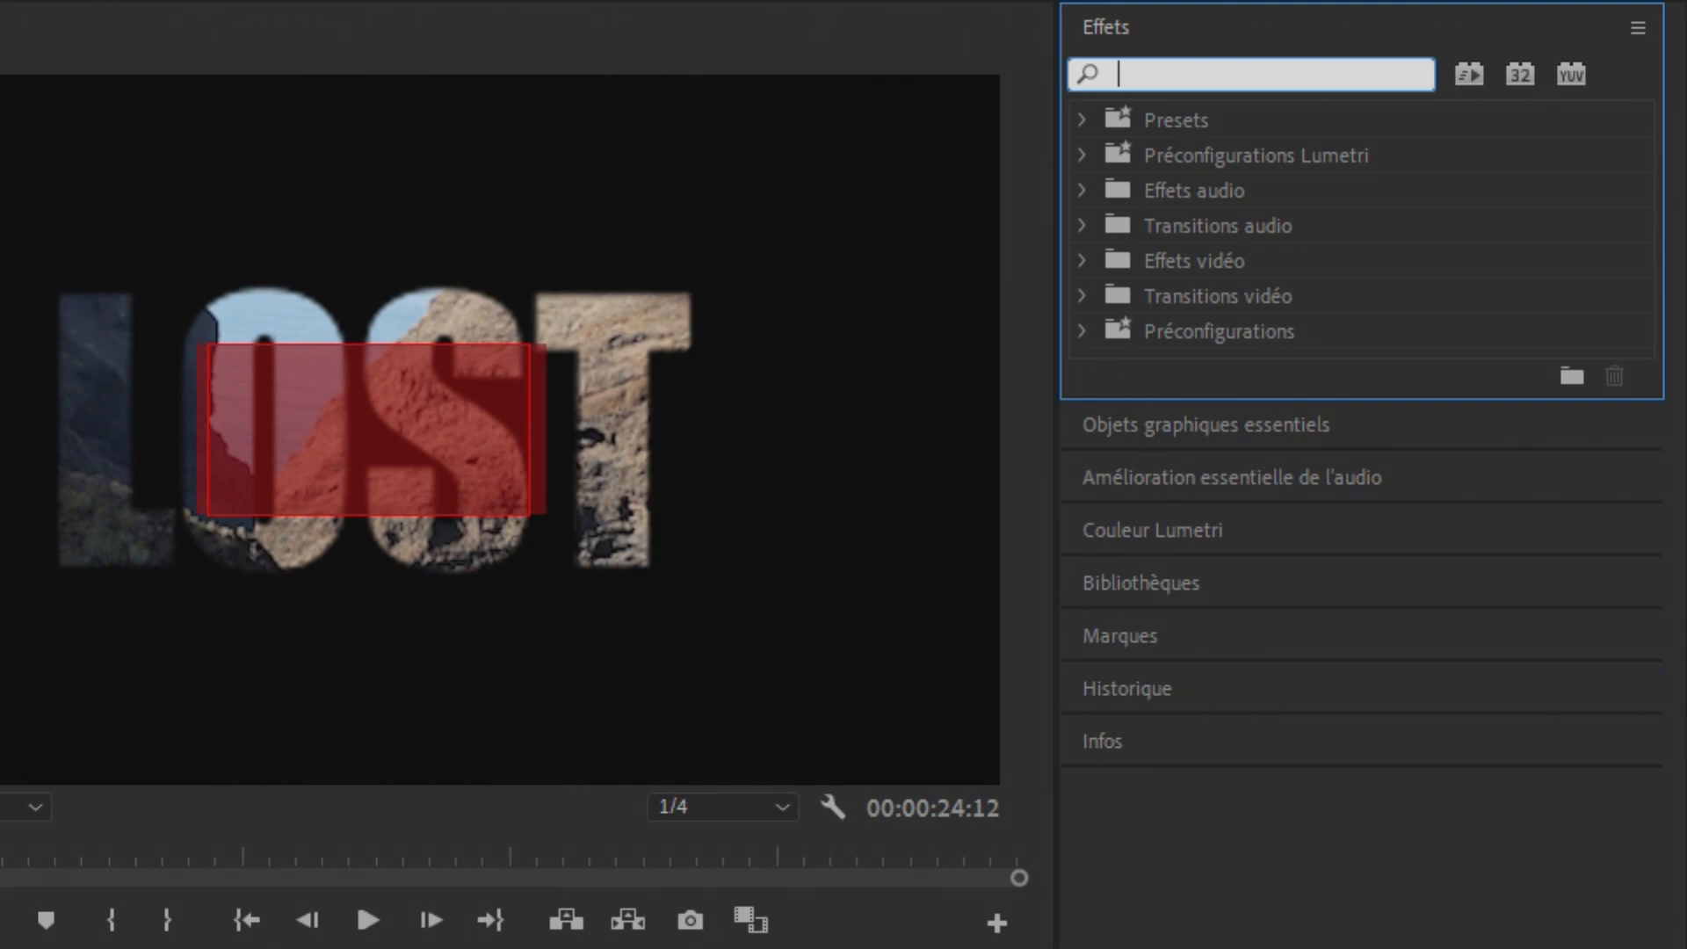
type("3D")
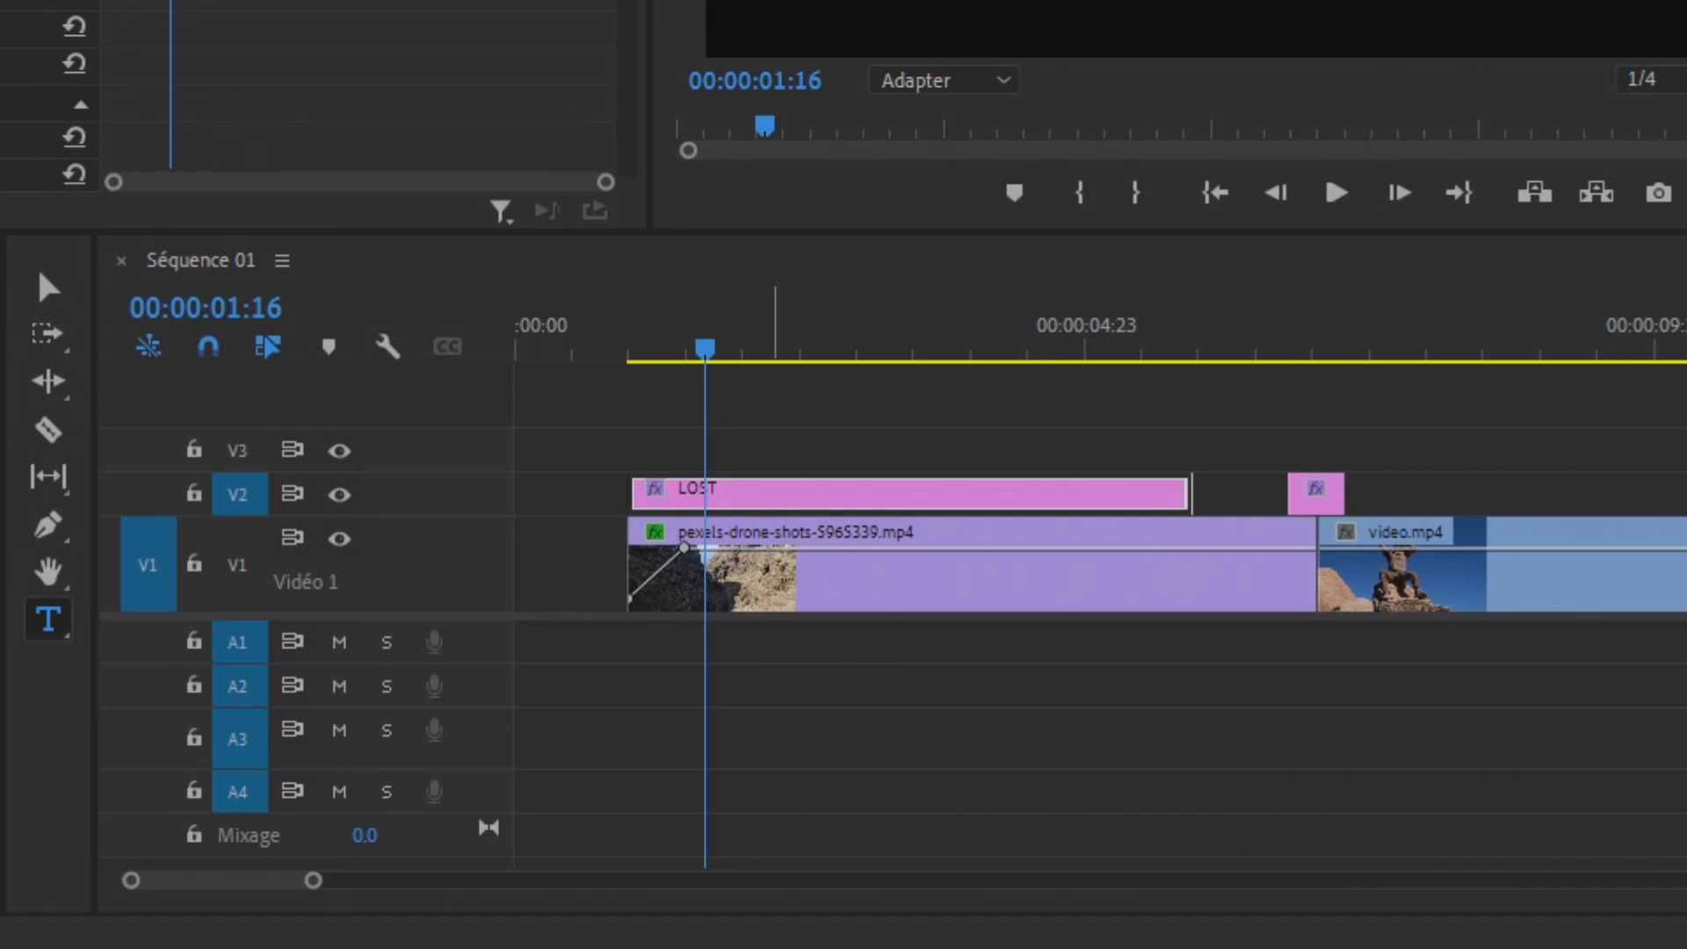
left_click_drag(775, 494, 768, 494)
Set Distance d'observation of the title's 3D simple effect to 85 and turn on its keyframing at 00:00:01:16
scroll(316, 713, "down", 10)
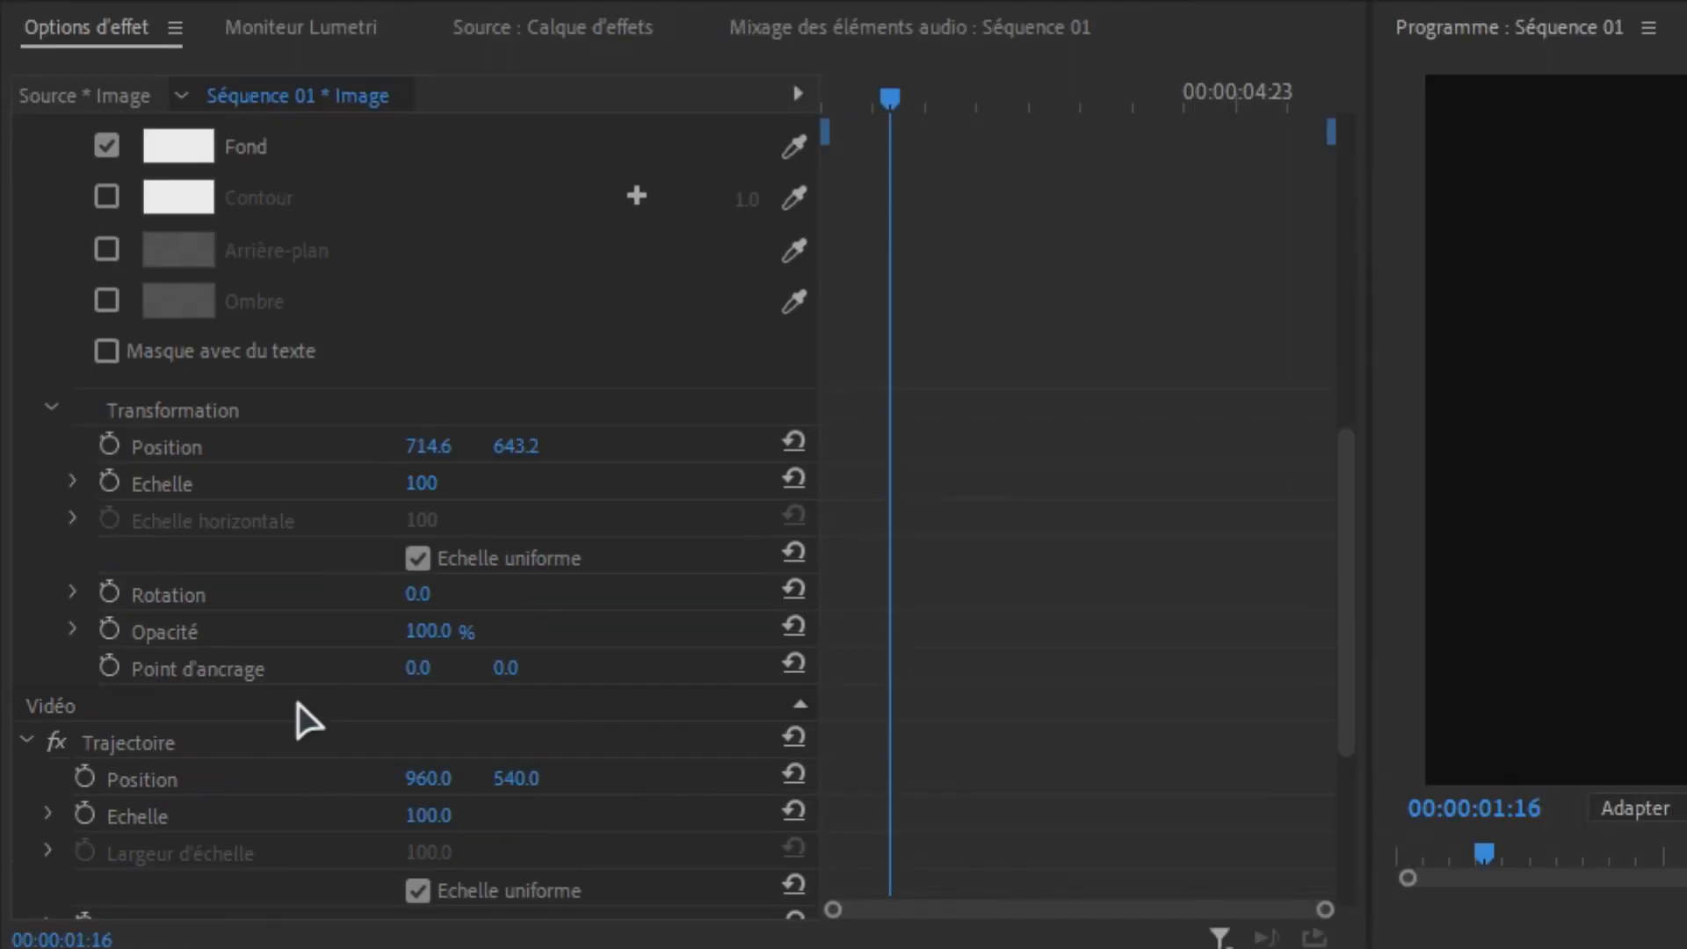
scroll(290, 728, "up", 15)
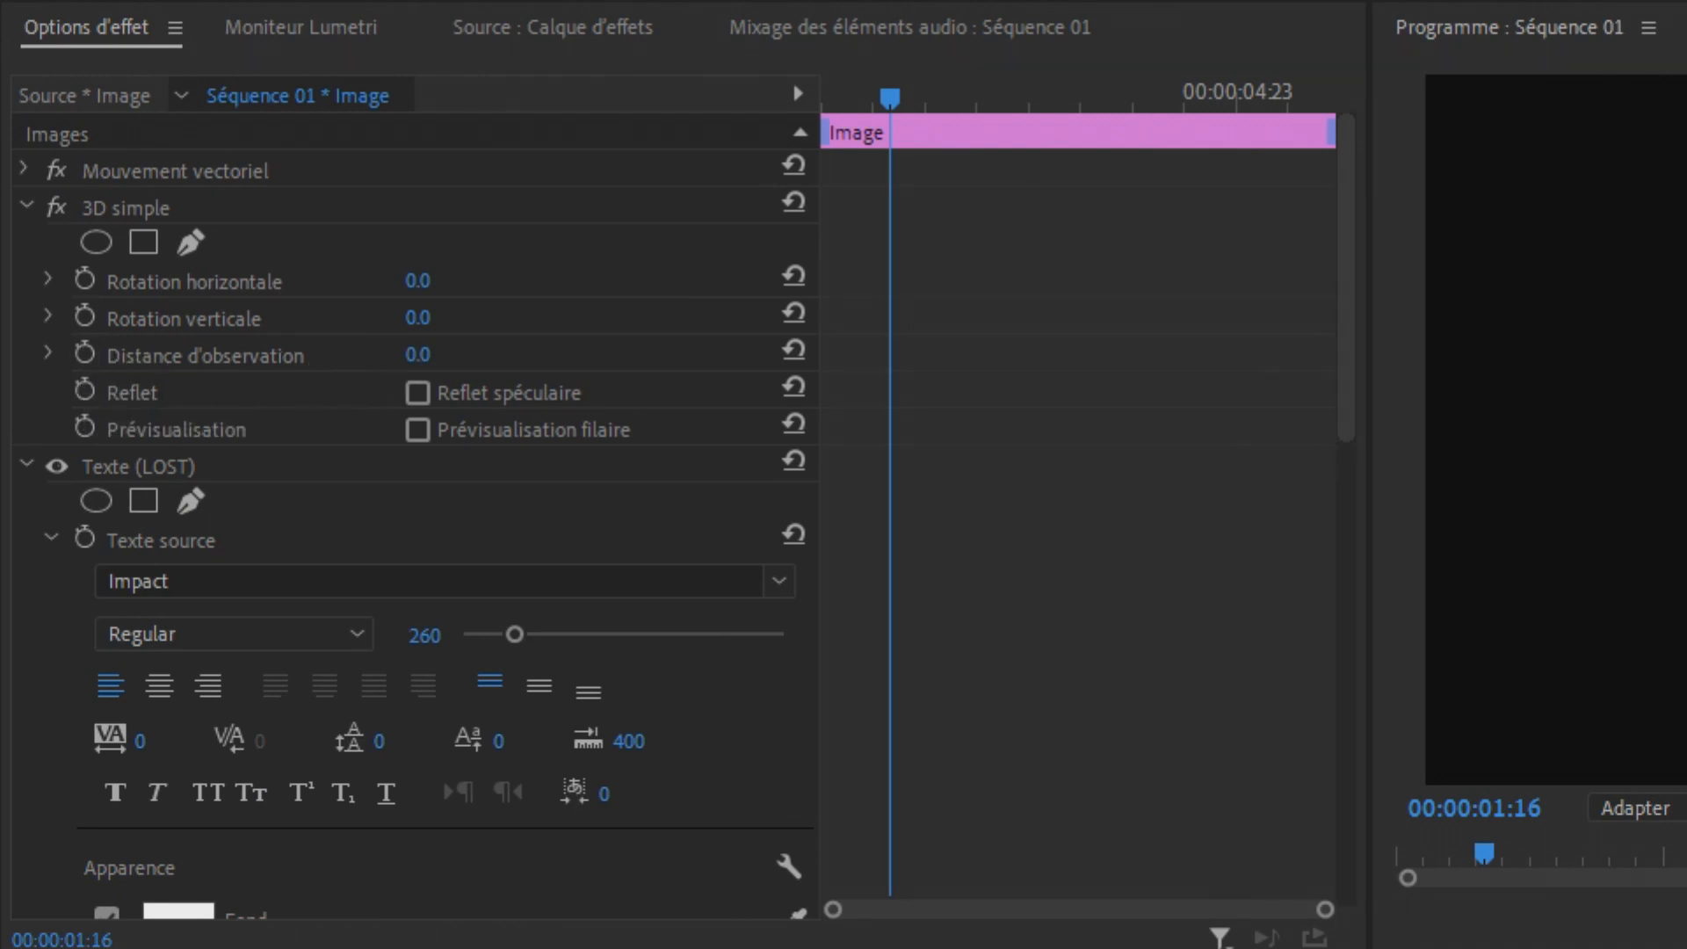
left_click_drag(417, 354, 433, 354)
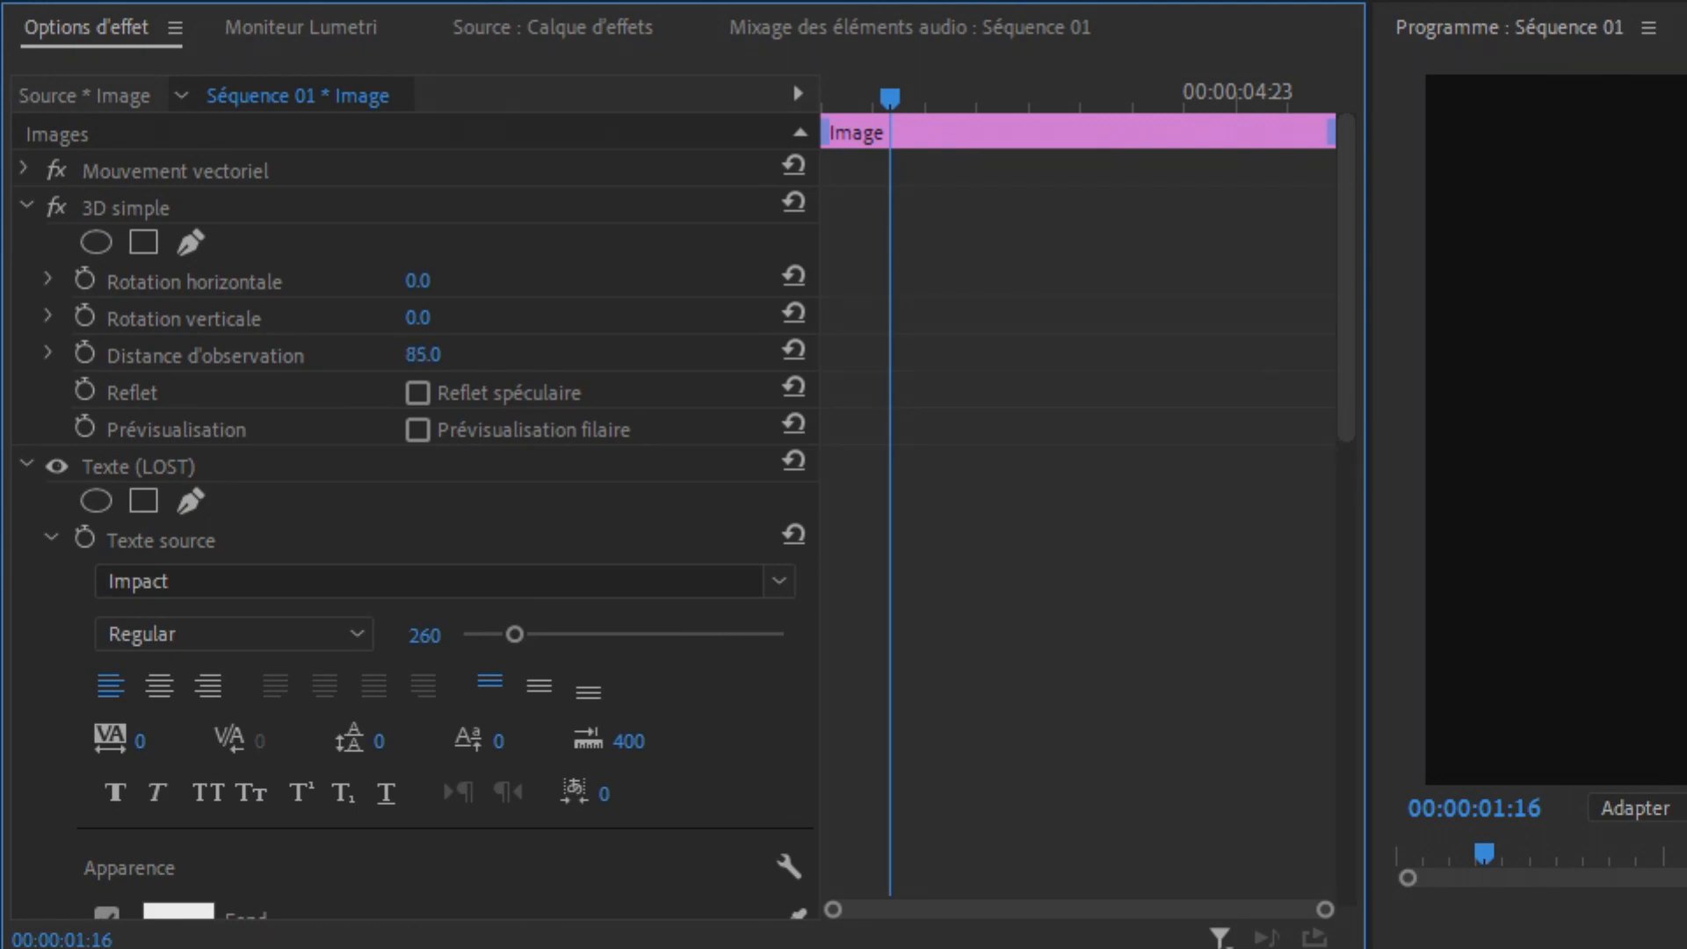
left_click(83, 353)
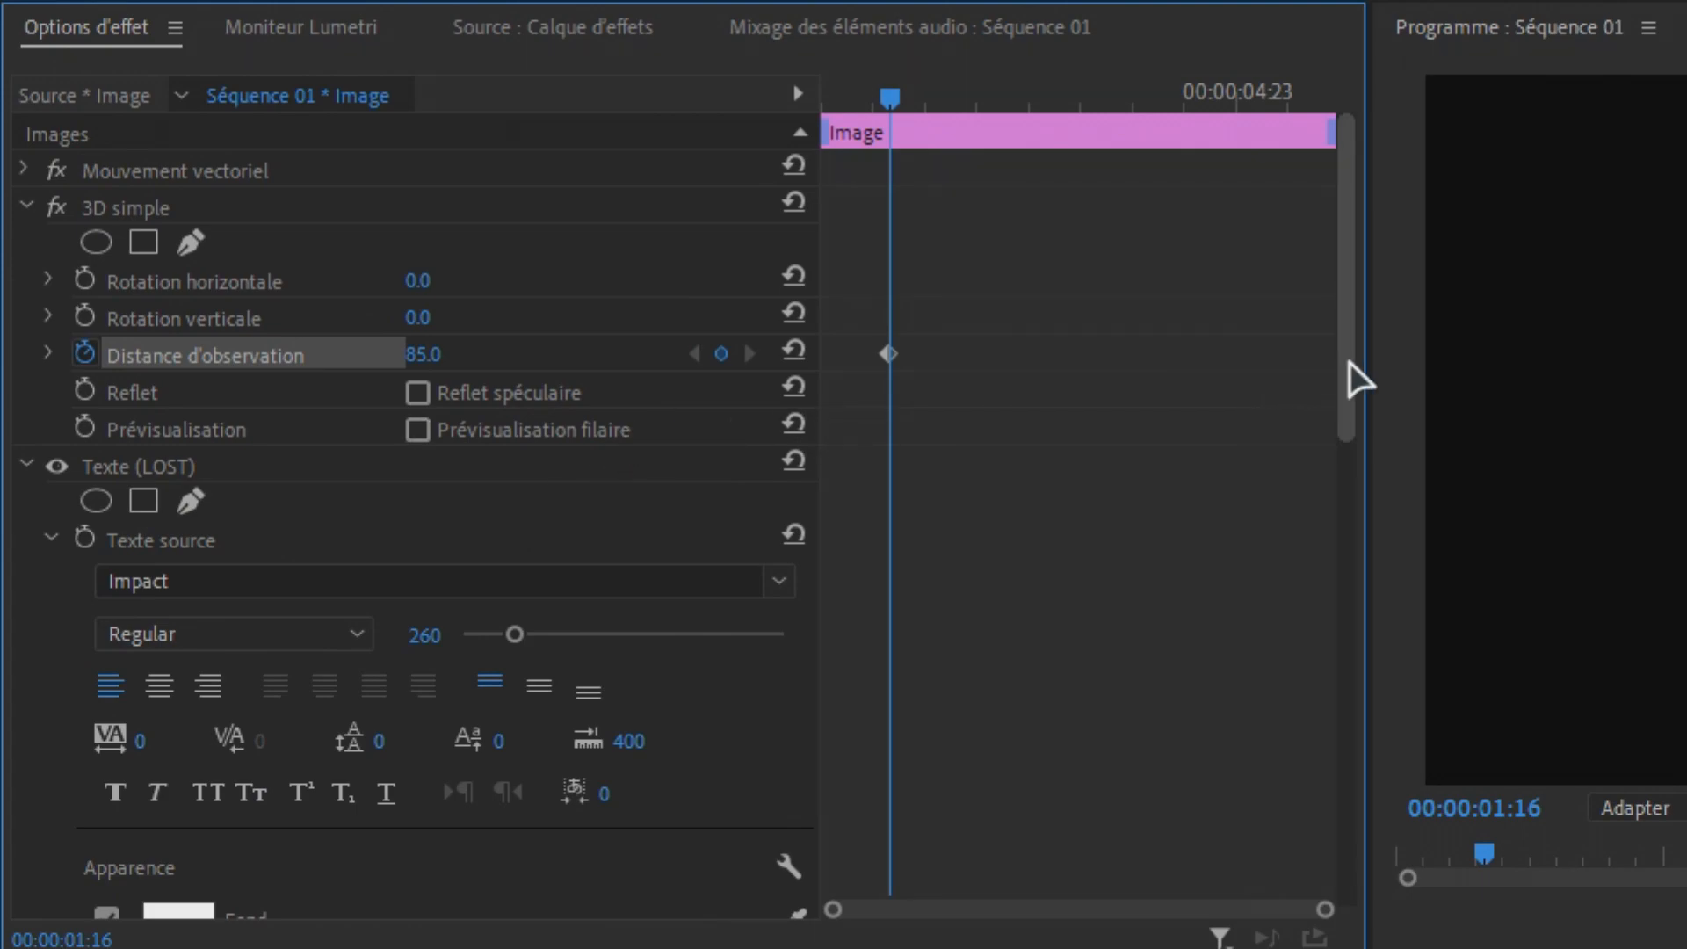
left_click_drag(1350, 362, 1364, 464)
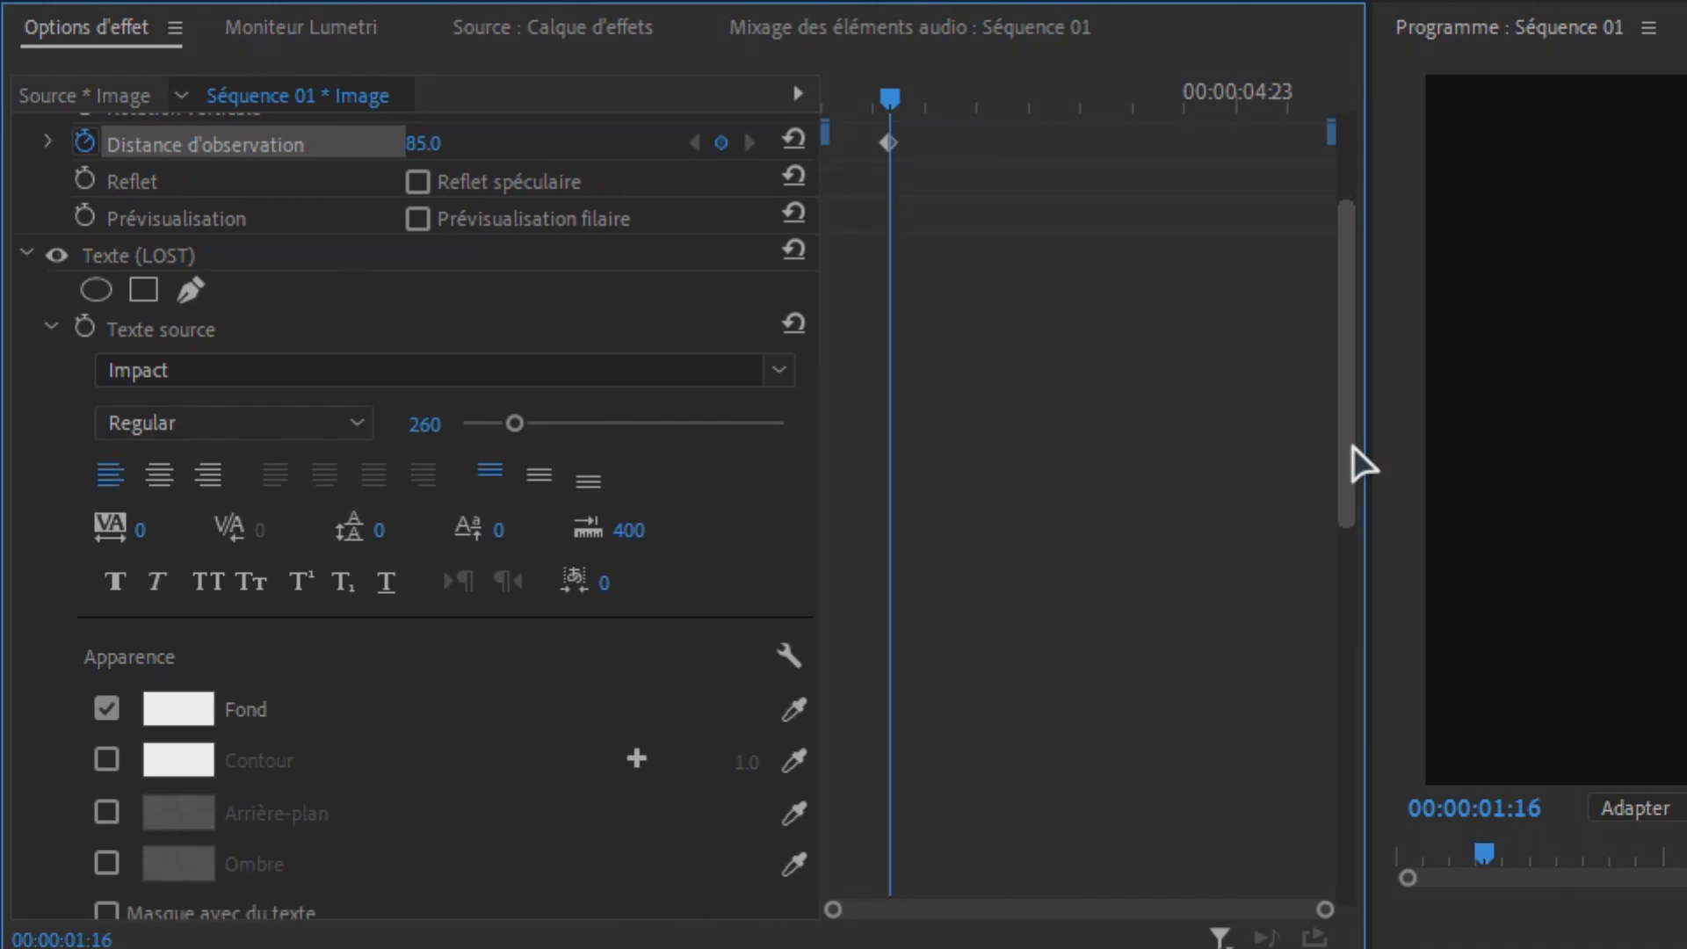
Move the playhead back to 00:00:01:11 and undo the Distance d'observation keyframing
key("Left")
key("Left")
key("Left")
key("Left")
key("Left")
key("Left")
key("Left")
key("Left")
key("Left")
key("Left")
key("Left")
key("Left")
key("Left")
key("Left")
key("Left")
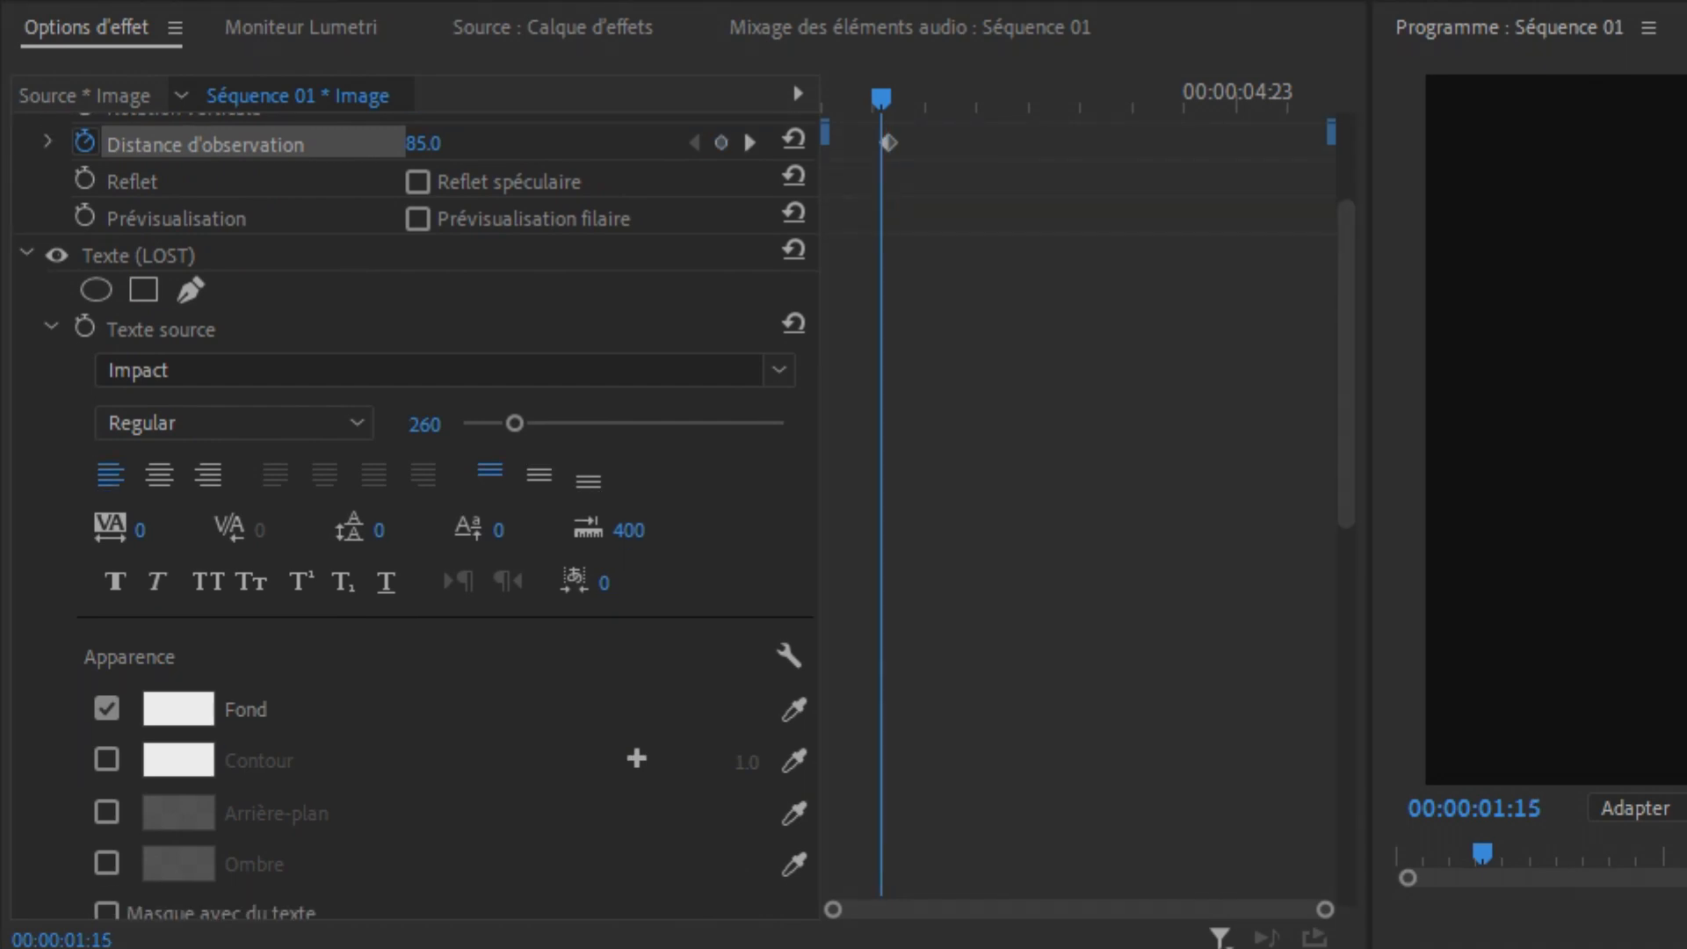
key("Right")
key("Right")
key("Right")
key("Right")
key("Right")
key("Right")
key("Right")
key("Right")
key("Right")
key("Right")
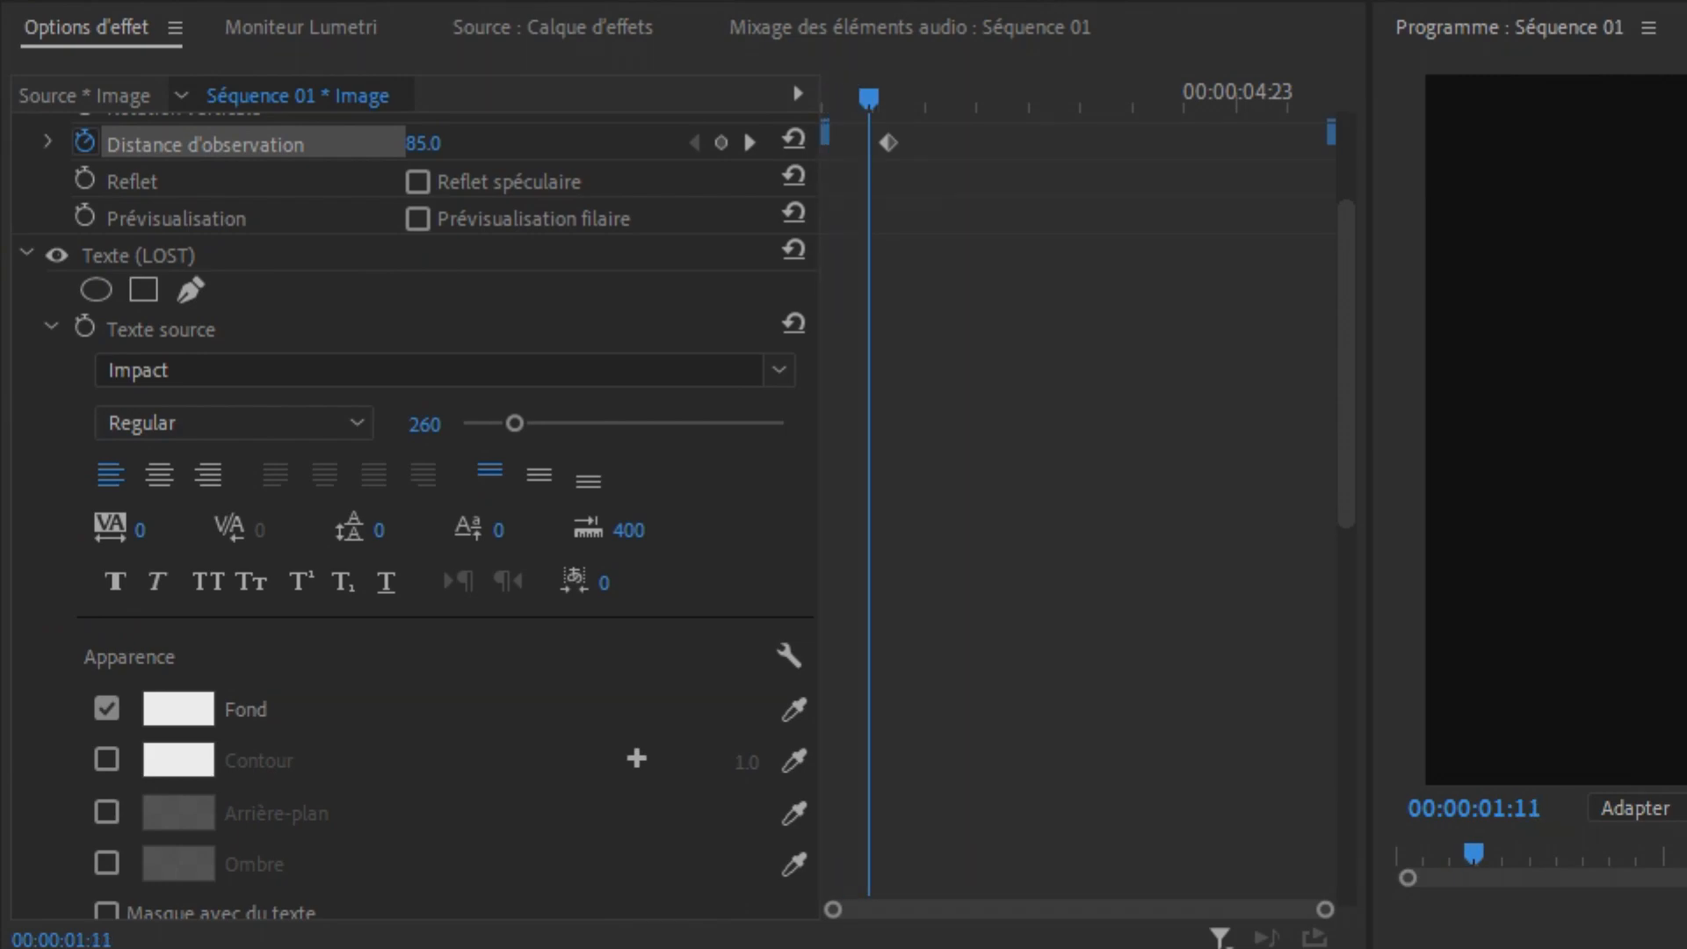
key("ctrl+z")
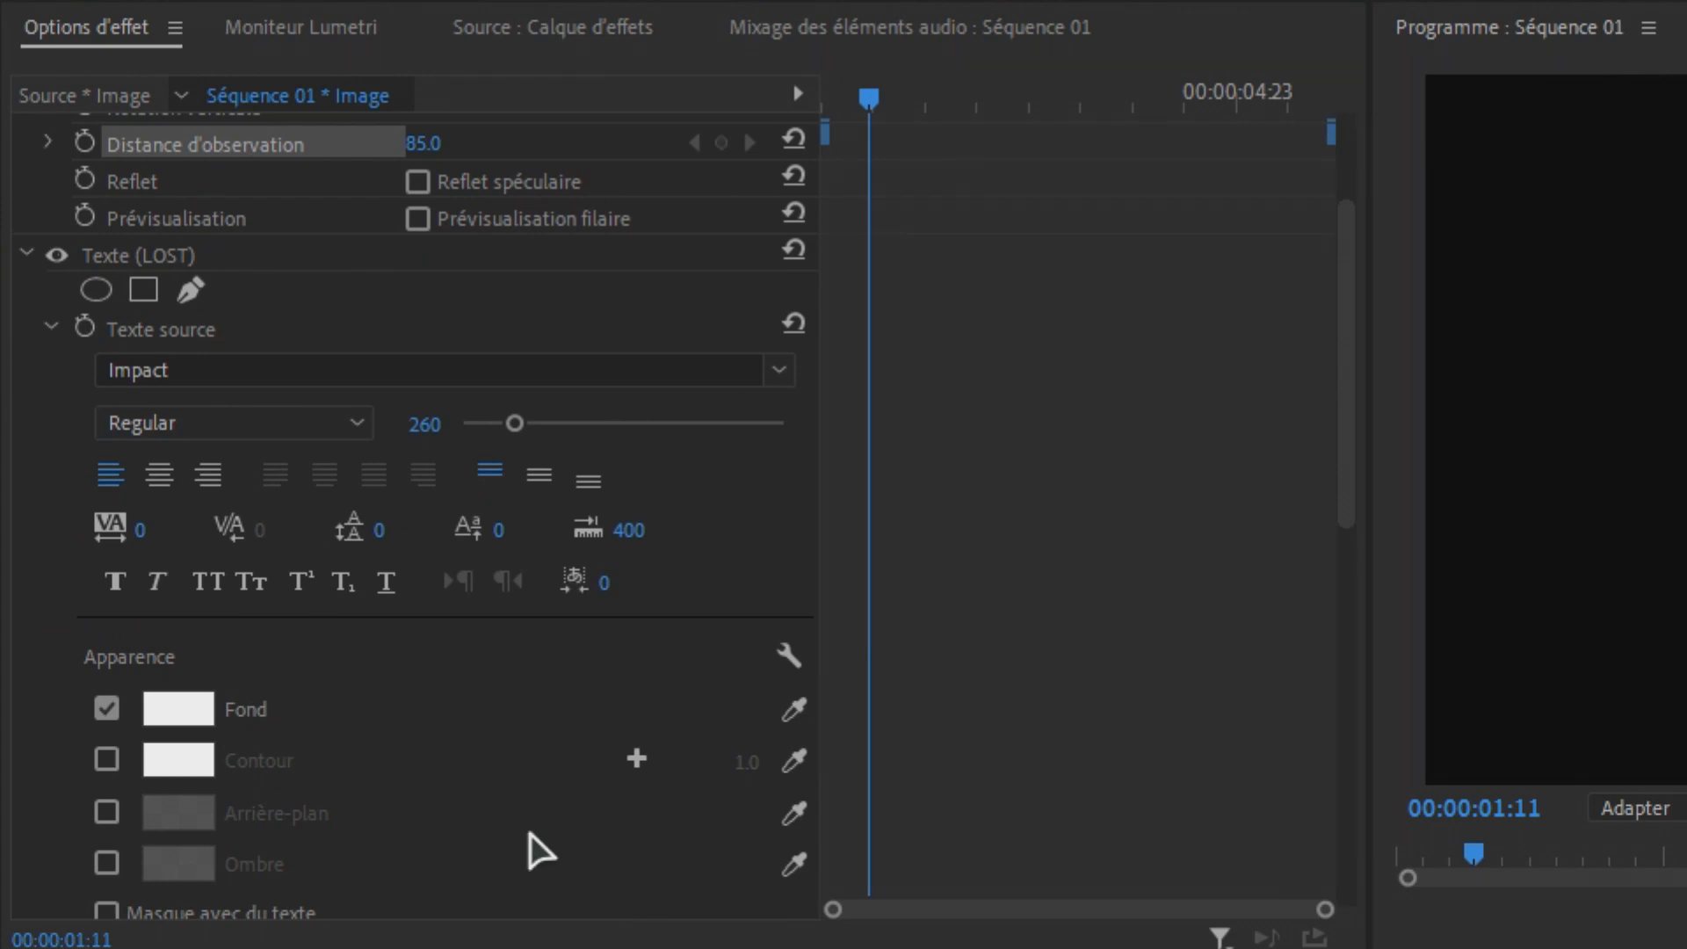
Turn on keyframing for Distance d'observation and for the LOST text's Position at 00:00:01:11
left_click(83, 146)
left_click(84, 148)
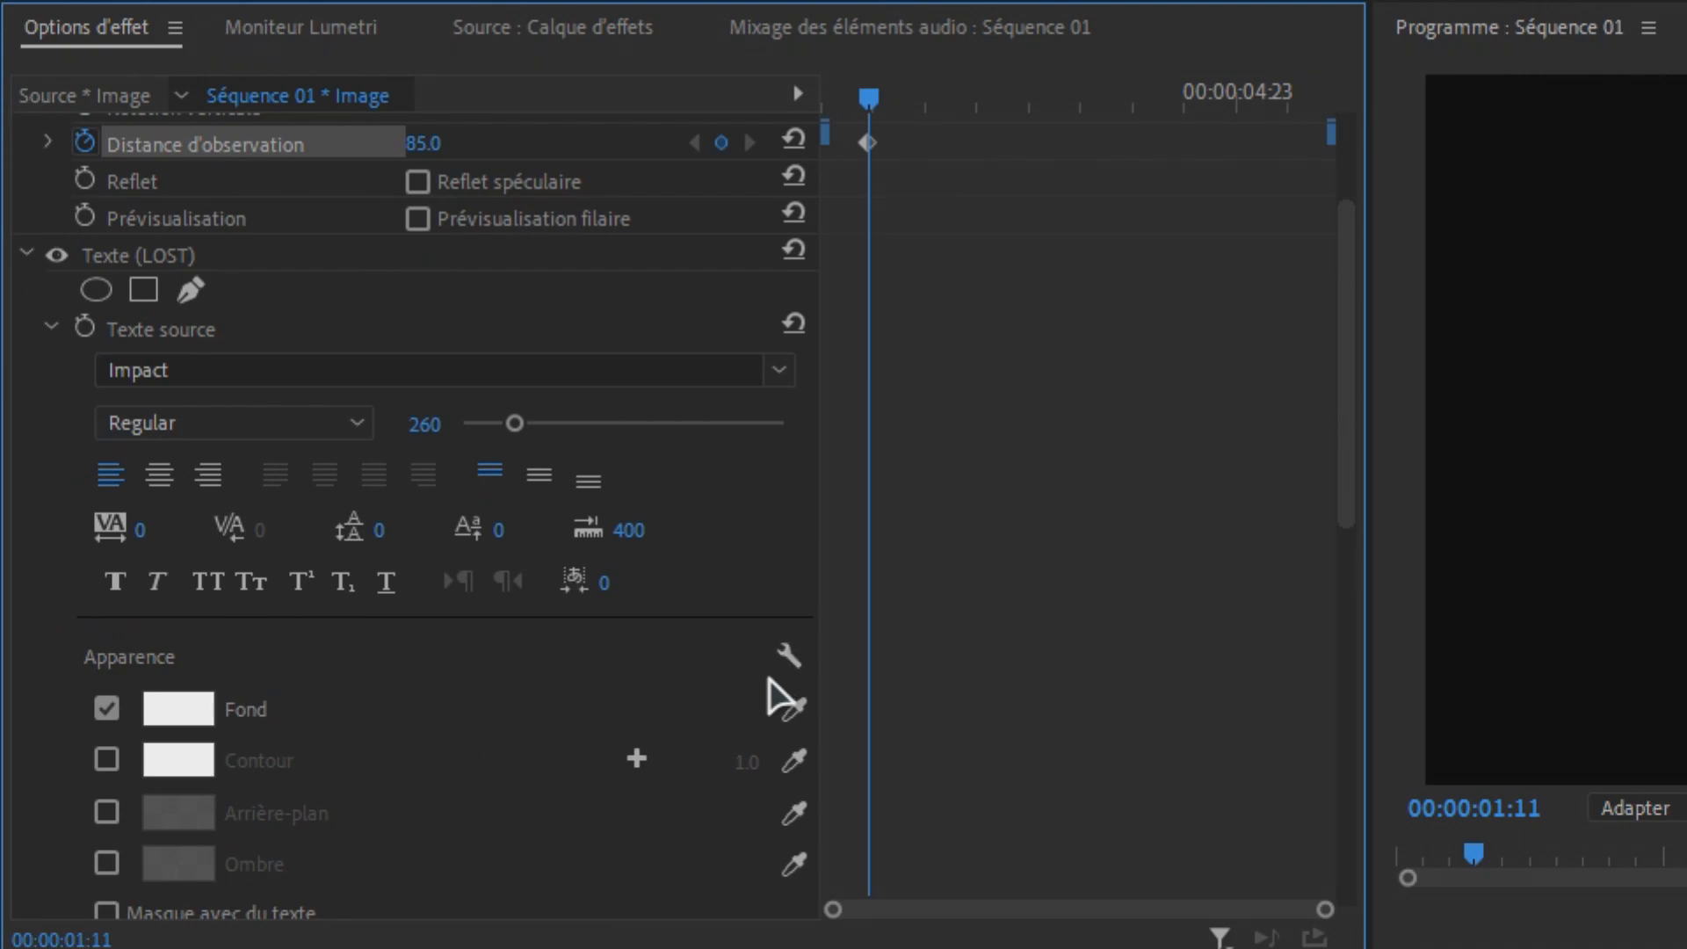
left_click_drag(1353, 373, 1341, 546)
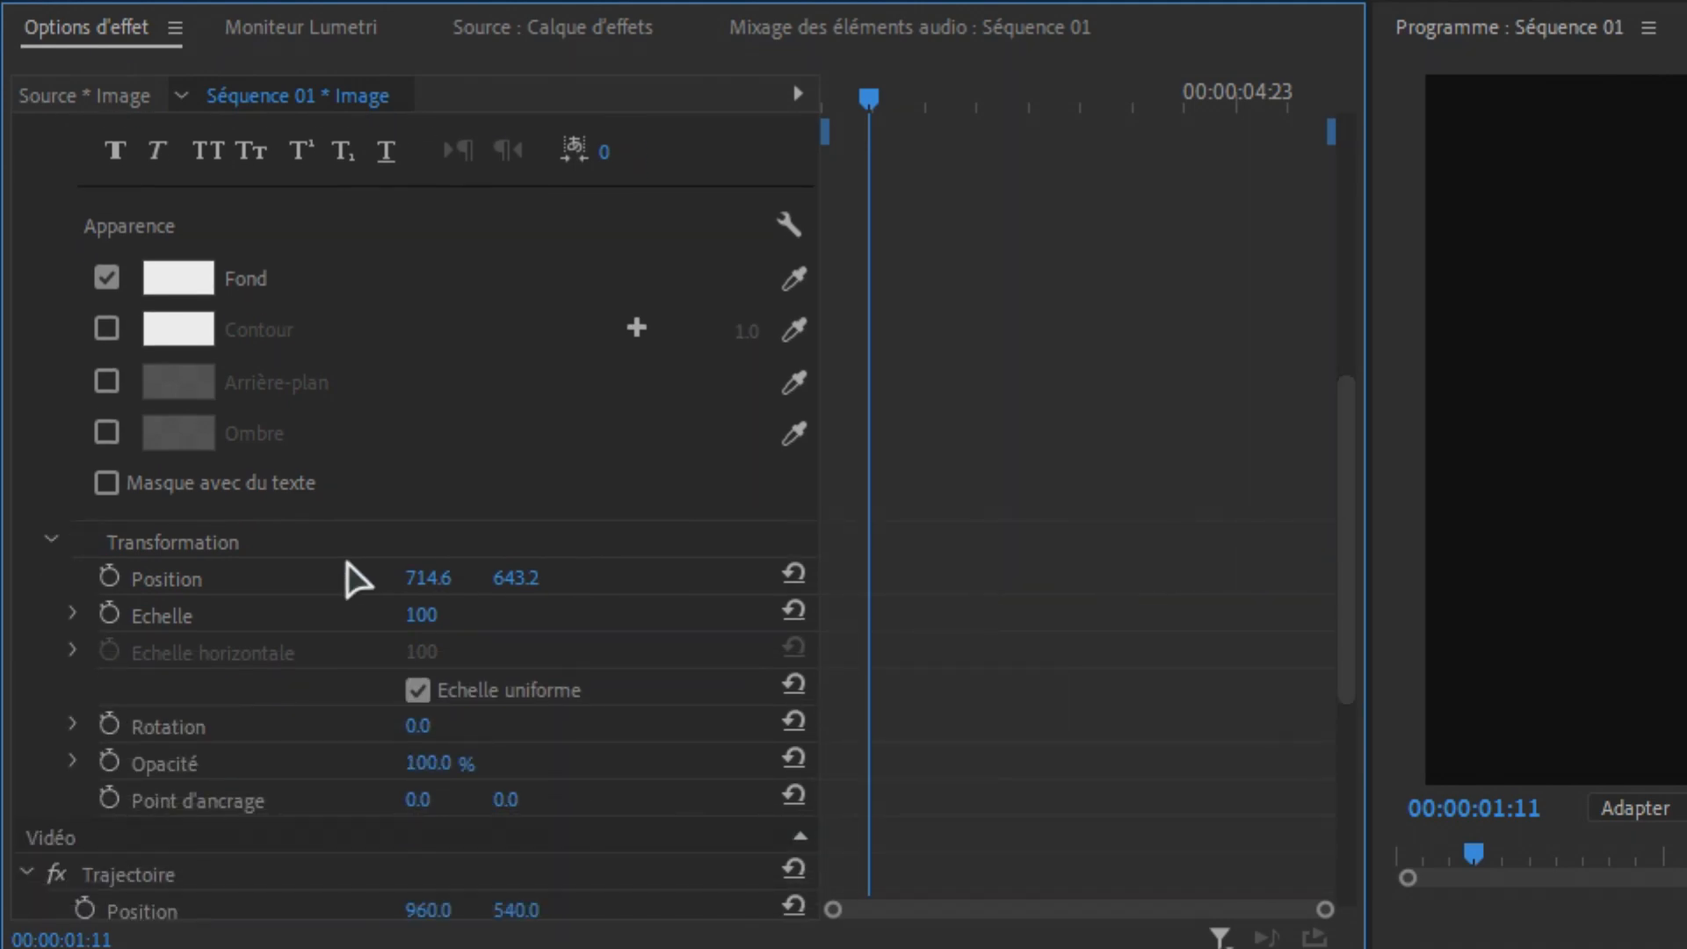
left_click(109, 578)
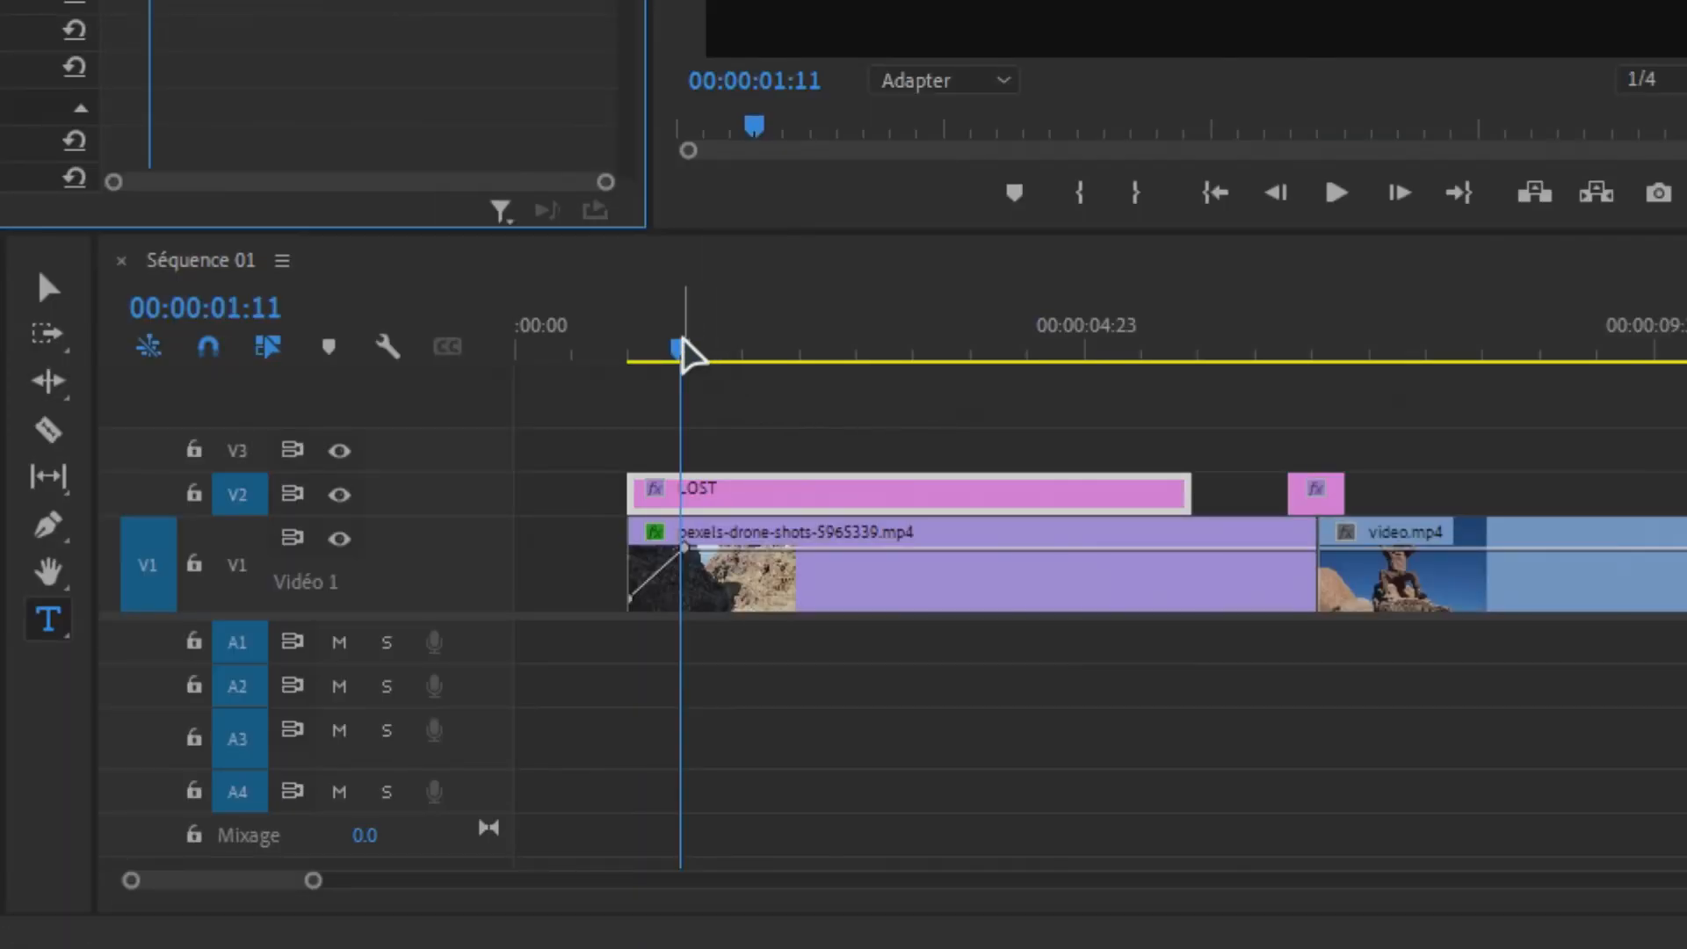
Add a second Distance d'observation keyframe of -98 at 00:00:04:04 for the LOST title
left_click_drag(681, 355, 755, 367)
left_click_drag(911, 355, 988, 343)
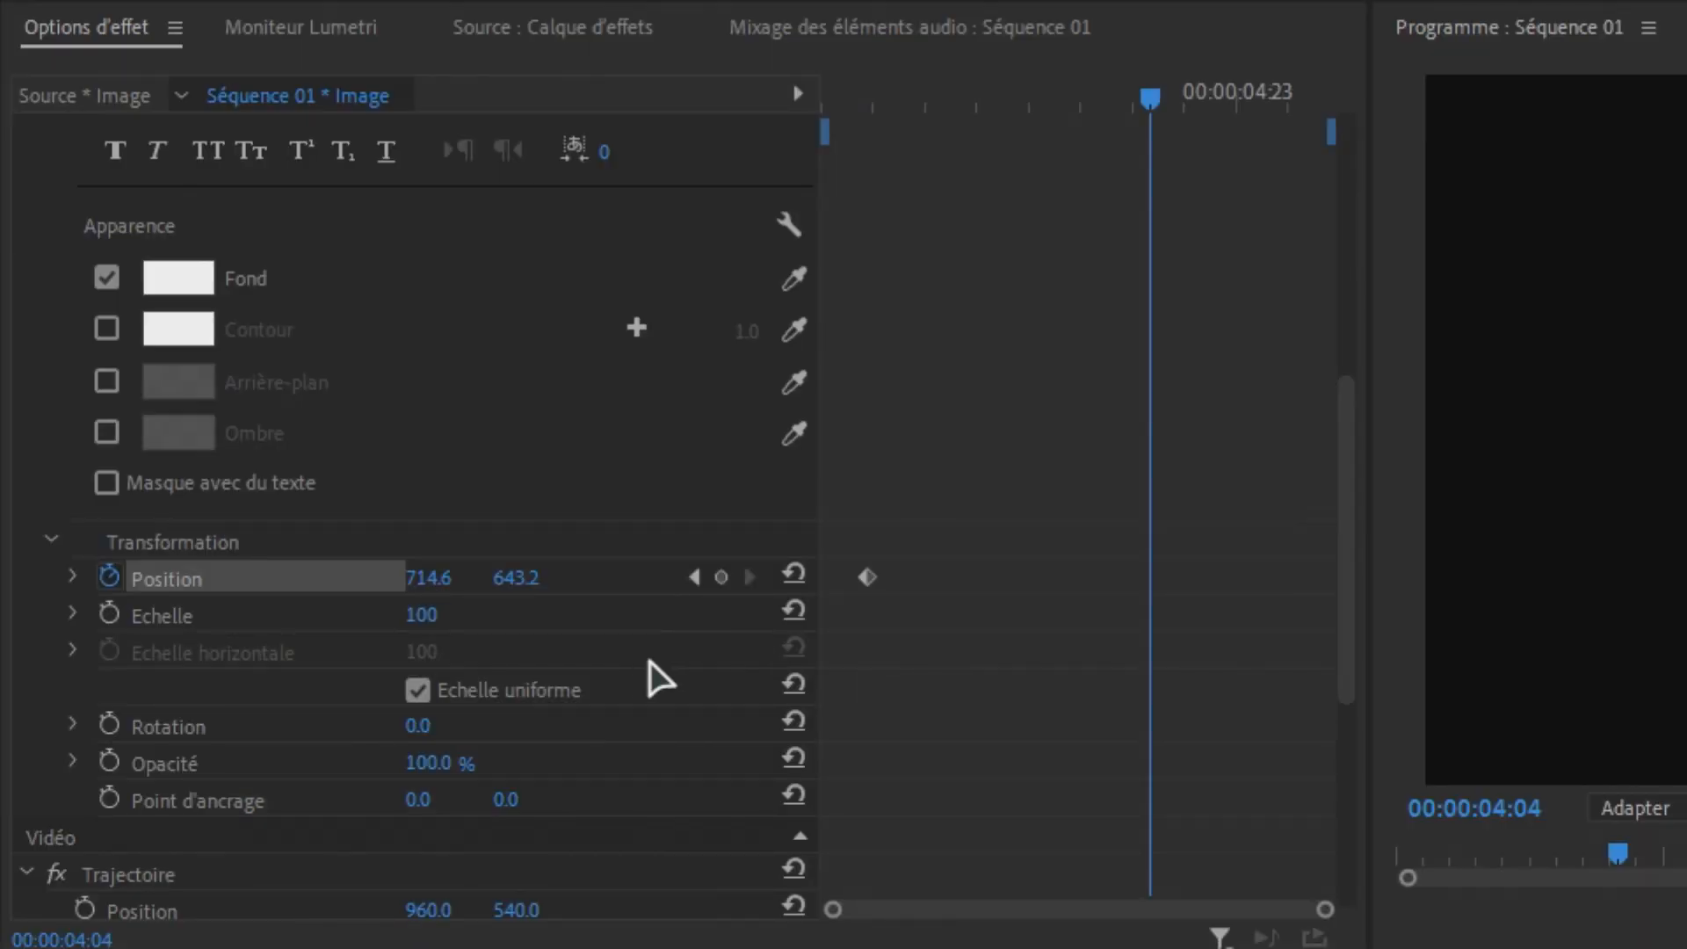
scroll(1362, 431, "up", 10)
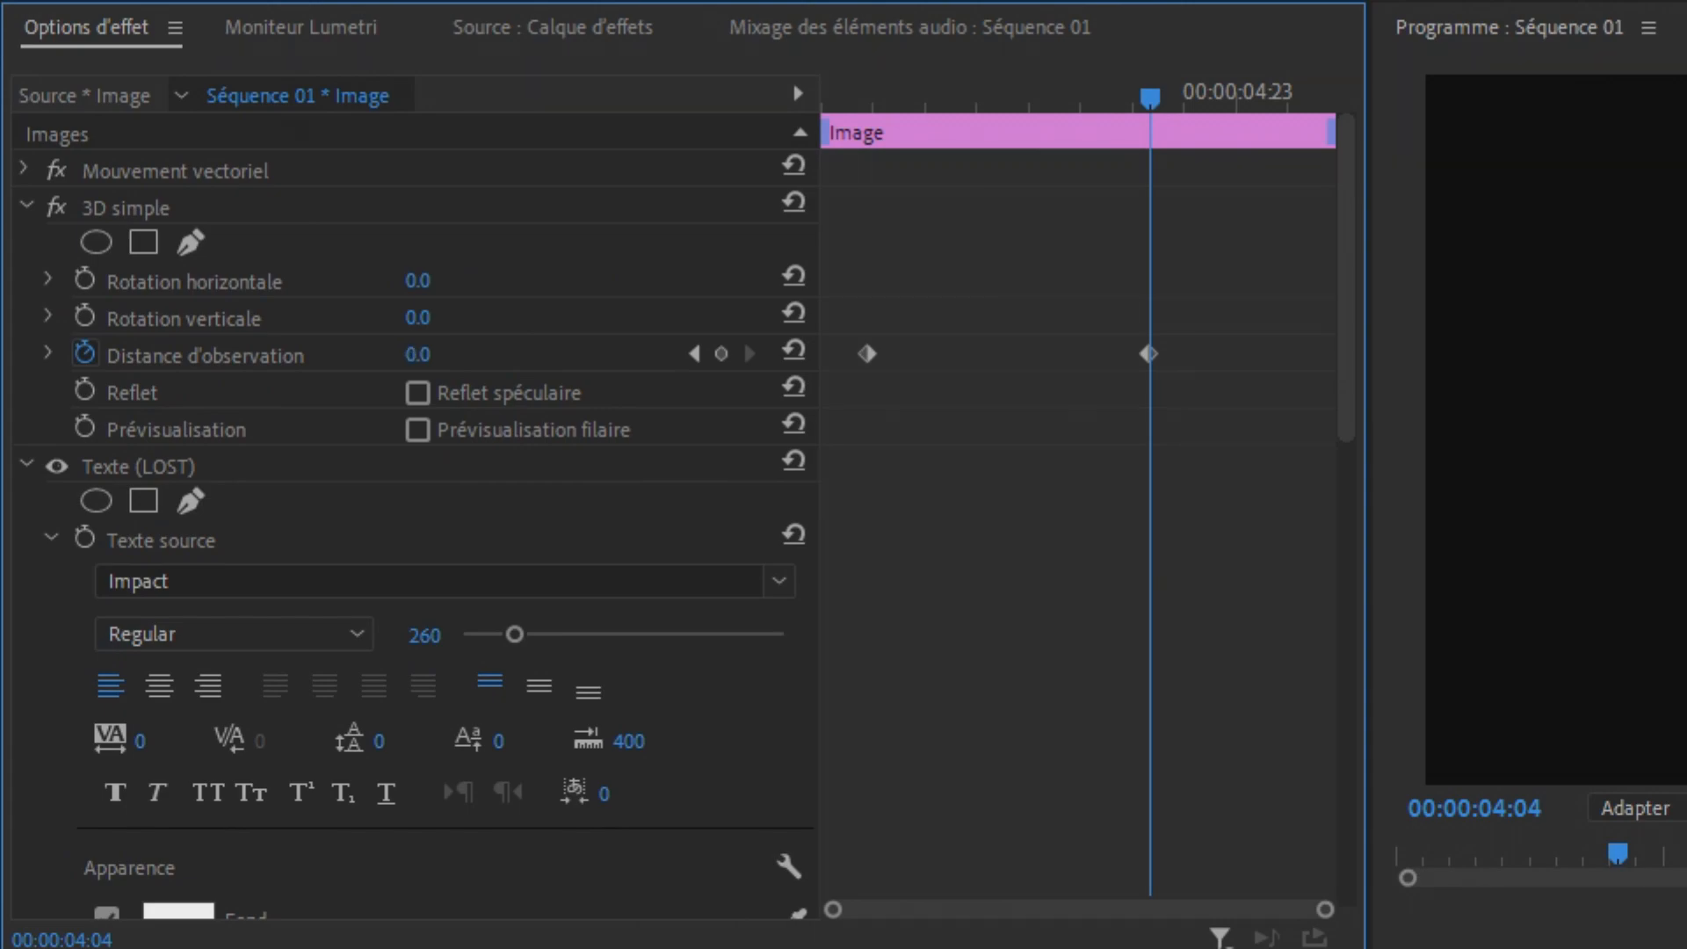
left_click_drag(421, 354, 339, 354)
left_click_drag(336, 354, 339, 354)
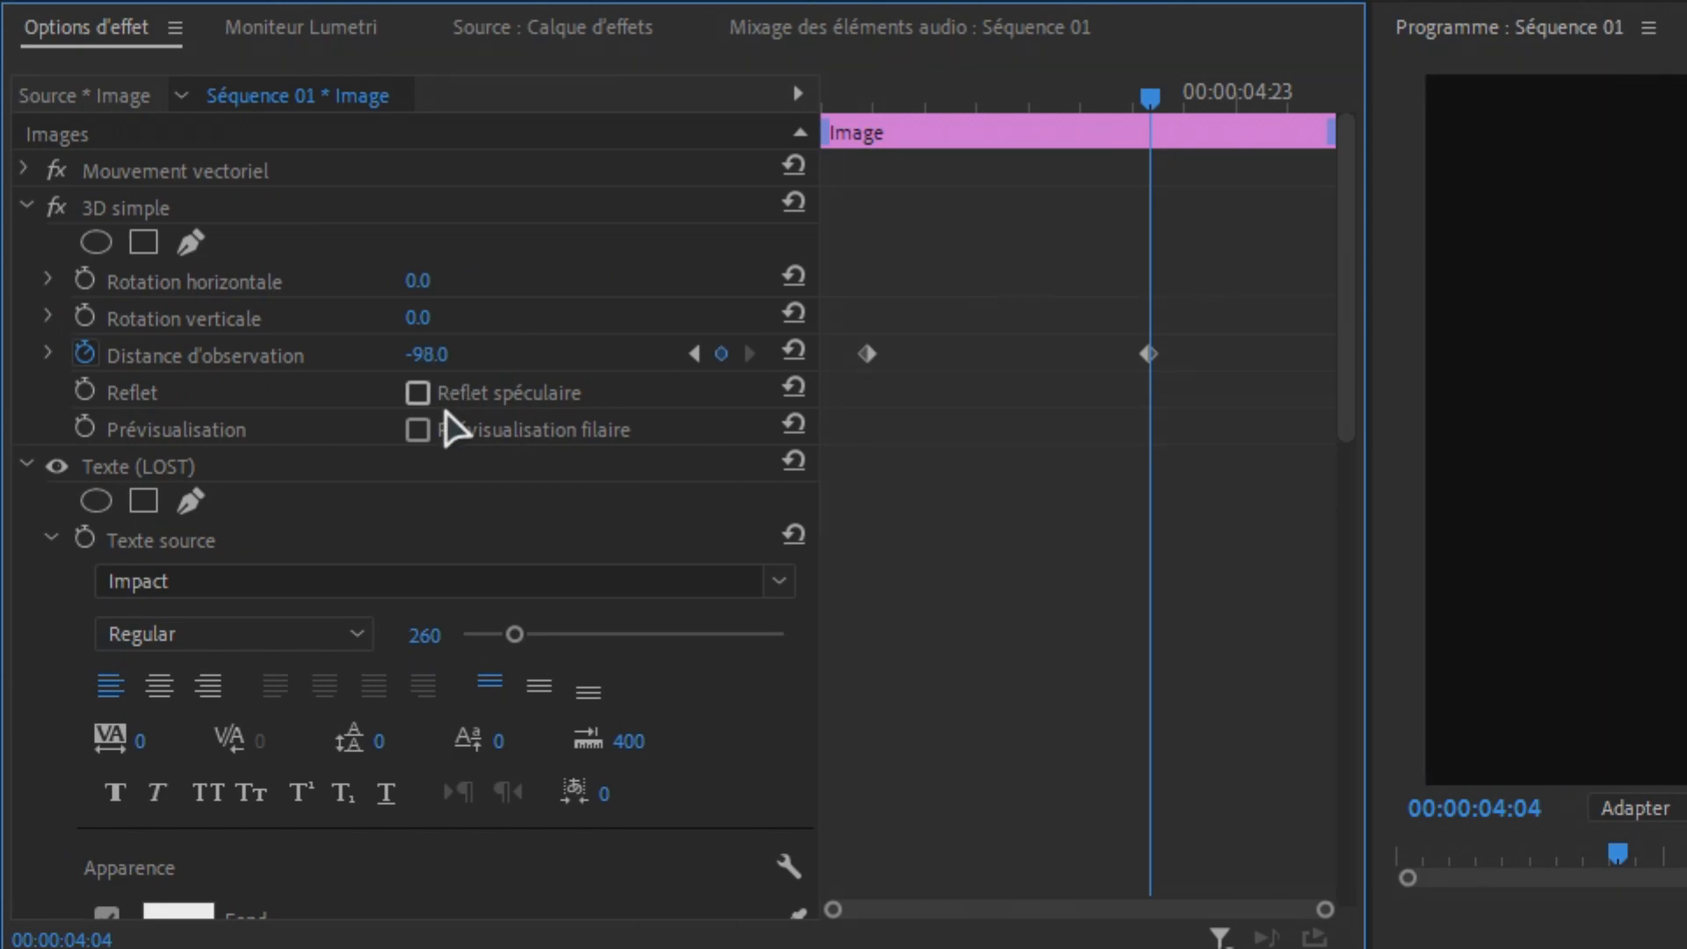
Set the LOST text's vertical Position to 588.2 at 00:00:04:04 and fine-tune its horizontal Position there
left_click_drag(1348, 408, 1336, 703)
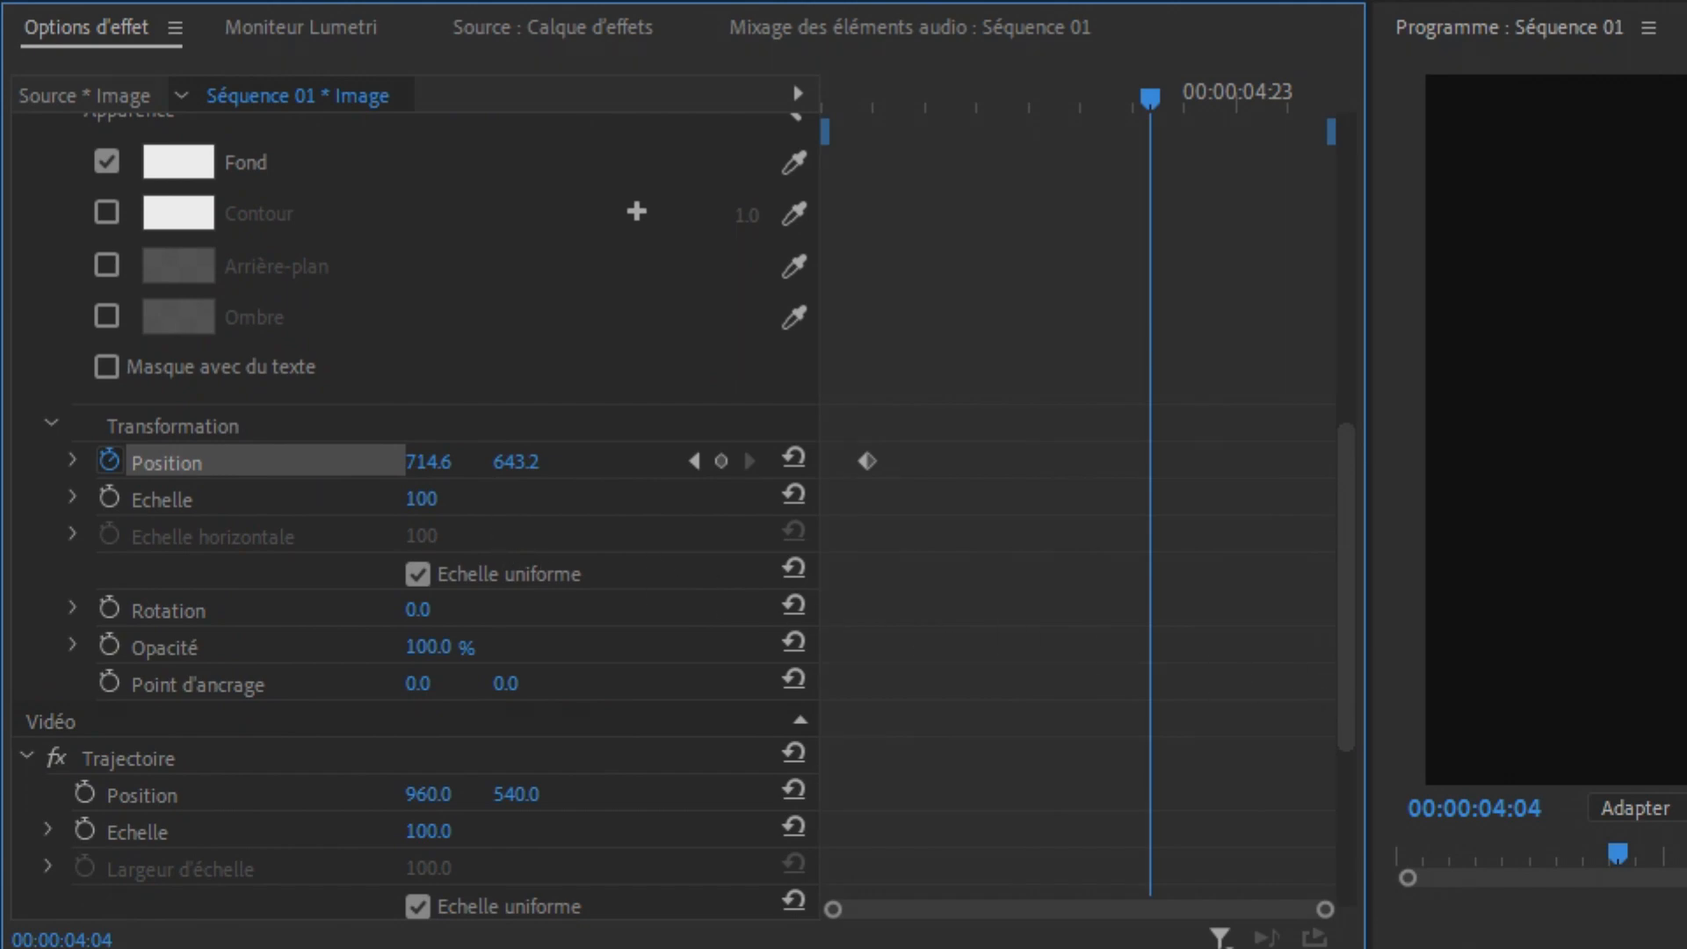
left_click(516, 461)
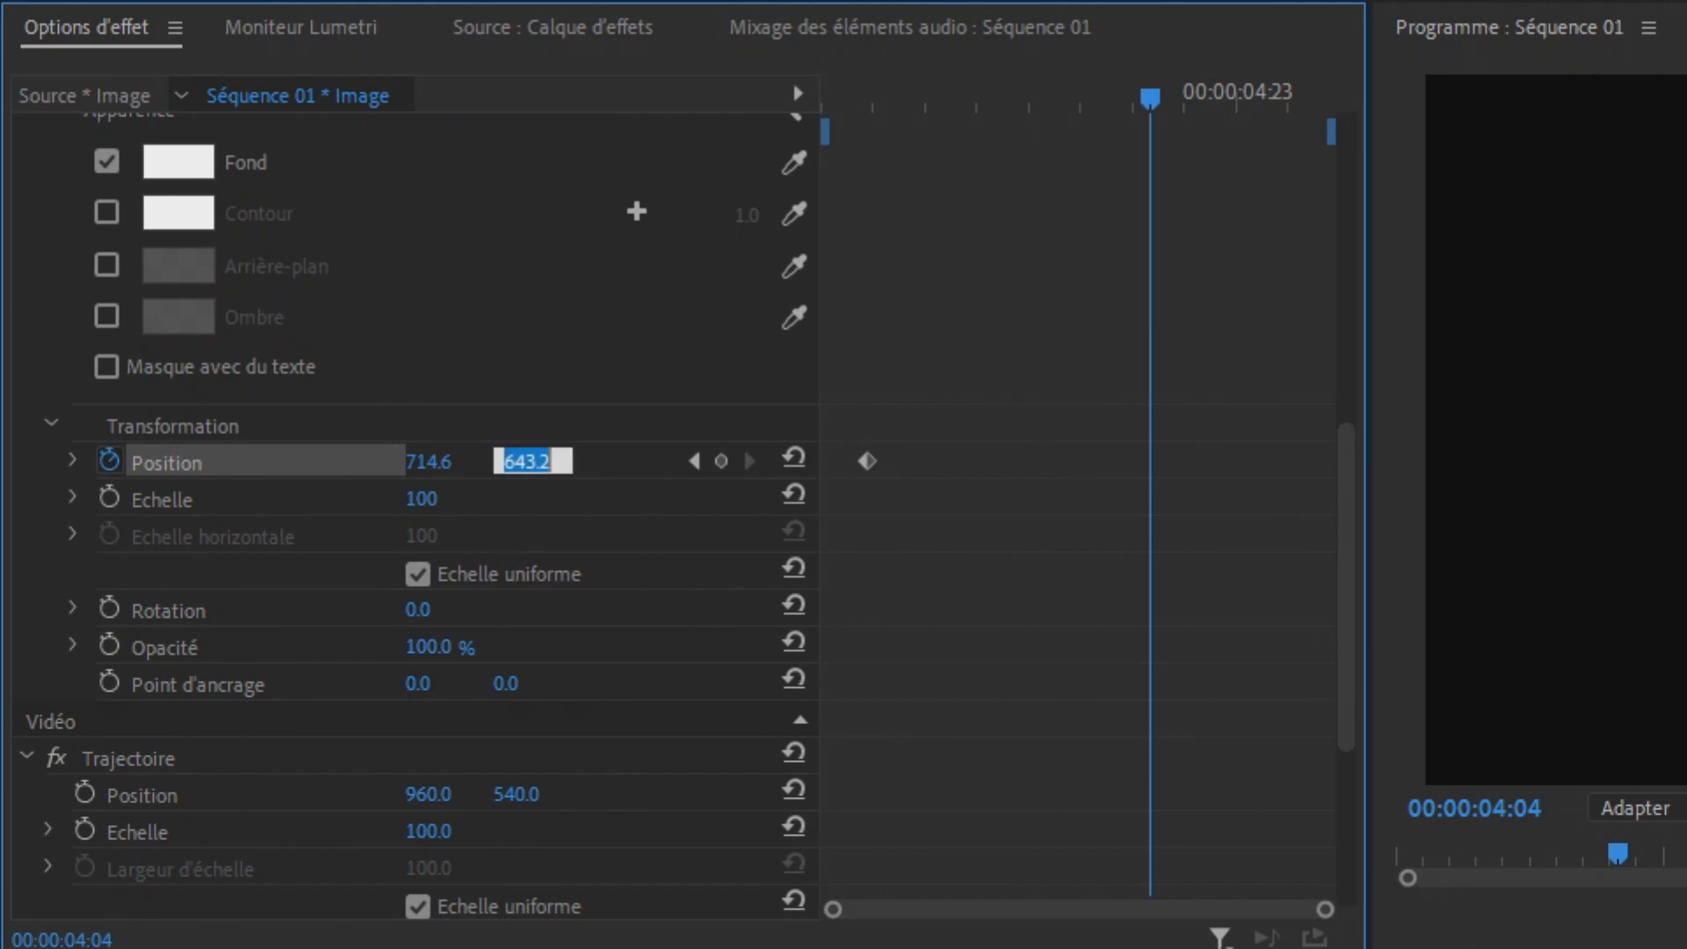
key("Return")
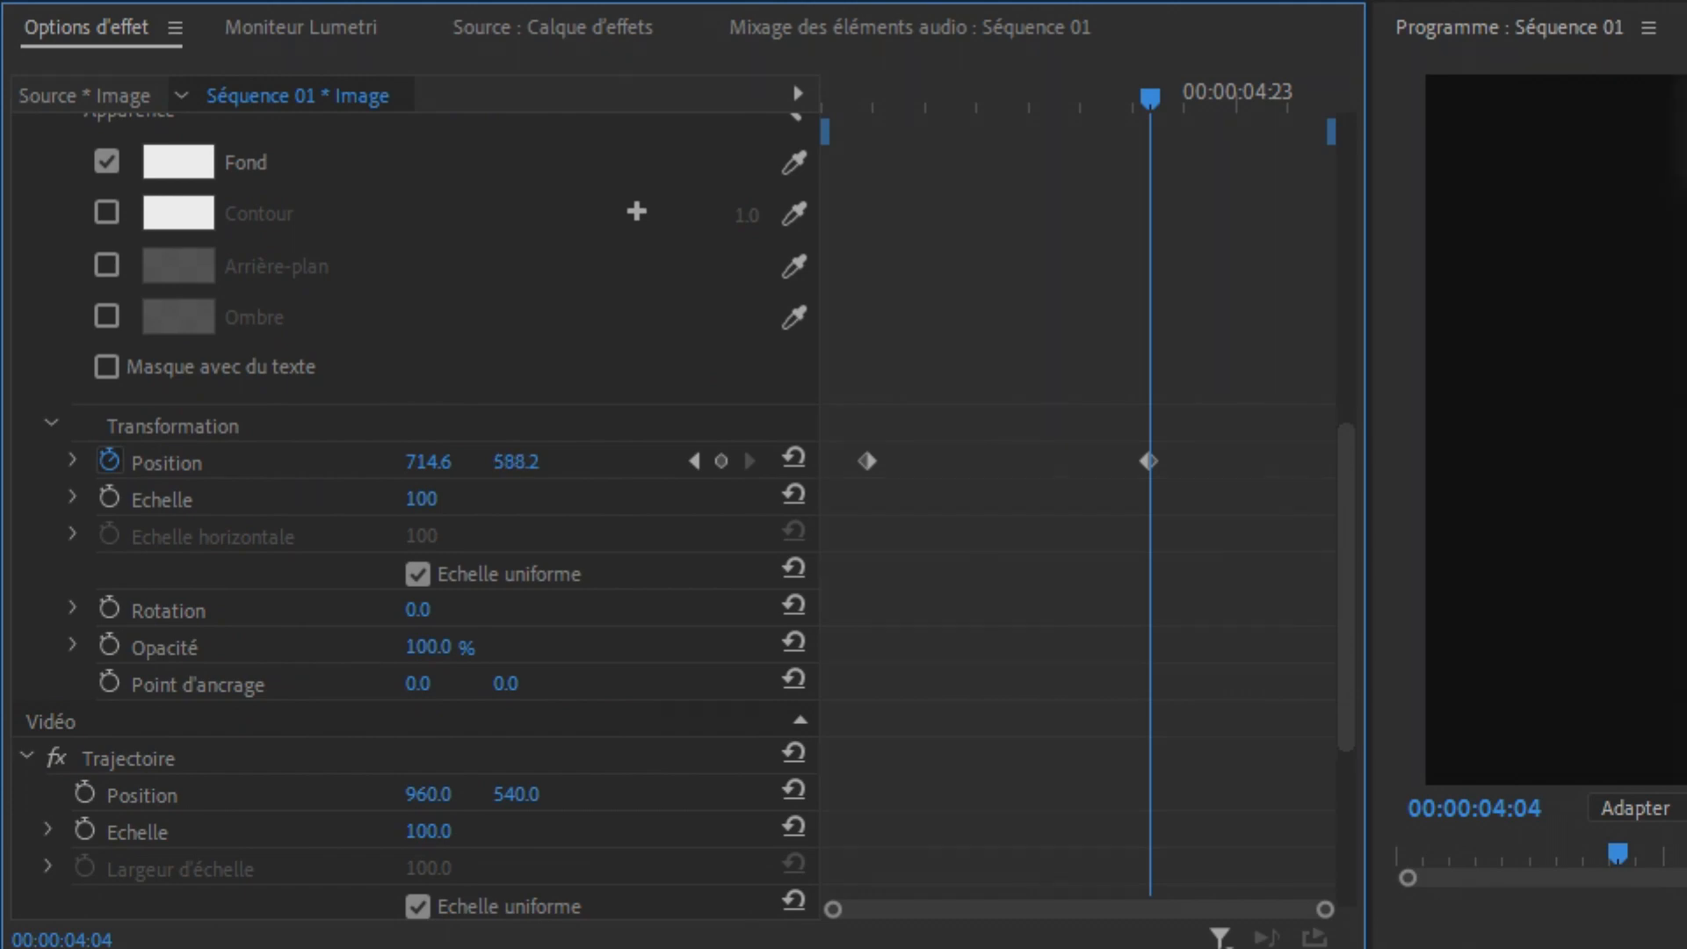
left_click_drag(418, 461, 404, 460)
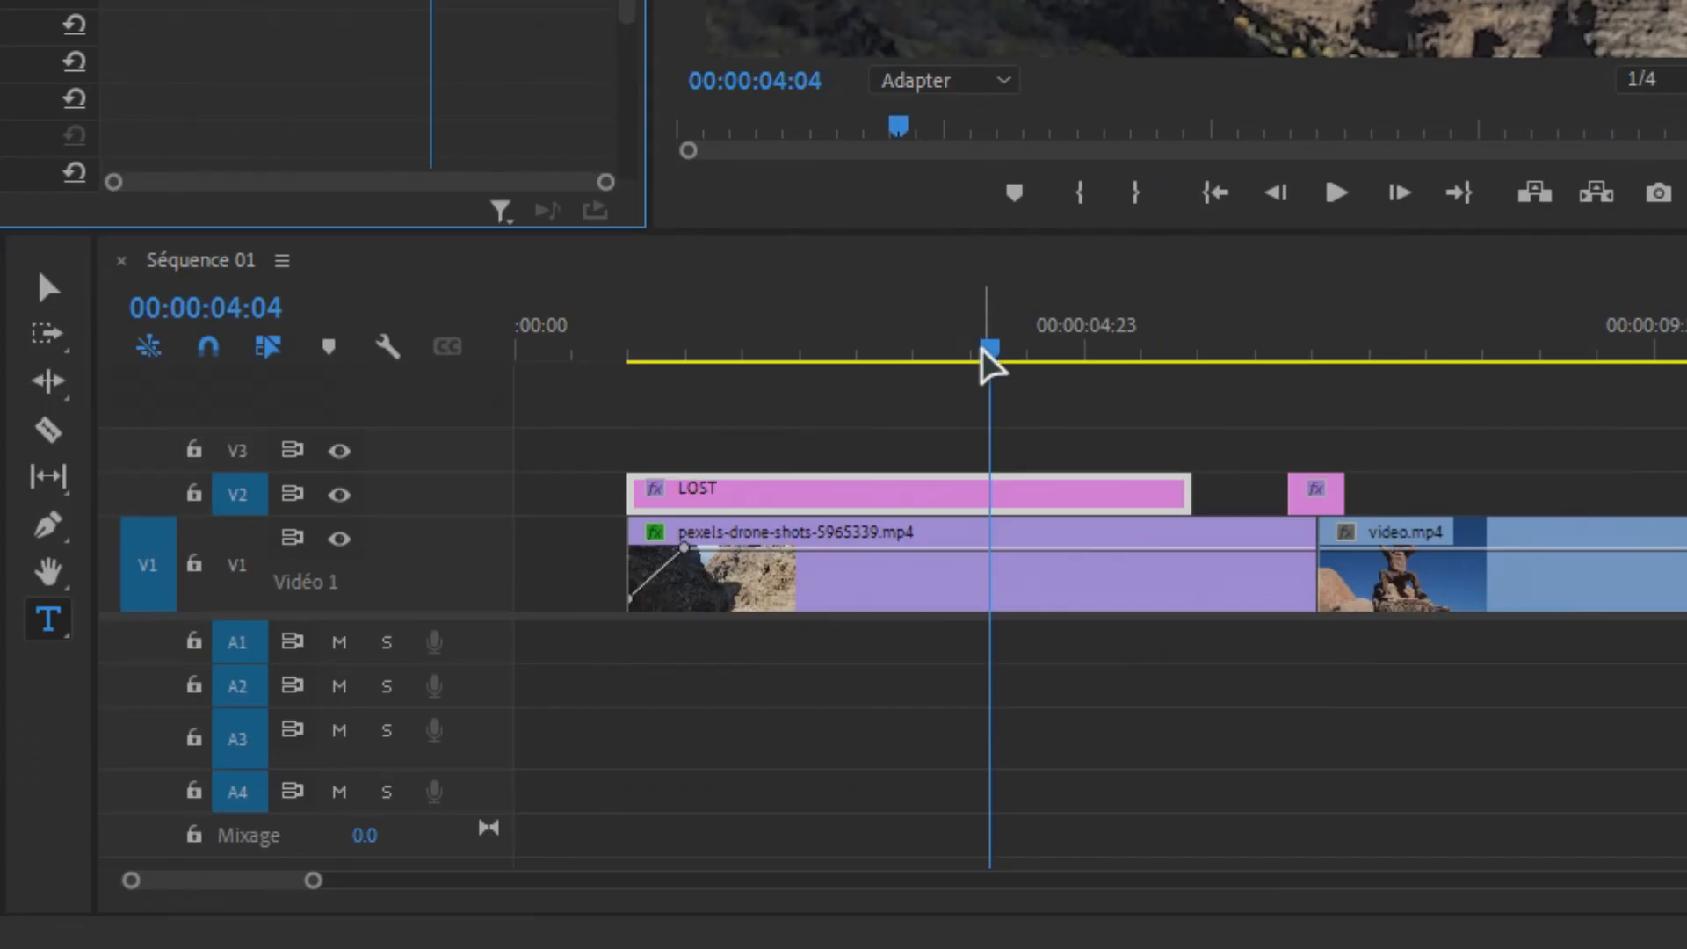
Play the sequence from 00:00:00:22 to preview the animated LOST title over the drone footage
left_click_drag(983, 352, 619, 353)
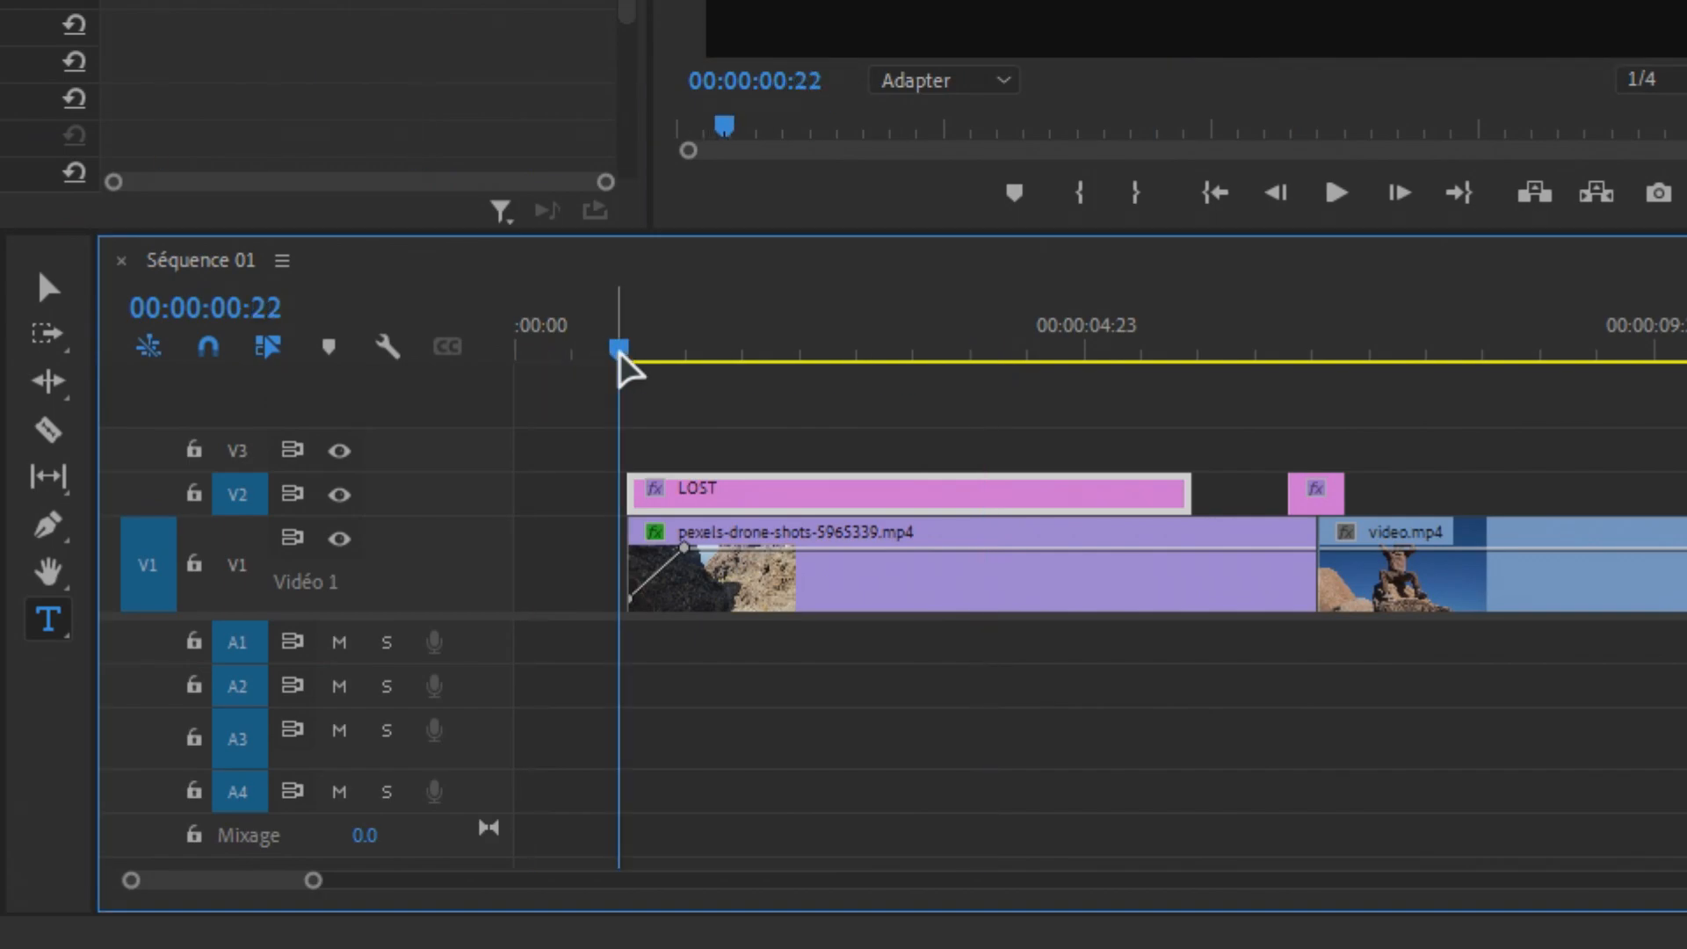
left_click(1335, 192)
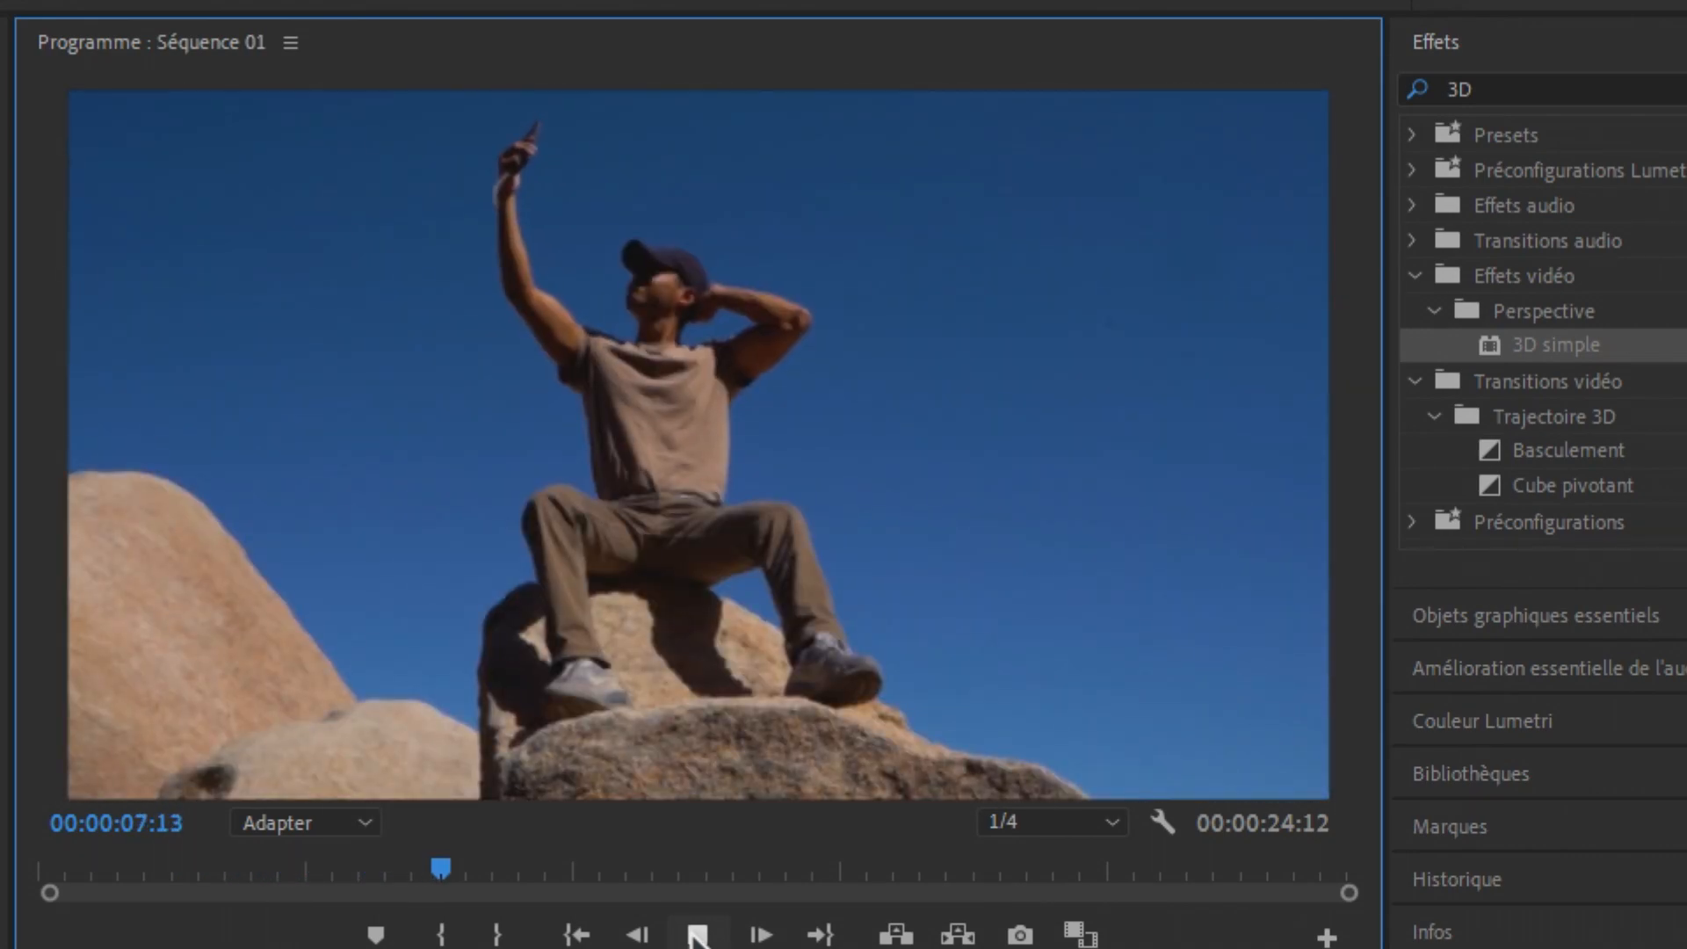
key("space")
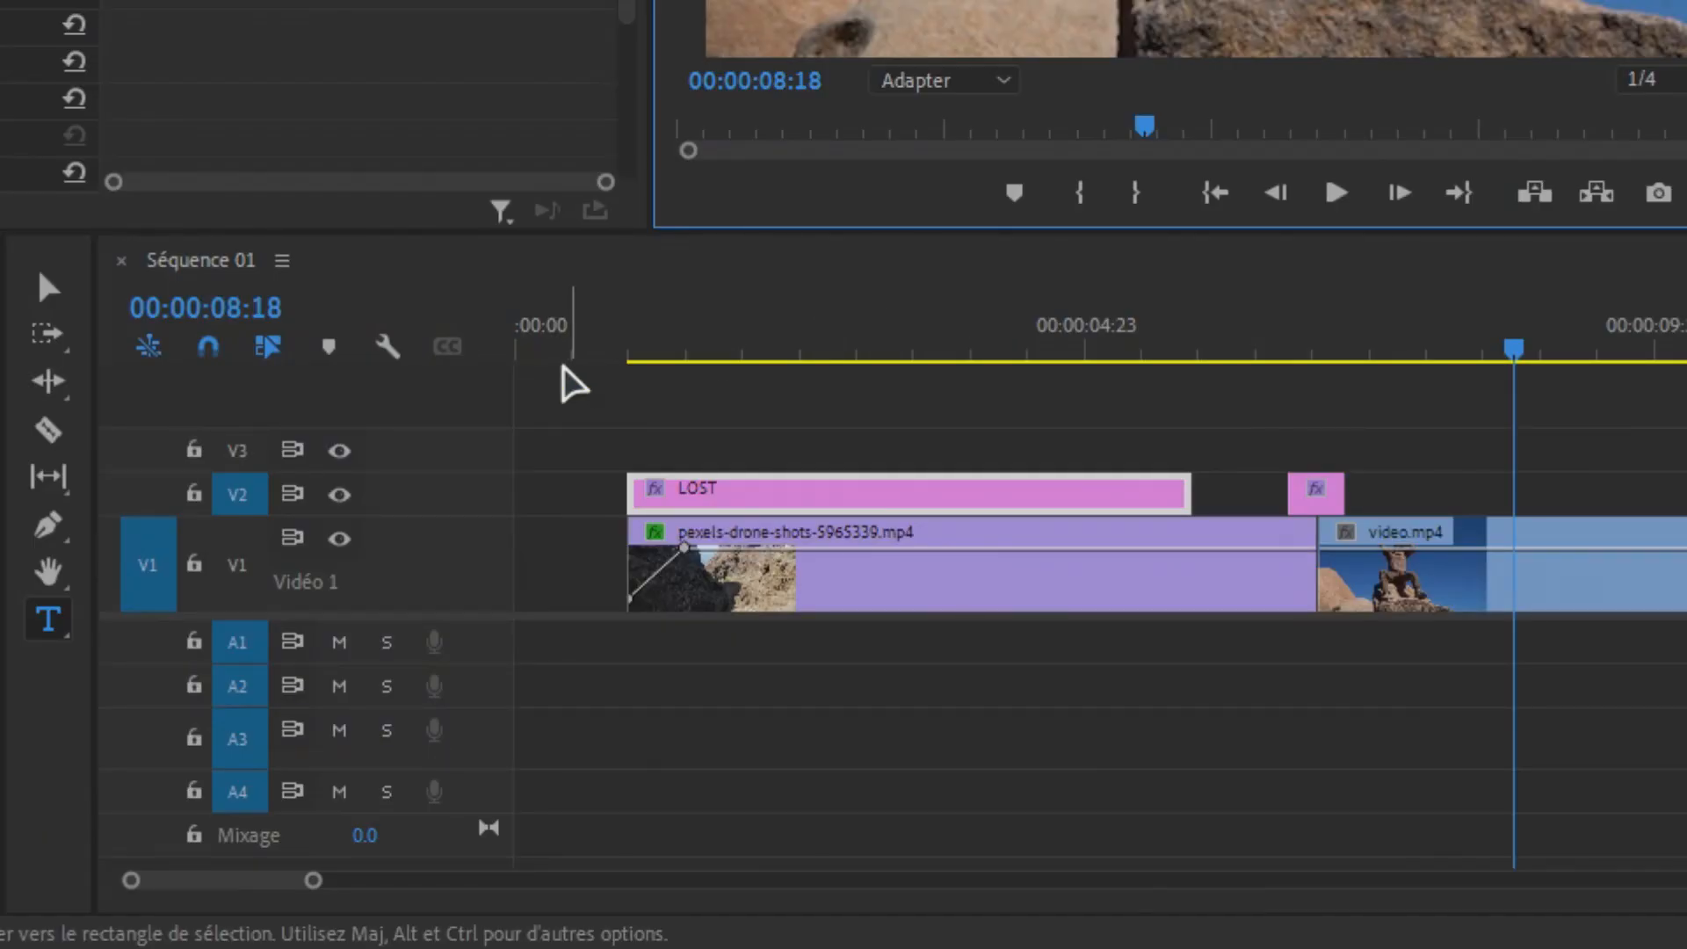
Open the Higher music file from the Audio bin, sample several passages and set its out point at frame 1358
double_click(171, 508)
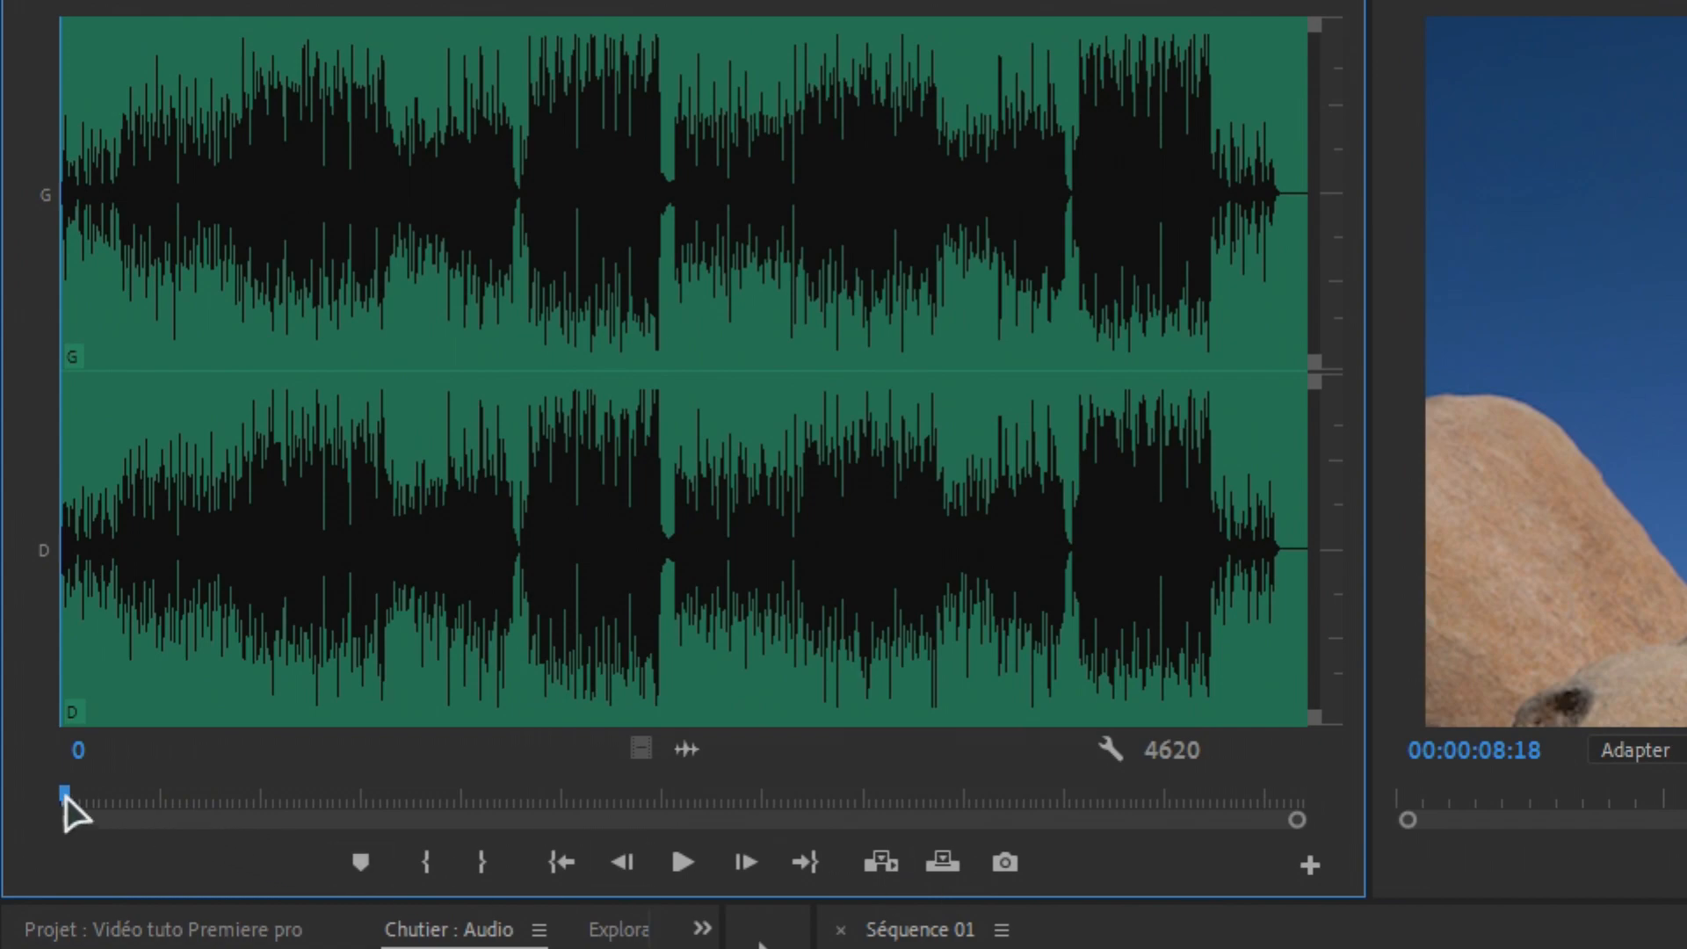
left_click_drag(65, 800, 199, 797)
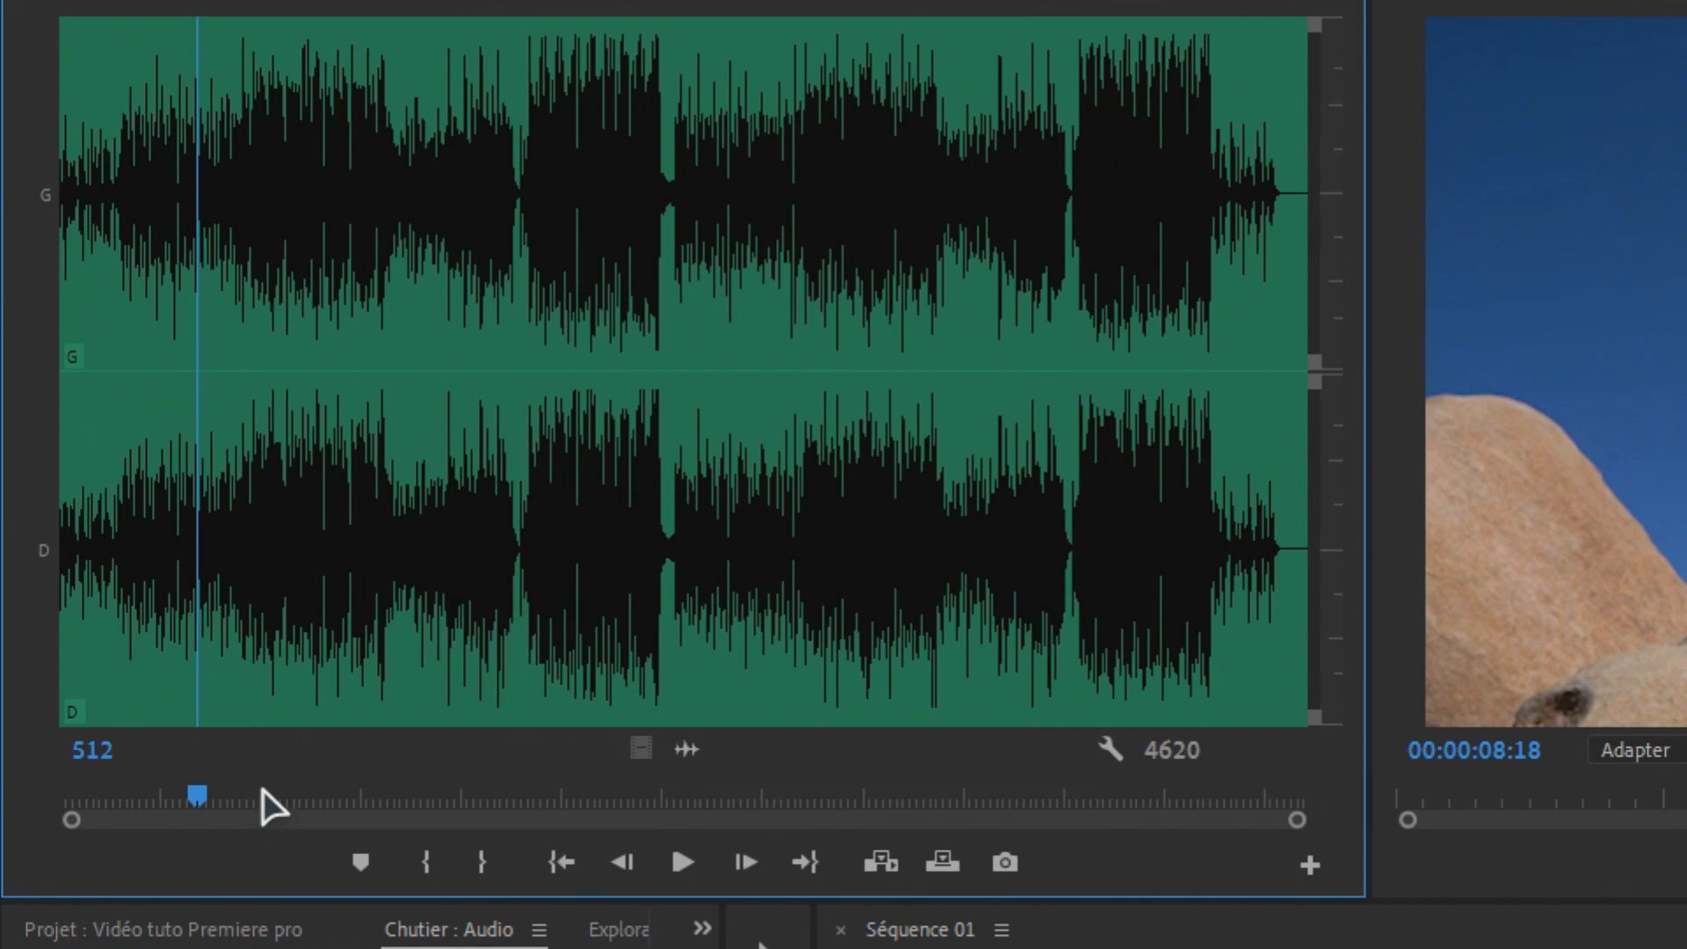
left_click(318, 799)
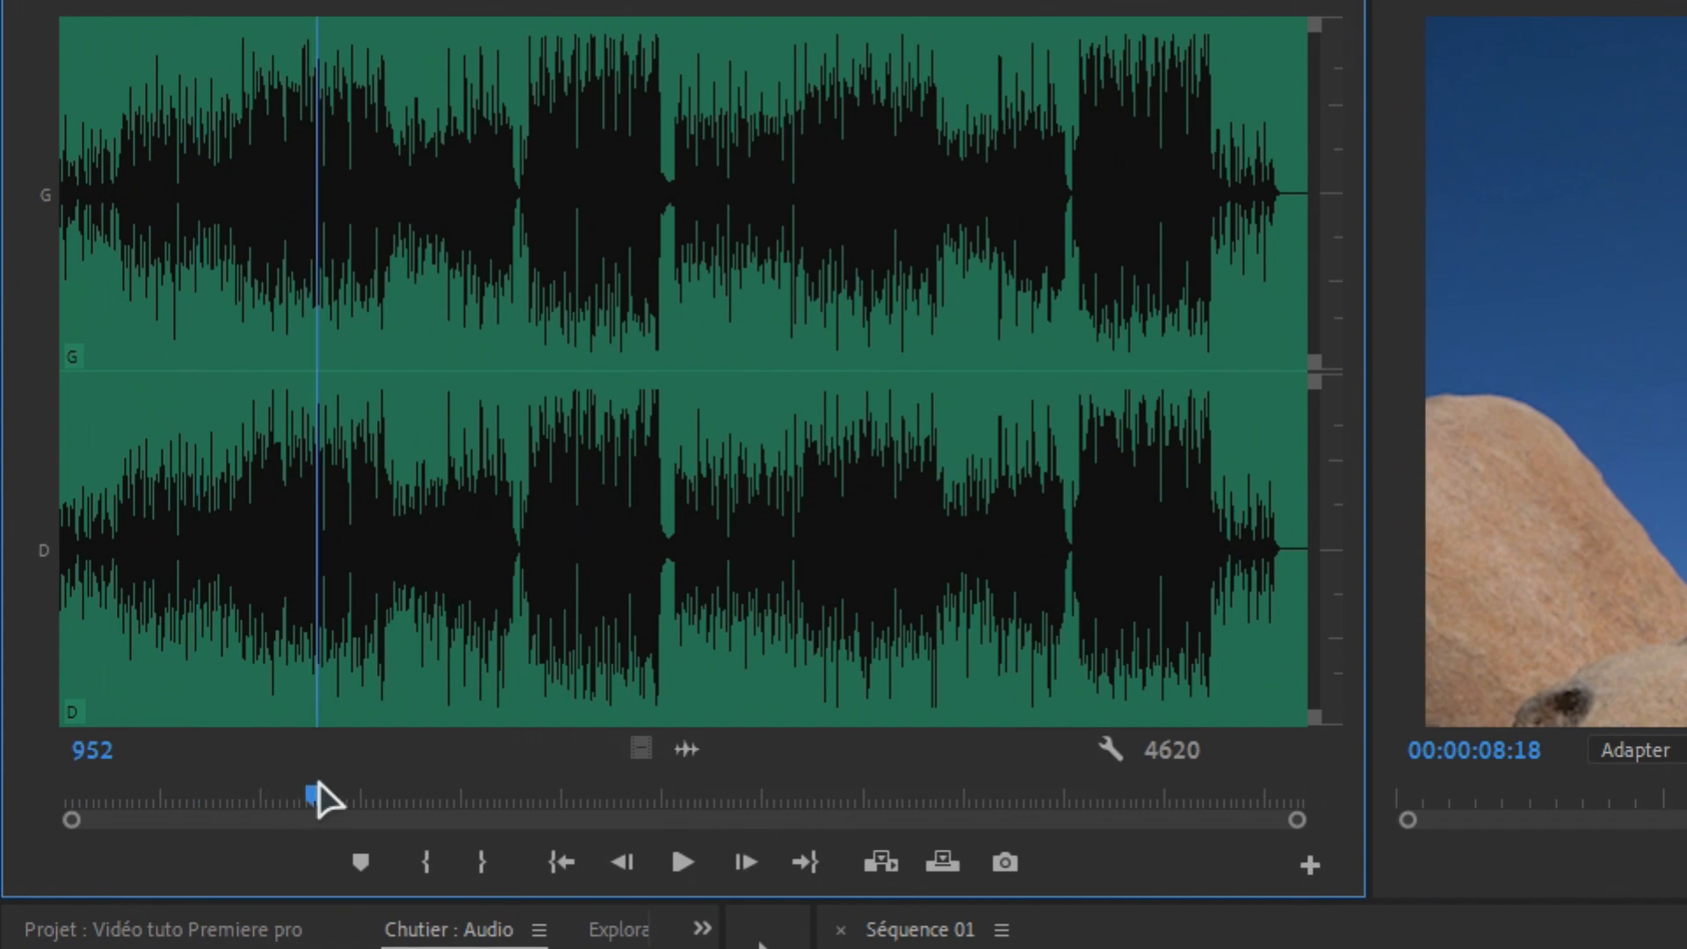
left_click(423, 799)
key("o")
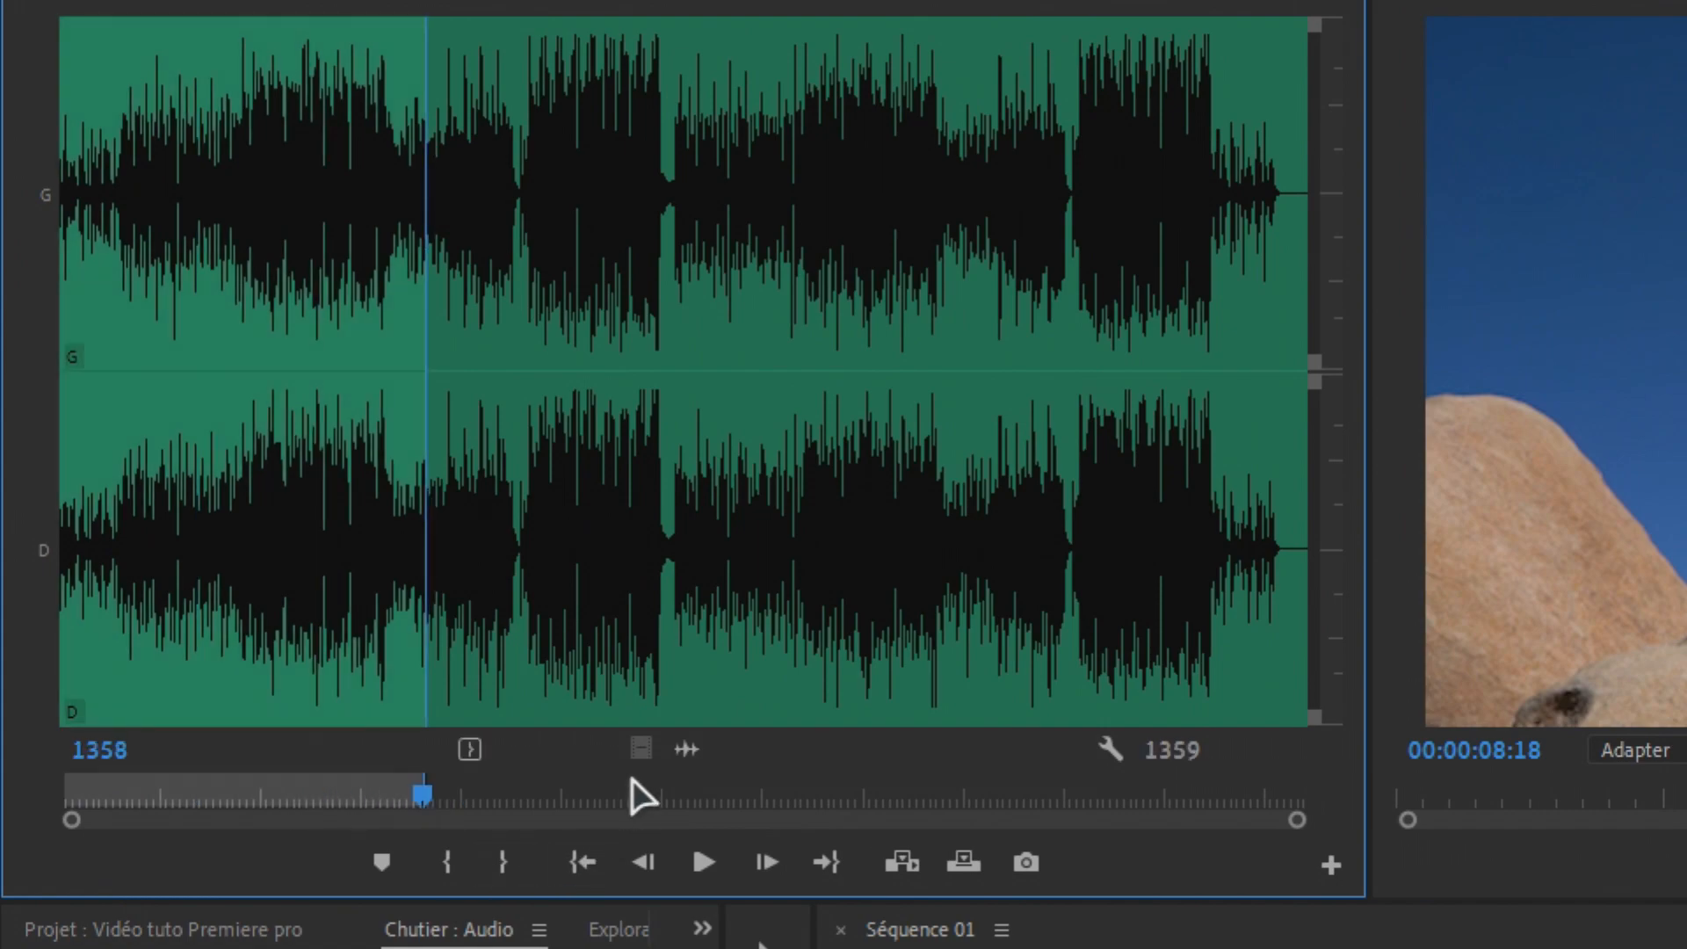
Place the marked music on track A1 at the sequence start and trim its end back close to the end of video2.mp4
left_click_drag(686, 748, 826, 861)
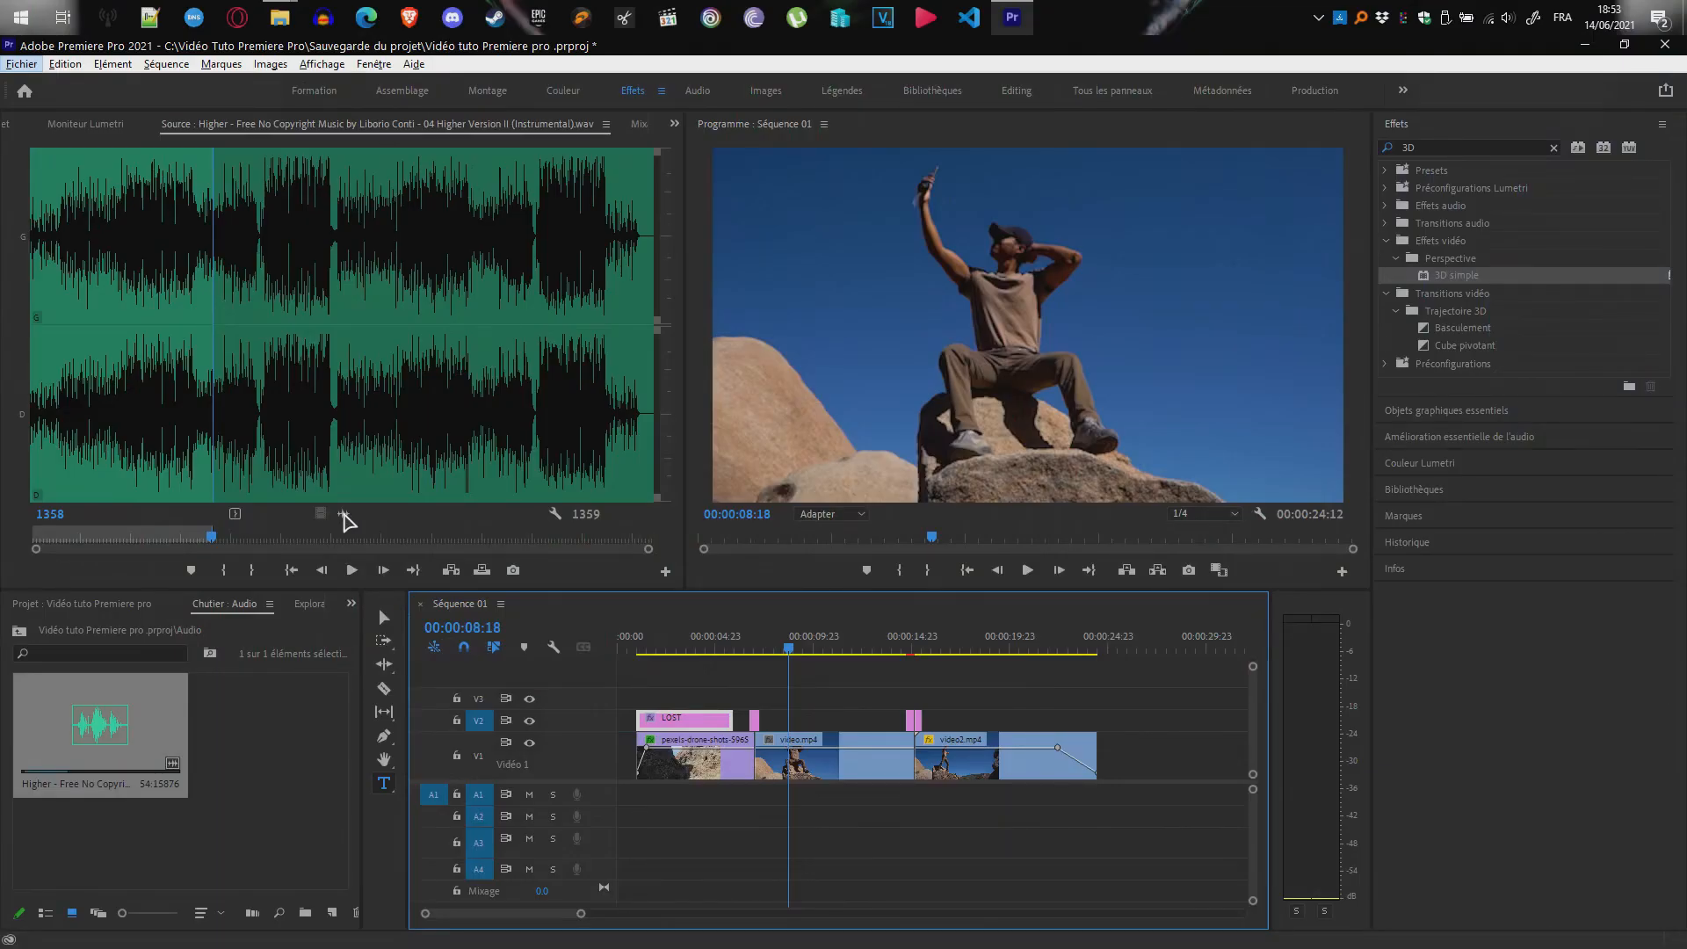
left_click_drag(344, 514, 621, 794)
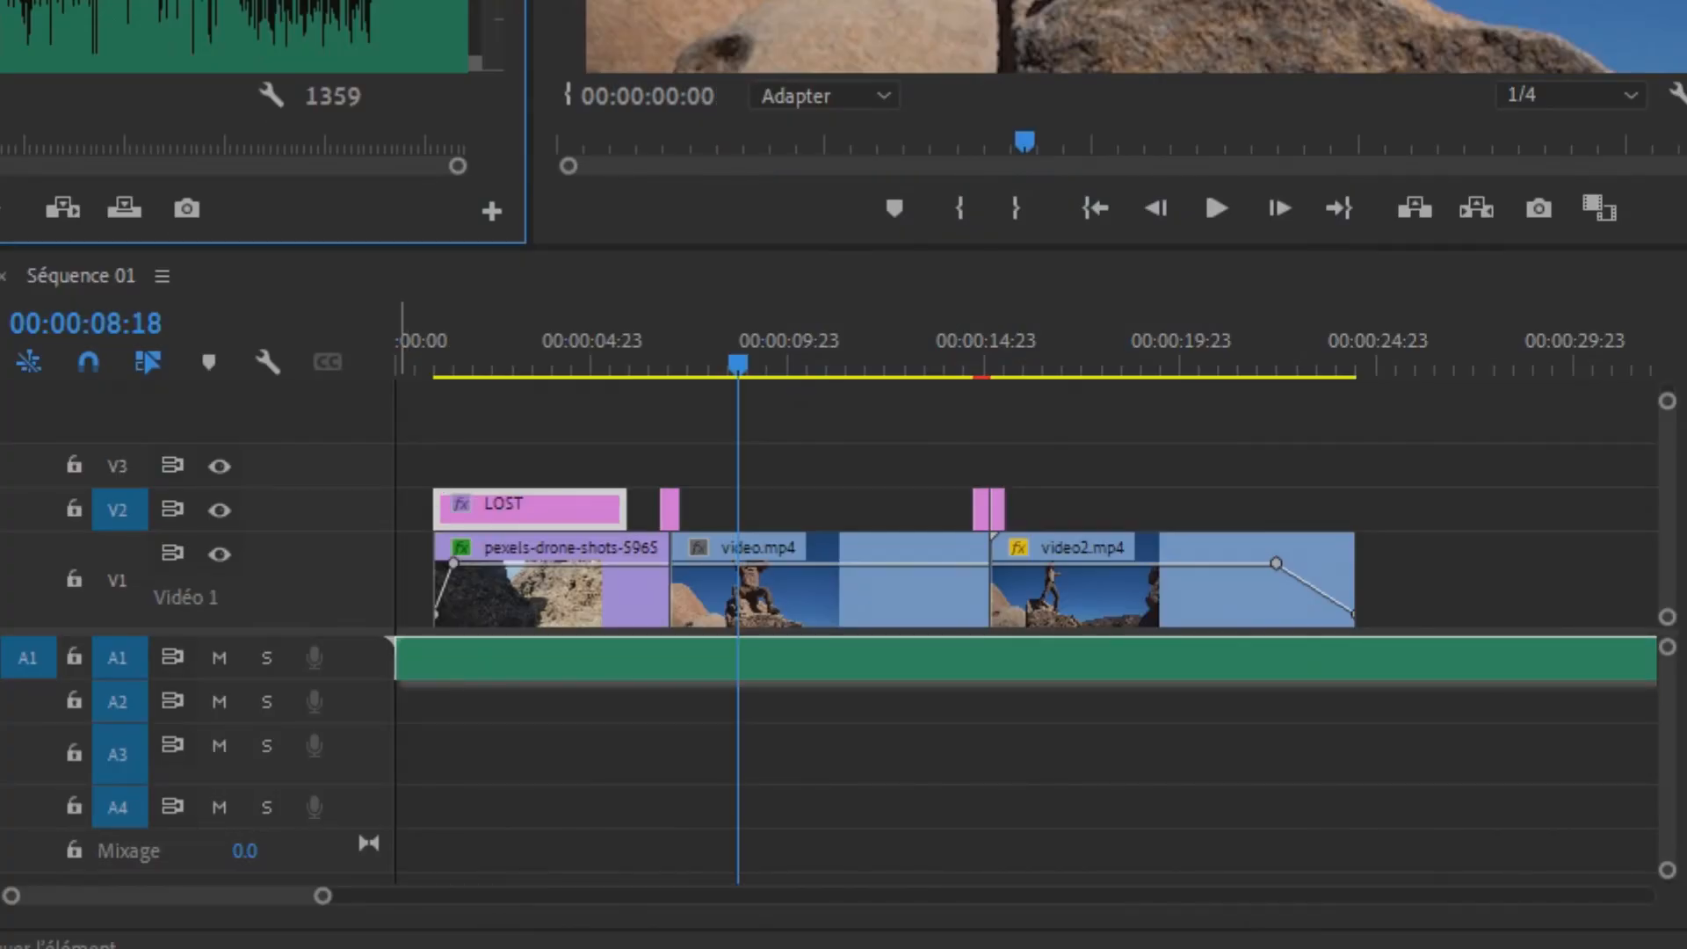
mouse_move(402, 657)
left_mouse_down()
mouse_move(459, 657)
mouse_move(420, 657)
left_mouse_up()
mouse_move(246, 895)
left_mouse_down()
mouse_move(290, 895)
mouse_move(272, 896)
left_mouse_up()
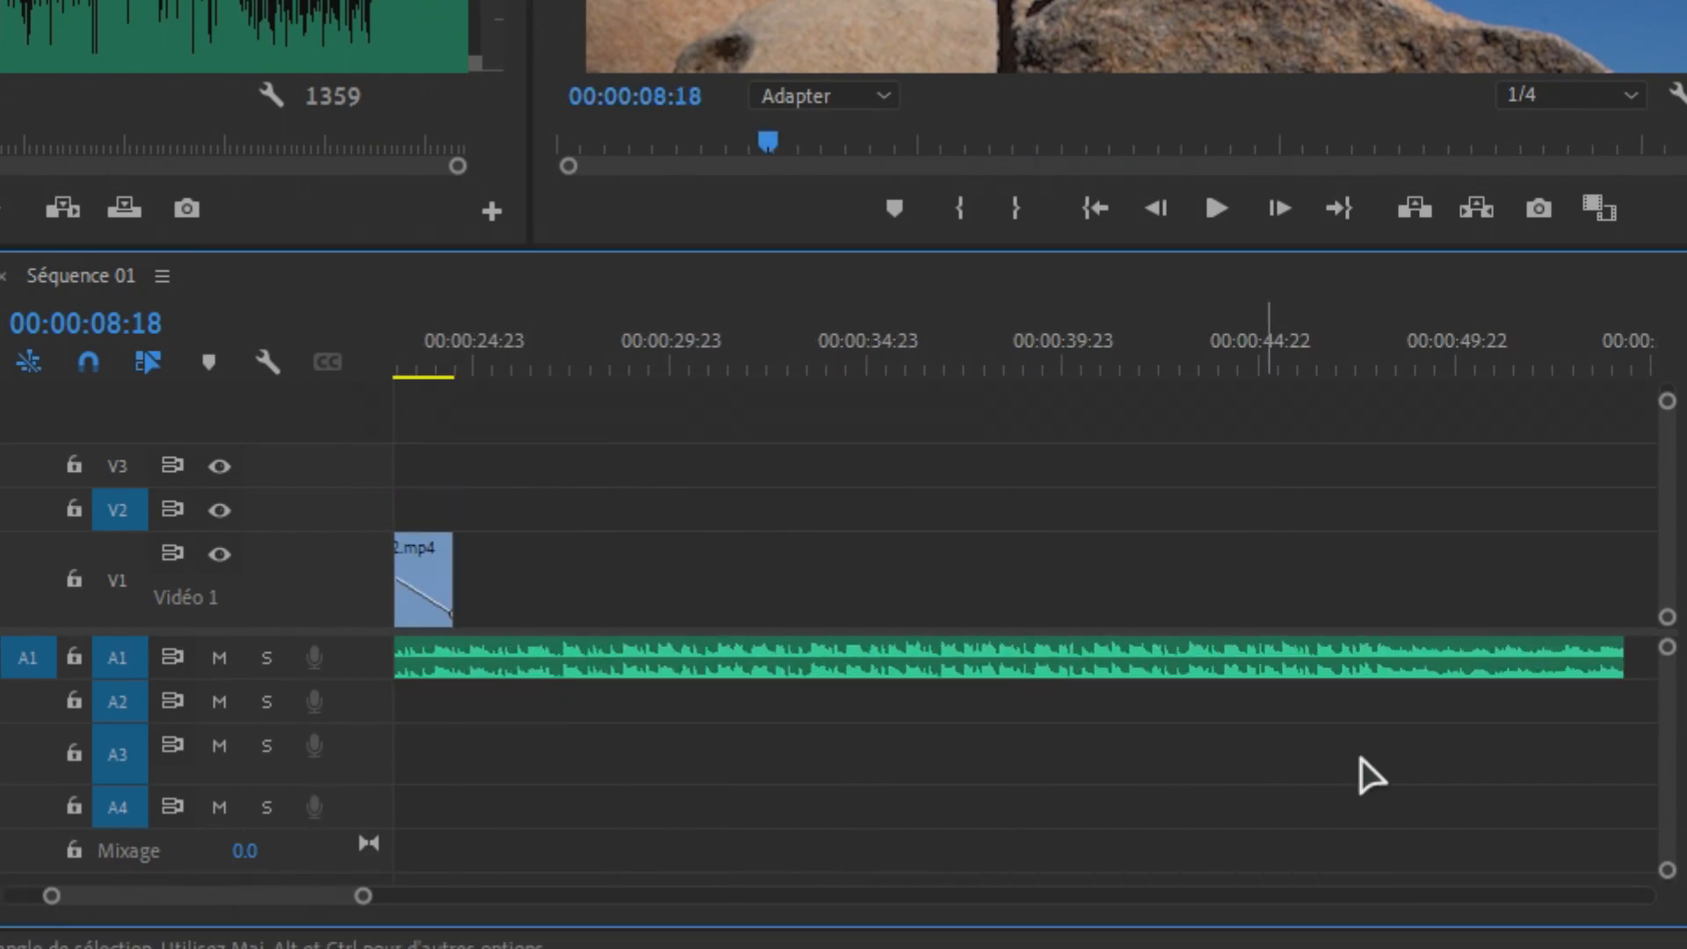
left_click_drag(1622, 657, 486, 657)
Apply a Fondu audio transition to the beginning of the music clip on A1
left_click_drag(211, 895, 165, 898)
scroll(858, 663, "up", 3)
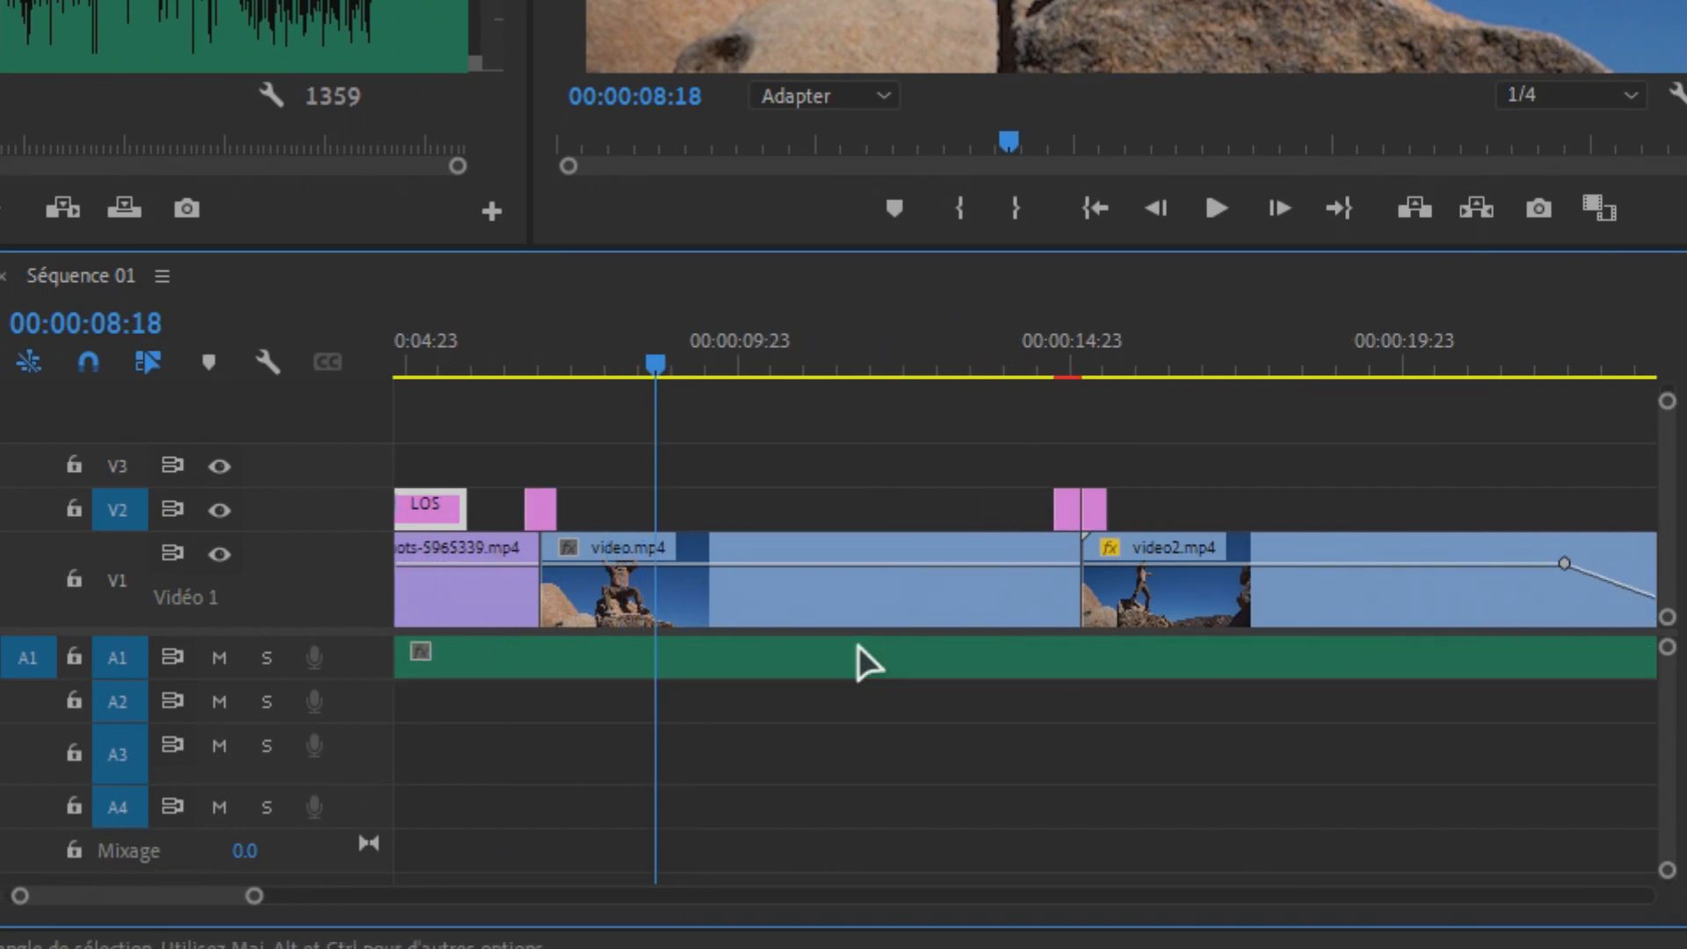
mouse_move(208, 897)
left_mouse_down()
mouse_move(141, 924)
mouse_move(226, 896)
mouse_move(135, 896)
left_mouse_up()
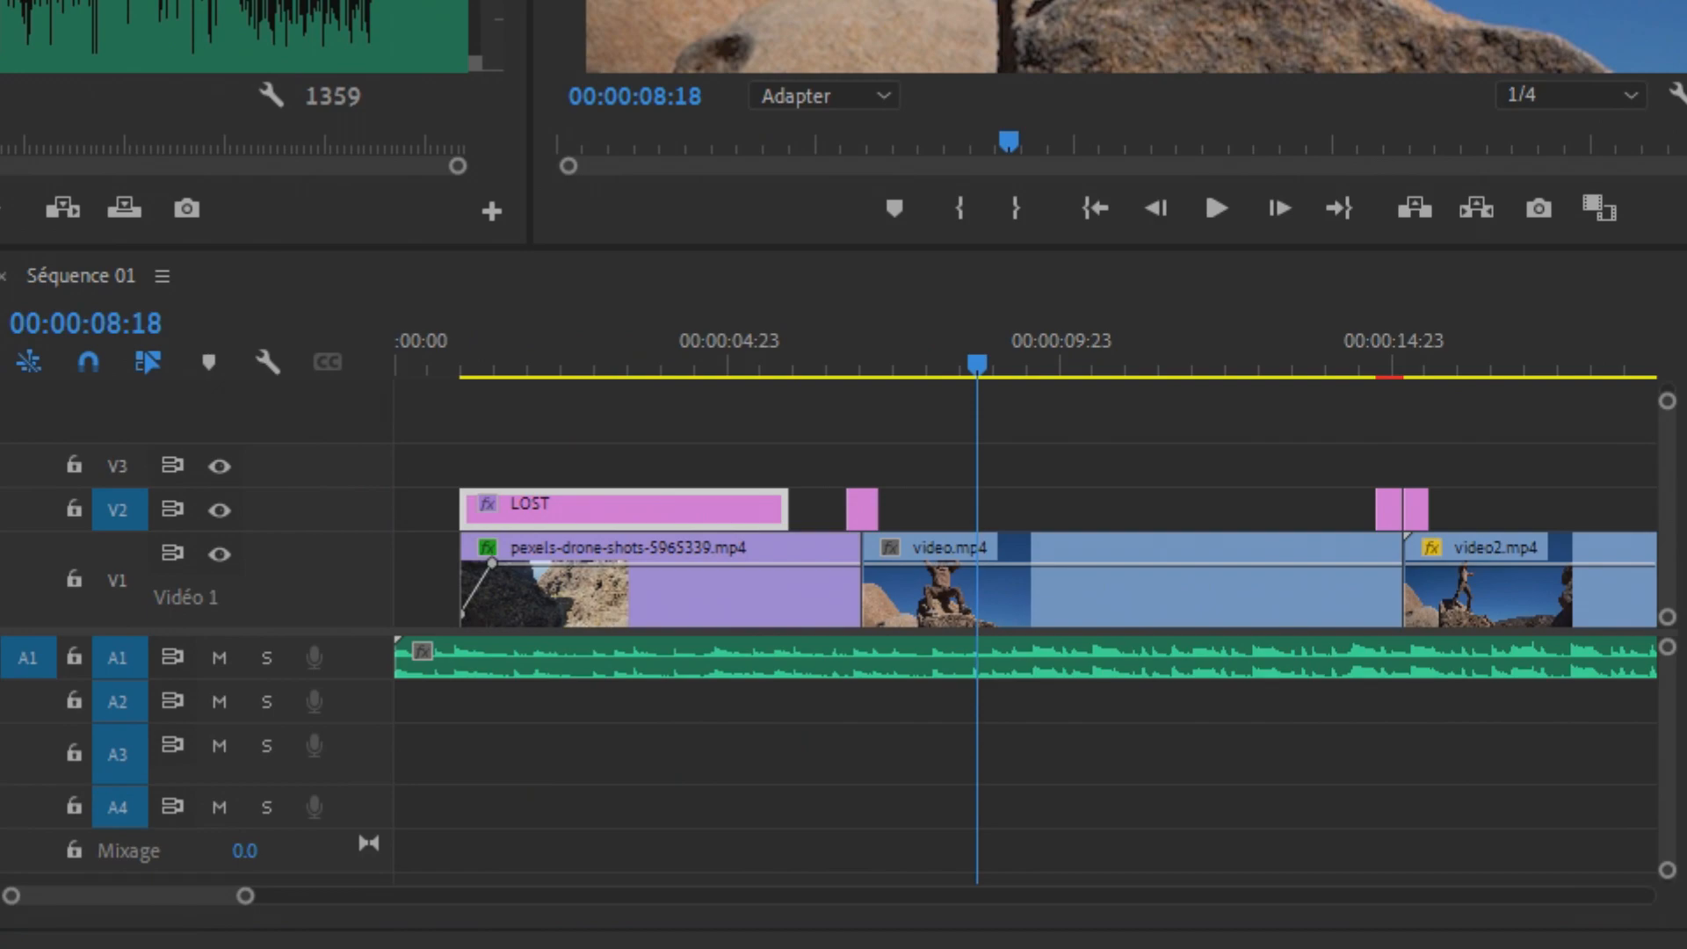
left_click_drag(432, 659, 415, 654)
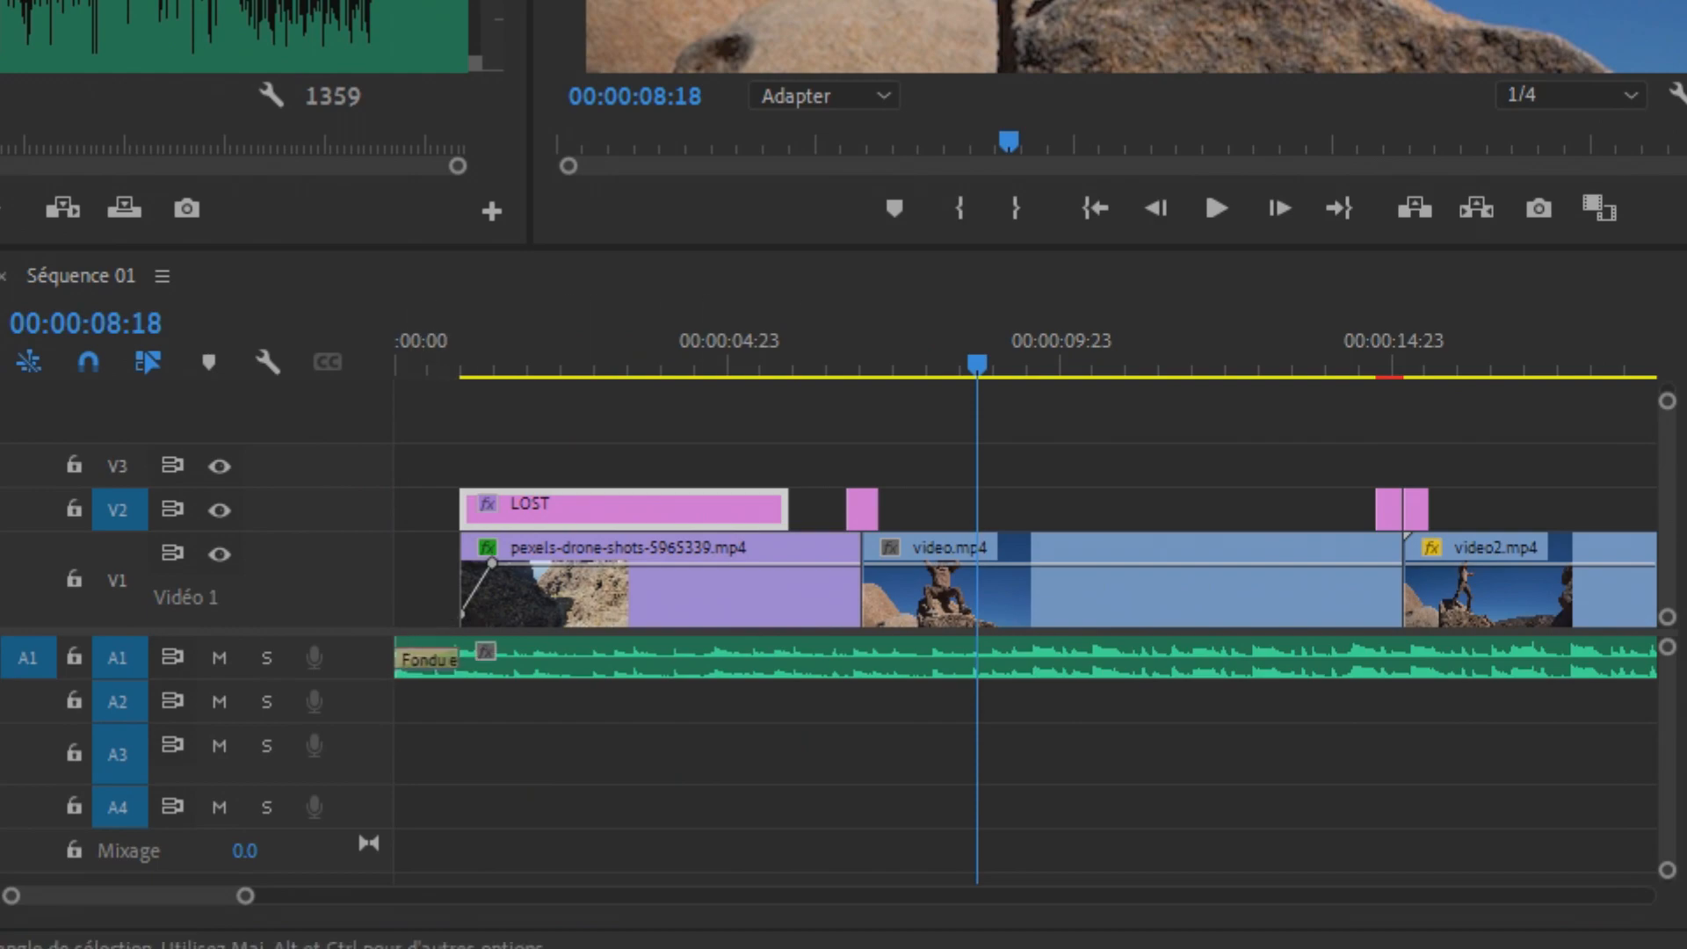
Apply a Fondu exponentiel audio transition to the end of the music clip on A1
left_click_drag(132, 897, 172, 896)
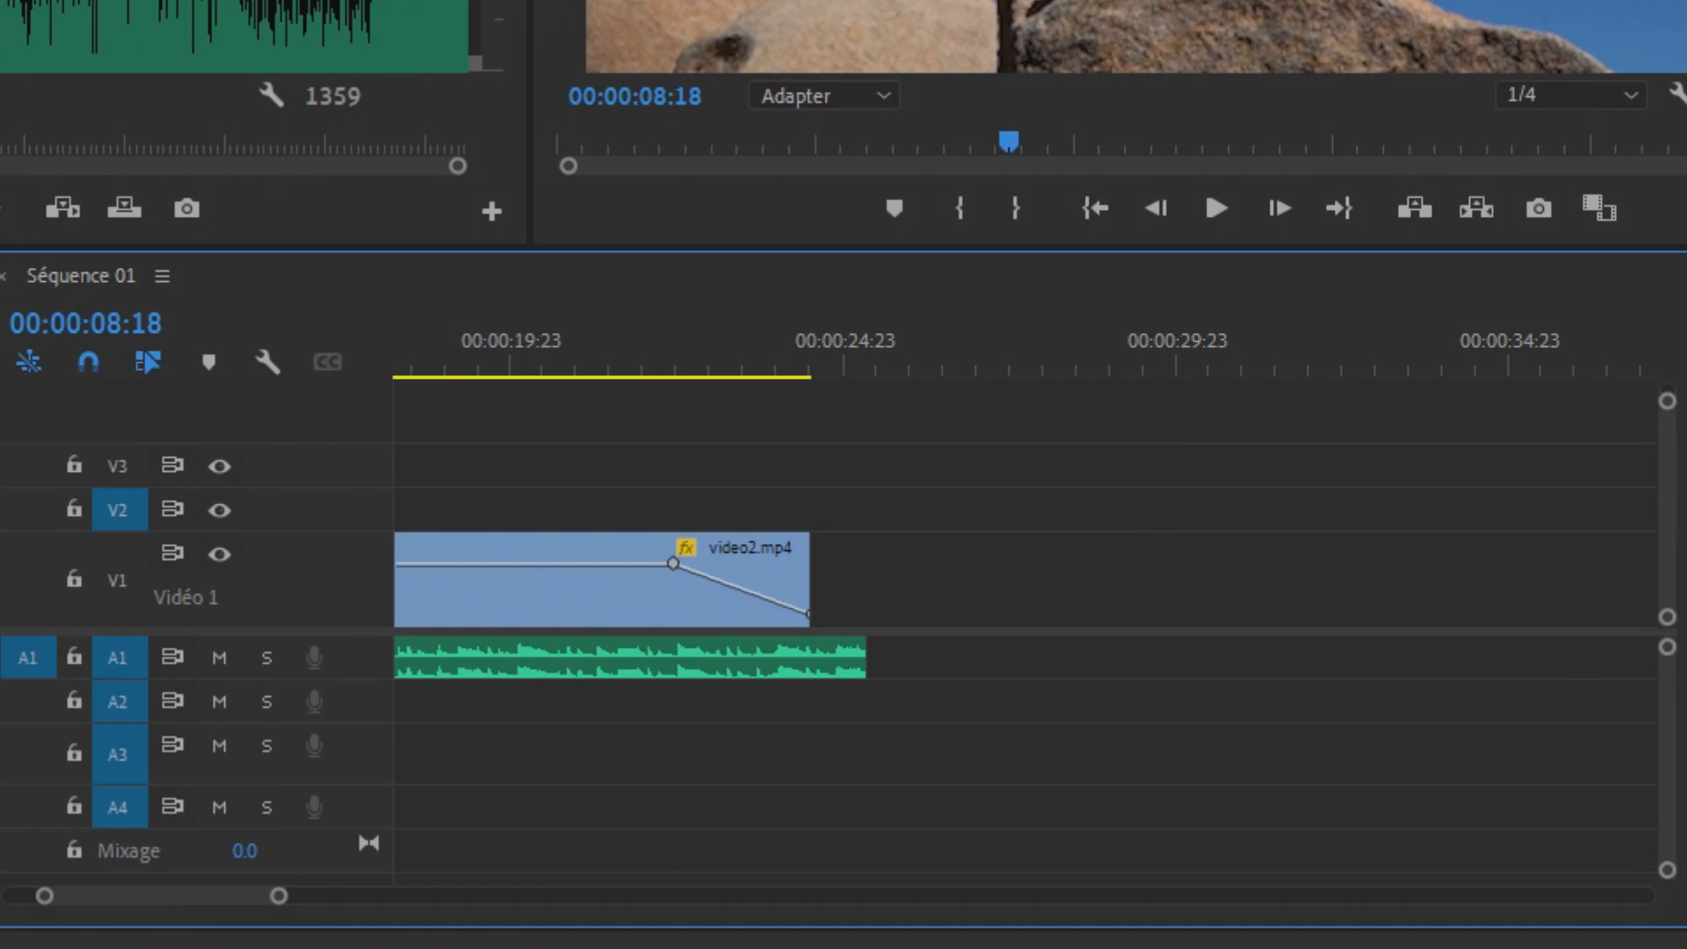
left_click_drag(862, 667, 835, 670)
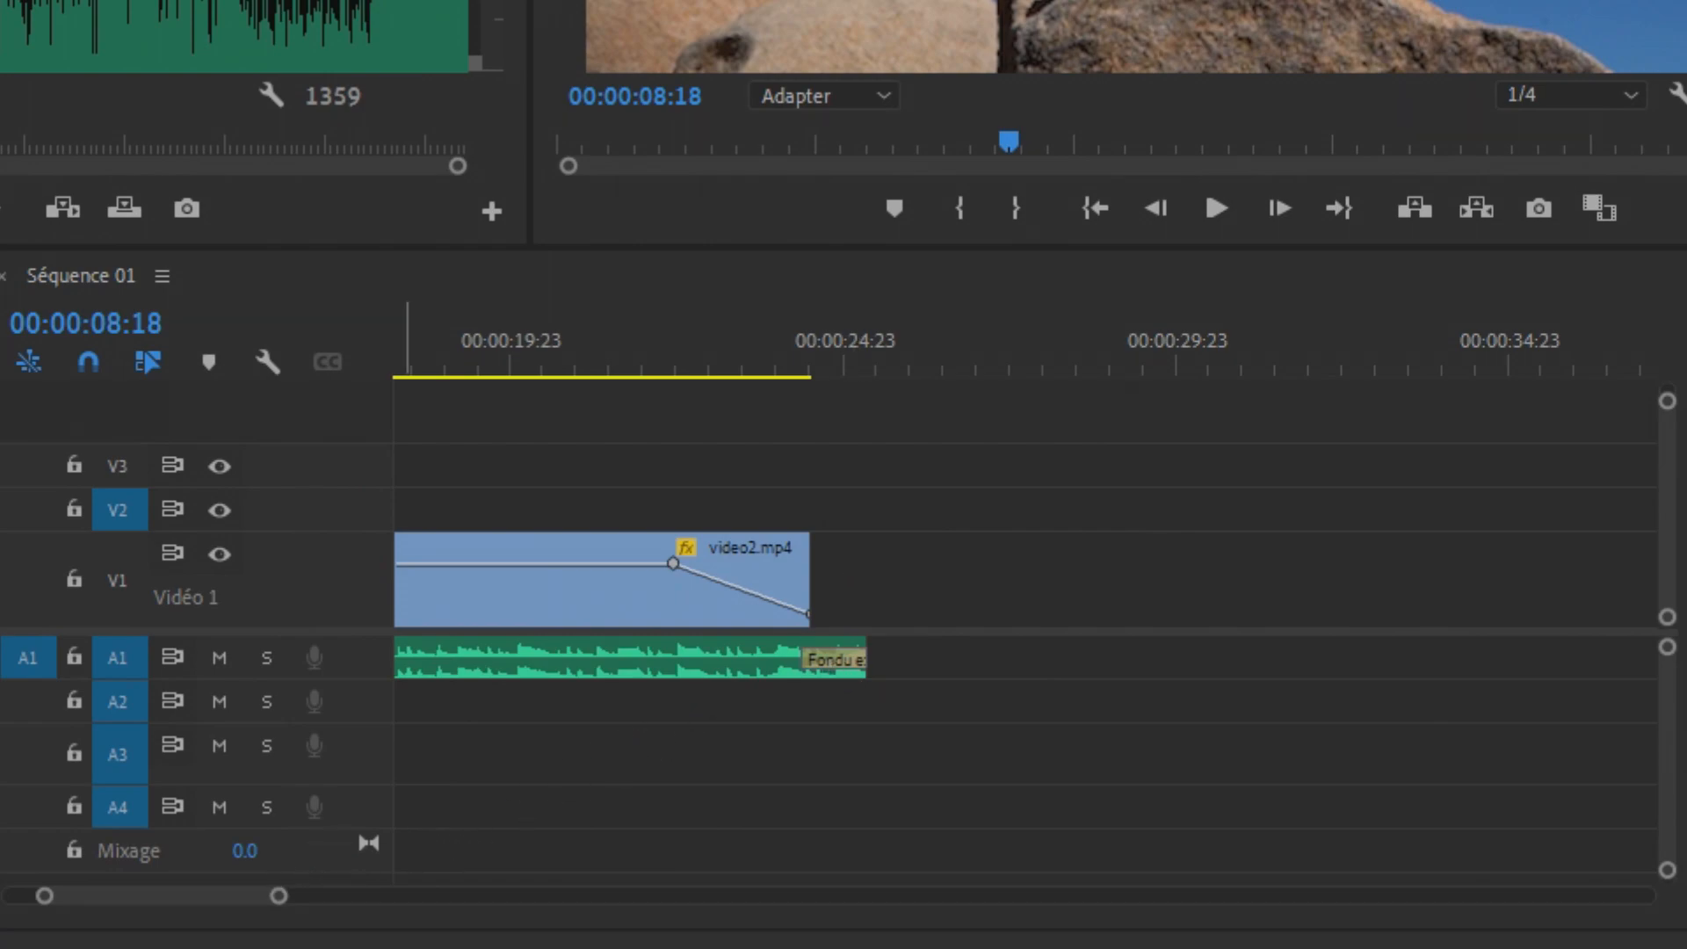
Play the sequence from its start to preview the edit with music, and stop playback once it has looped
left_click_drag(243, 890, 160, 887)
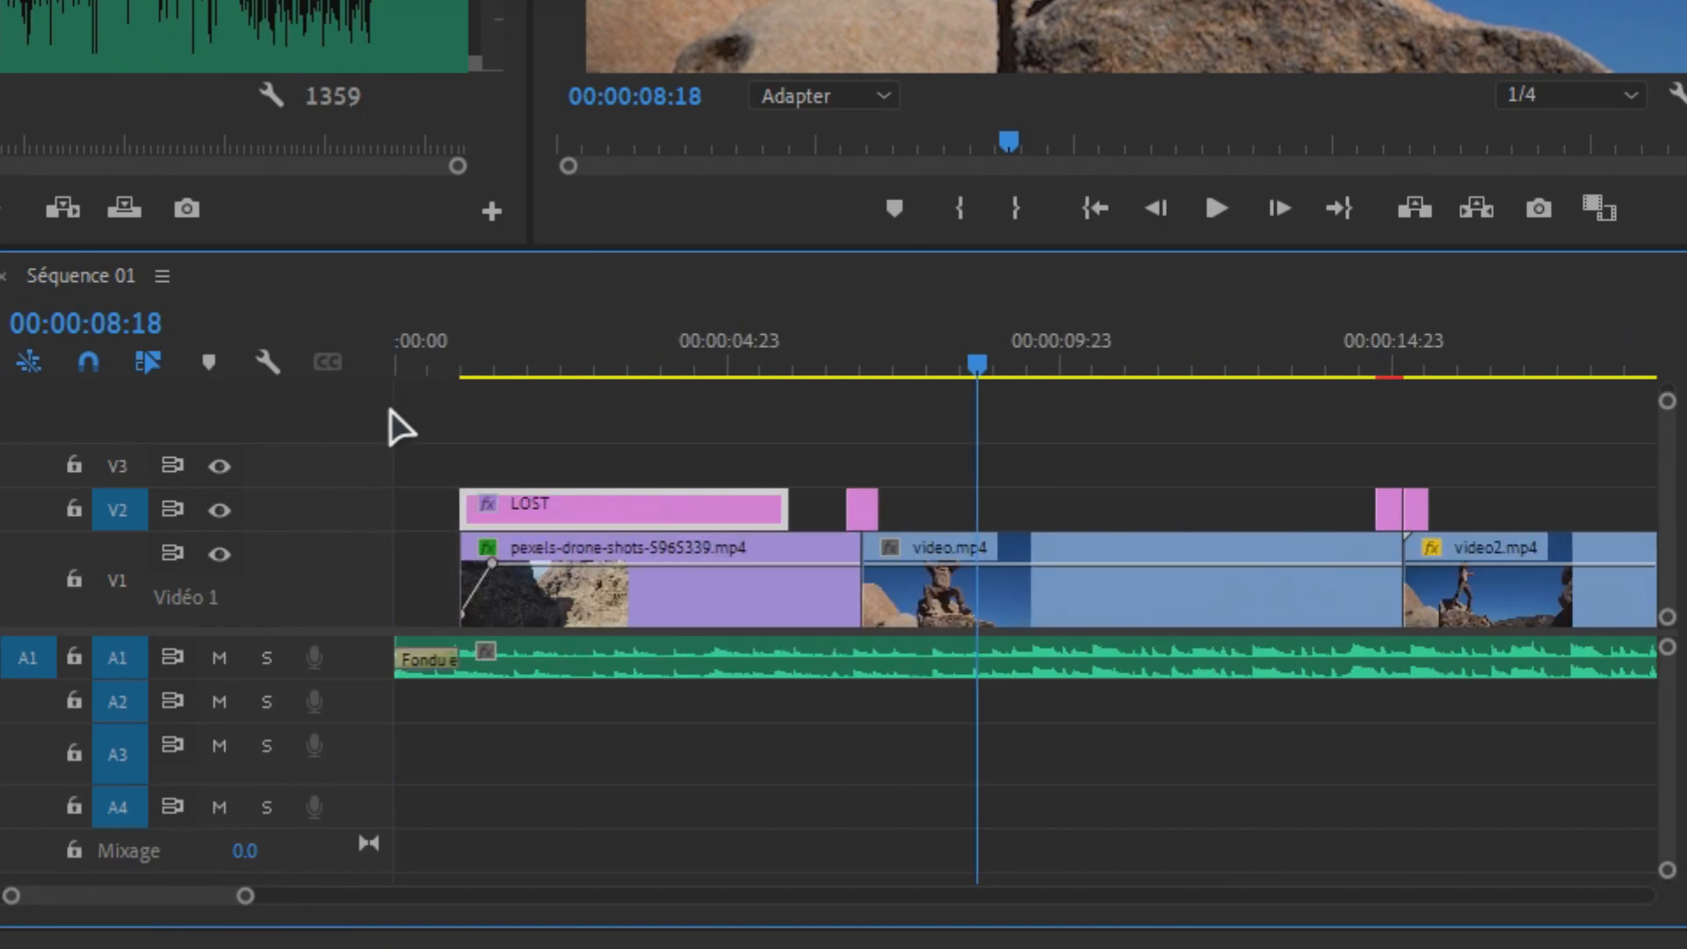
left_click(401, 374)
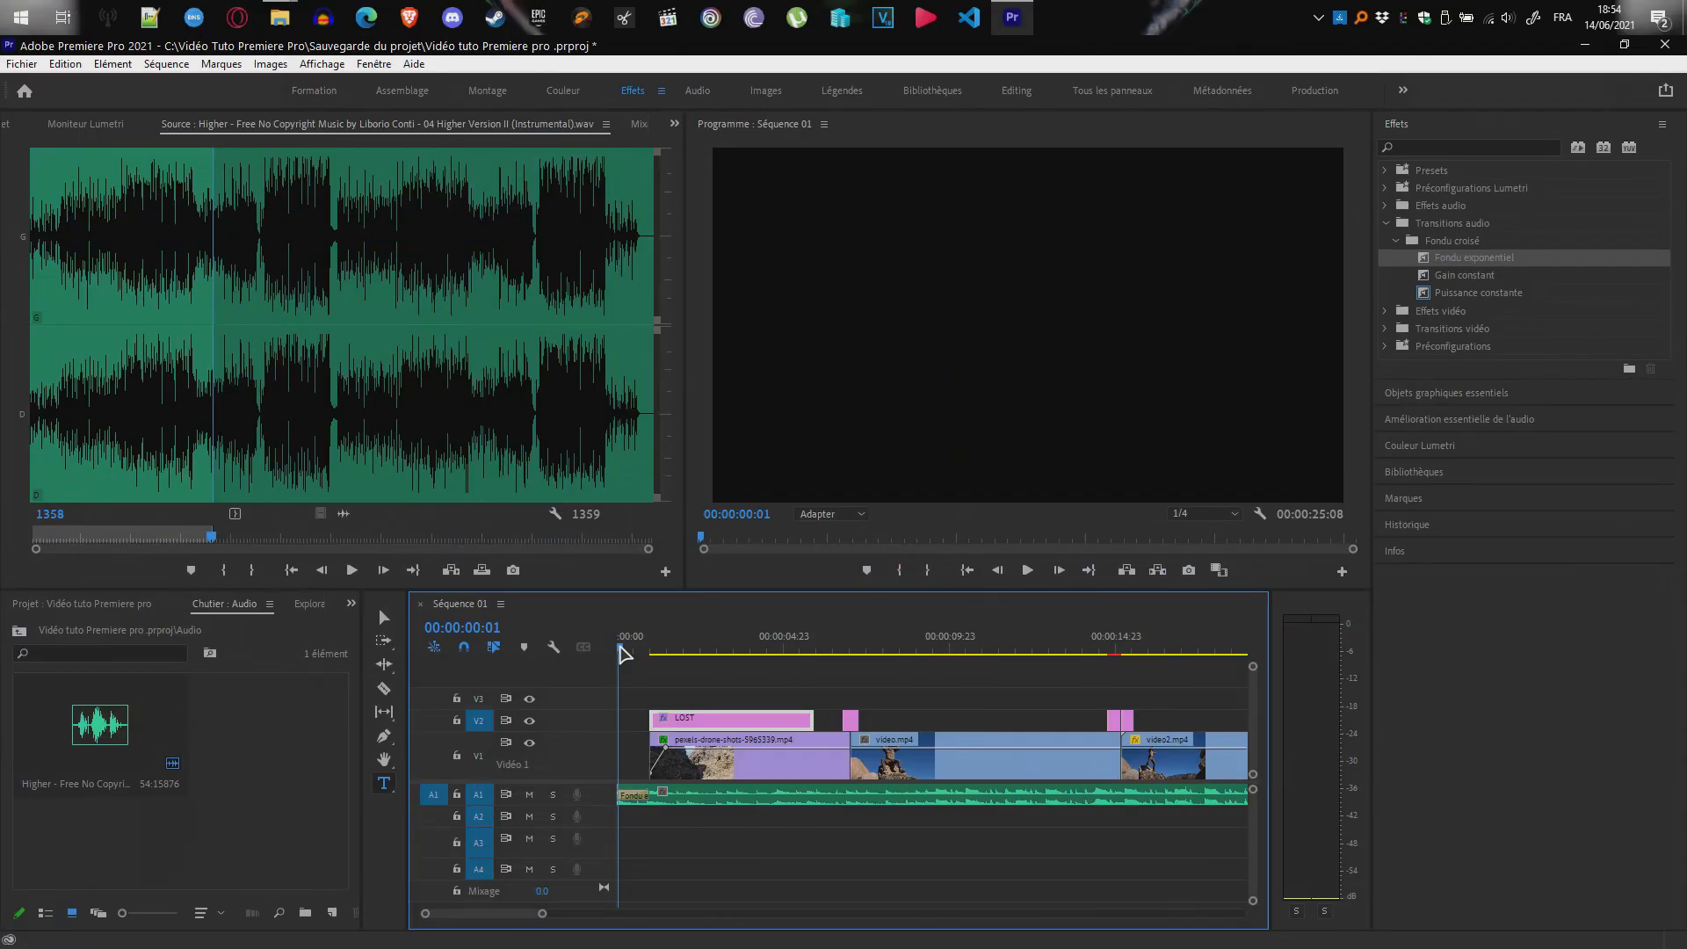
left_click(1024, 567)
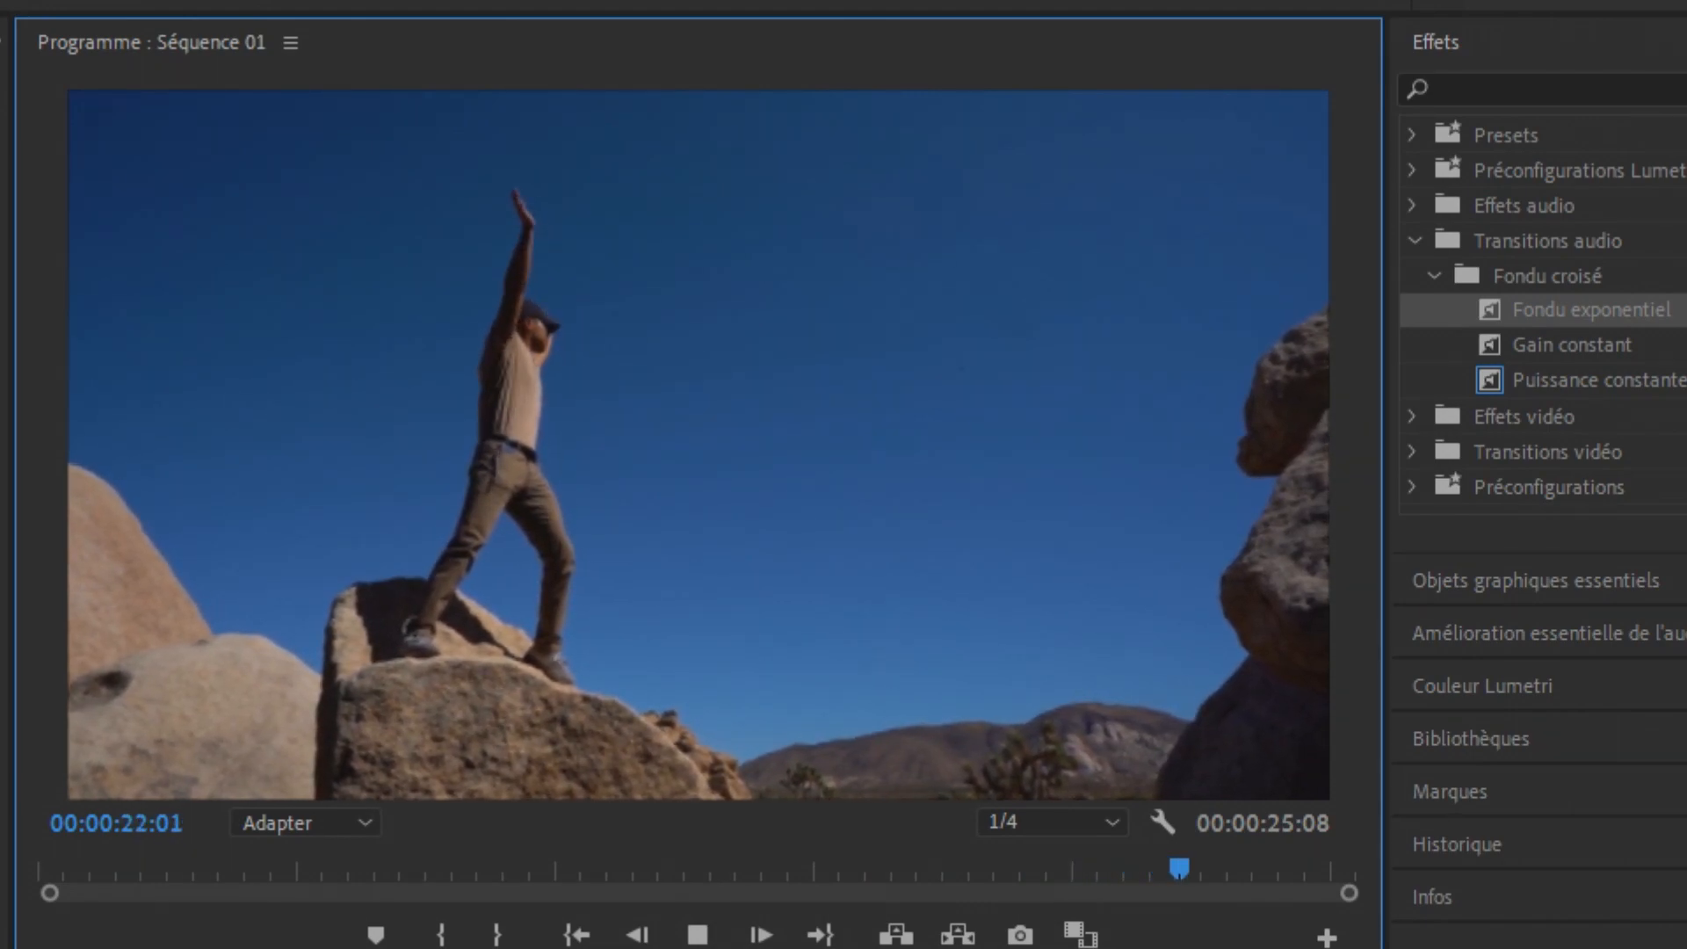
left_click(699, 936)
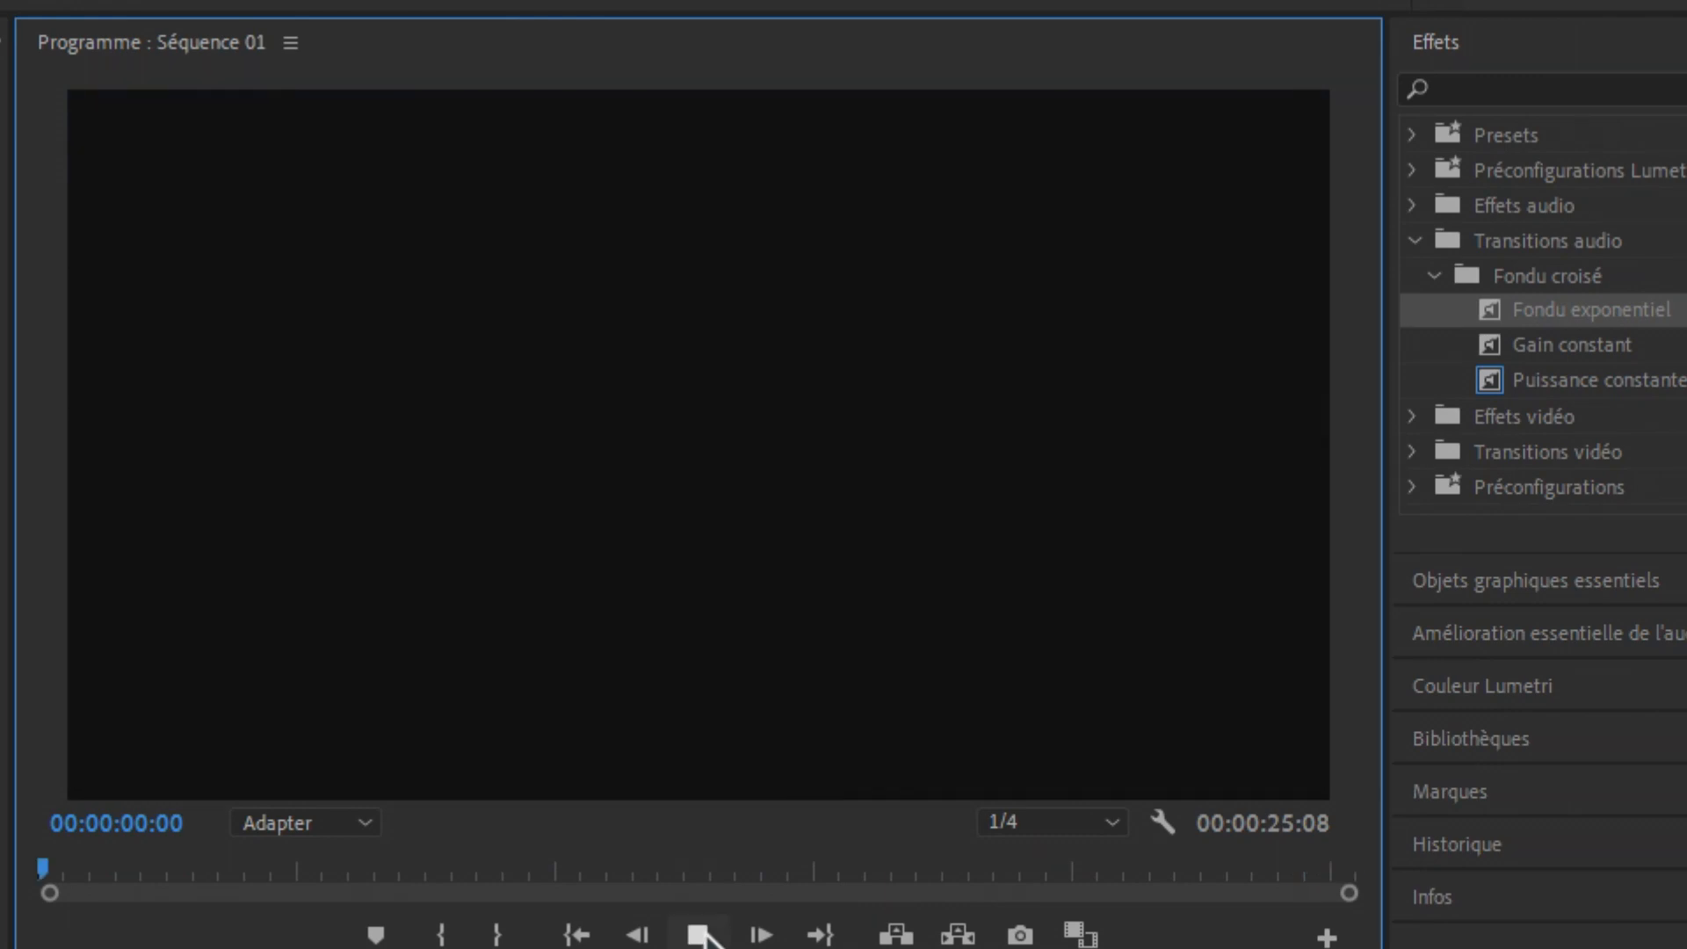
left_click(700, 934)
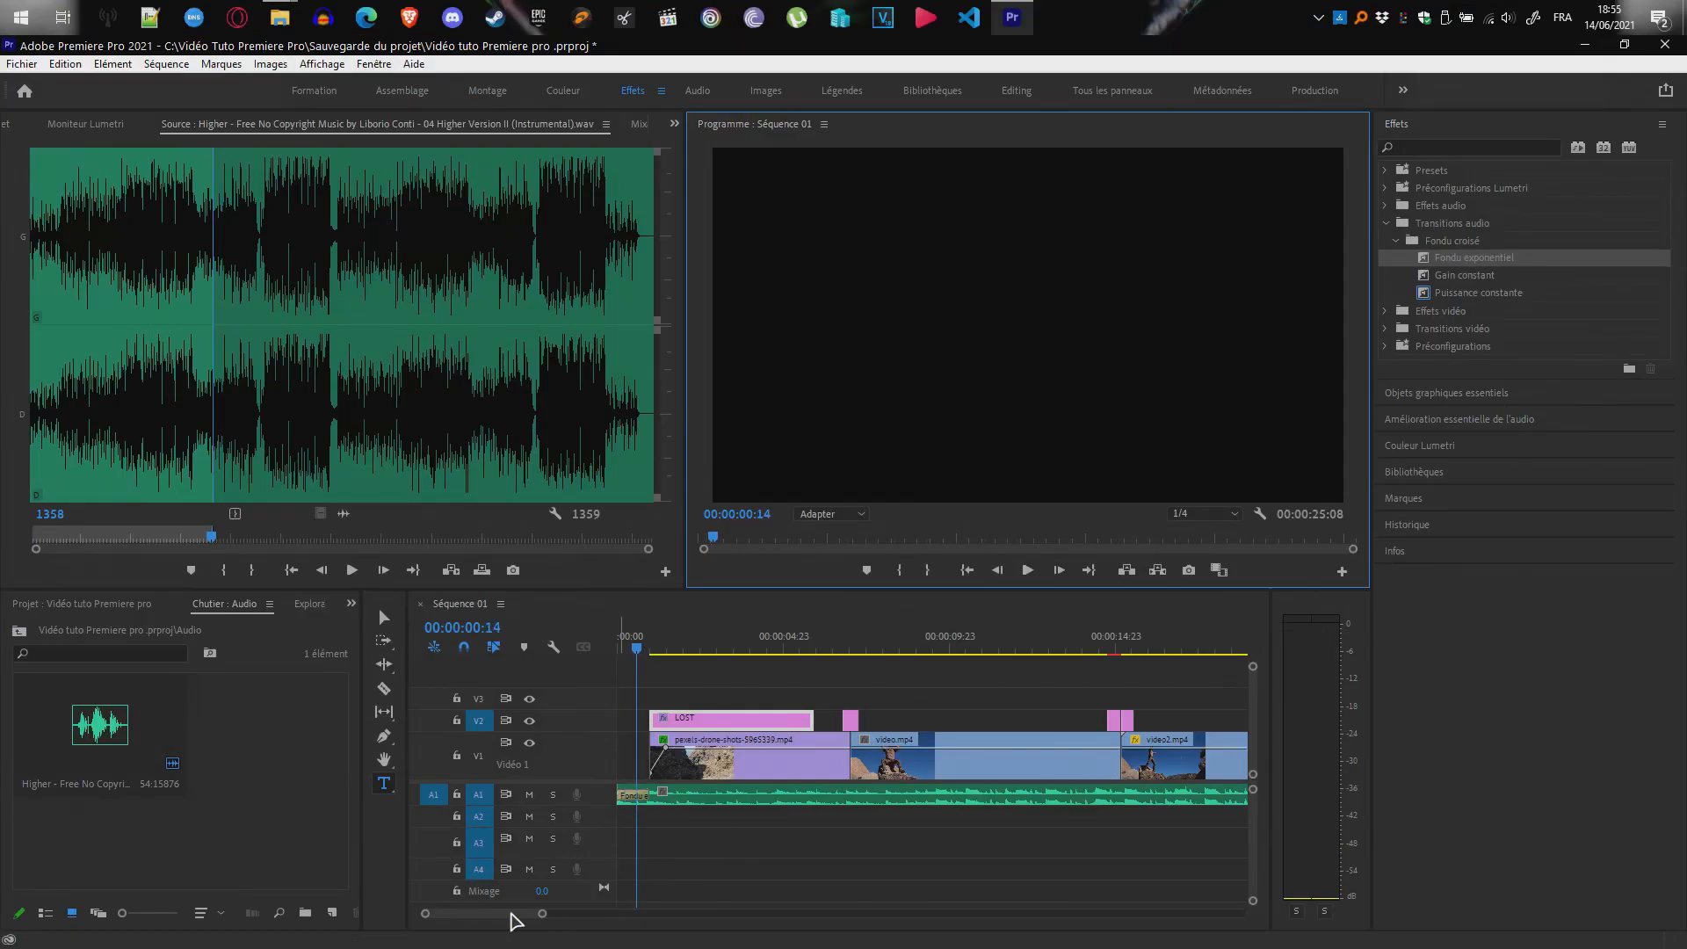
Set the sequence's out point at 00:00:25:08, at the end of the music clip on A1
left_click_drag(511, 913, 531, 913)
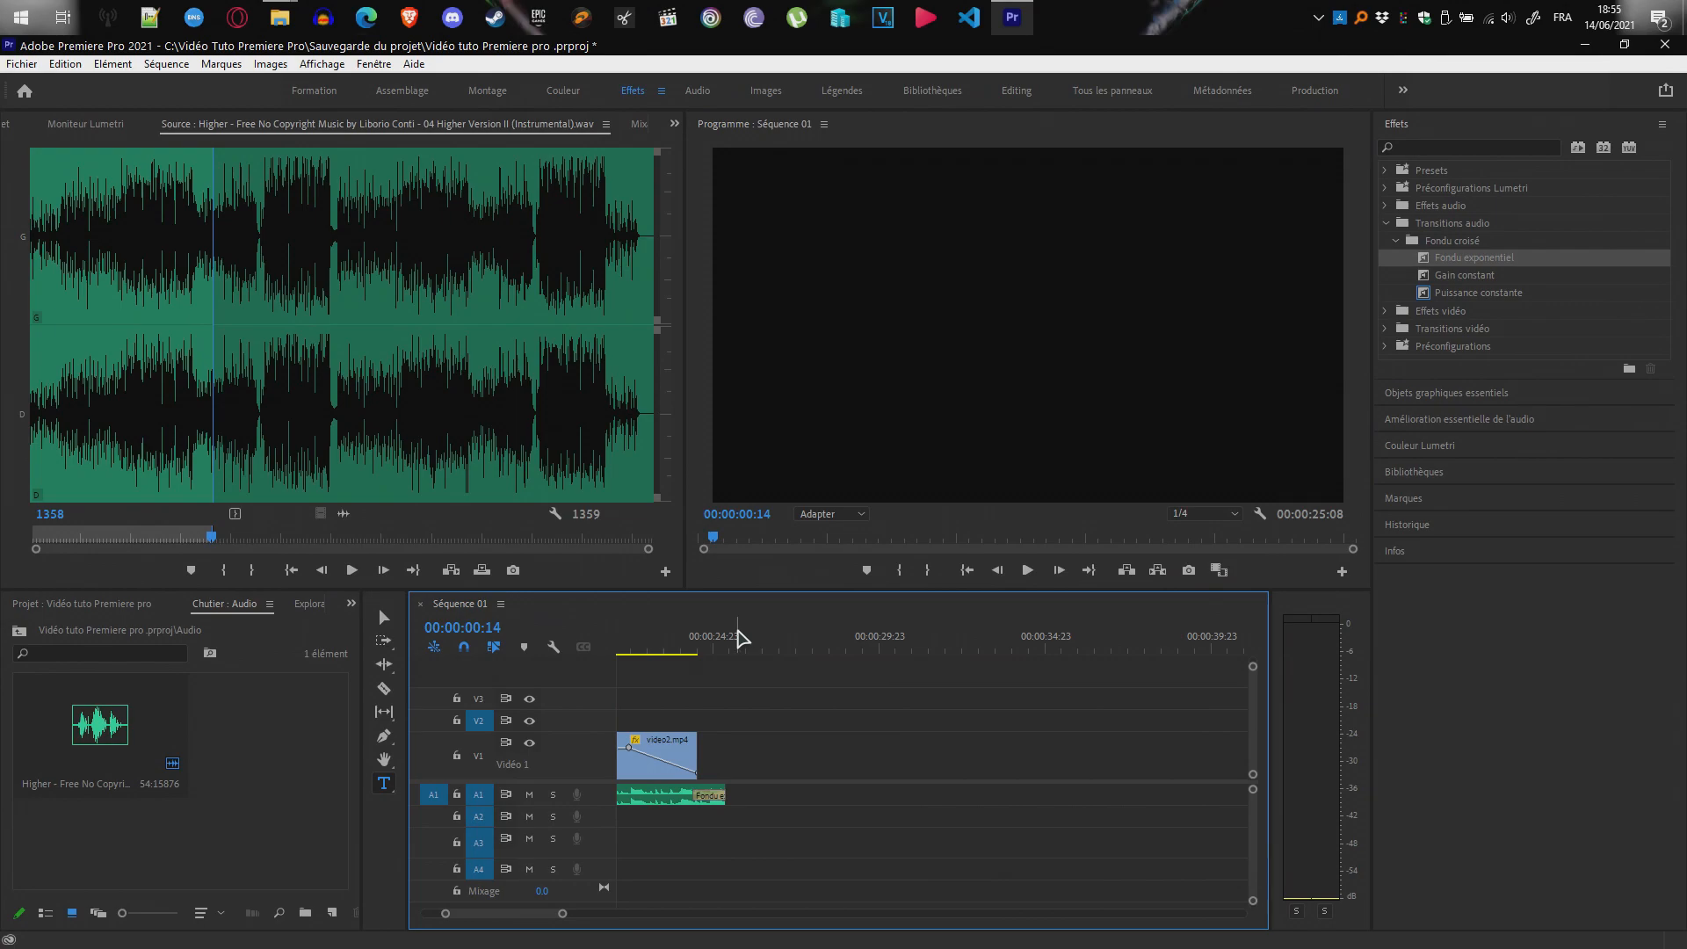
left_click(726, 634)
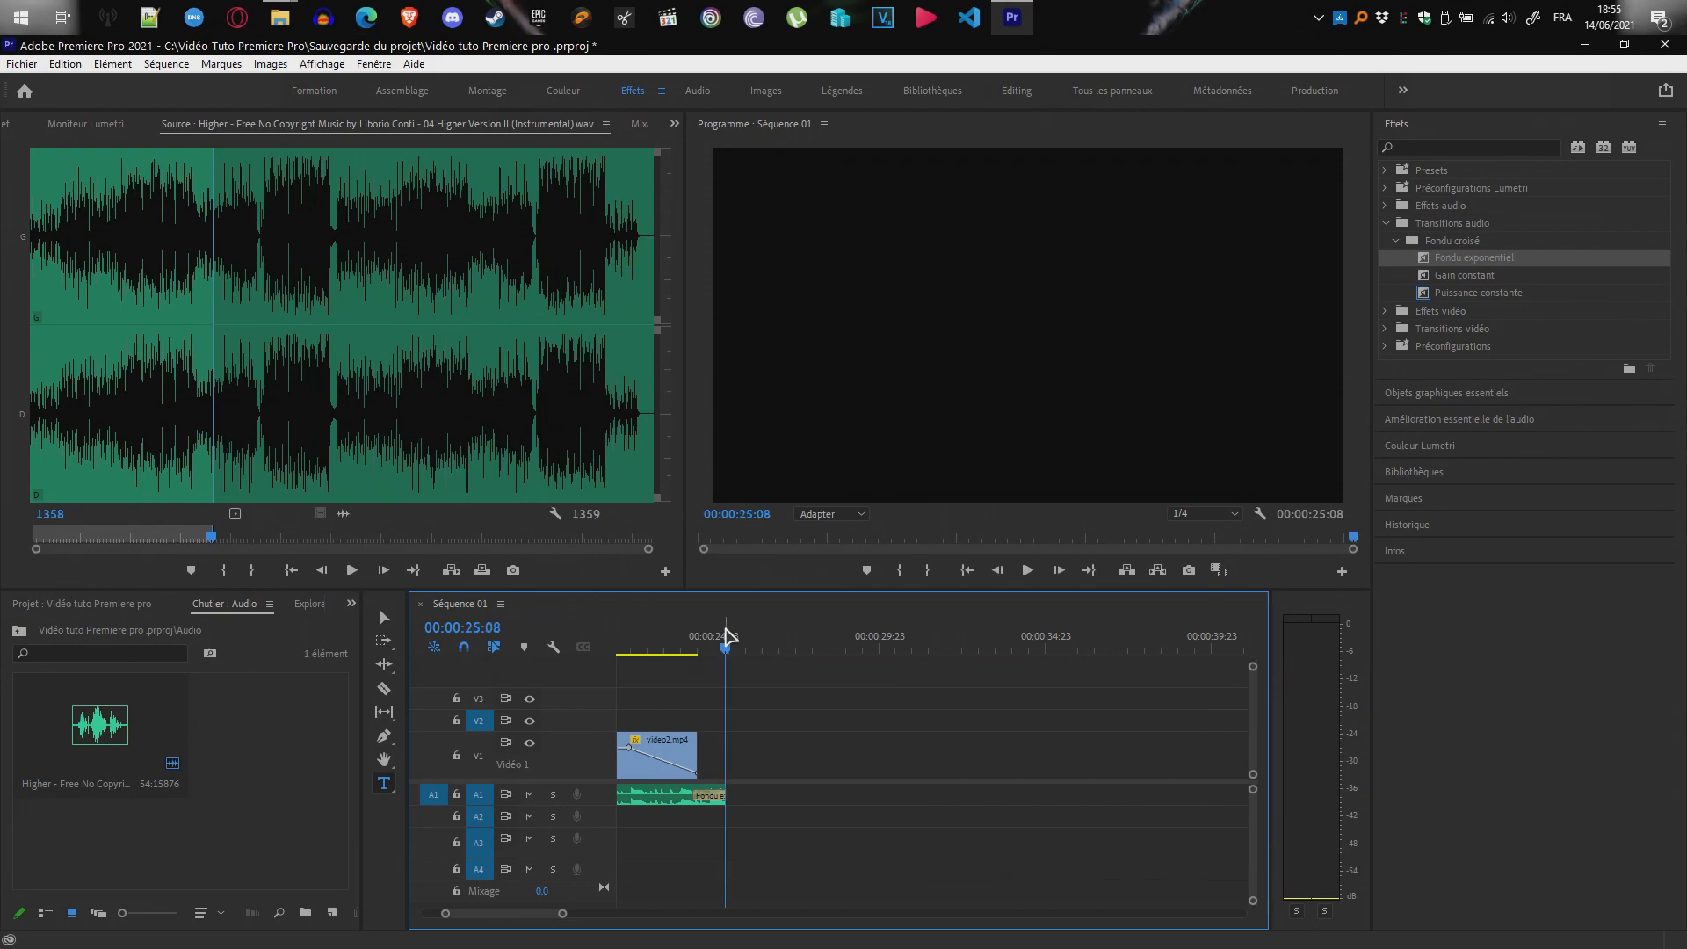
key("o")
left_click_drag(496, 913, 472, 913)
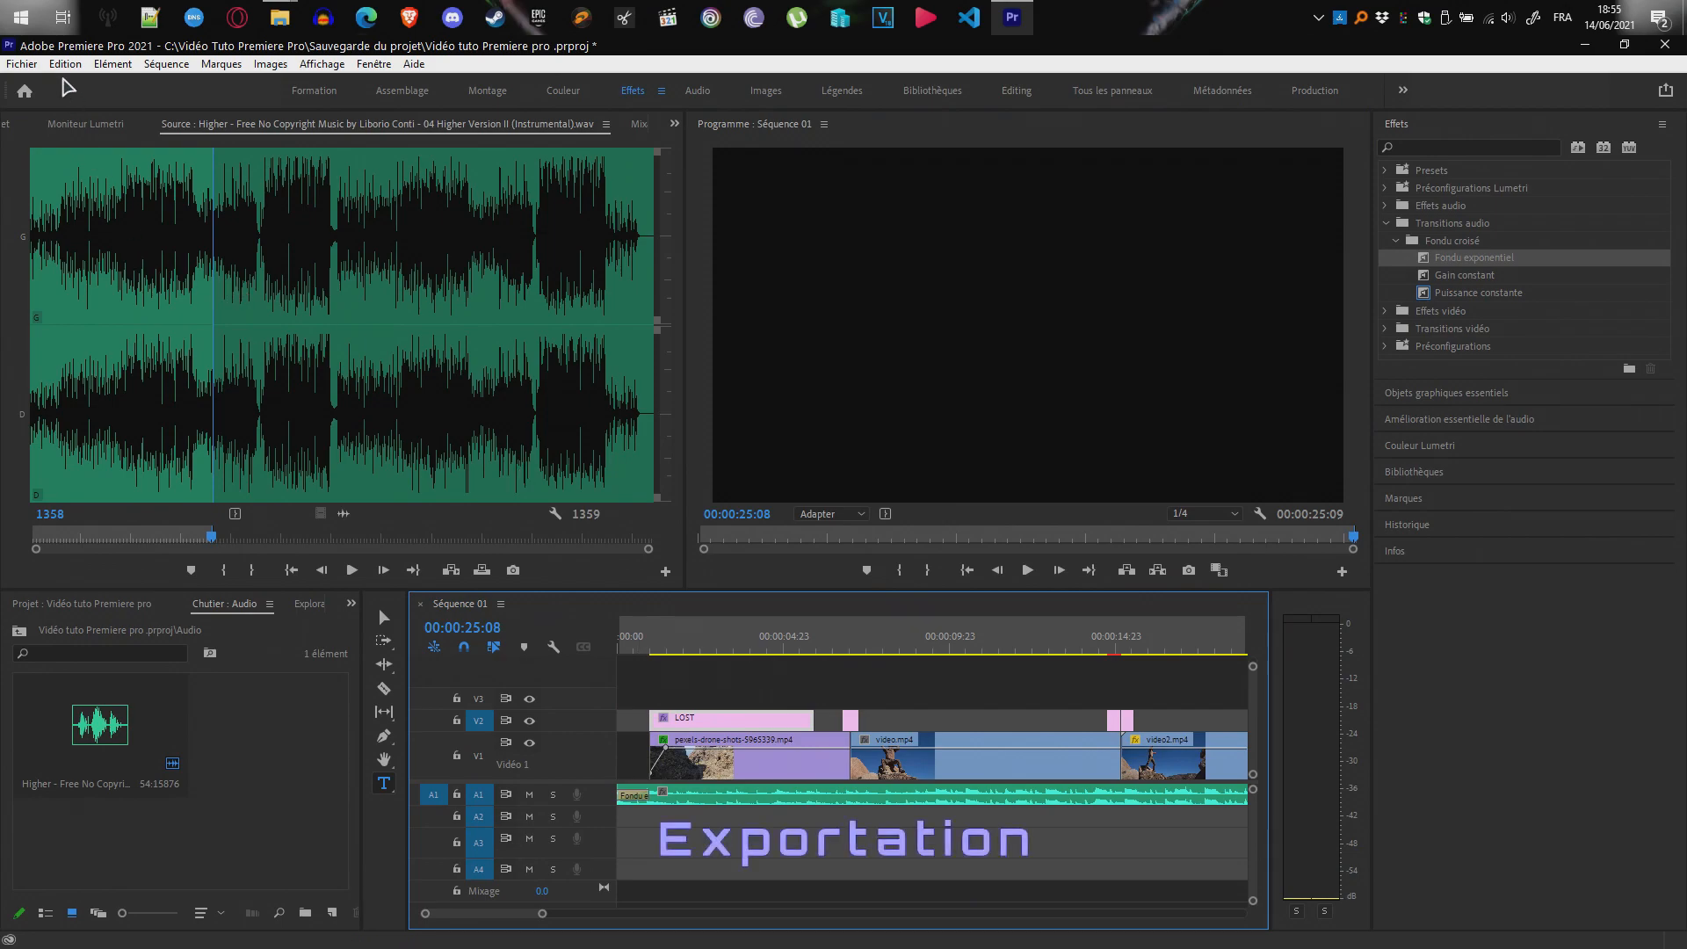
Open the media export settings for Séquence 01
left_click(22, 64)
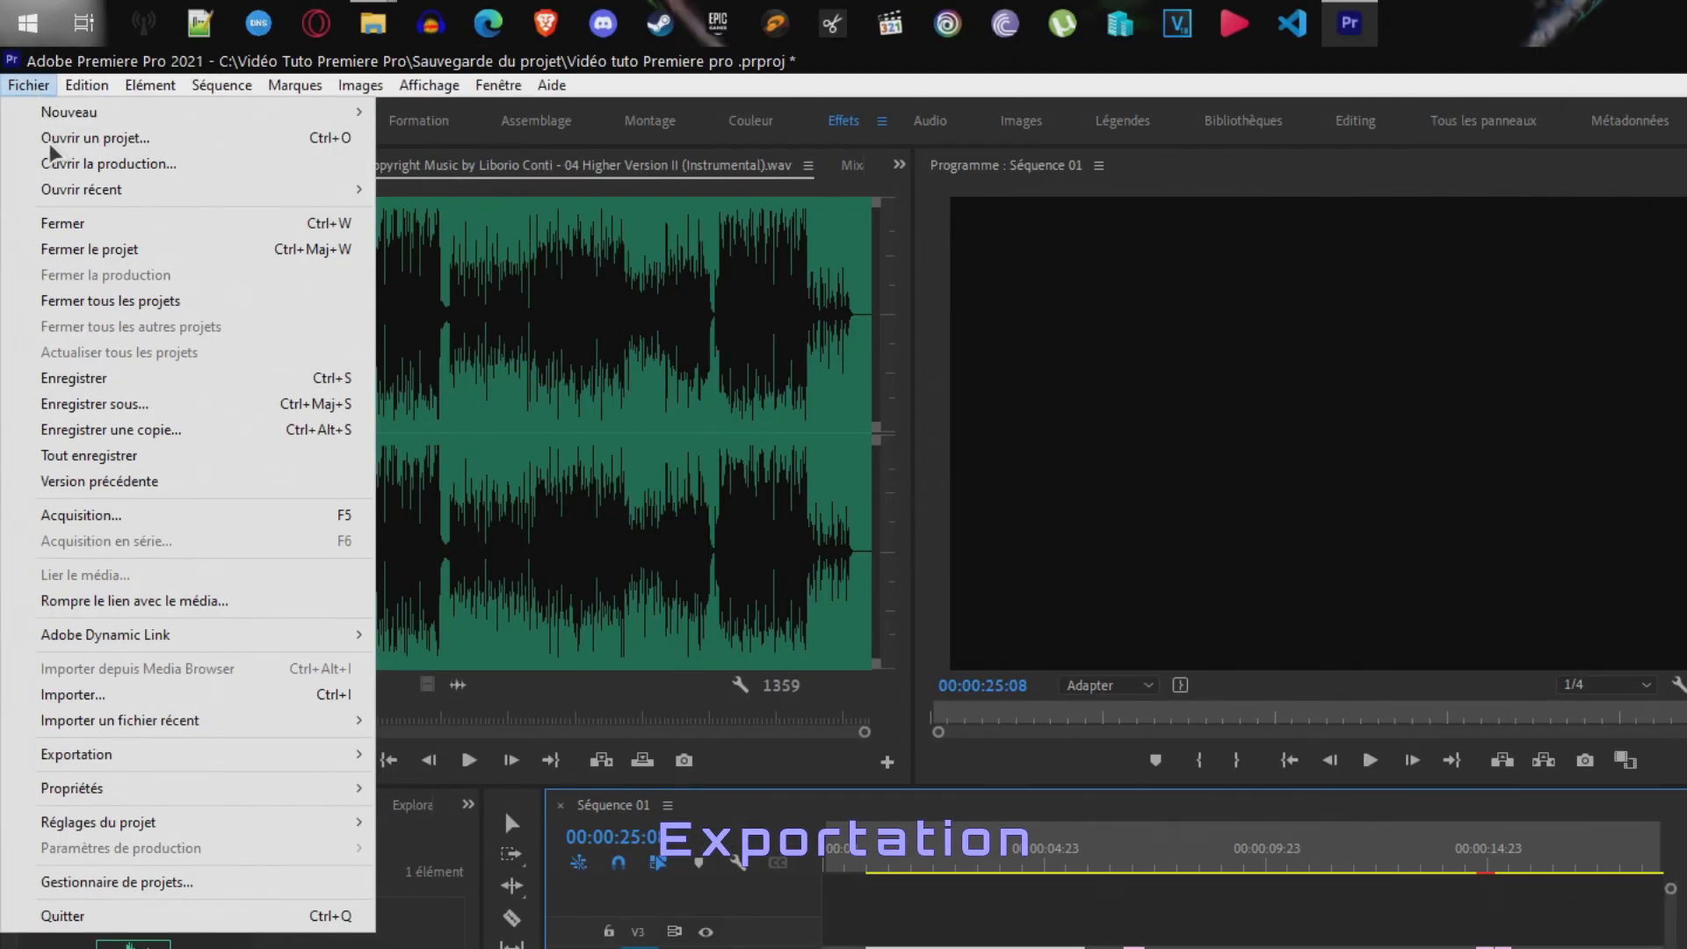
mouse_move(163, 746)
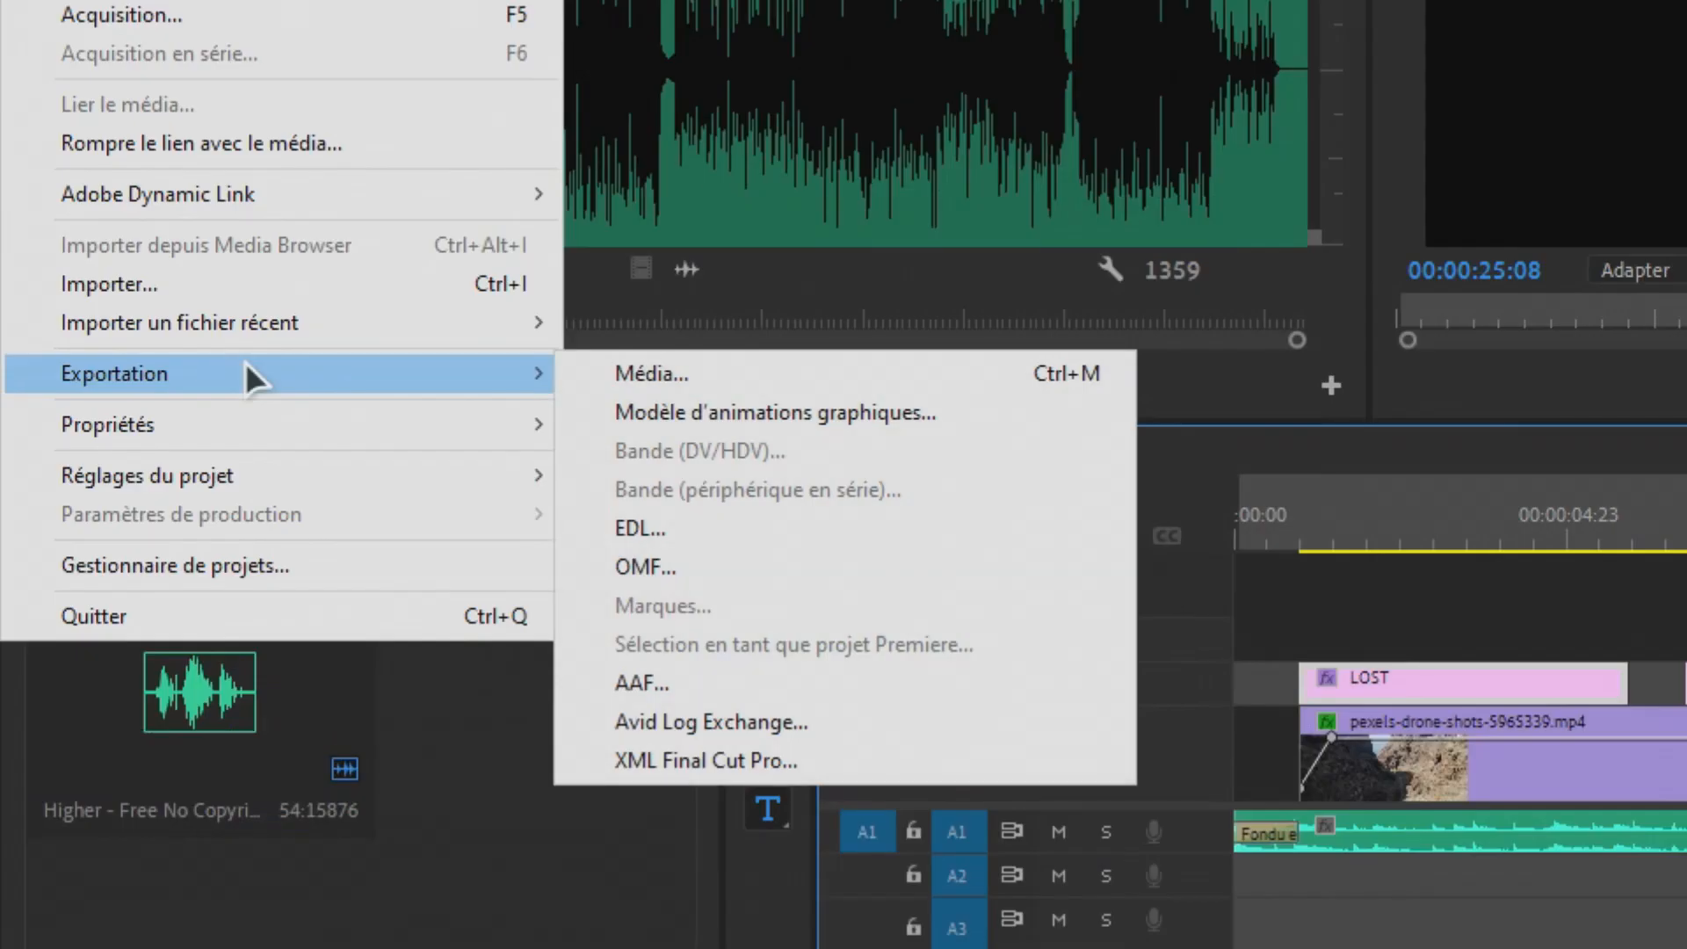
left_click(656, 376)
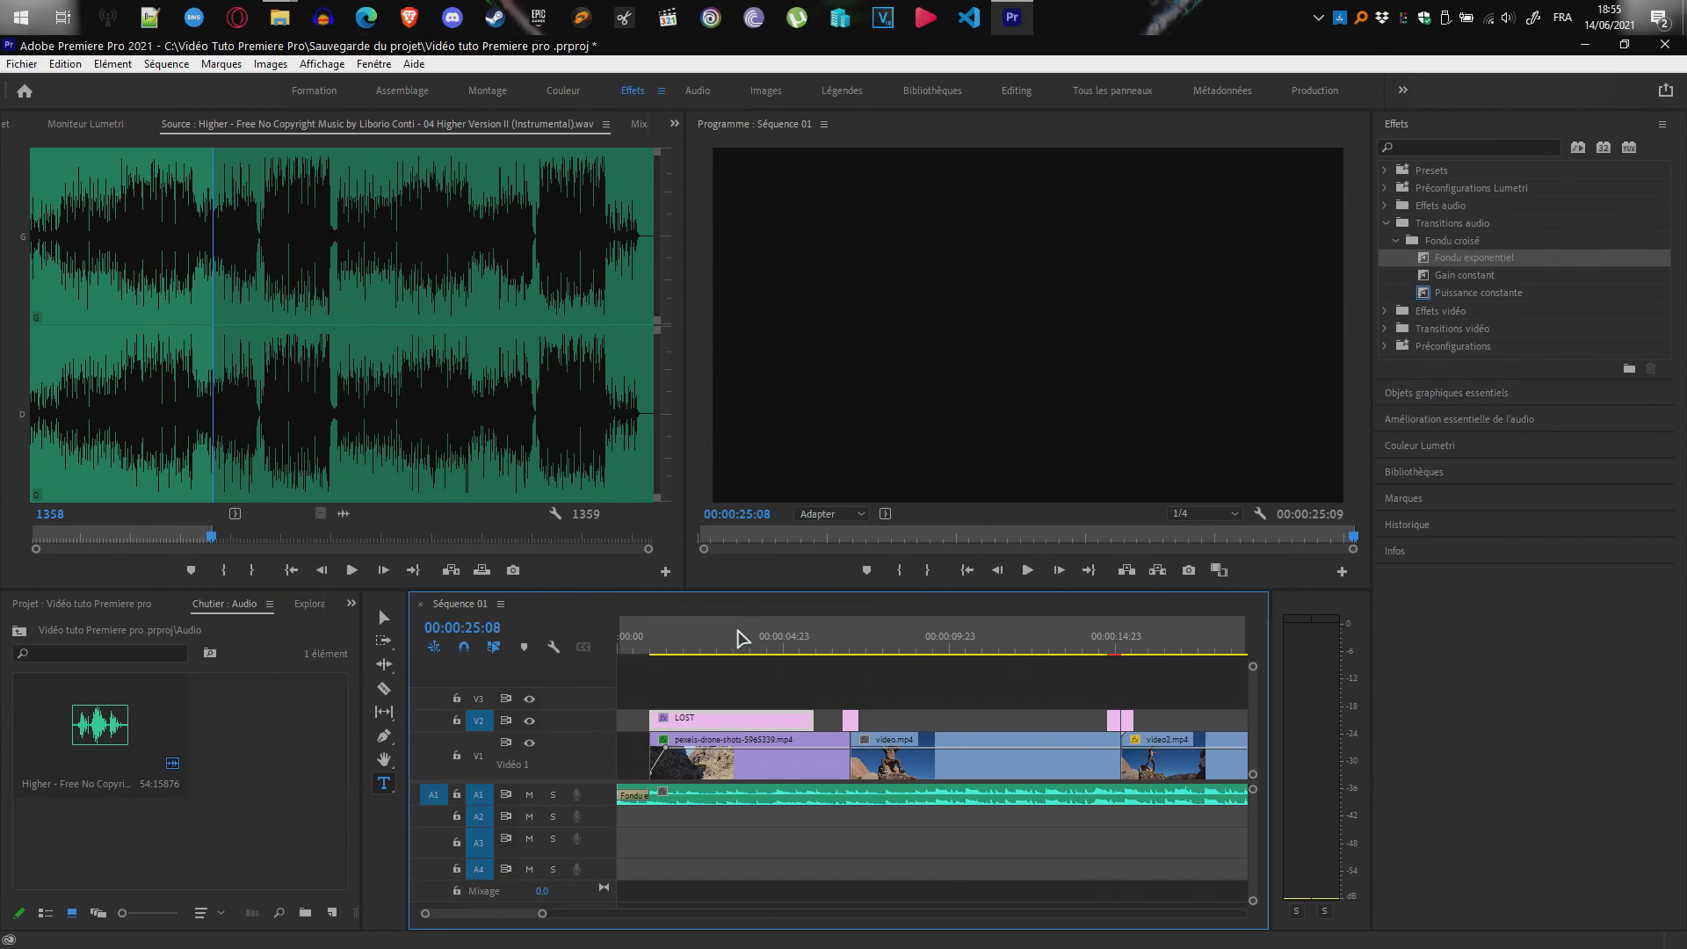
key("ctrl+m")
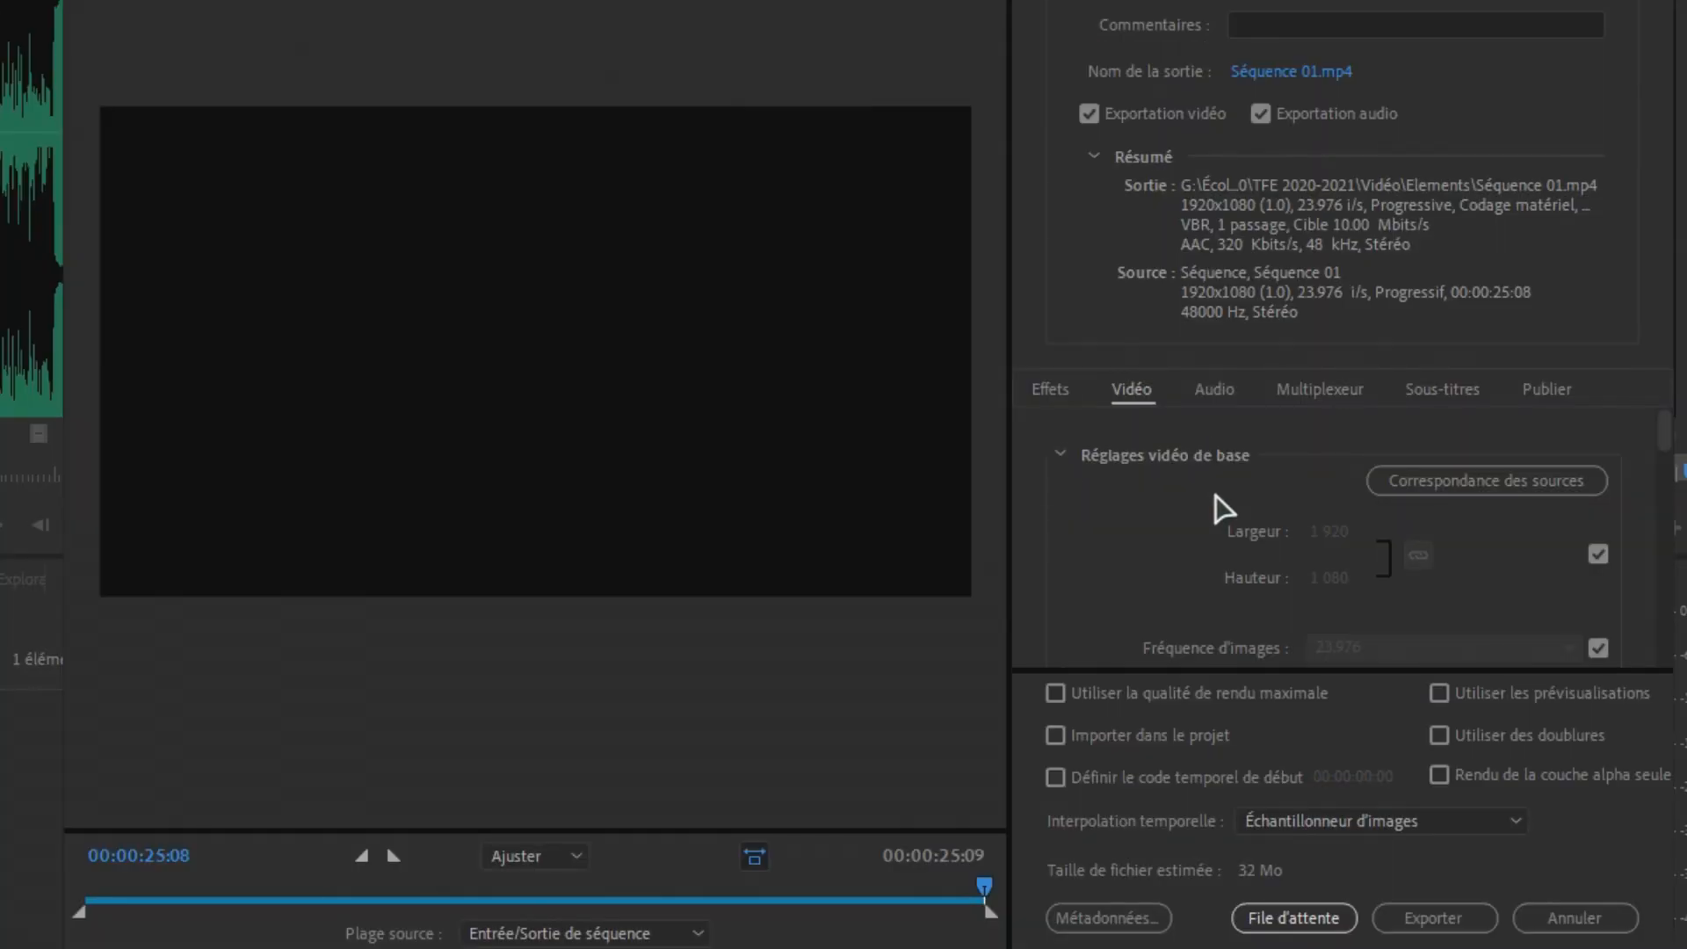
Choose Codage matériel as the encoding performance in the video export settings
scroll(1054, 562, "down", 5)
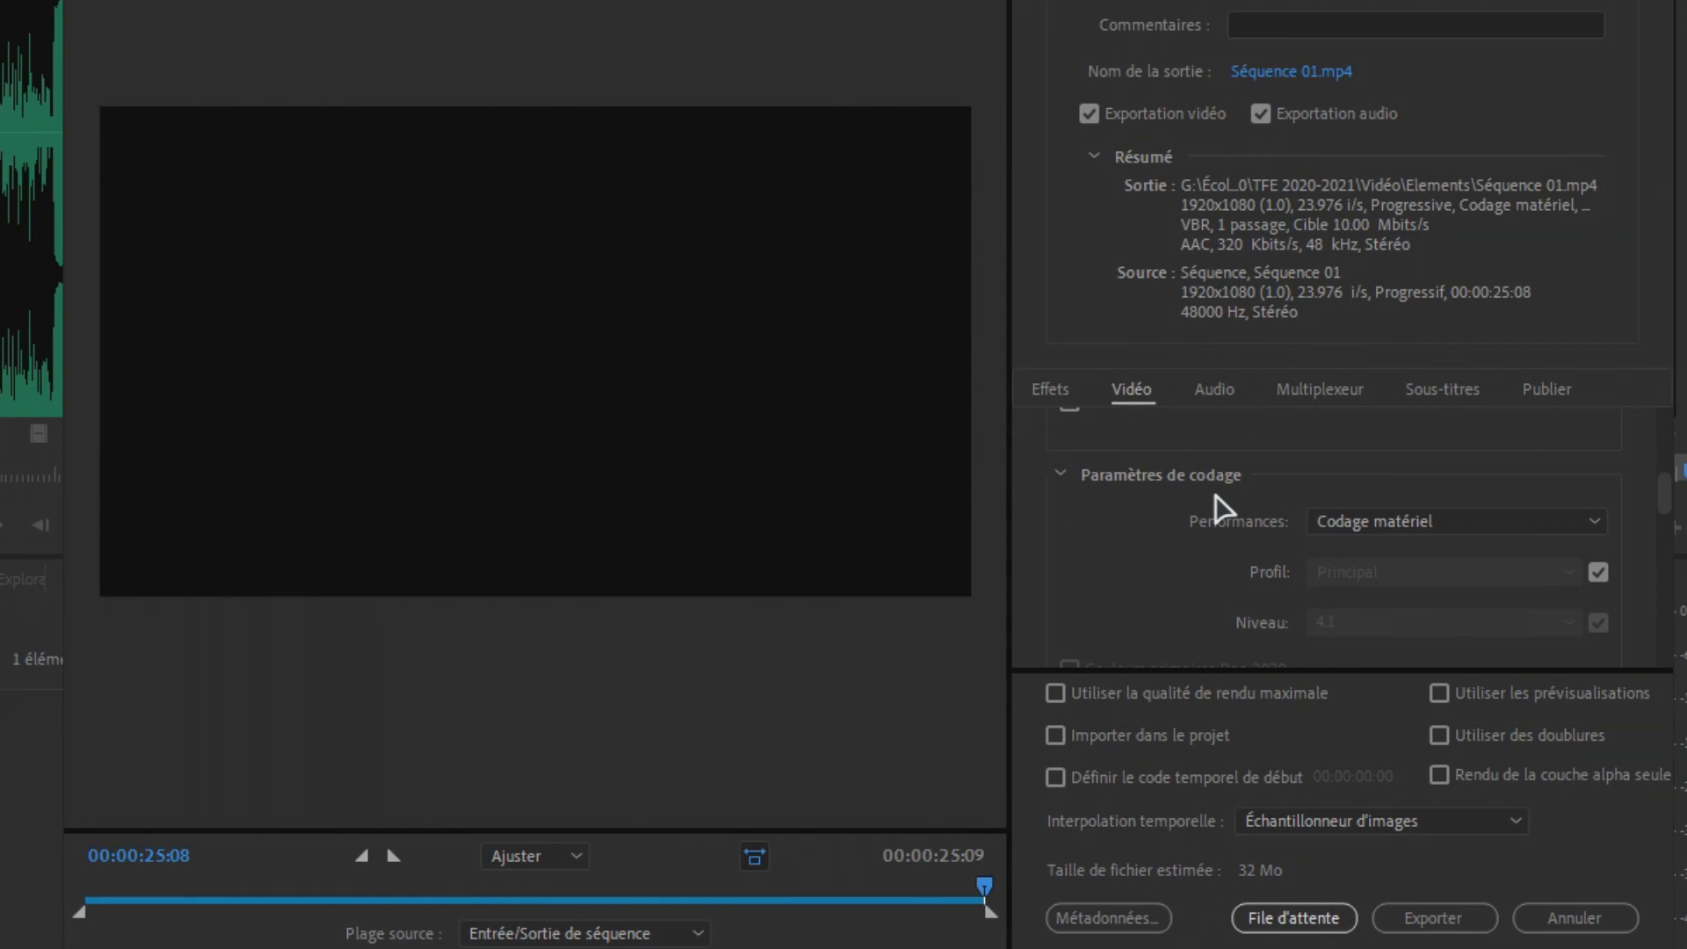
scroll(1221, 508, "down", 1)
left_click(1443, 450)
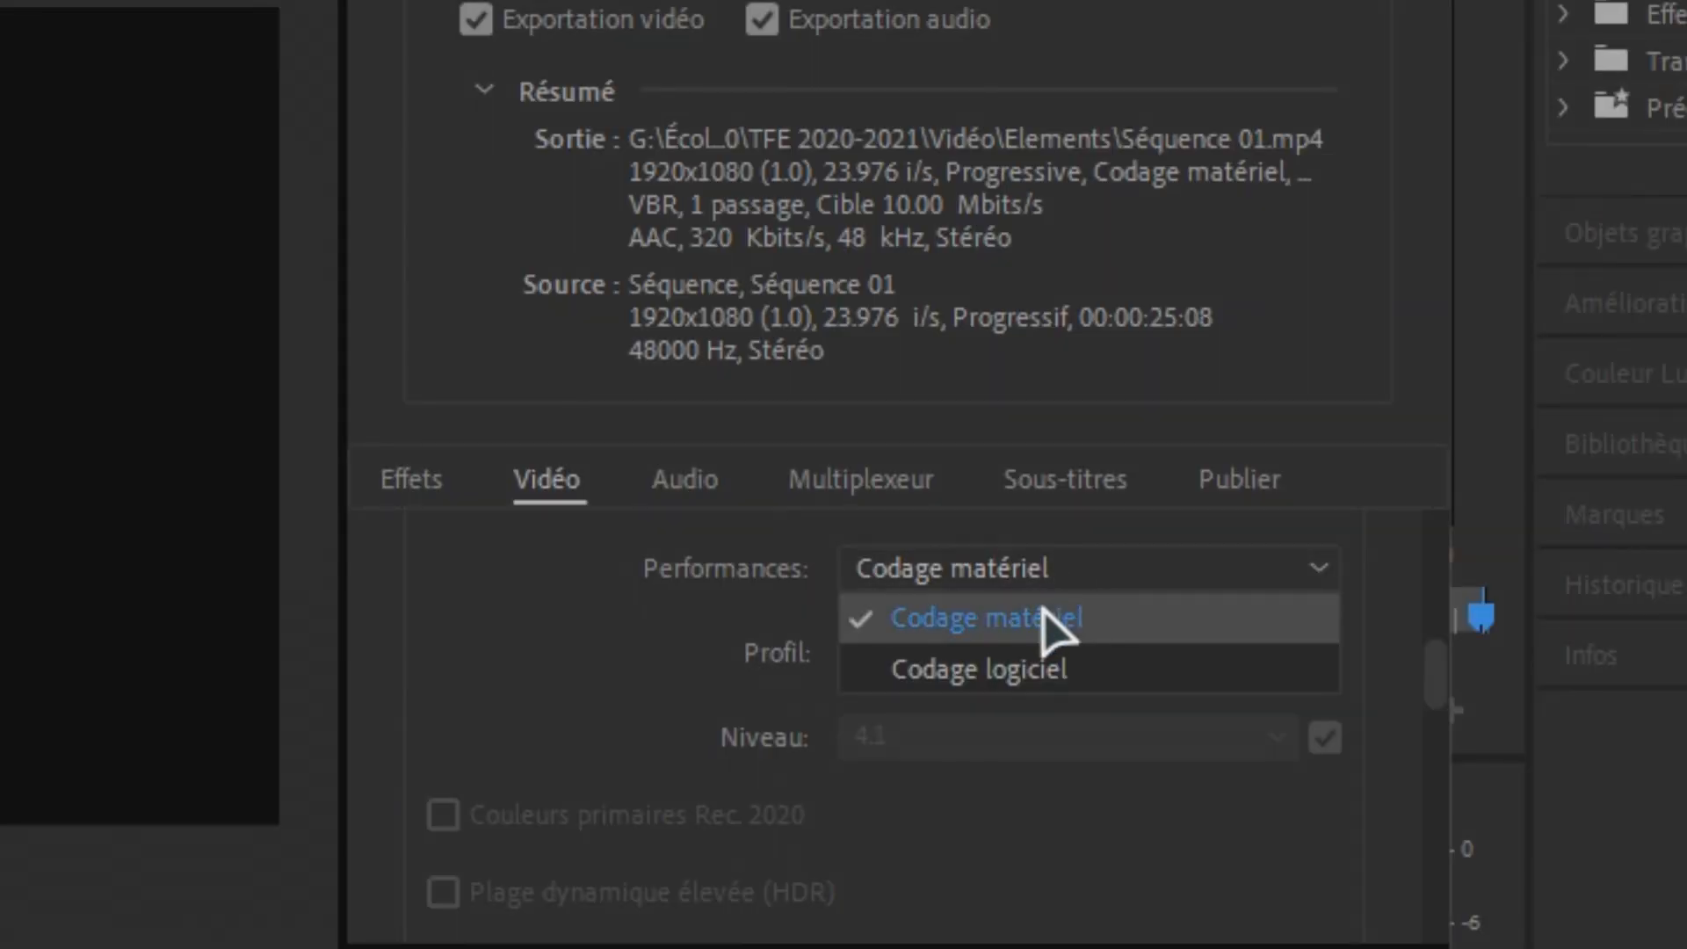
left_click(1046, 620)
Set the video bitrate encoding to VBR, 2 passages and look through the remaining video settings
scroll(614, 652, "down", 5)
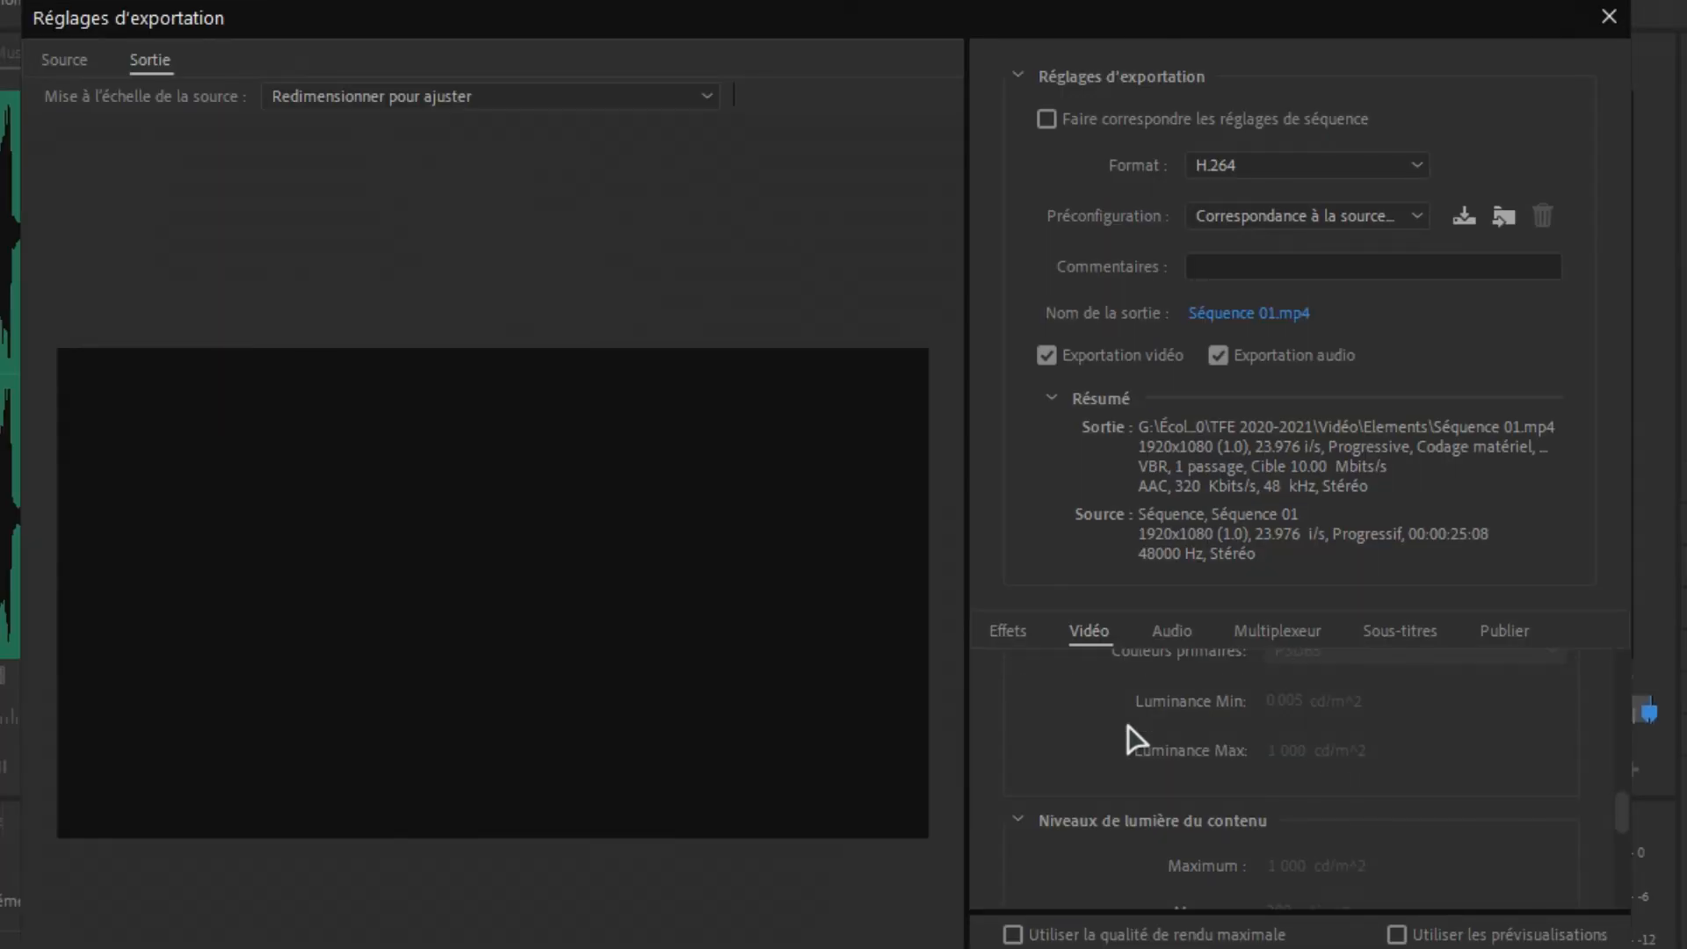
scroll(1128, 727, "down", 5)
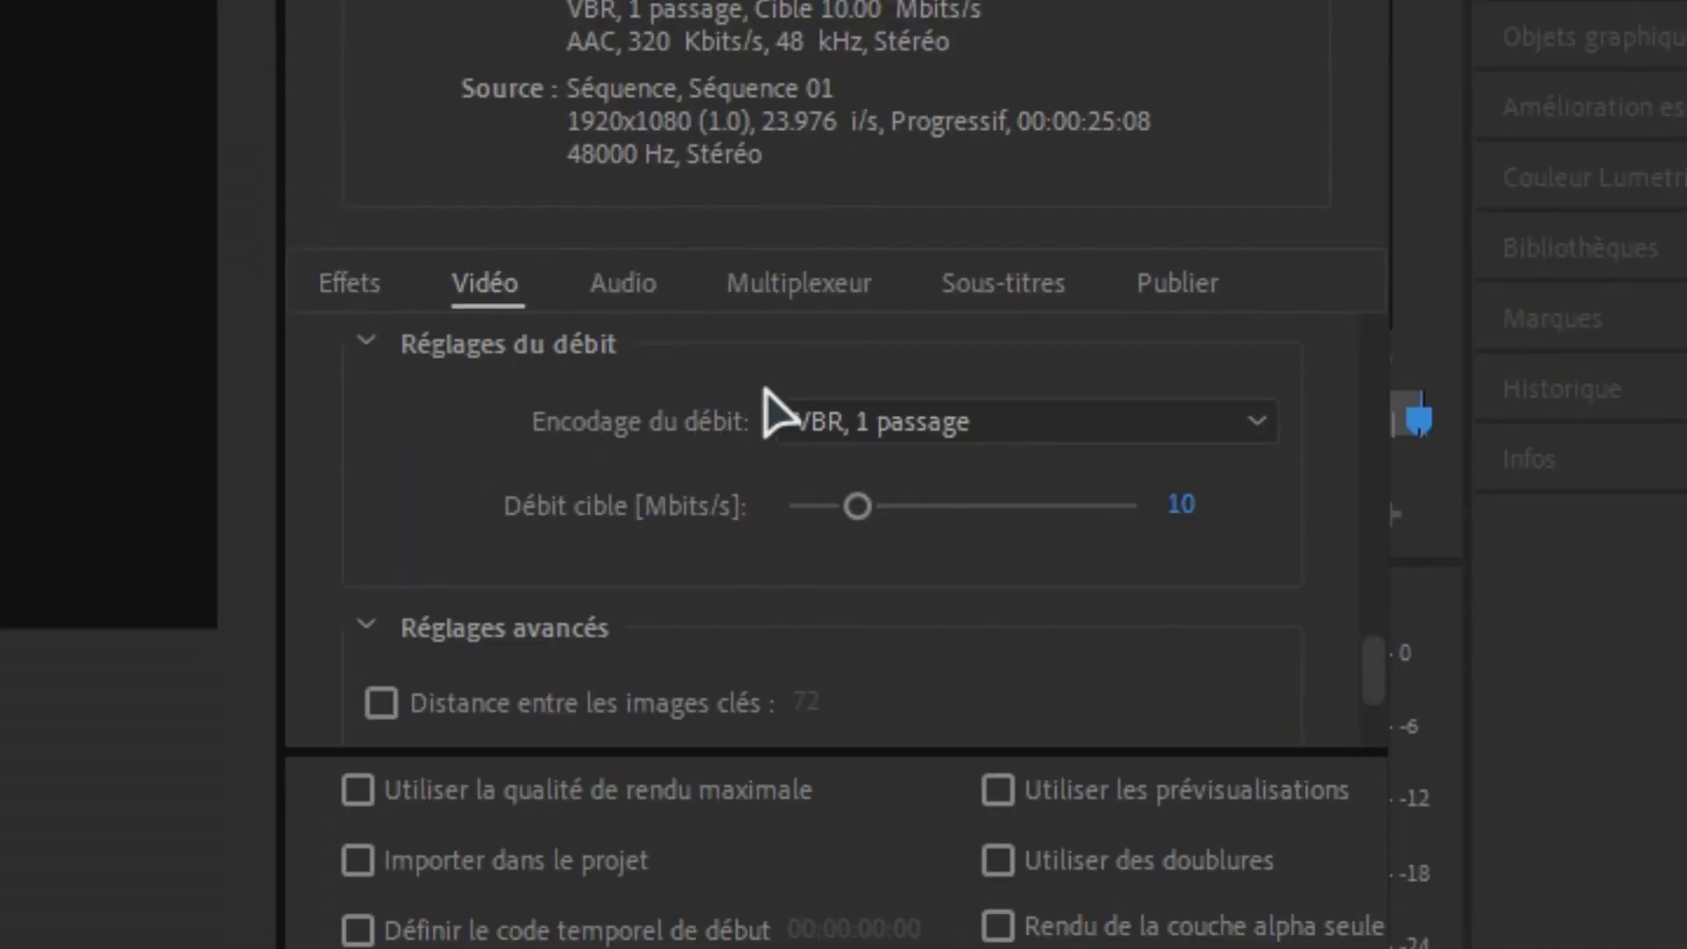
left_click(1374, 711)
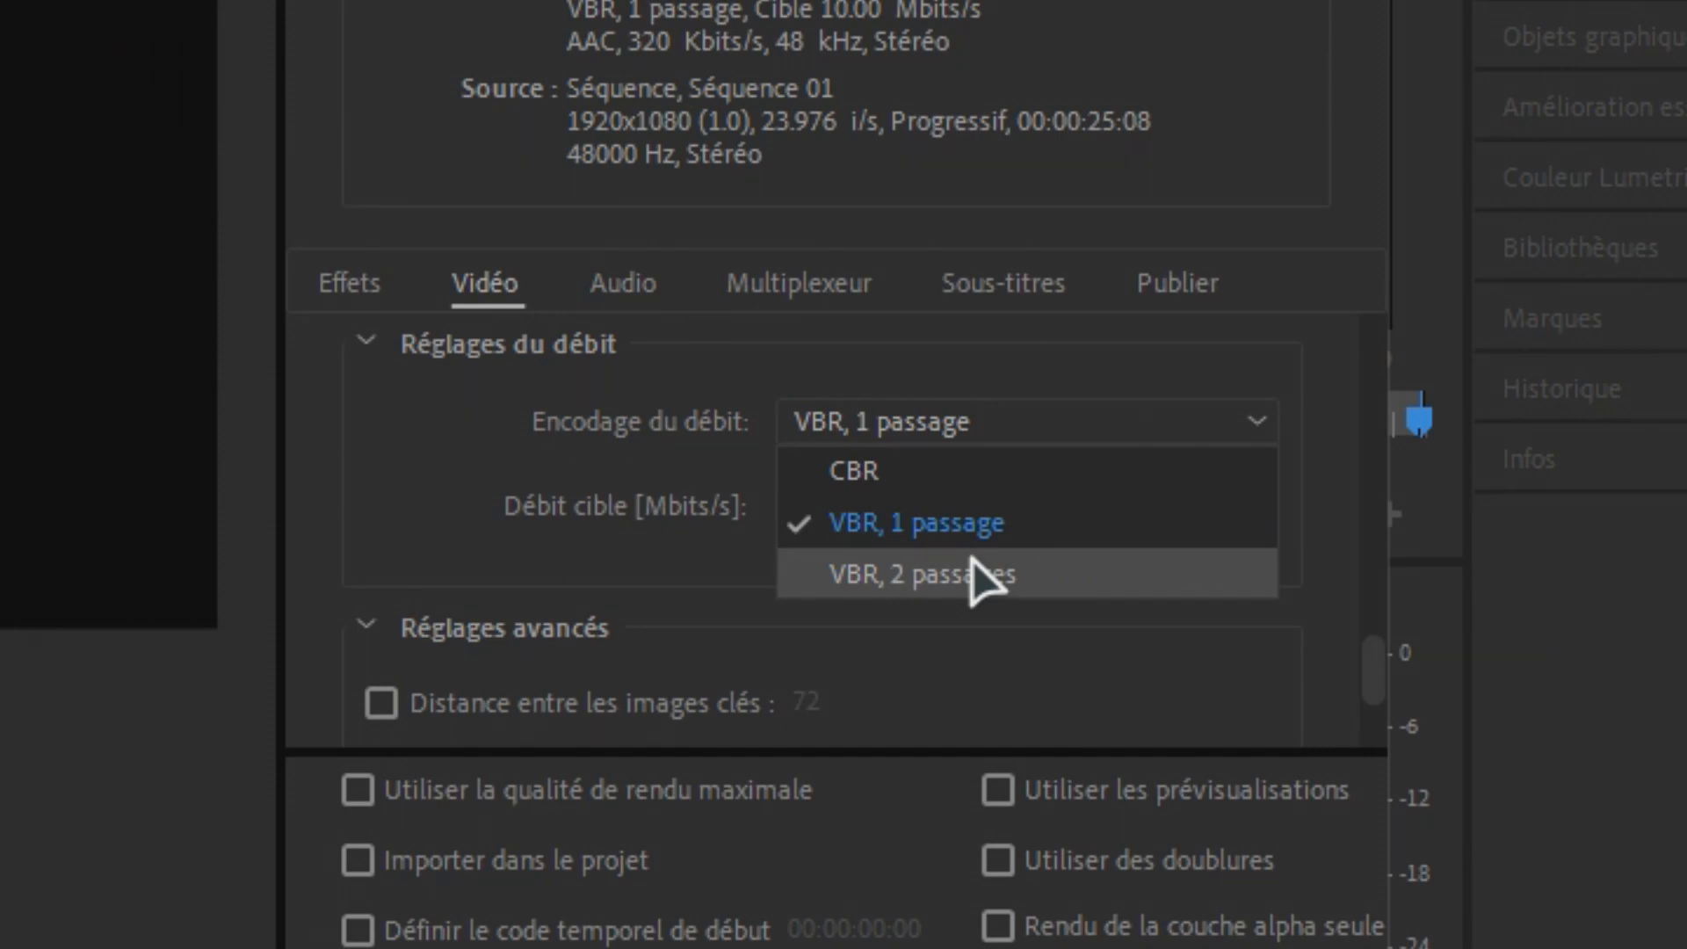
left_click(1040, 525)
key("Down")
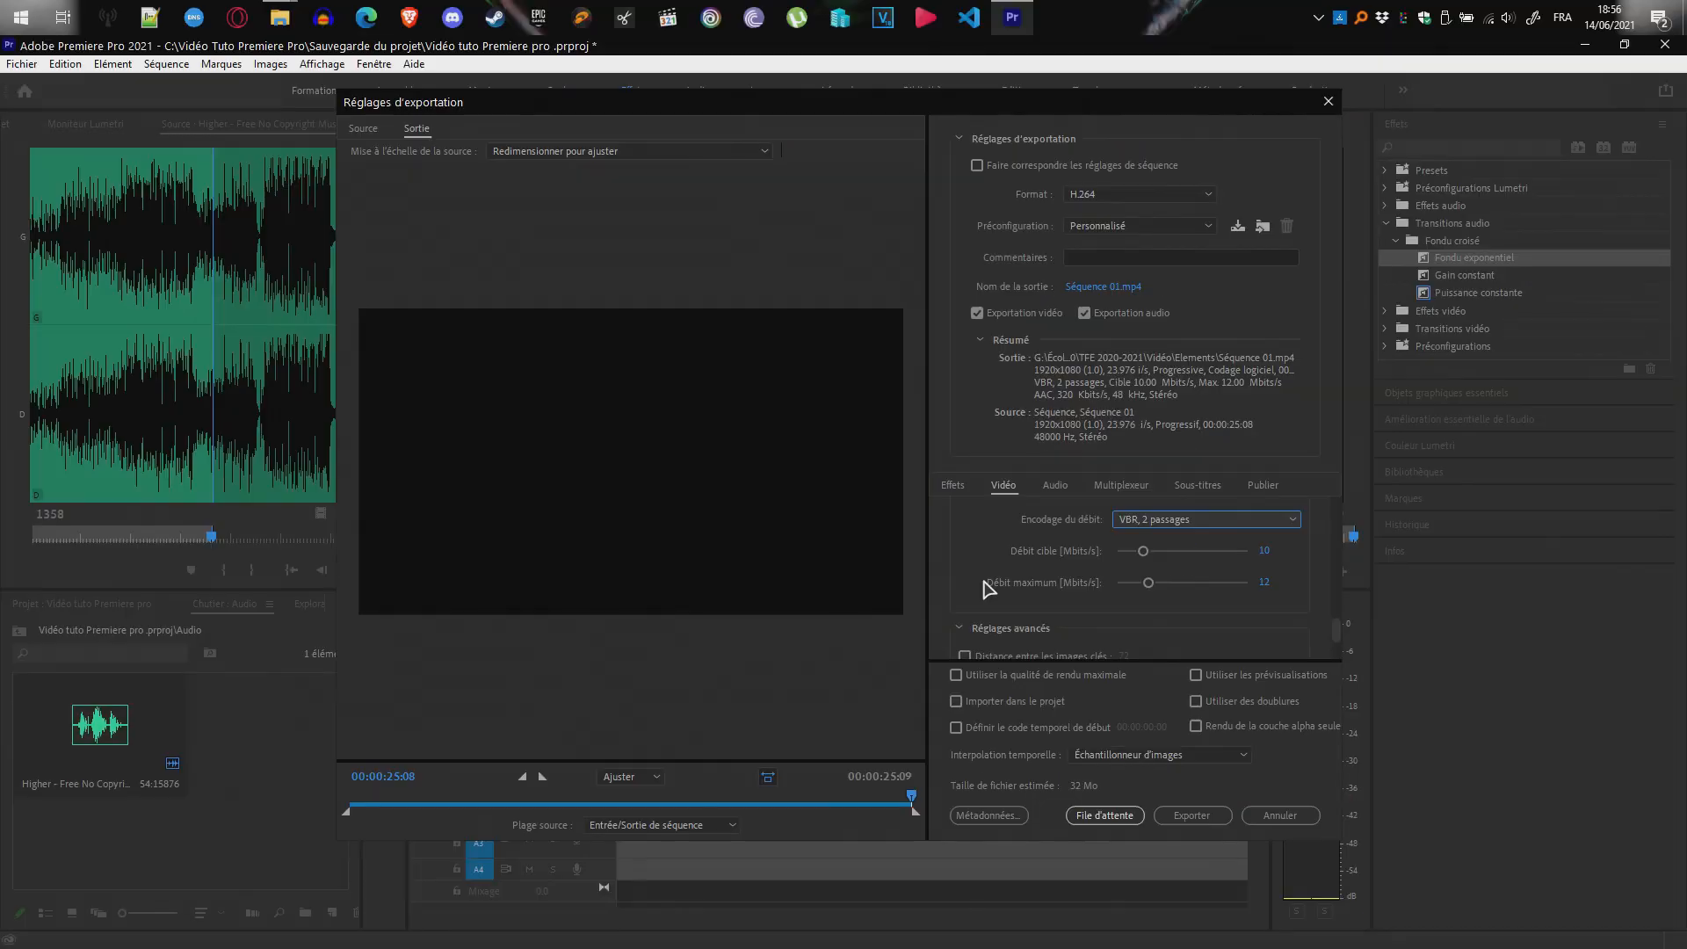
scroll(432, 562, "down", 3)
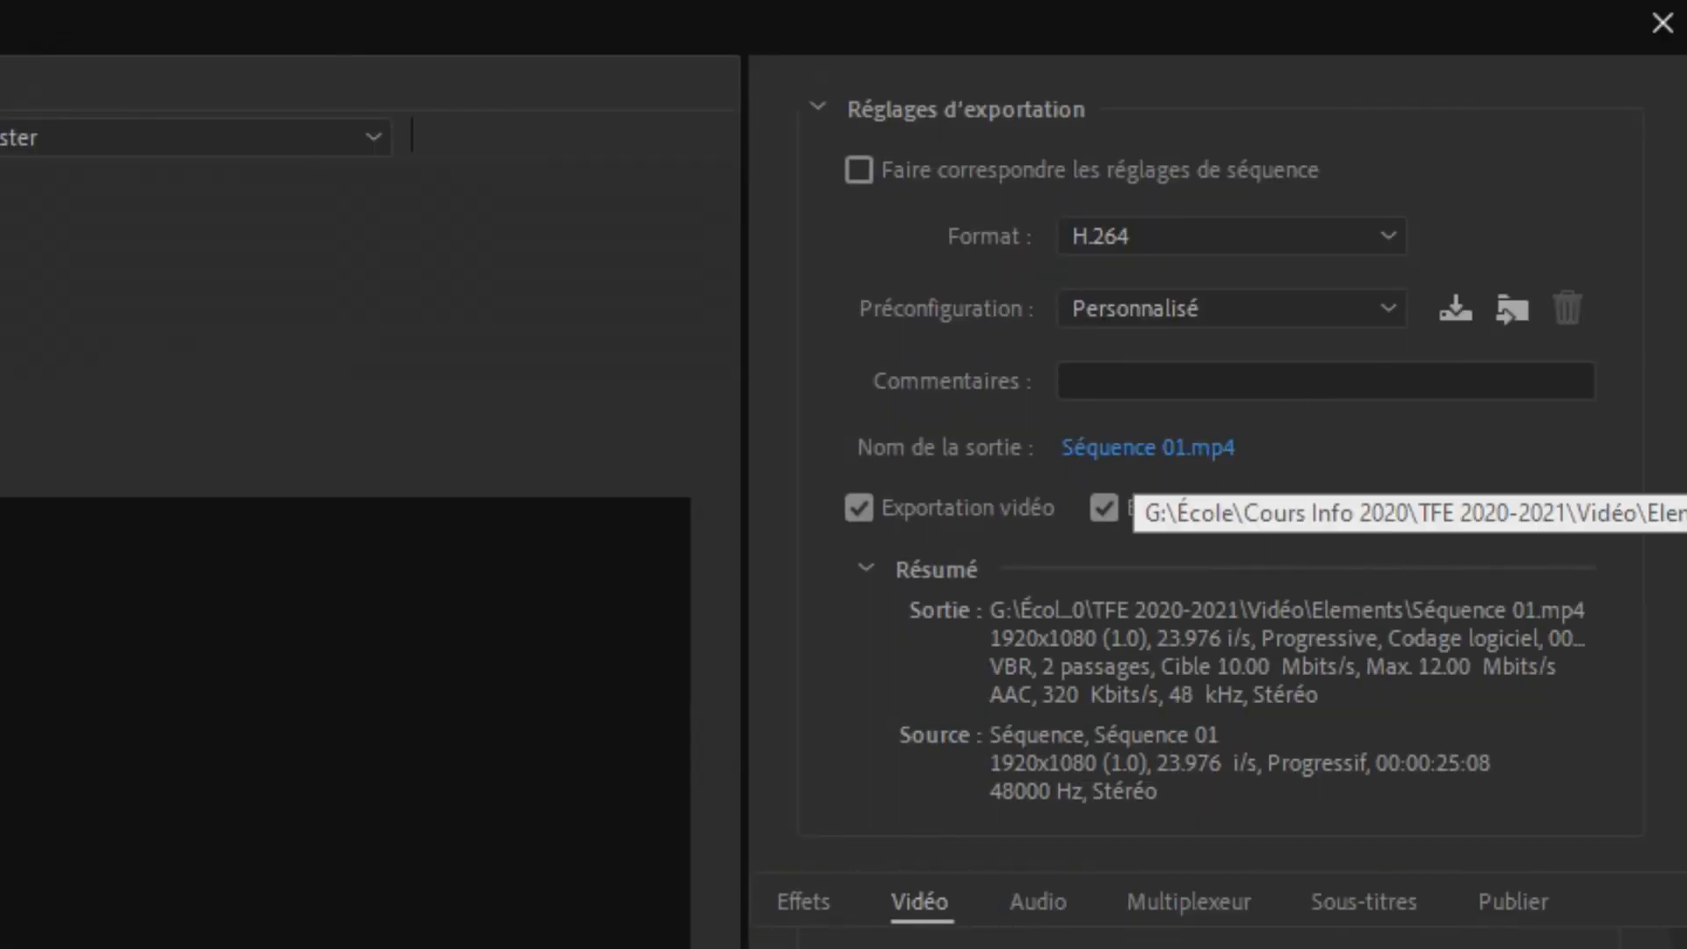
Set the export output to a file named Vidéo Tuto Premiere Pro in the C:\Vidéo Tuto Premiere Pro folder
left_click(1129, 451)
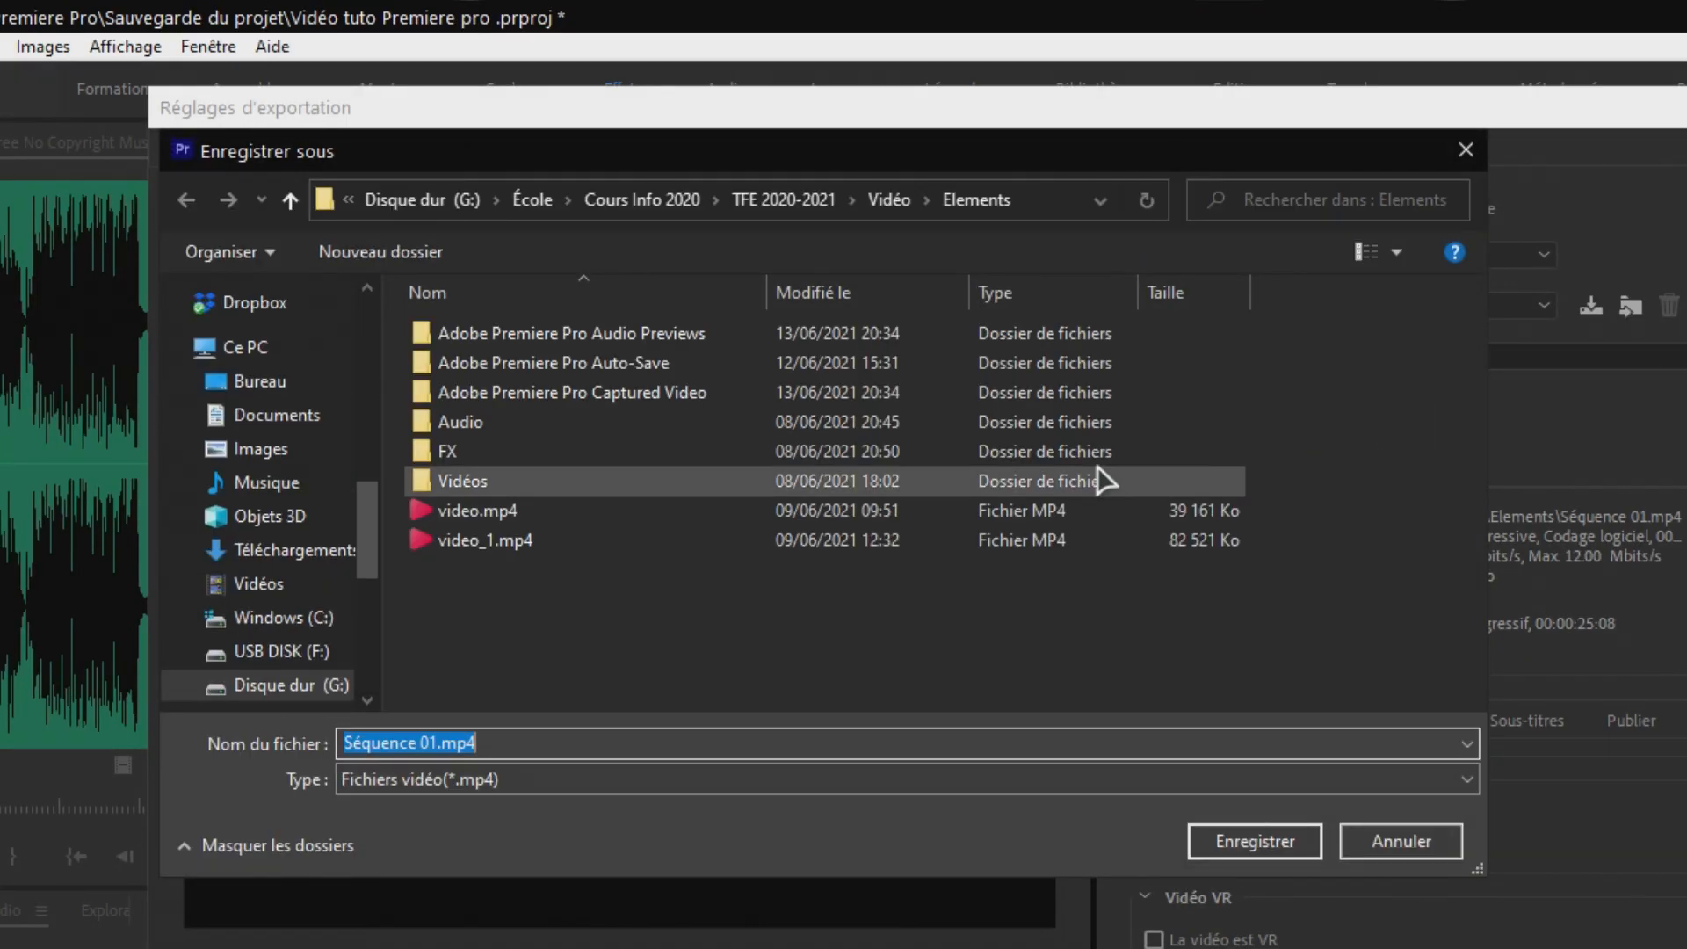
left_click(988, 203)
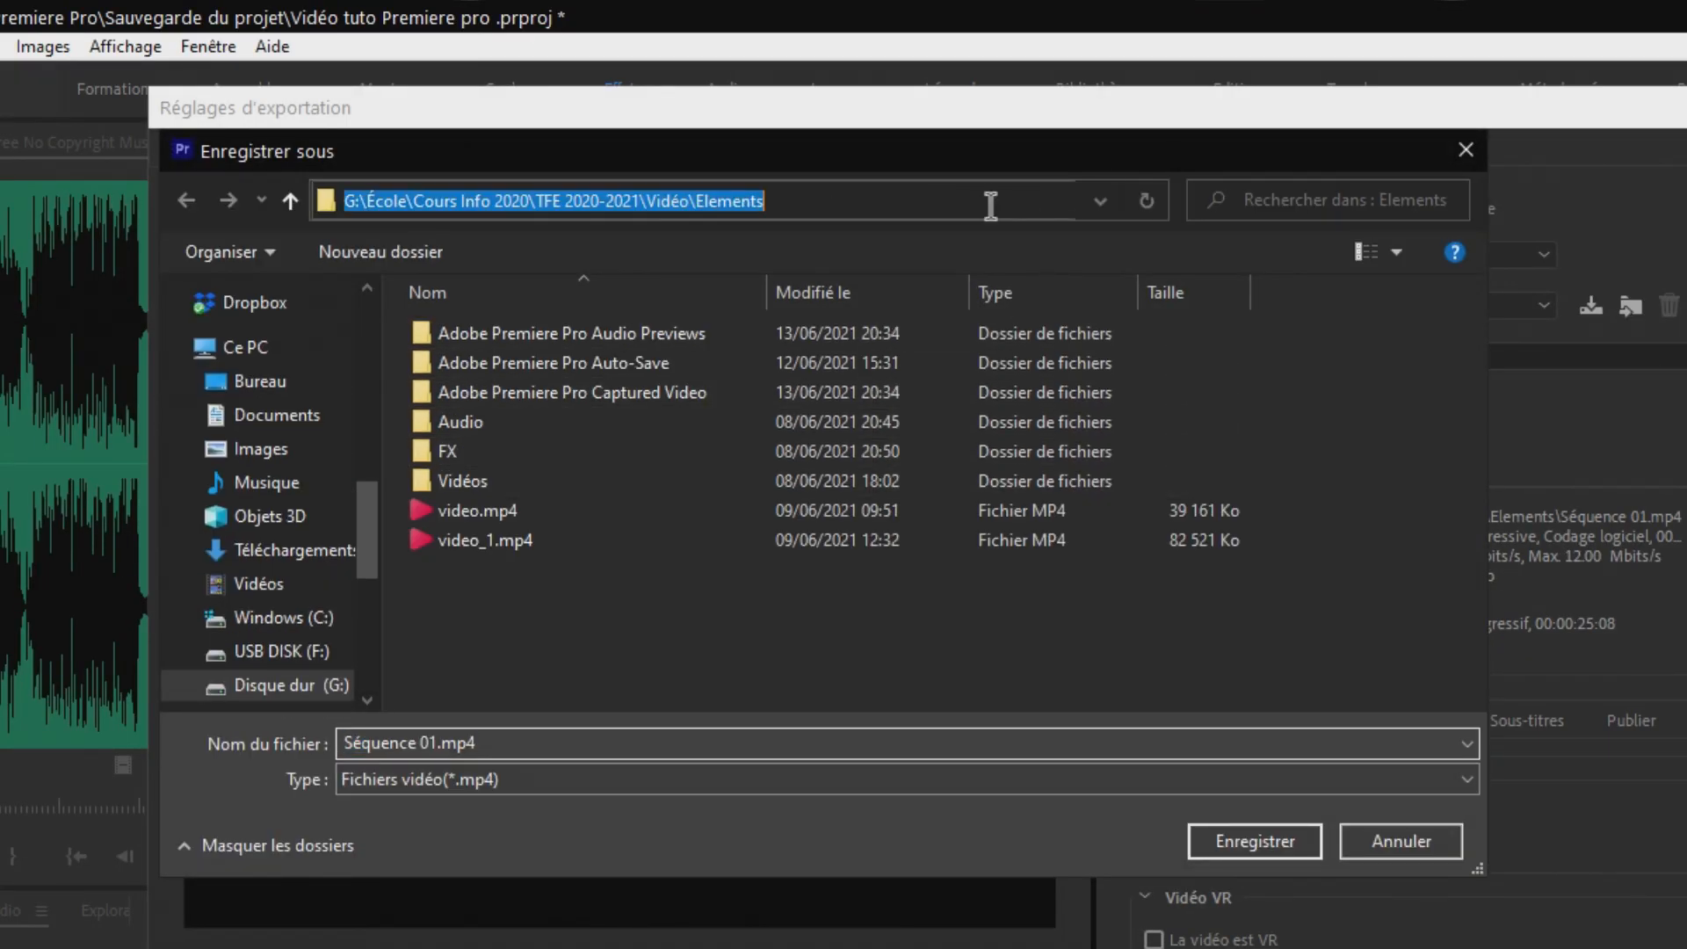
type("c:\\video")
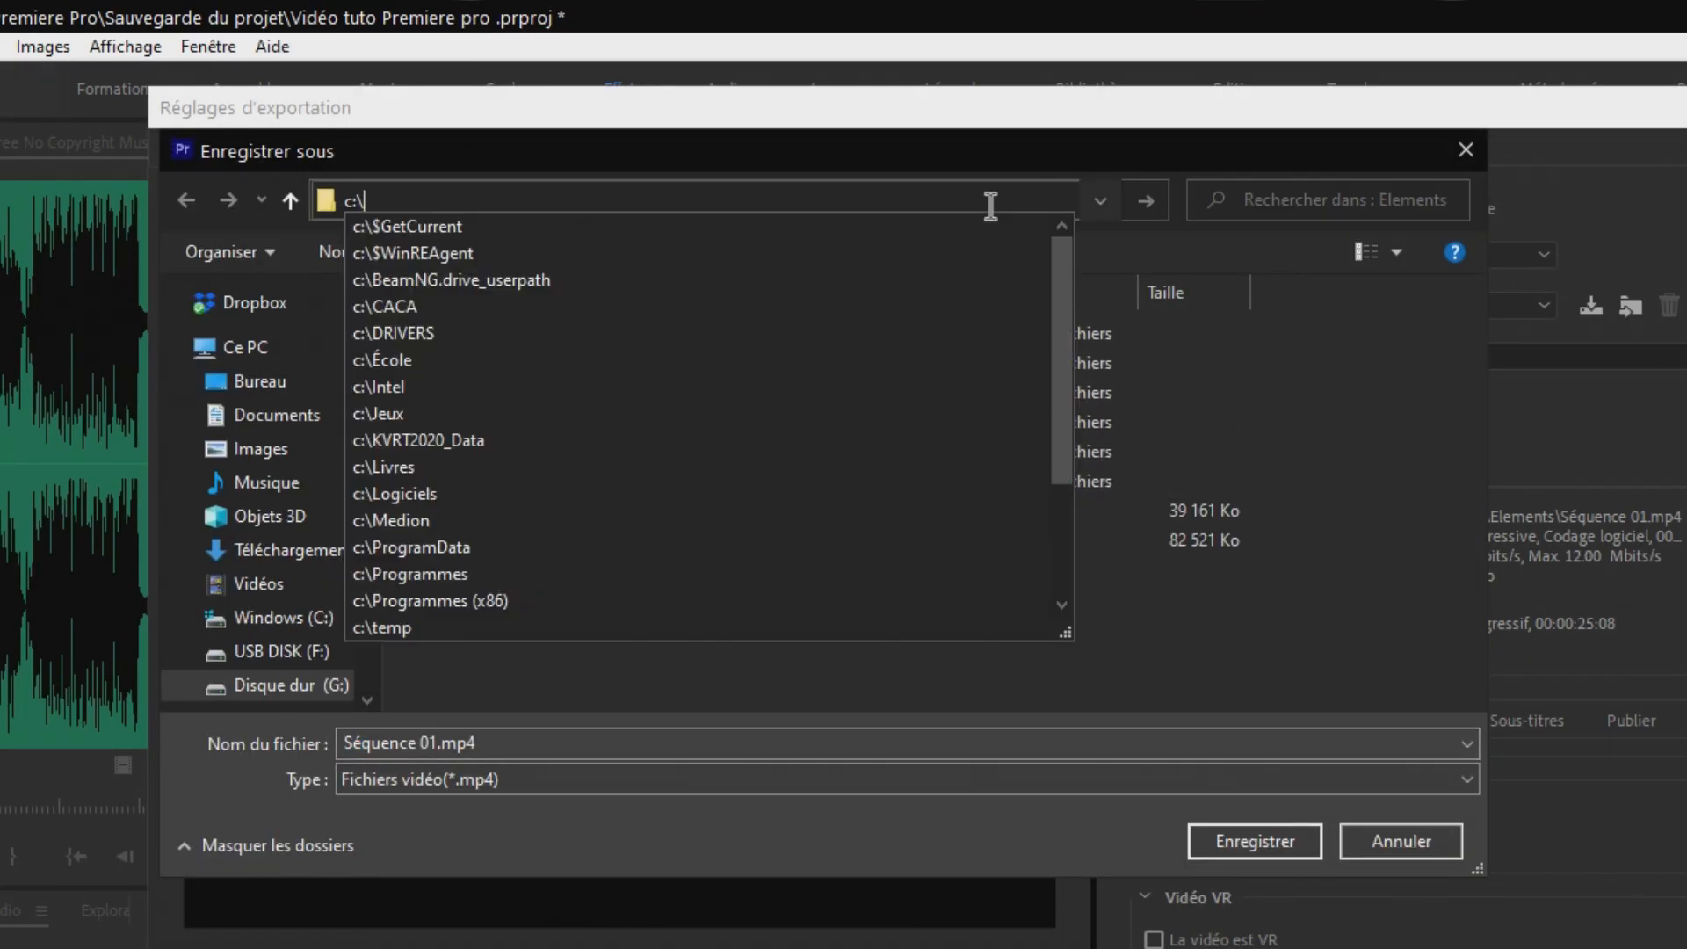
key("BackSpace")
key("BackSpace")
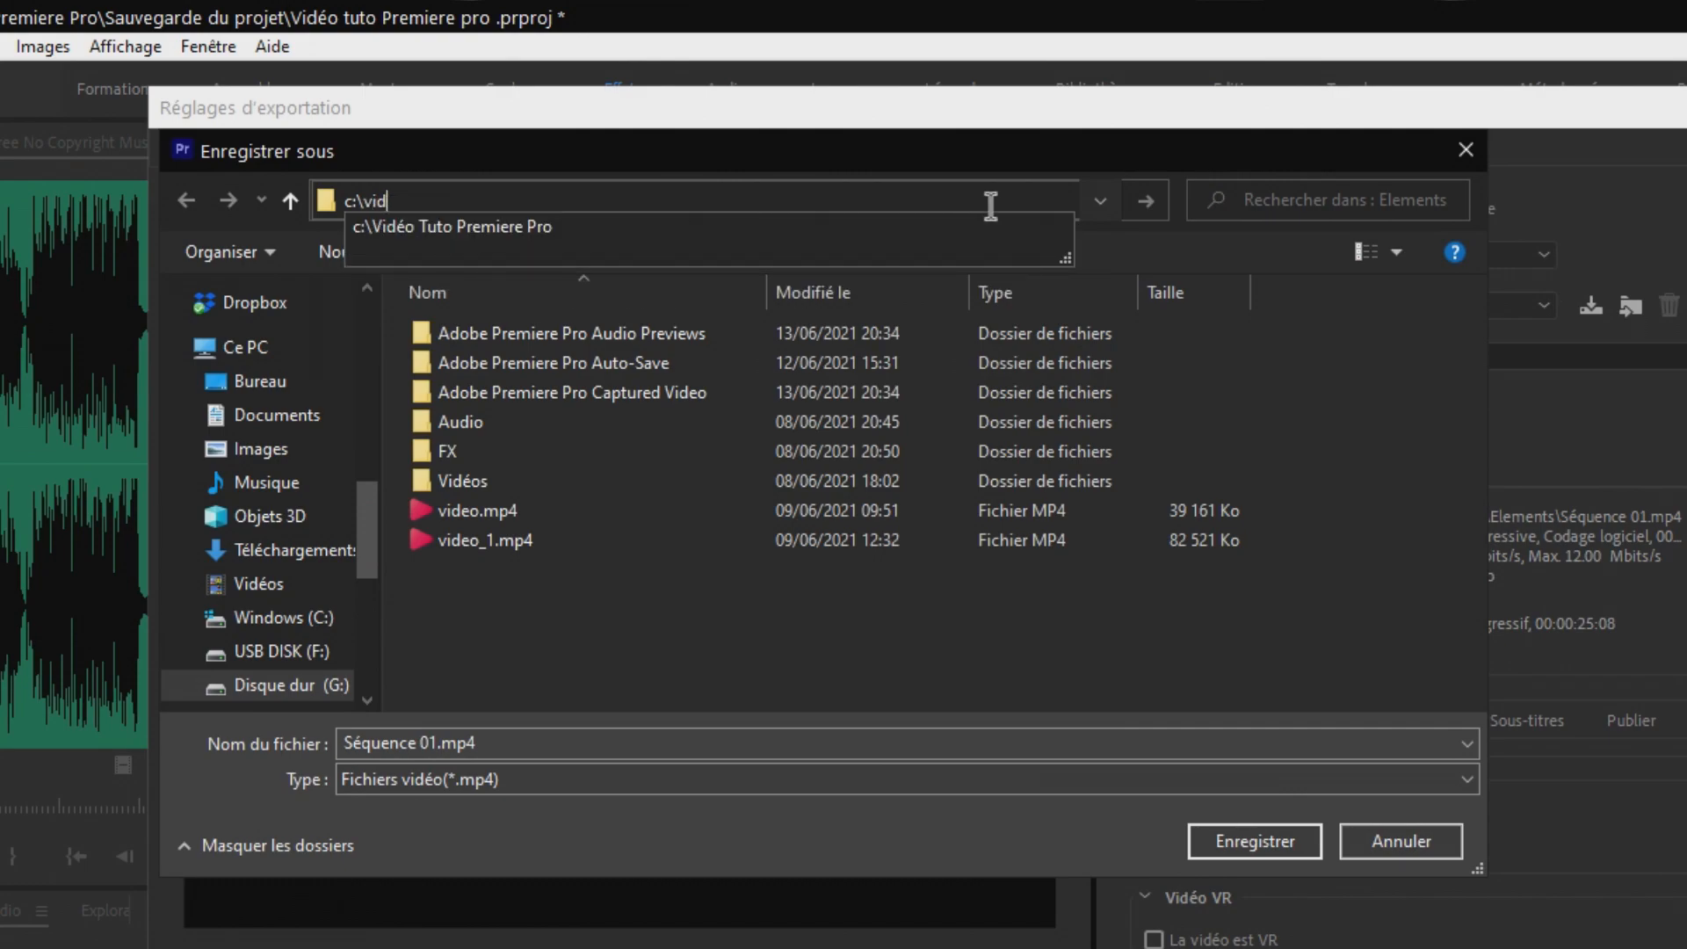
left_click(991, 221)
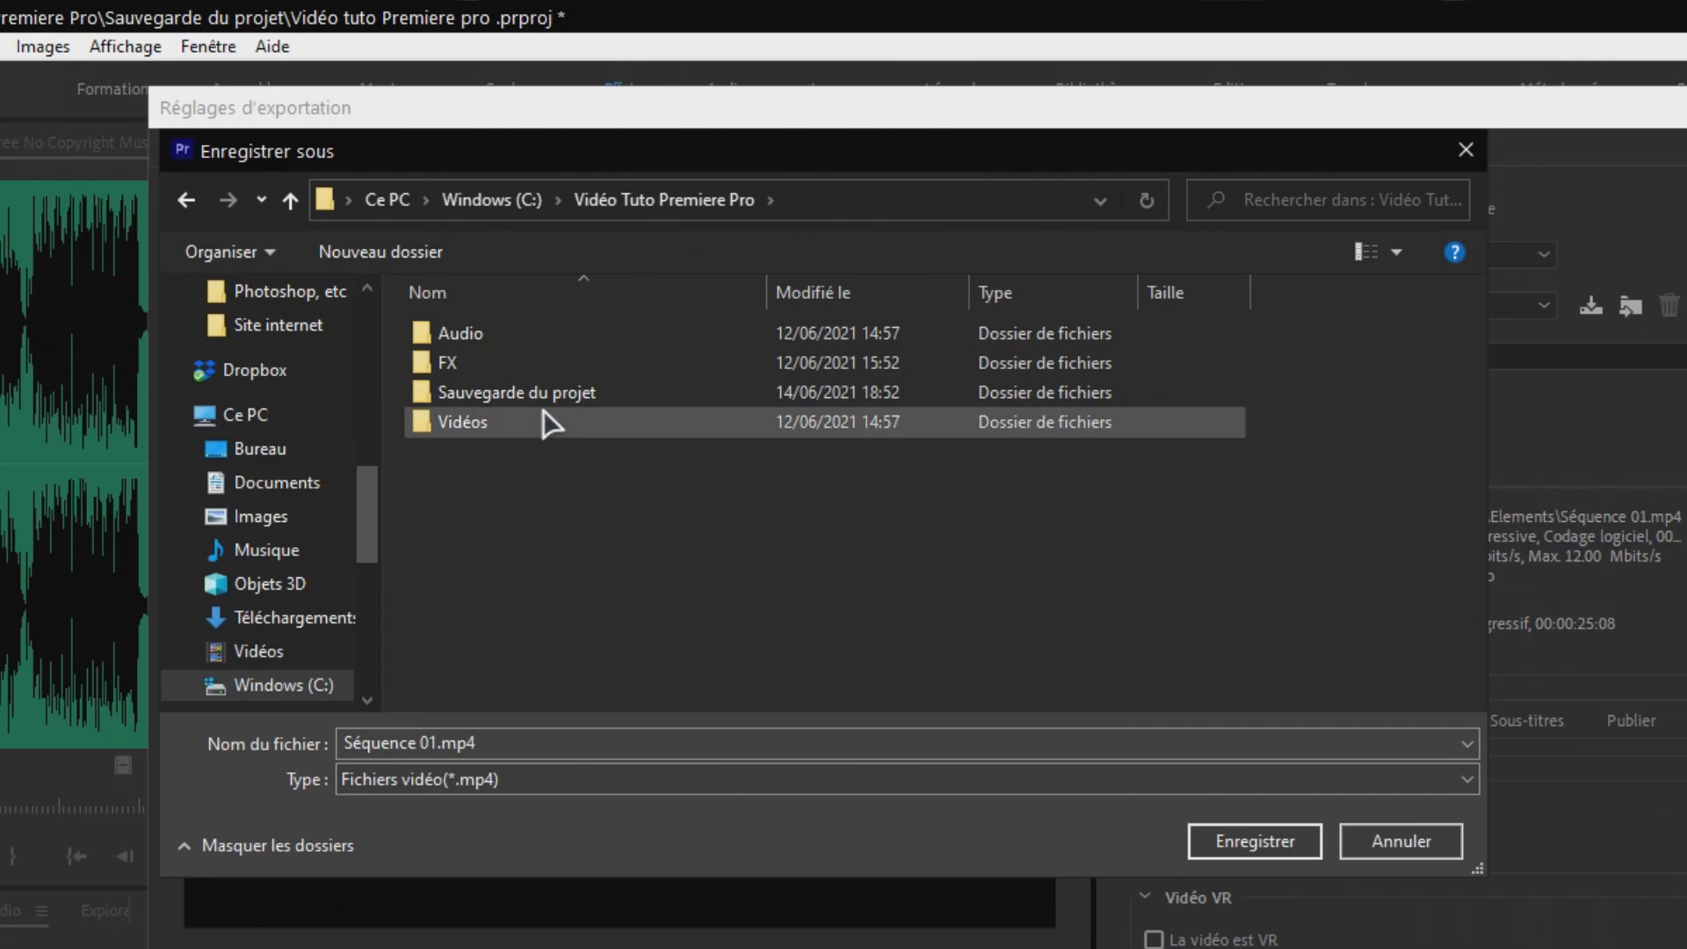
left_click(584, 742)
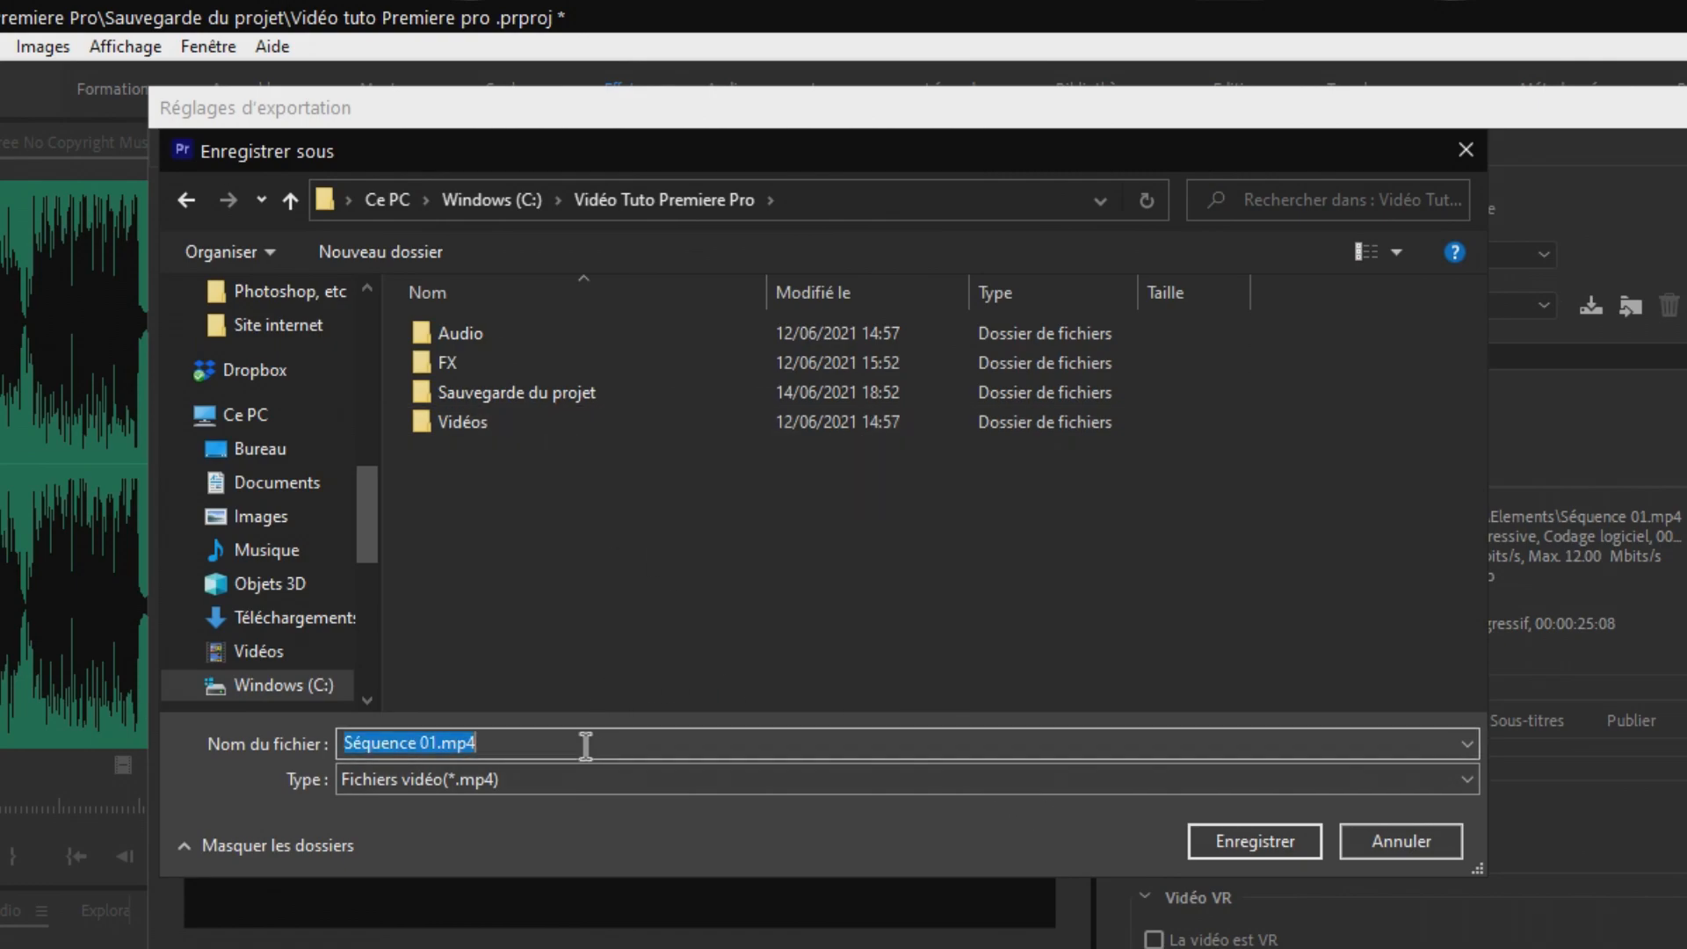
type("Vidéo Tuto Premiere Pro")
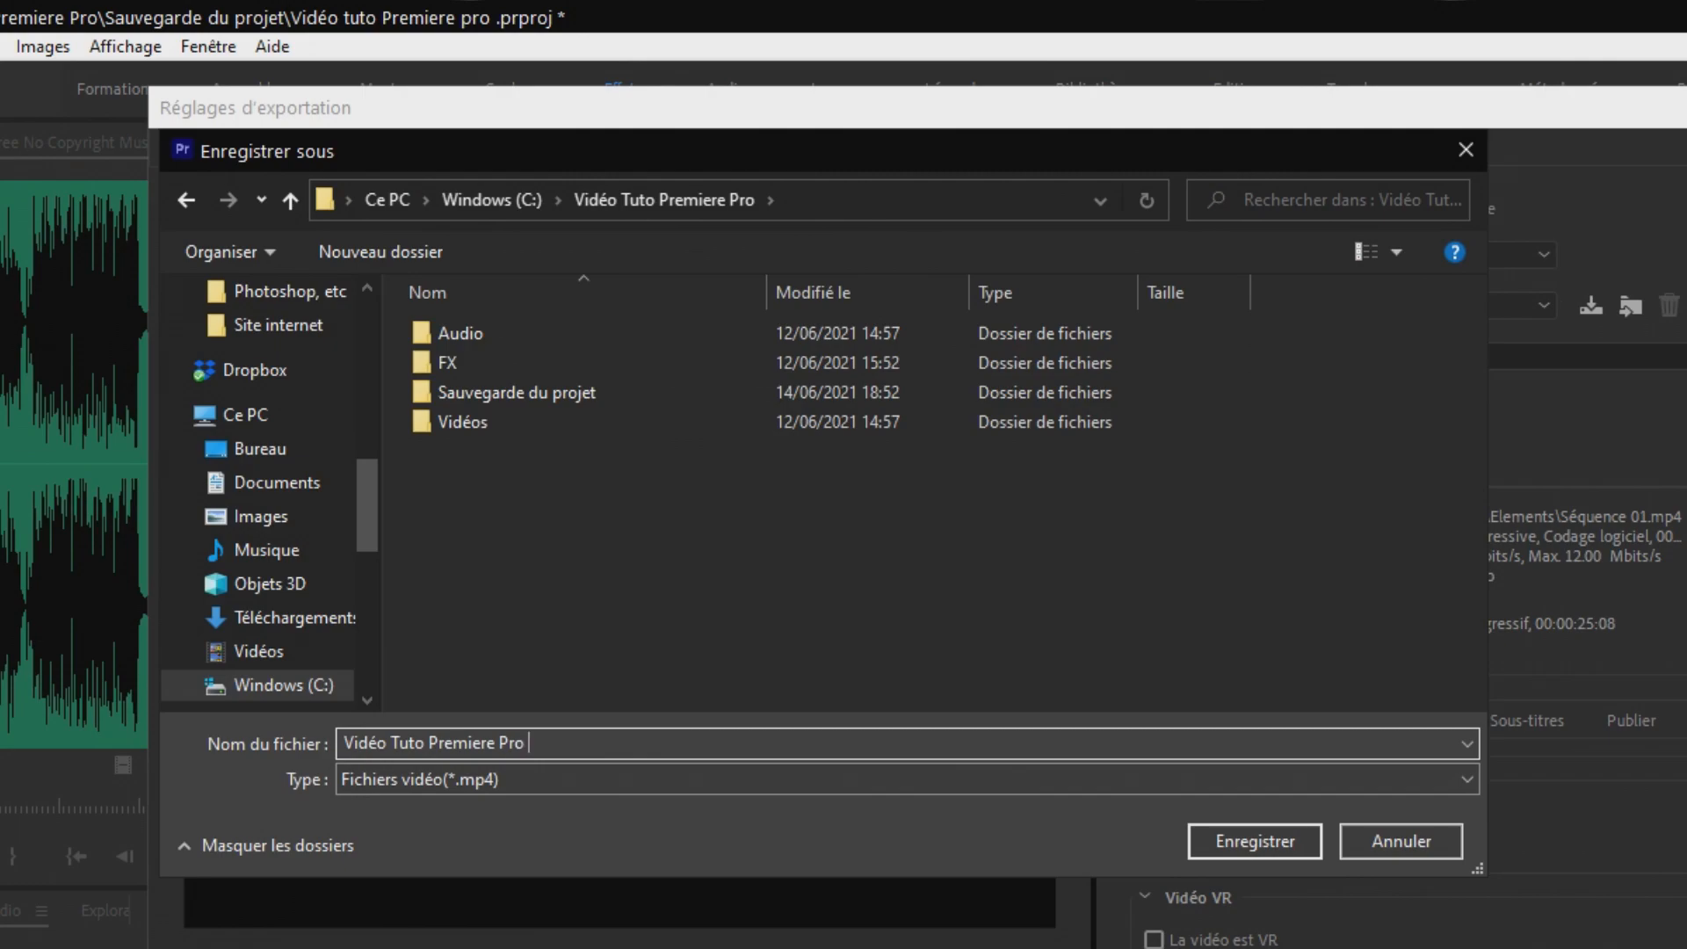
left_click(1251, 846)
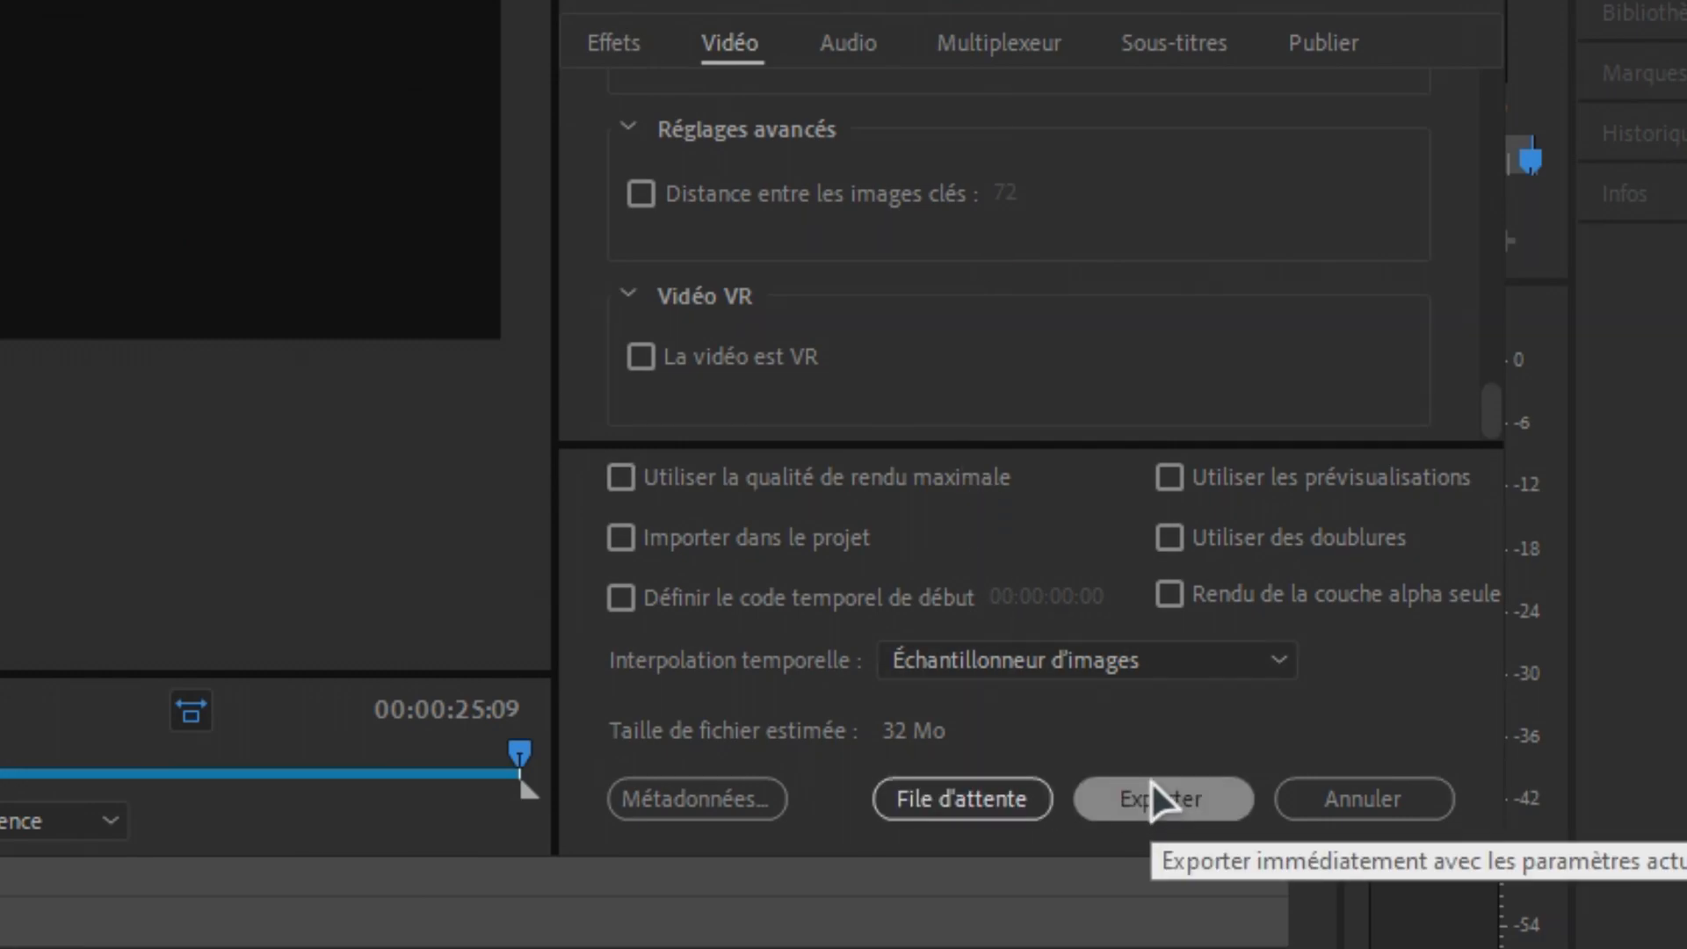
Export the sequence immediately with the current settings, and check the export event before closing the events window
left_click(1154, 799)
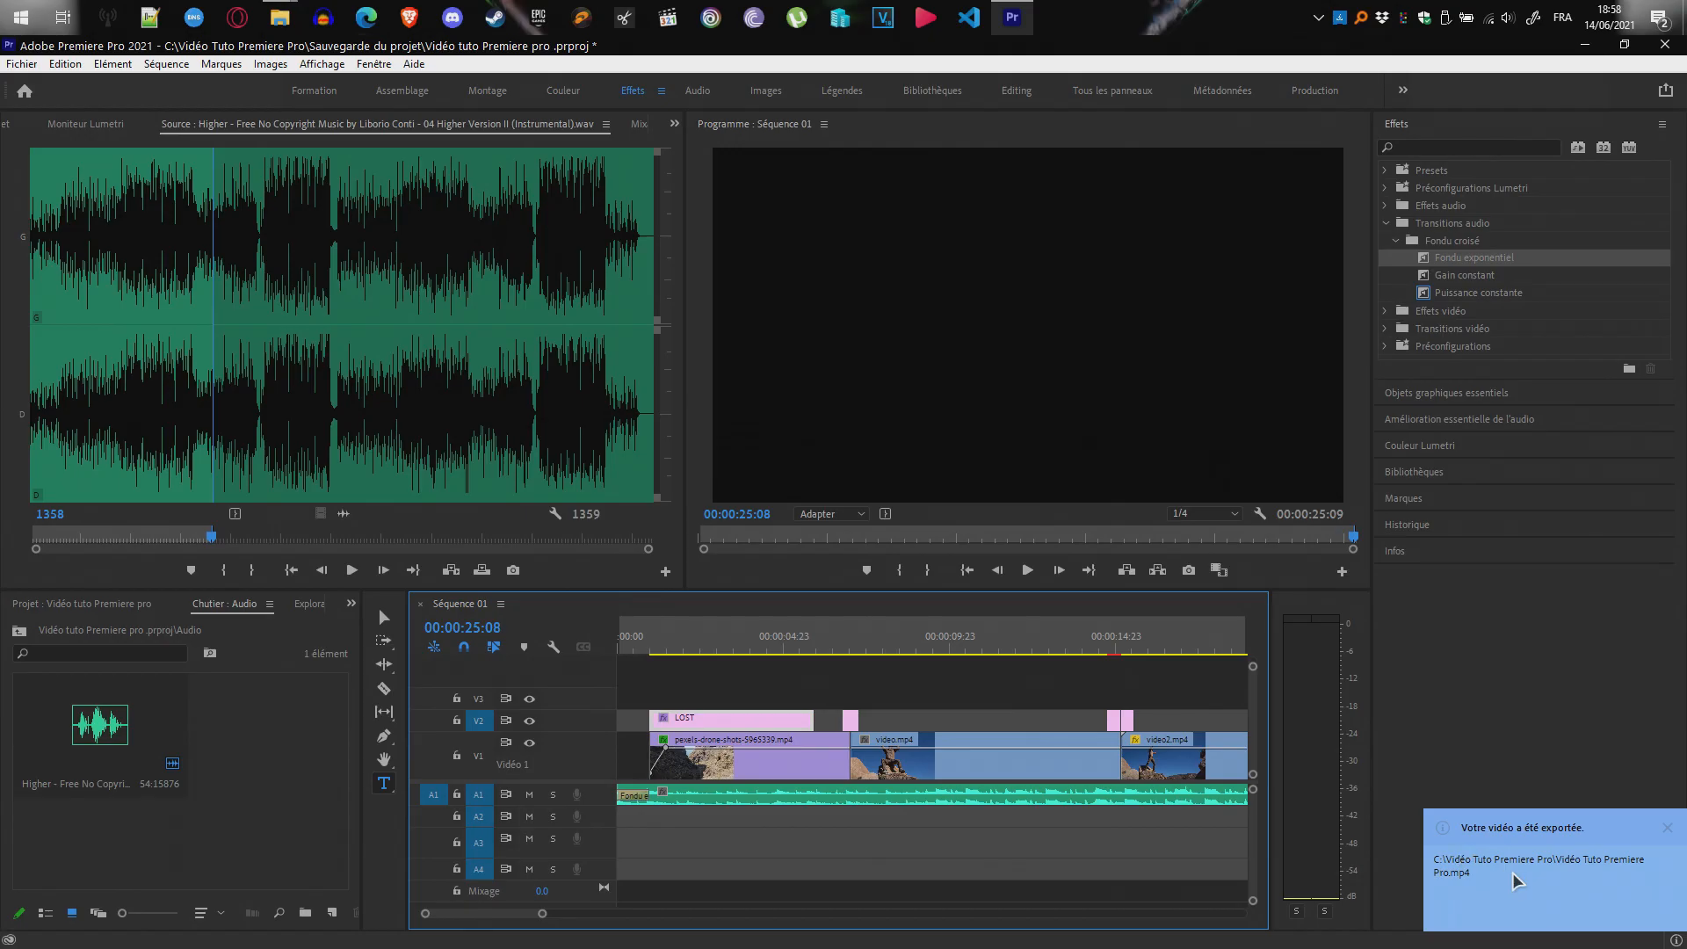
left_click(1515, 880)
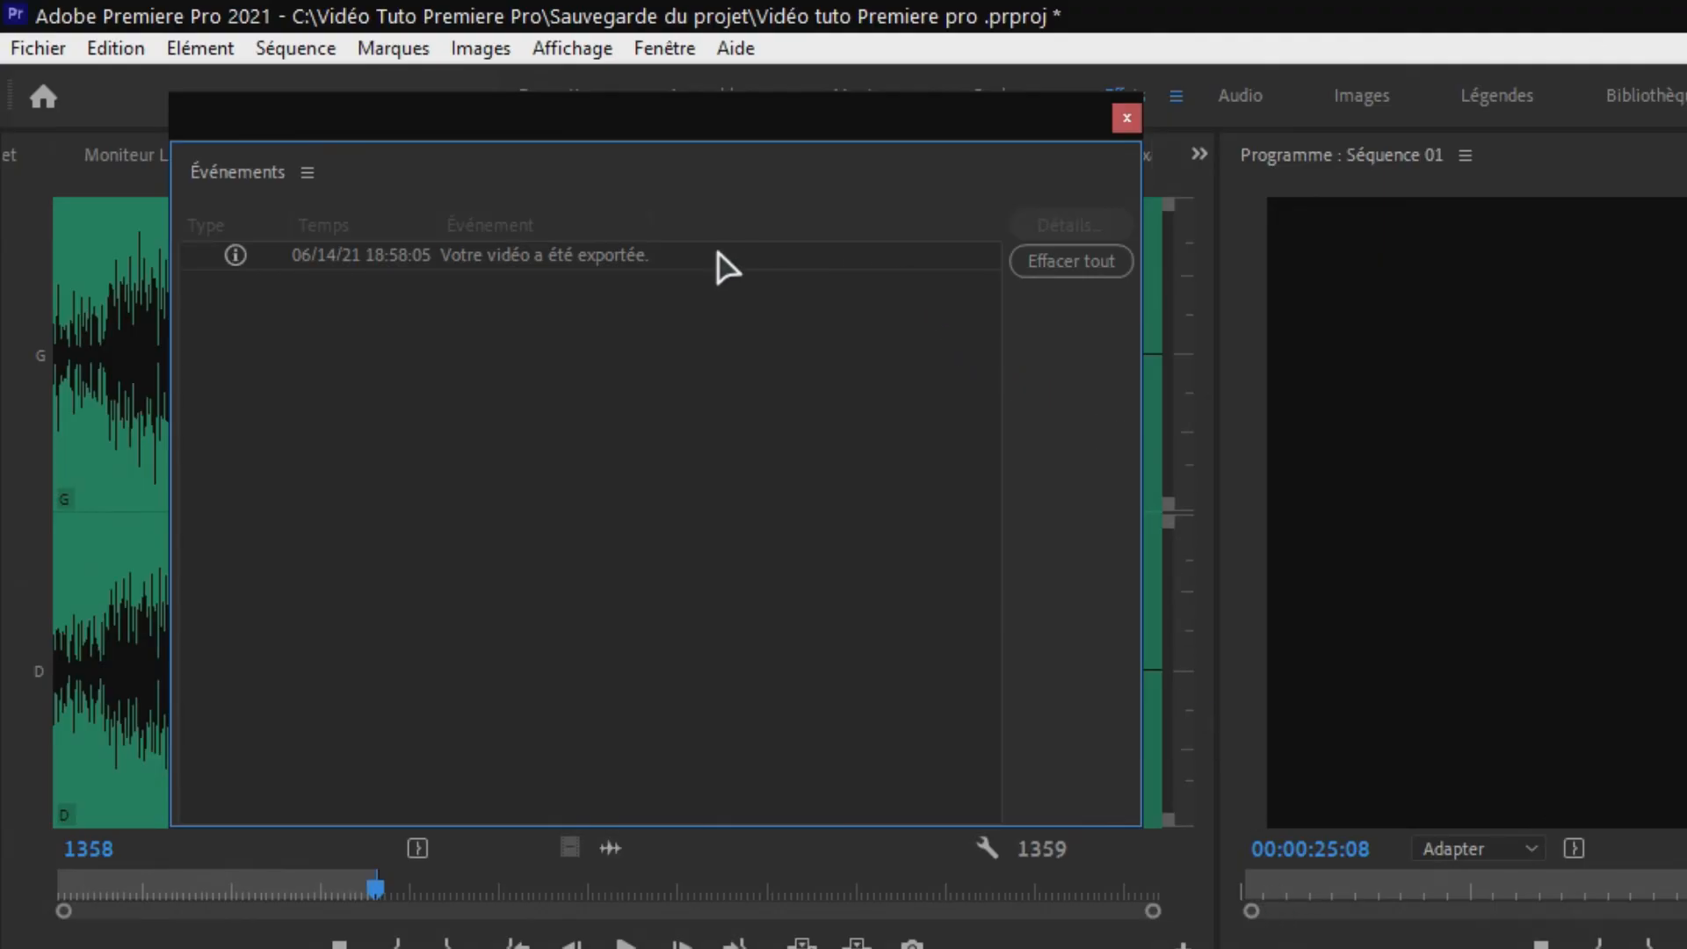
left_click(1127, 117)
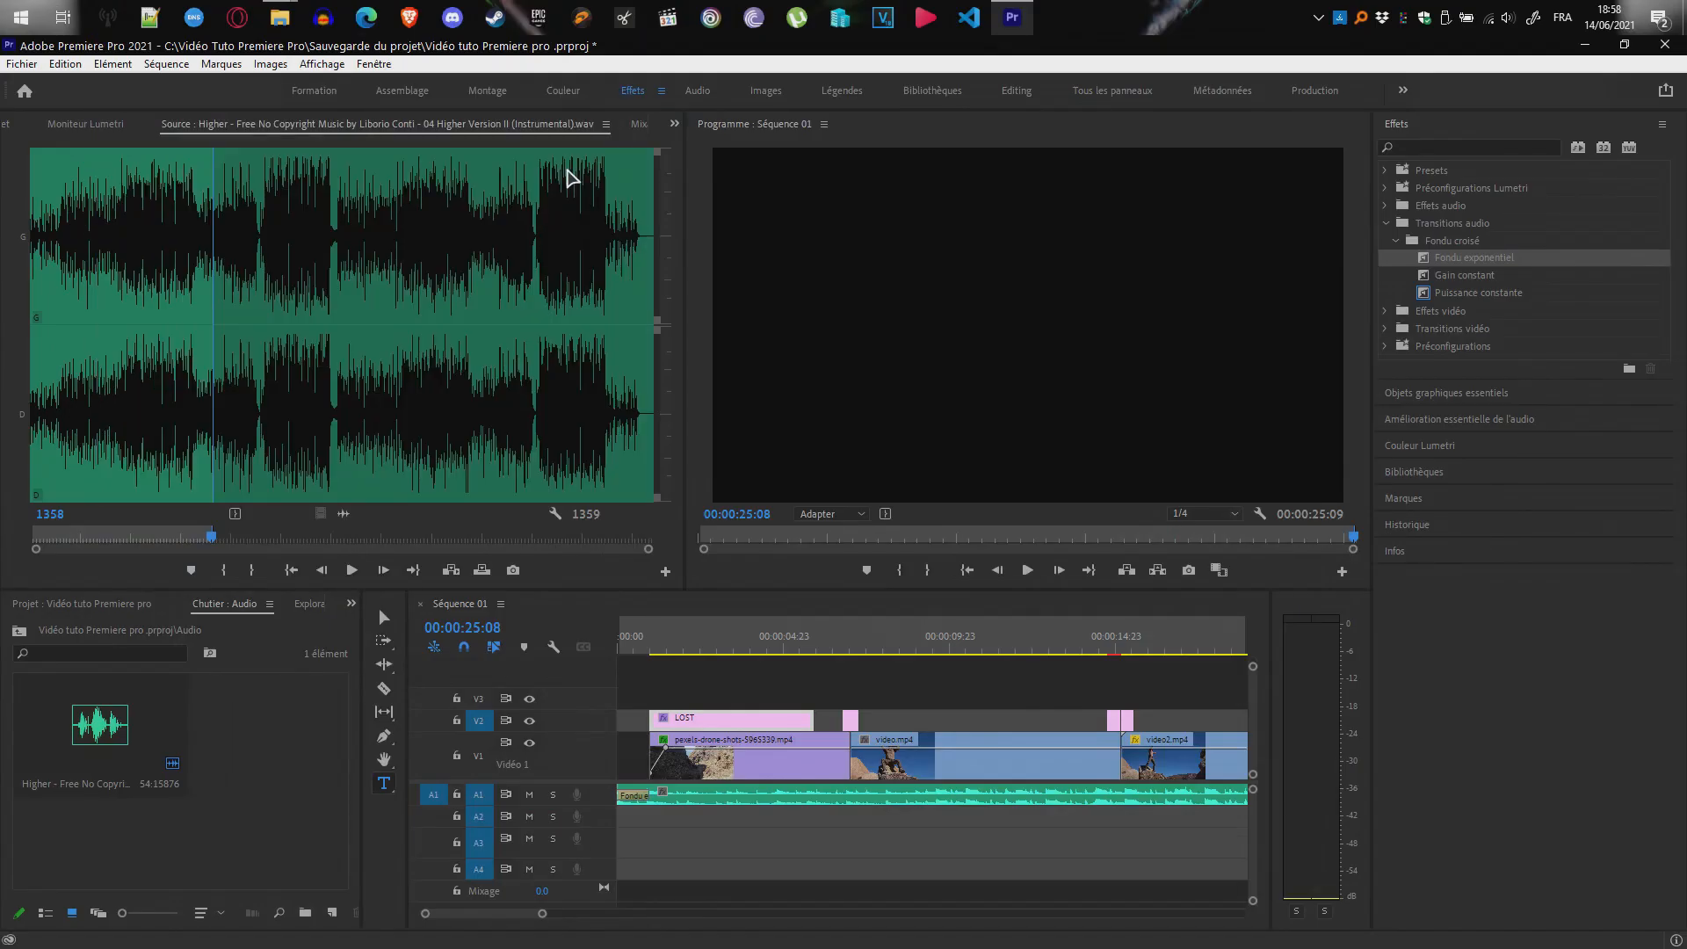
Switch to the Vidéo Tuto Premiere Pro folder in File Explorer and select the exported Vidéo Tuto Premiere Pro.mp4
mouse_move(288, 21)
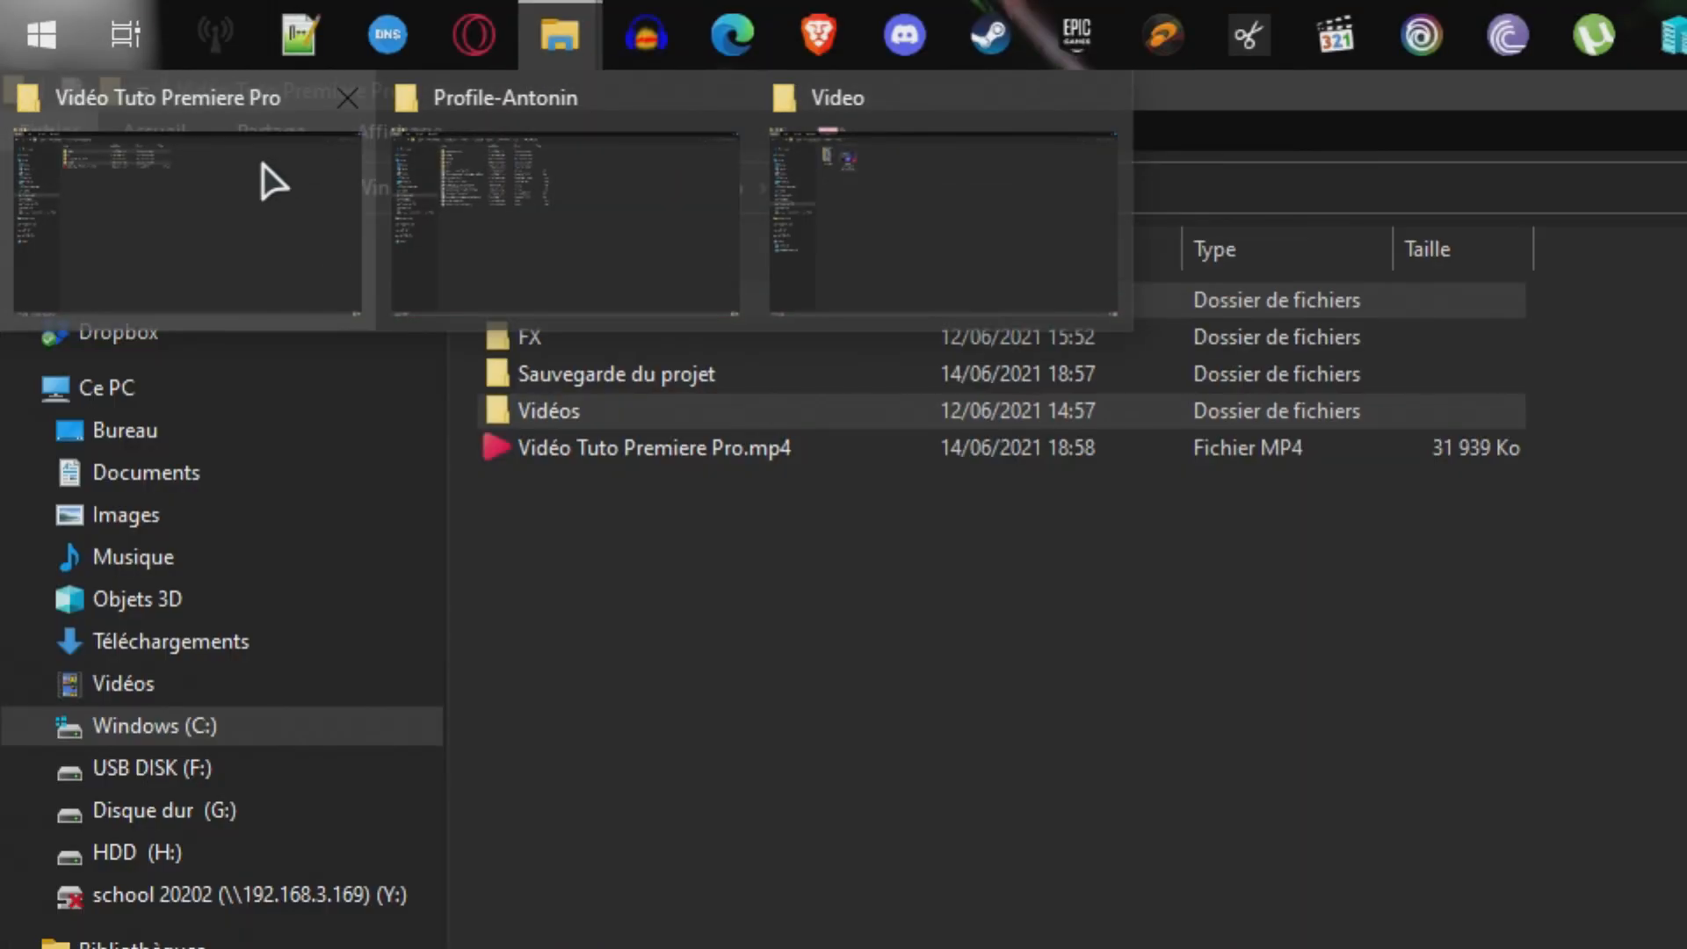
left_click(275, 183)
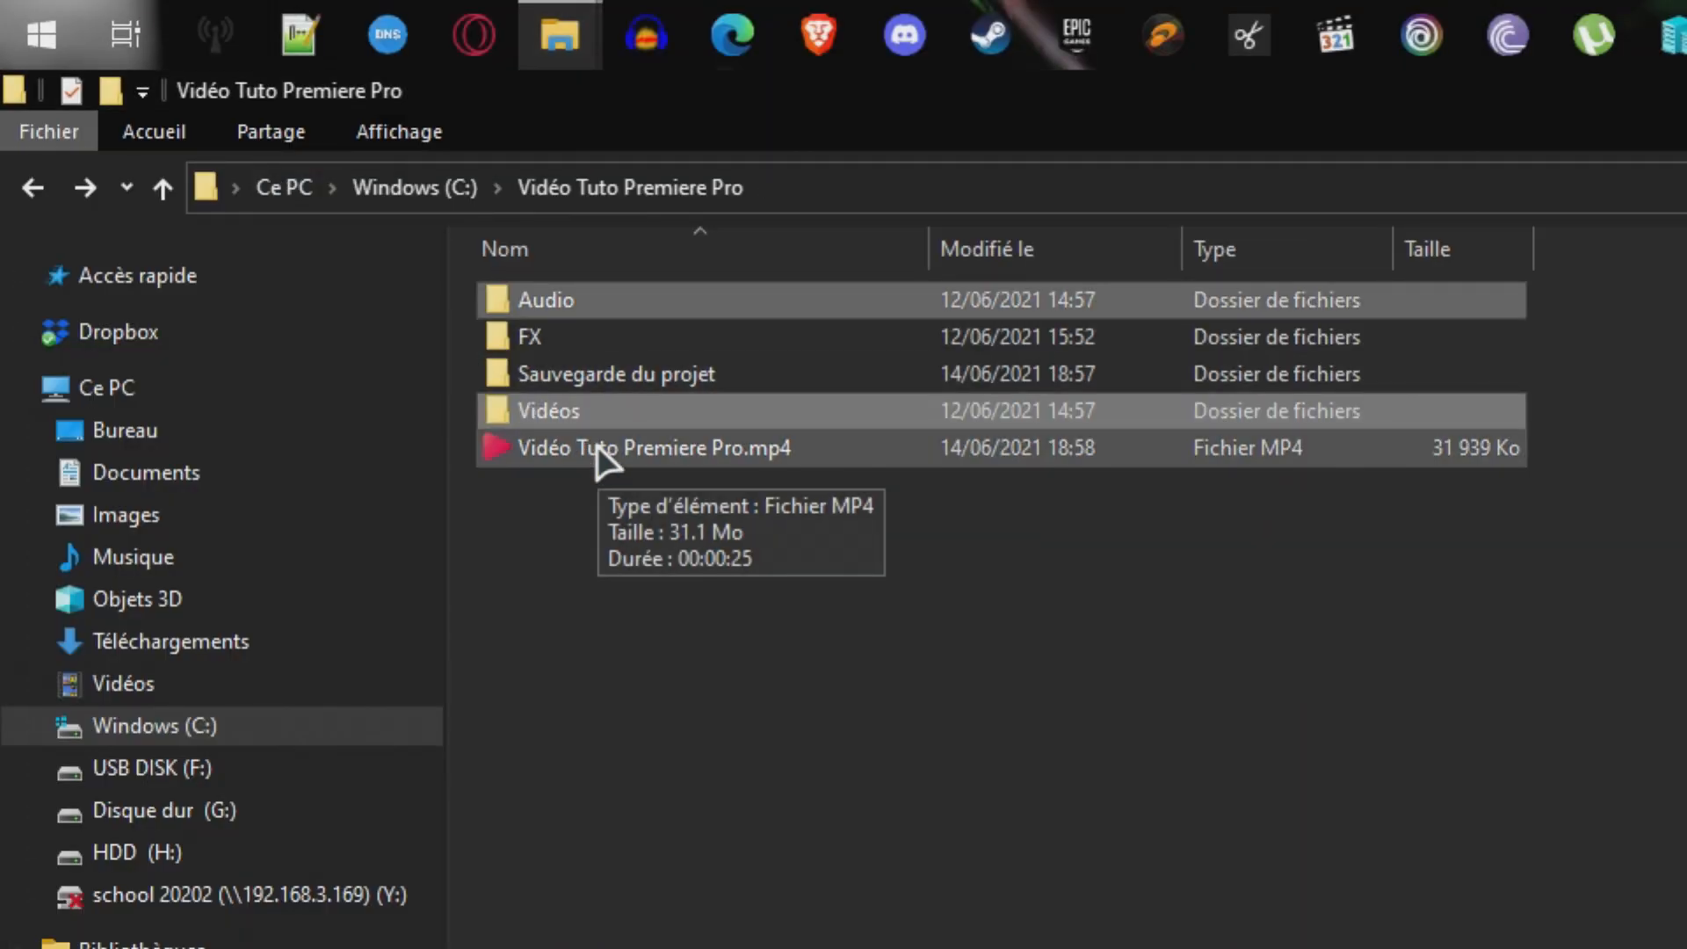
left_click(603, 452)
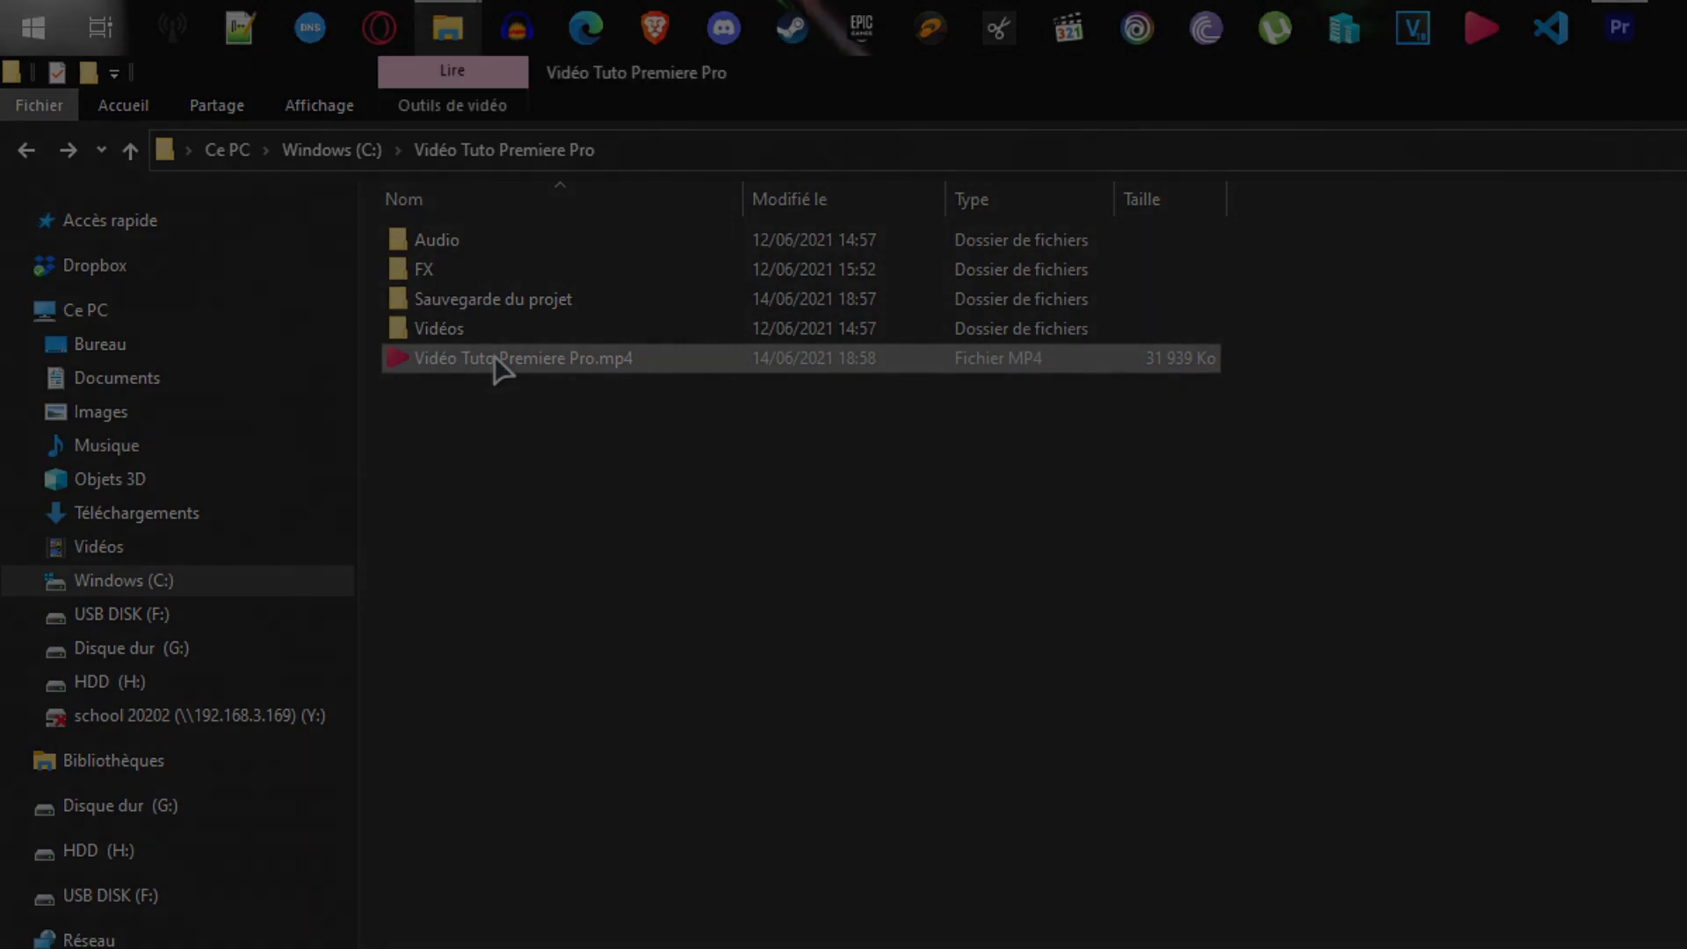